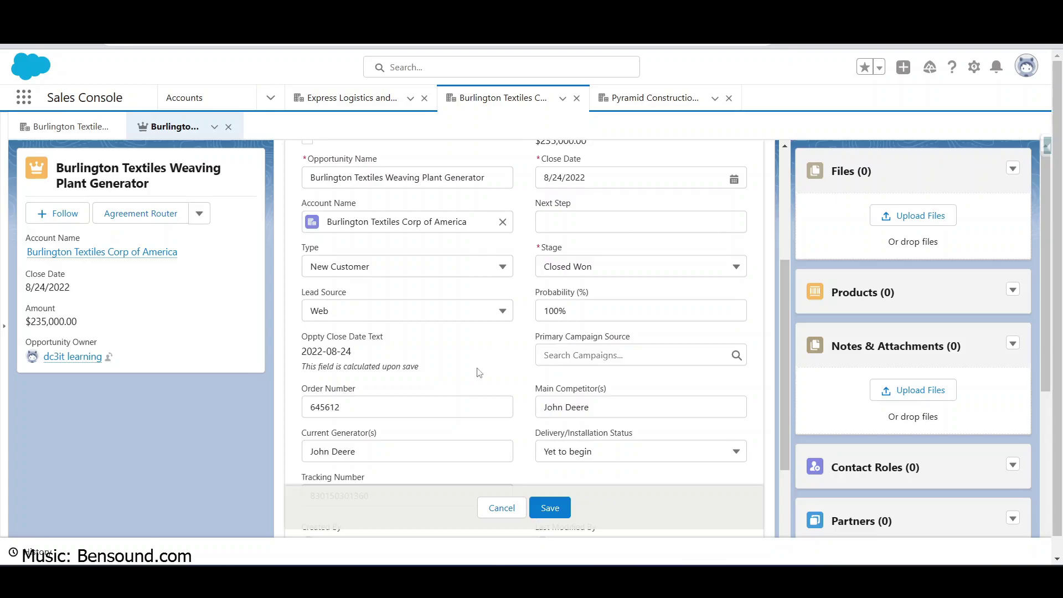
Open the Setup menu from the Burlington Textiles Weaving Plant Generator opportunity record
left_click(166, 211)
Go to Setup and search Quick Find for 'Flow' to list Flows, including Return Picklist Values - Accounts
mouse_move(847, 40)
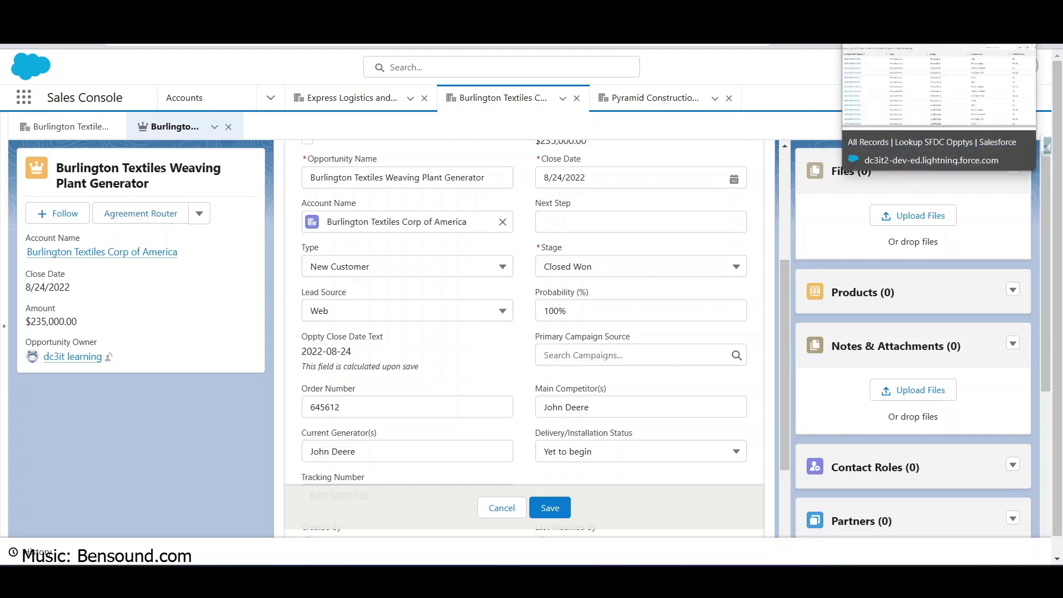
left_click(975, 69)
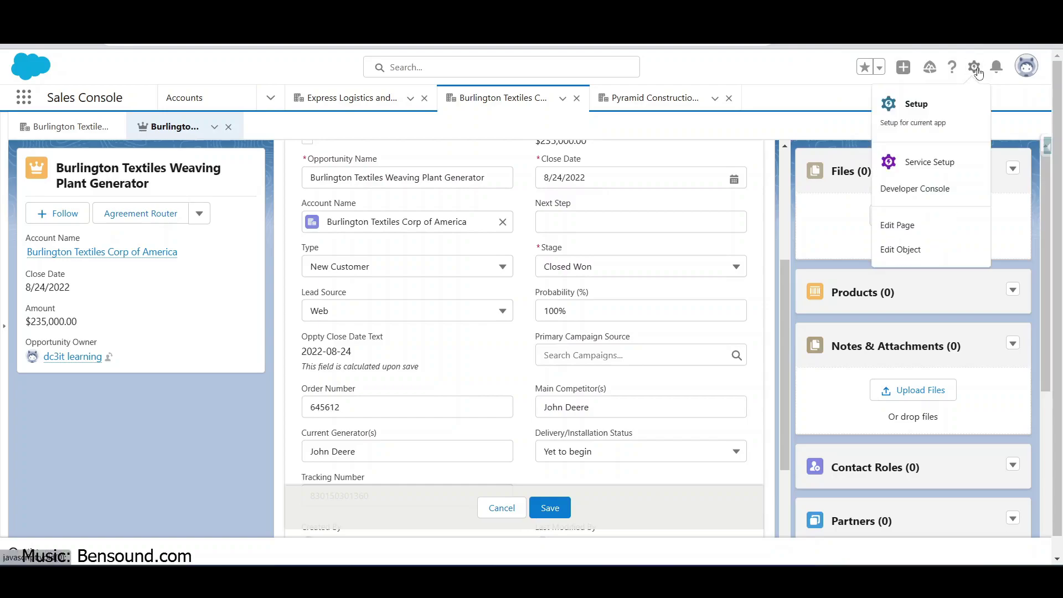
left_click(916, 104)
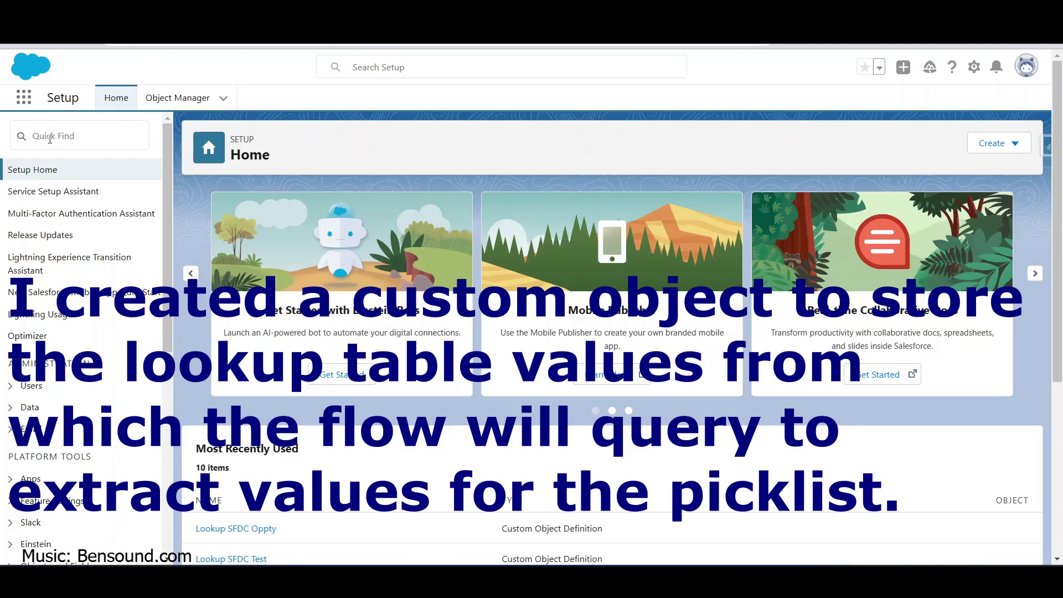
left_click(49, 139)
type("FLow")
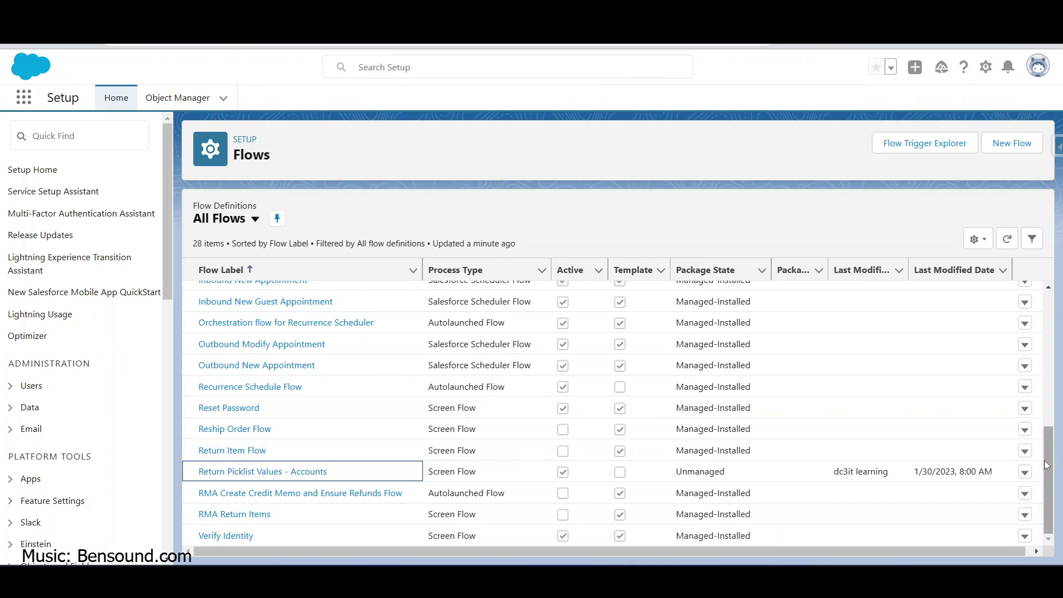
scroll(1055, 443, "up", 3)
scroll(1054, 437, "down", 3)
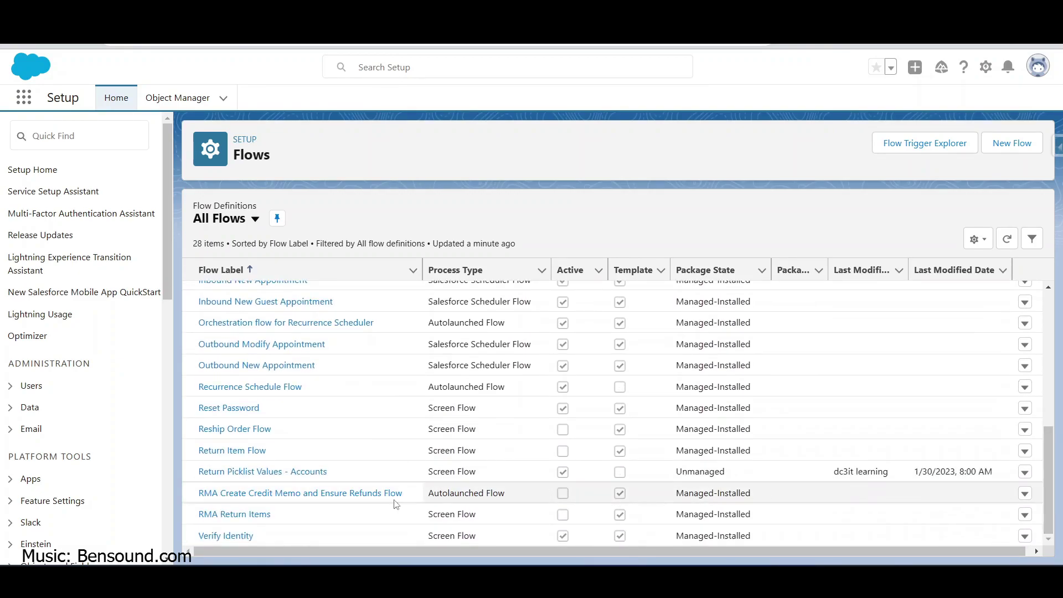
Open the Return Picklist Values - Accounts flow and start saving it as a new flow
left_click(298, 474)
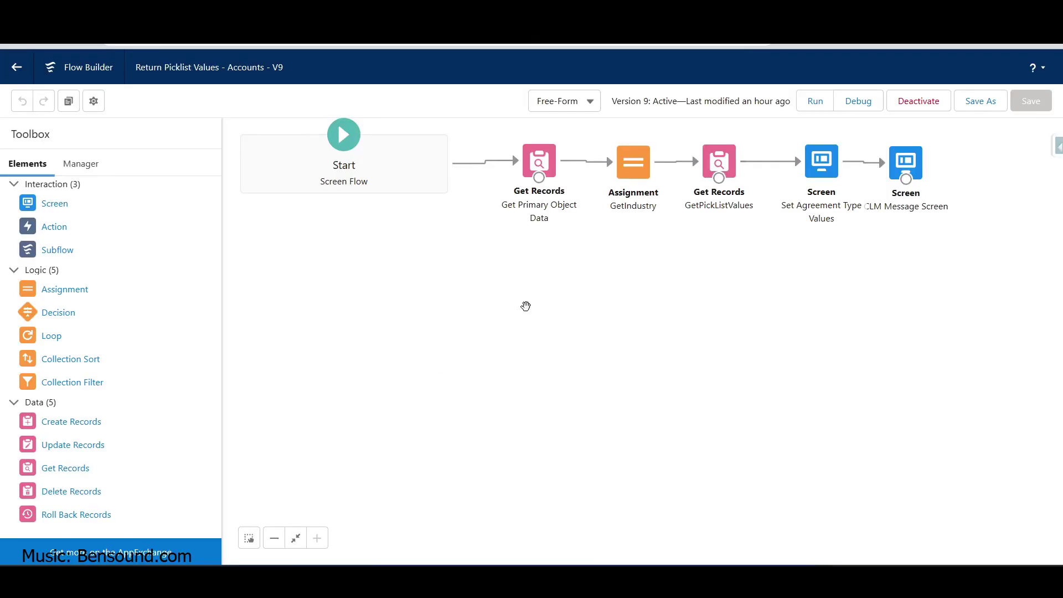
left_click(978, 102)
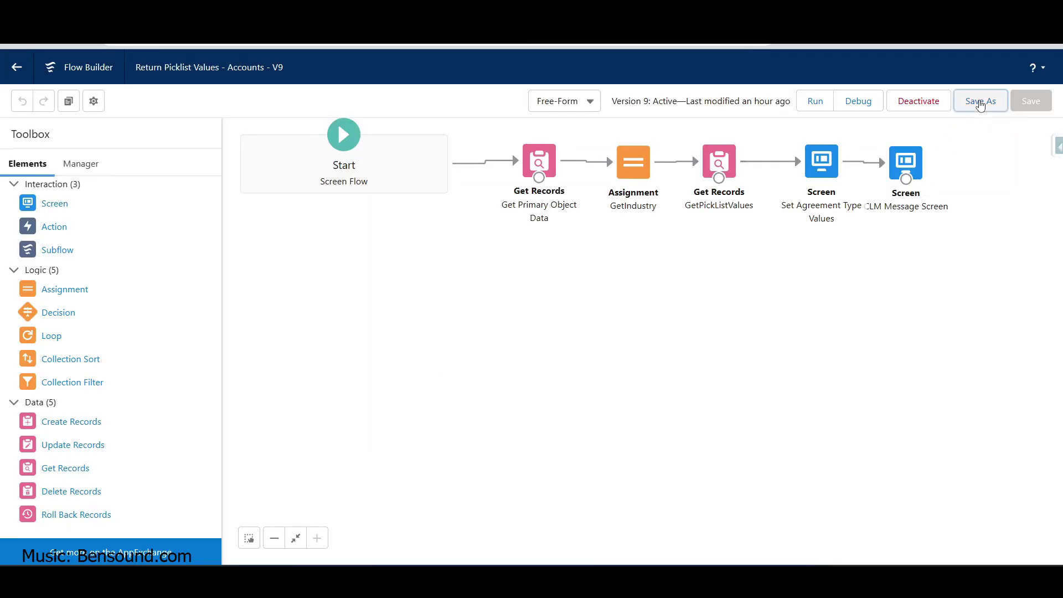
left_click(577, 232)
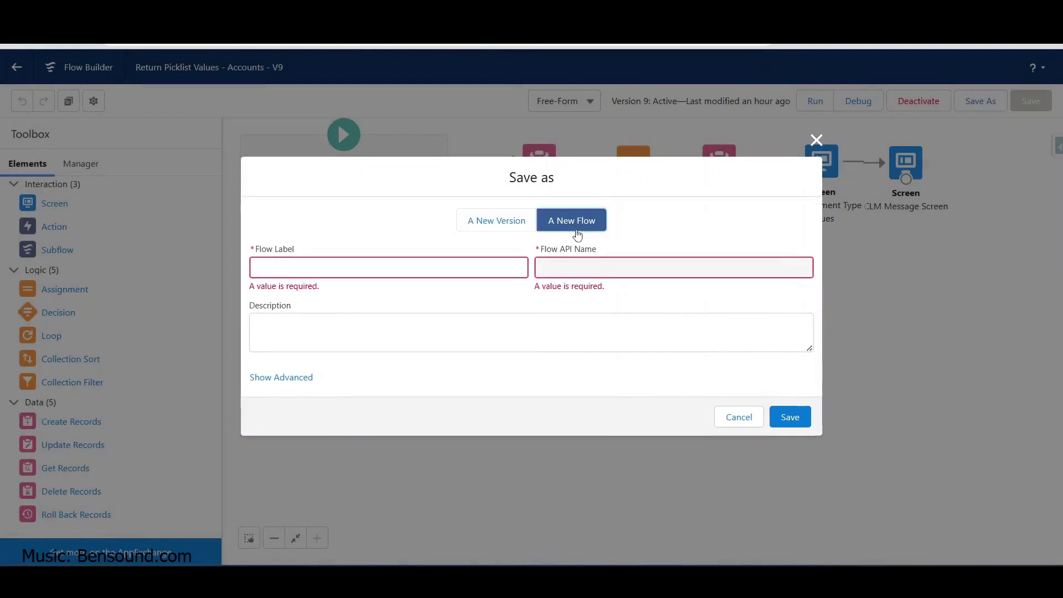
left_click(360, 268)
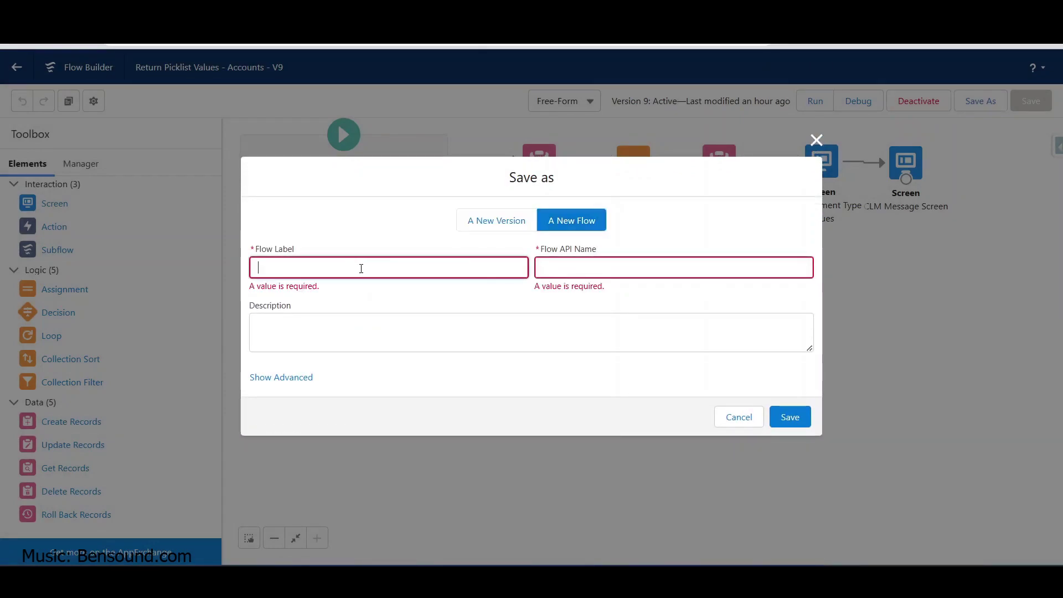
left_click(494, 222)
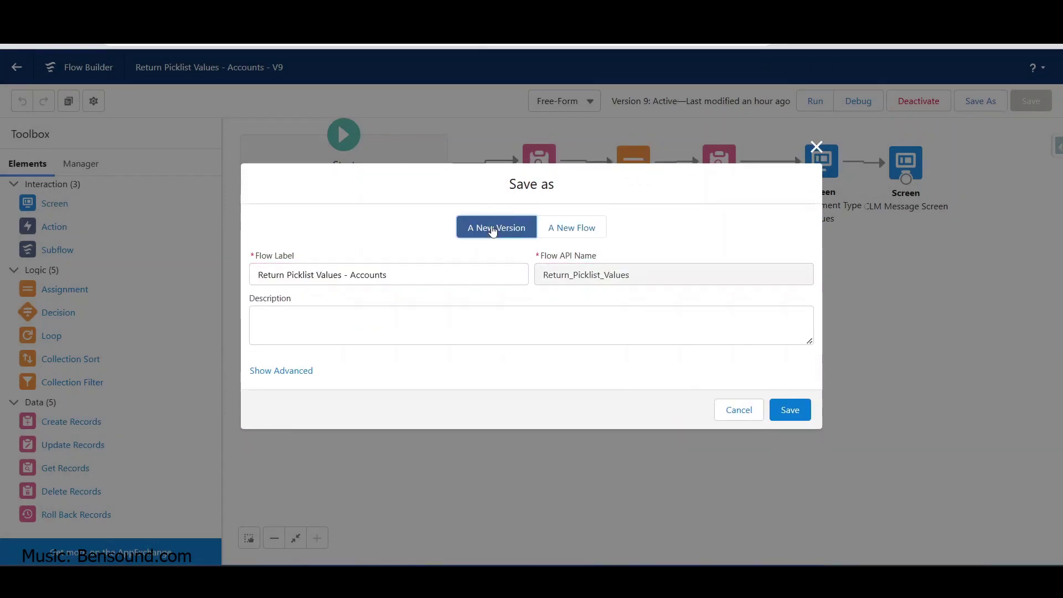
left_click_drag(389, 284, 237, 295)
key("ctrl+c")
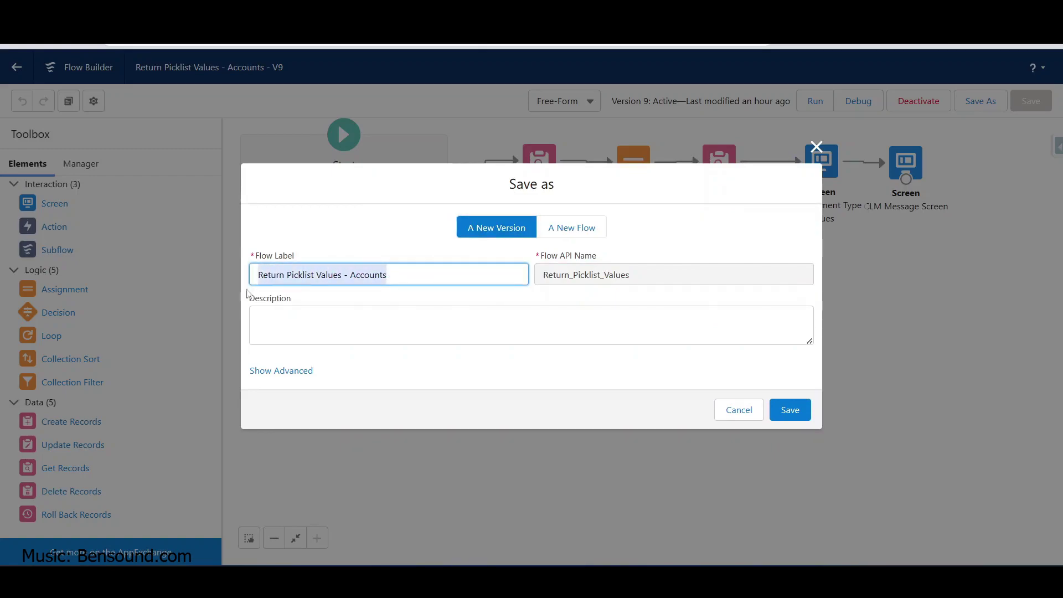
left_click(574, 228)
Label the new flow 'Return Picklist Values - Opptys', auto-filling its API name, and save it
left_click(424, 270)
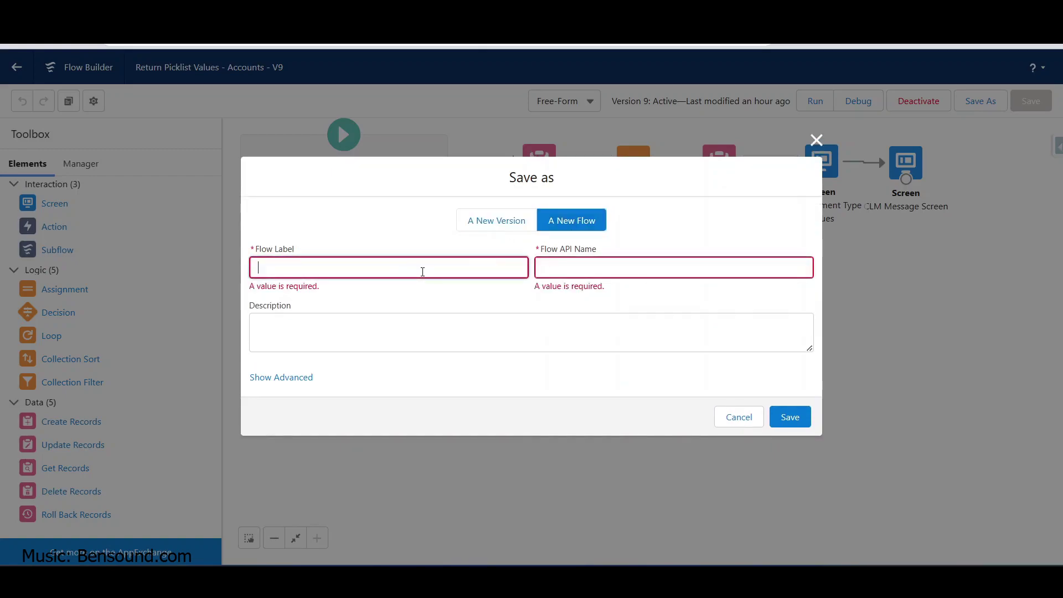
key("ctrl+v")
key("BackSpace")
key("BackSpace")
key("BackSpace")
key("BackSpace")
key("BackSpace")
key("BackSpace")
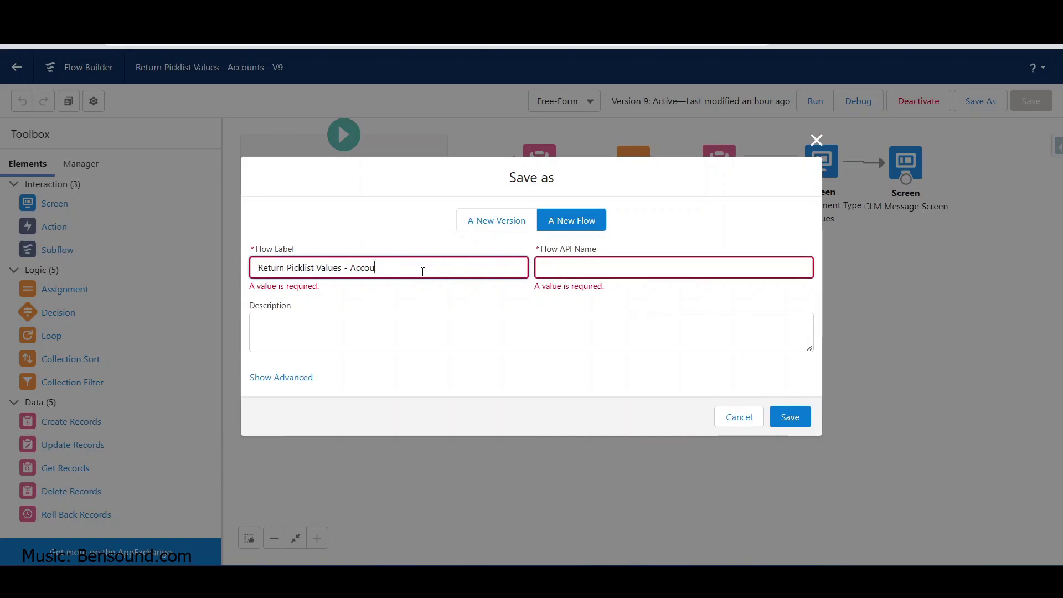
key("BackSpace")
key("BackSpace")
type("Opptys")
key("Tab")
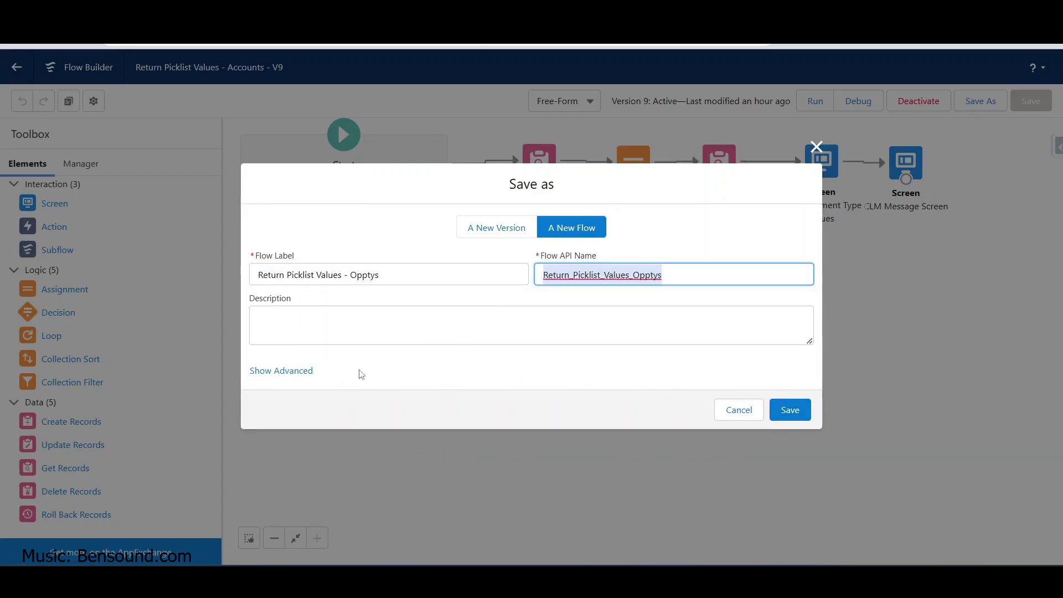
left_click(797, 409)
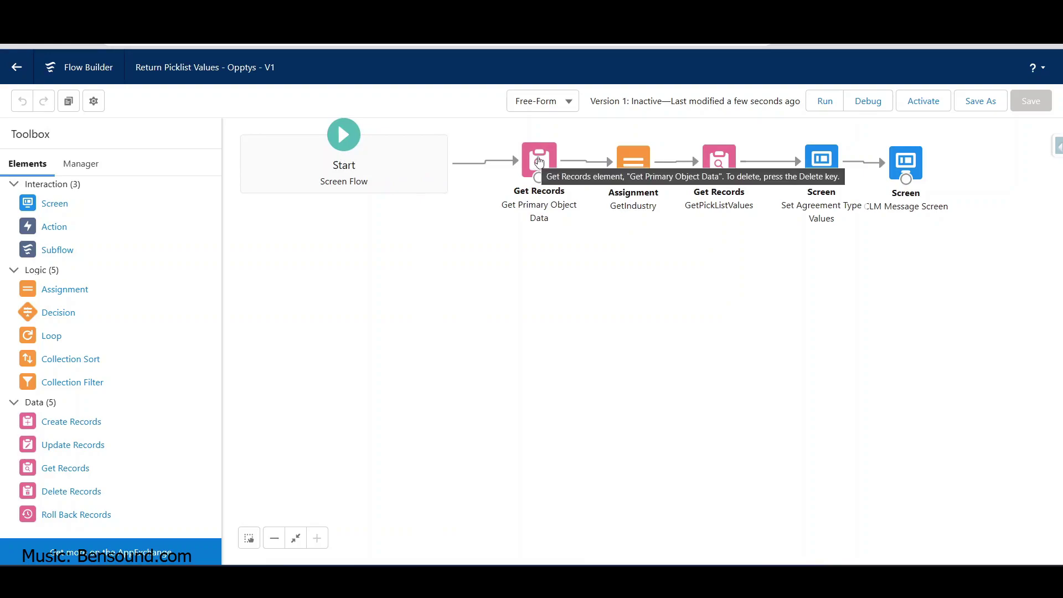
Change the Get Primary Object Data element's object from Account to Opportunity
double_click(539, 161)
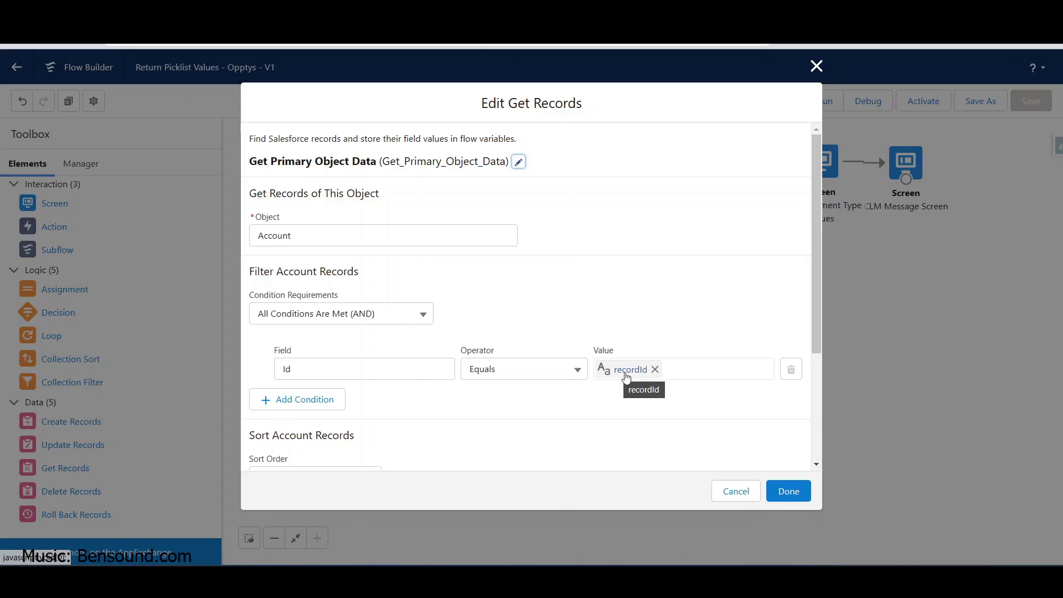
left_click_drag(332, 239, 238, 239)
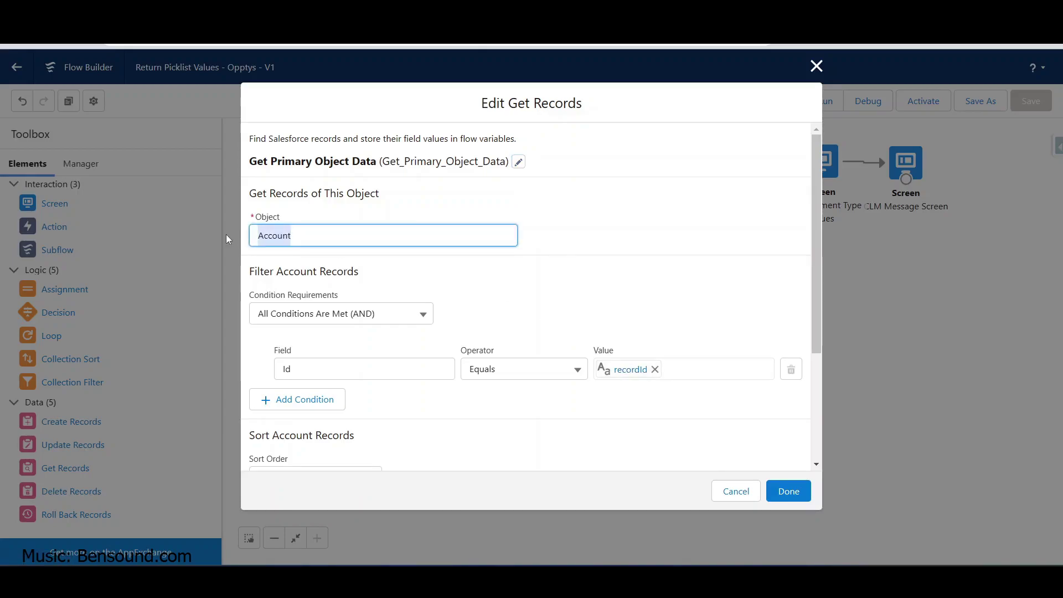
key("BackSpace")
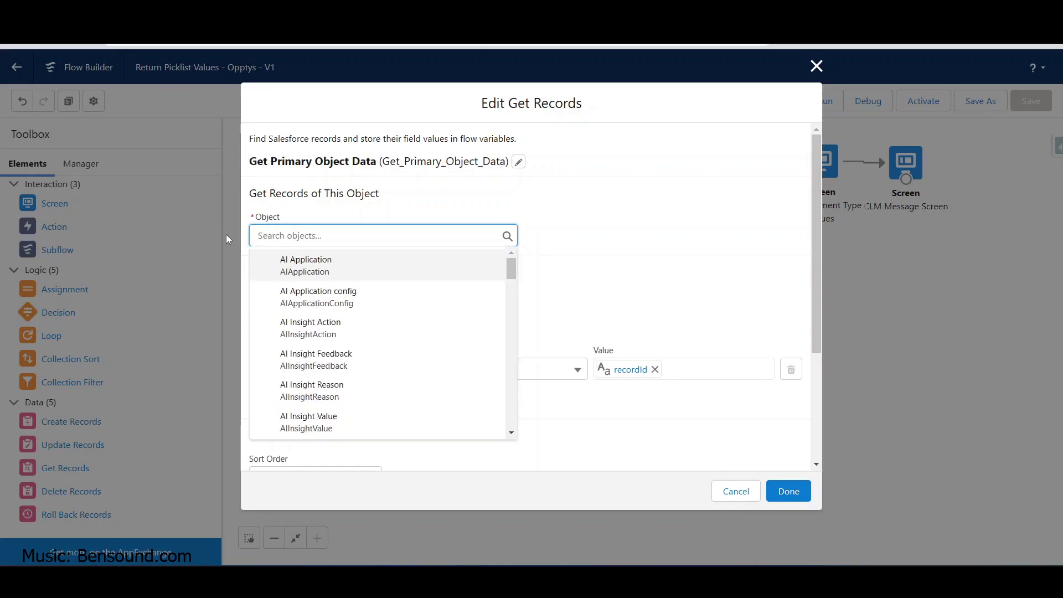
type("Opp")
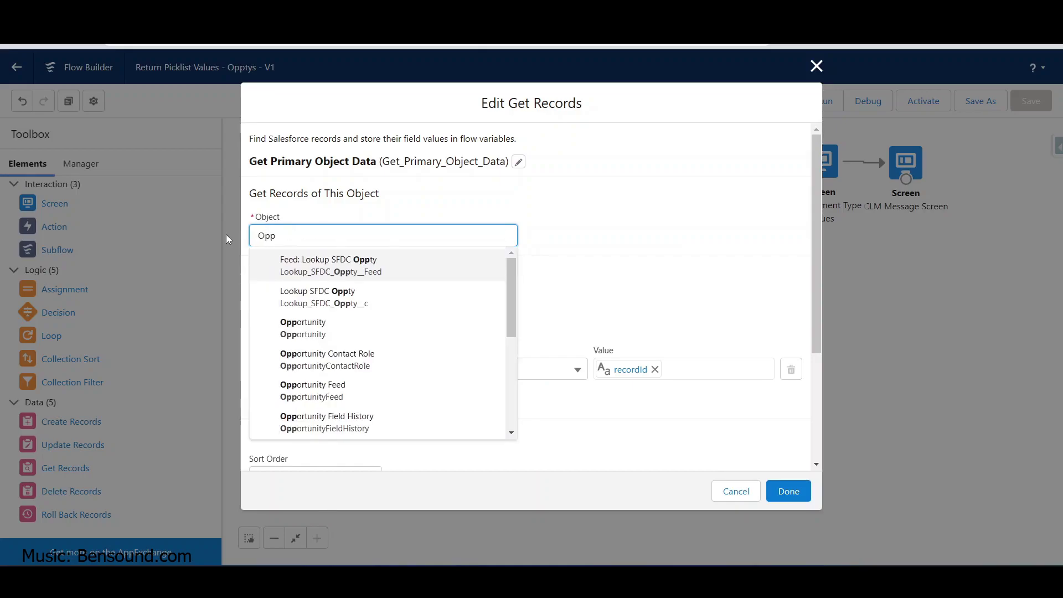
type("ort")
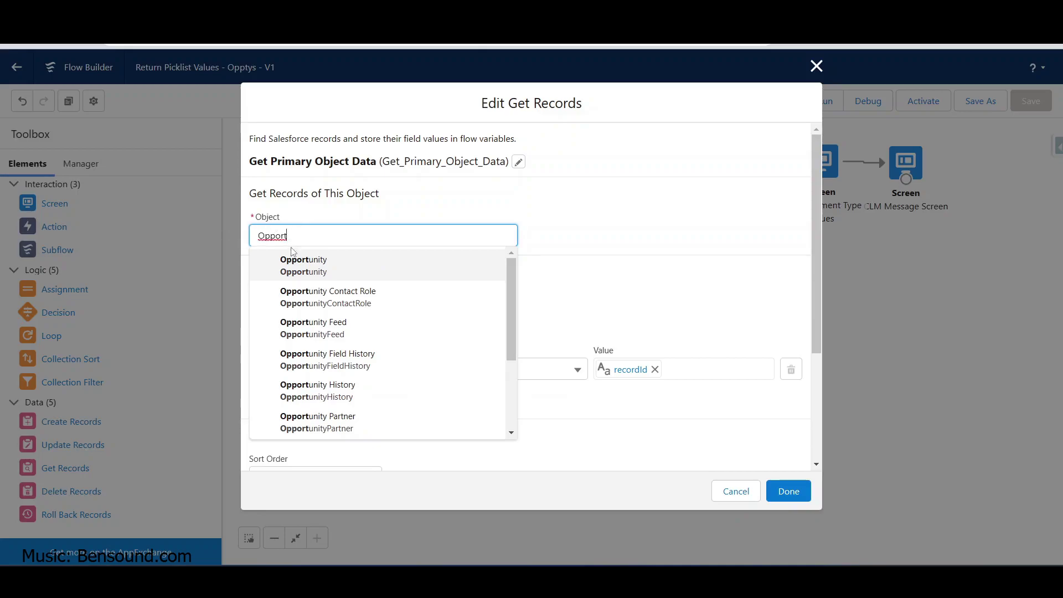
left_click(293, 265)
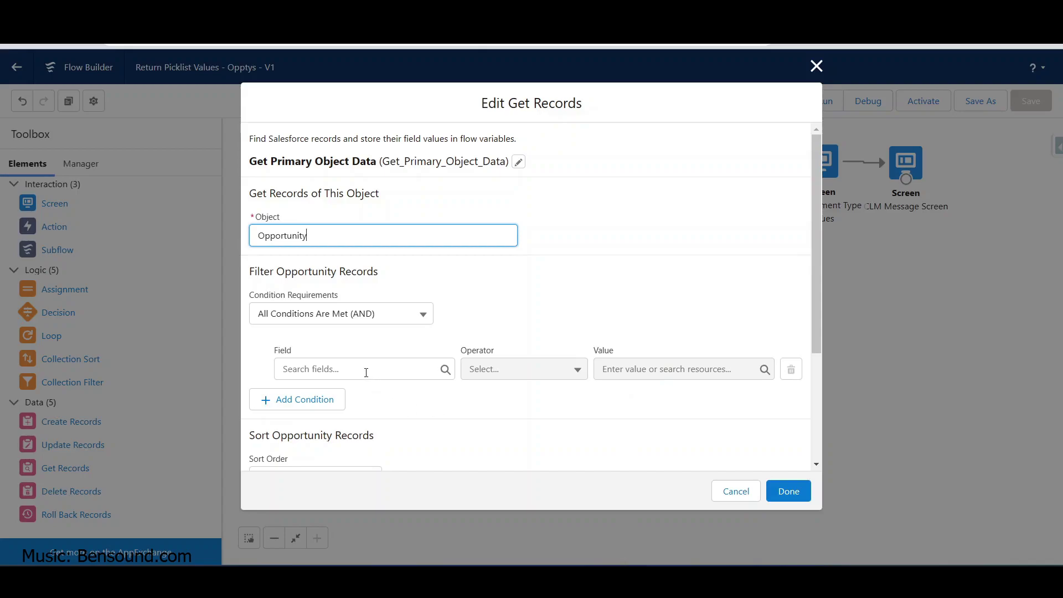
Filter Get Primary Object Data on Opportunity Id equals recordId and close the editor
left_click(365, 372)
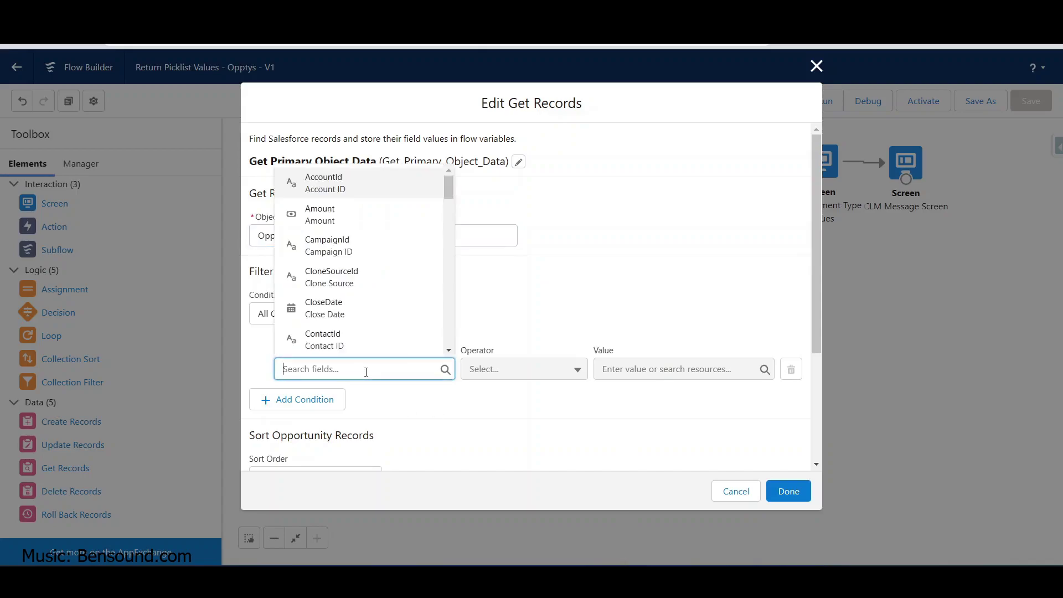
type("id")
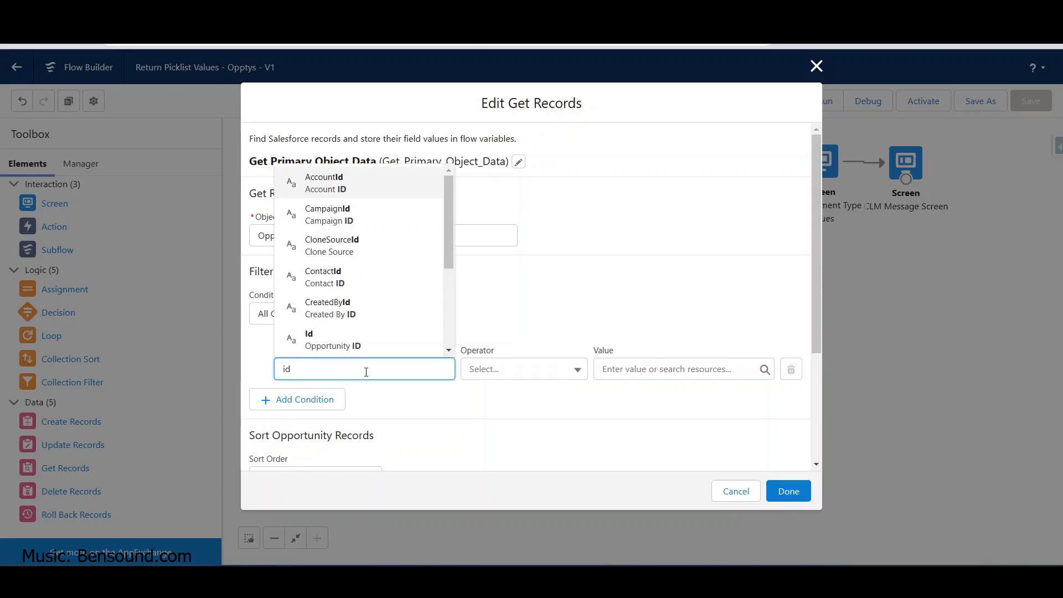
left_click(321, 348)
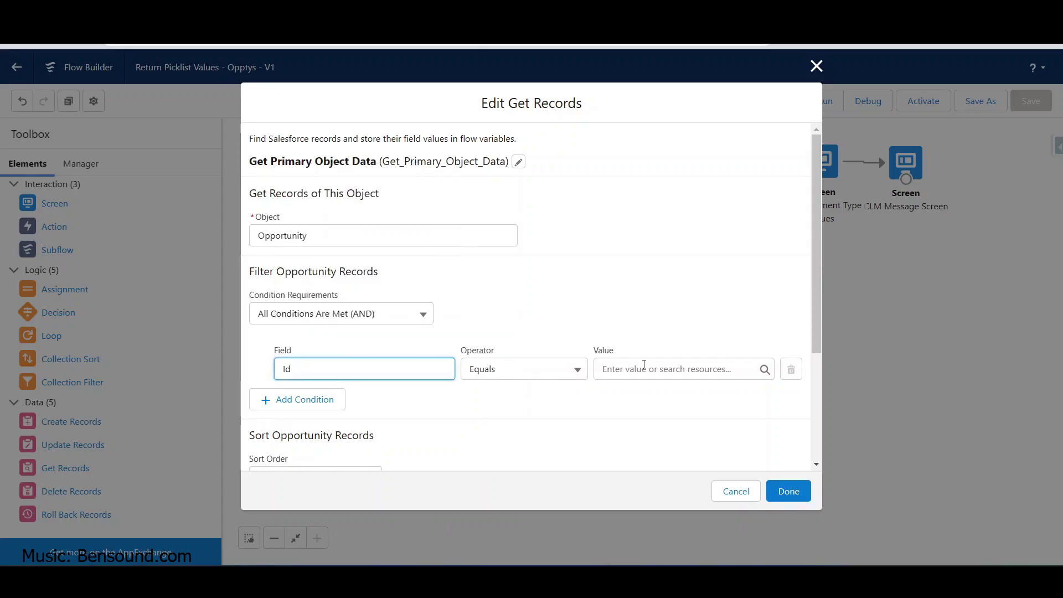
left_click(636, 368)
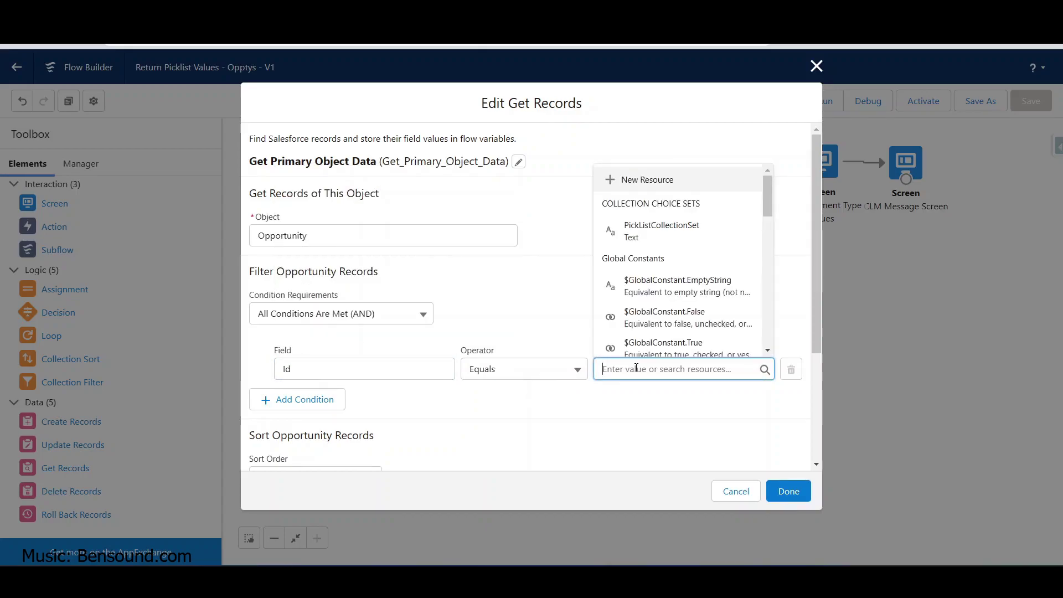
type("r")
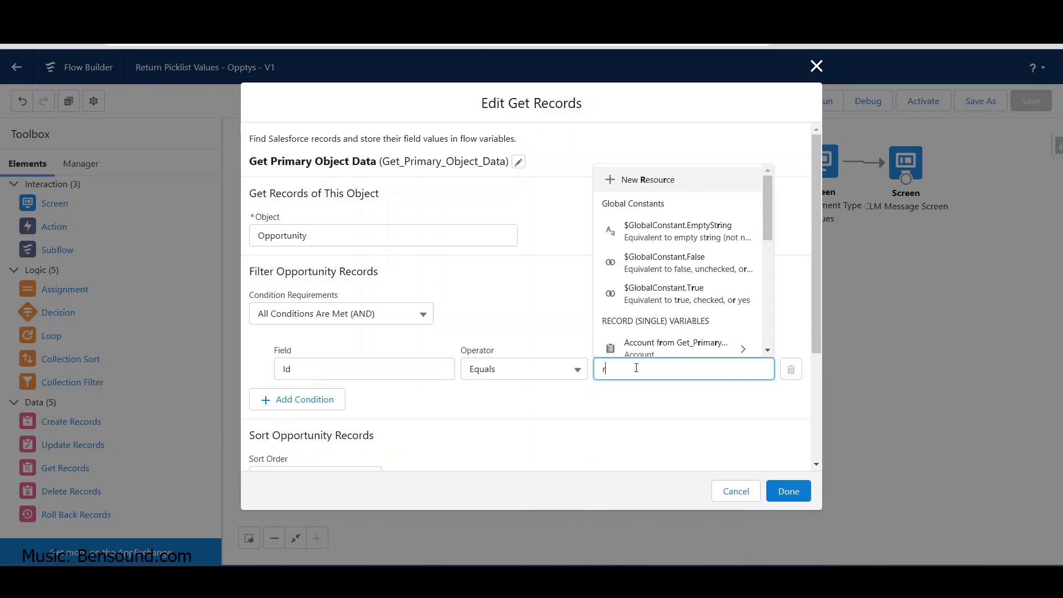
type("e")
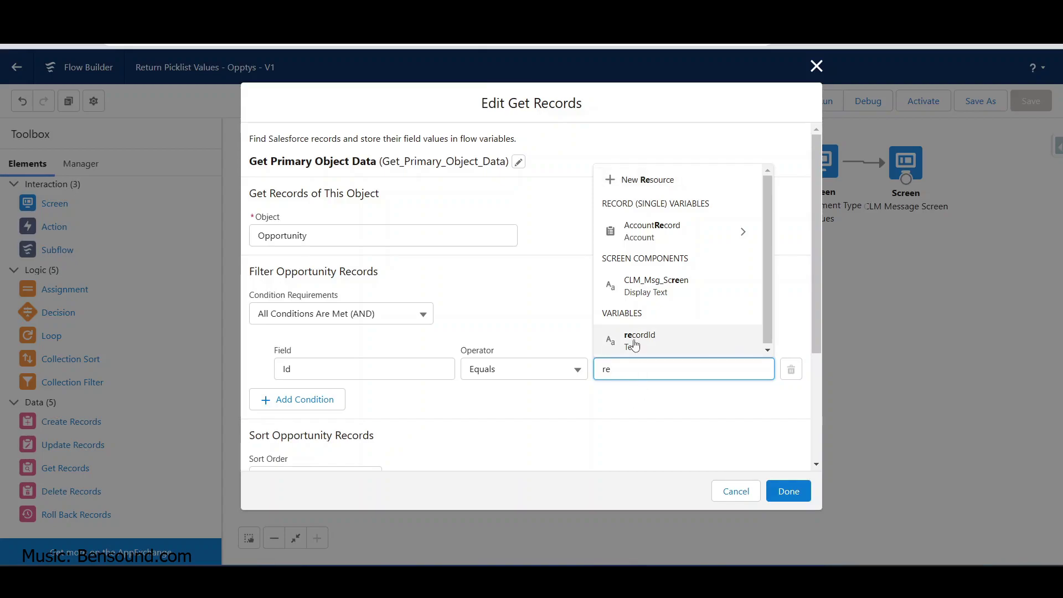
left_click(637, 339)
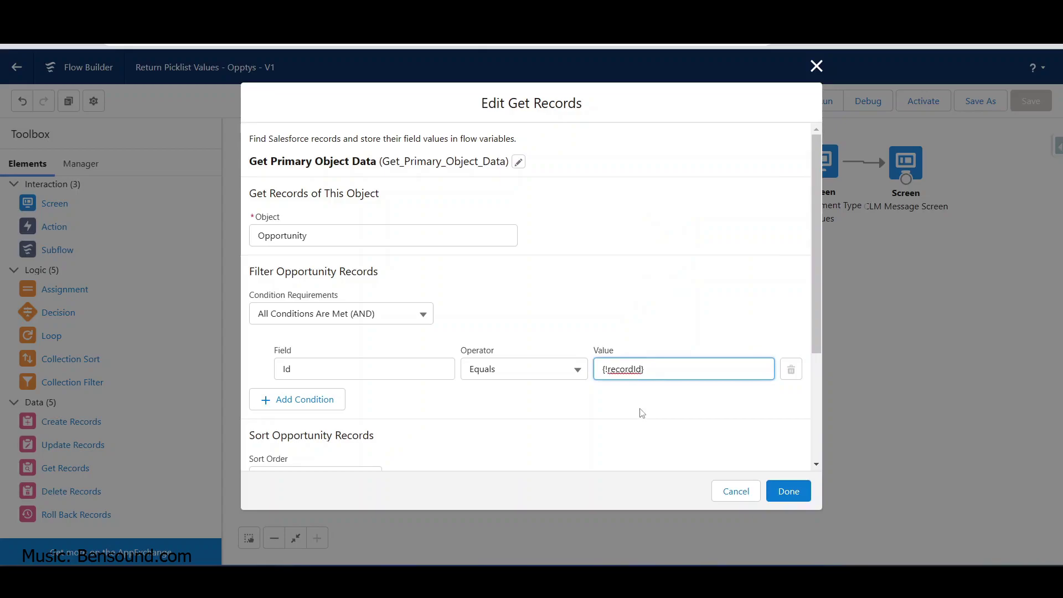
key("Tab")
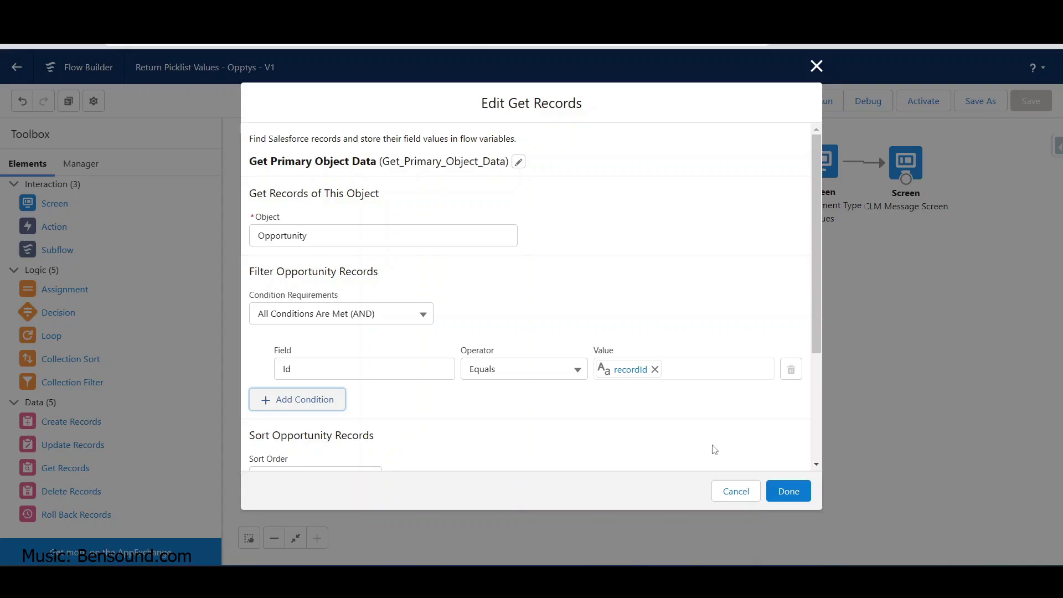
left_click(789, 493)
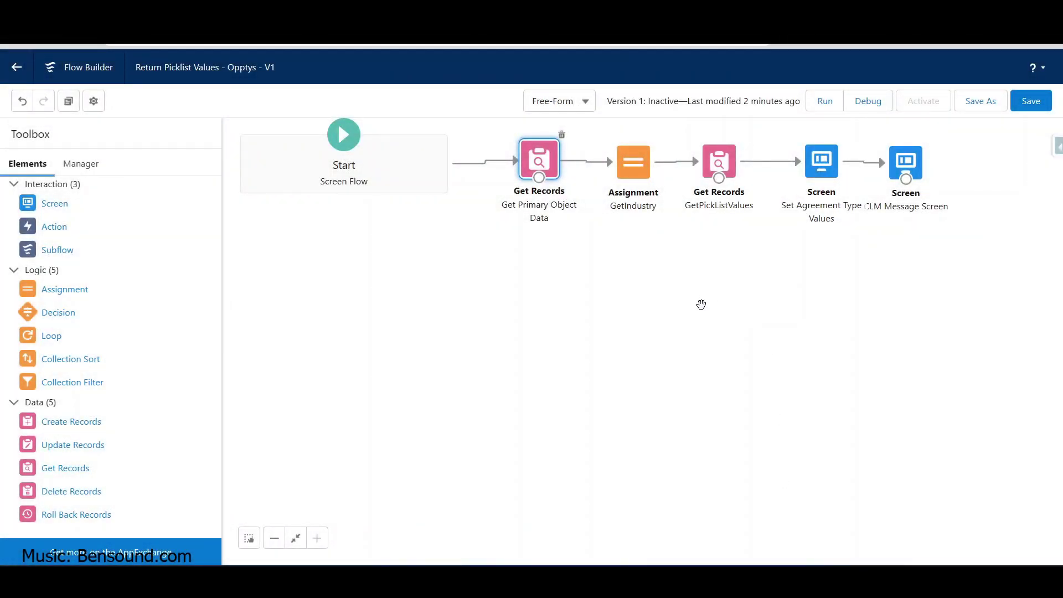
Reopen Get Primary Object Data and switch it to storing only chosen Opportunity fields, starting with ID
double_click(554, 175)
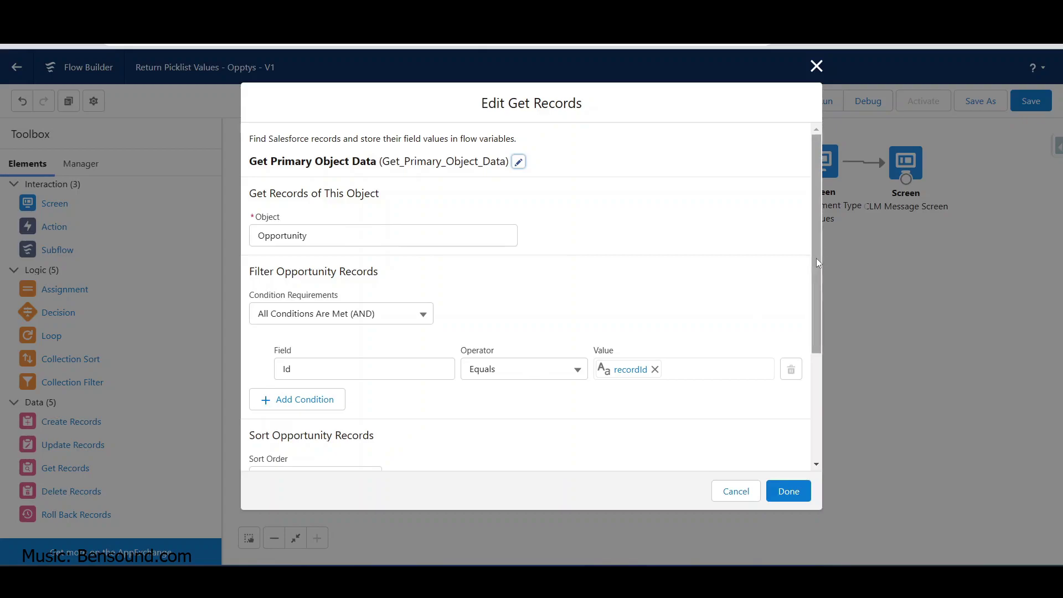
left_click_drag(818, 262, 829, 368)
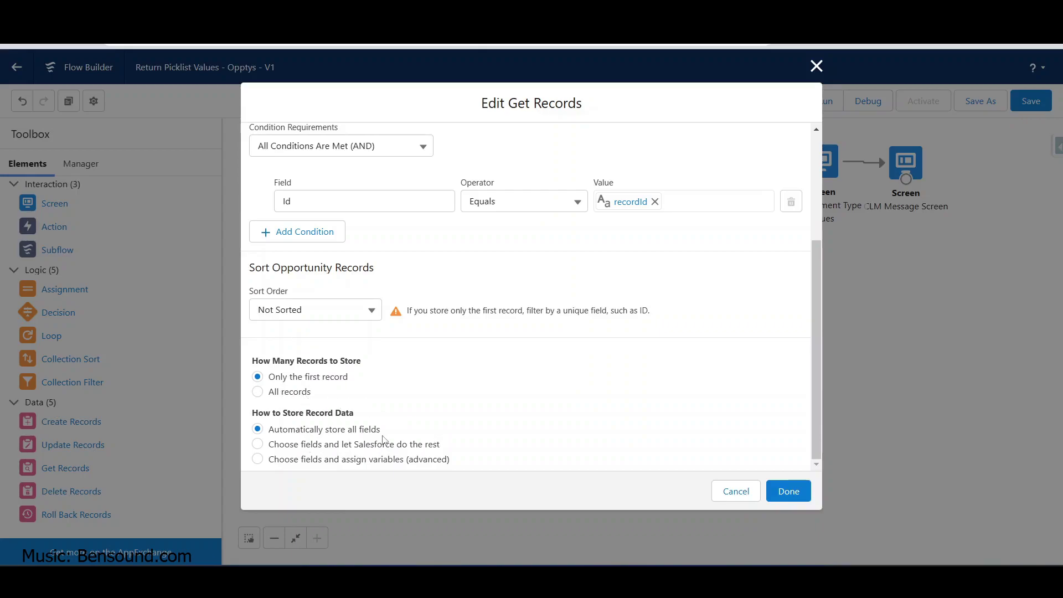
left_click(259, 446)
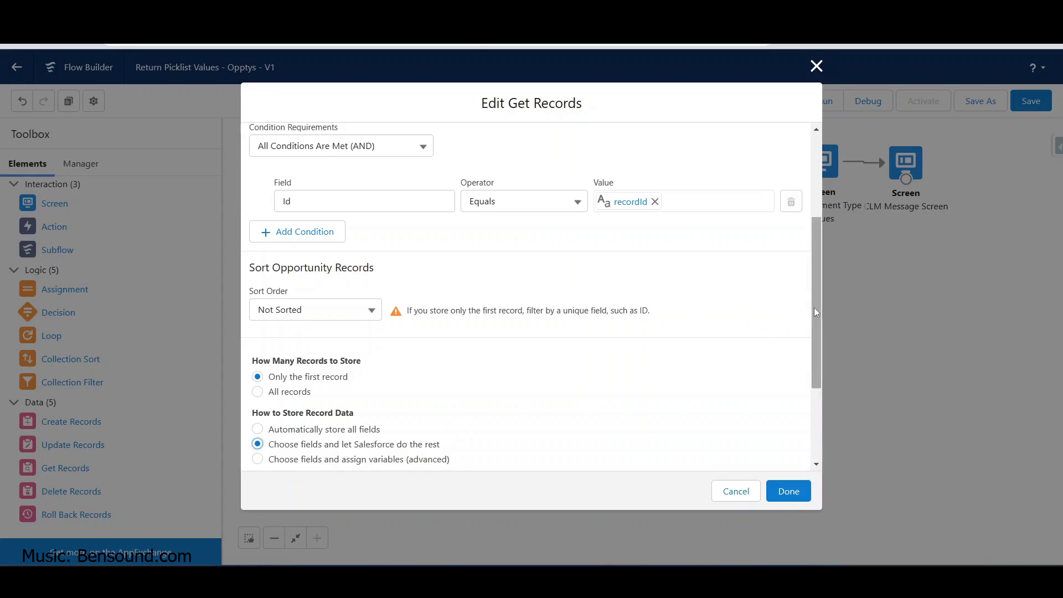
left_click_drag(814, 307, 851, 386)
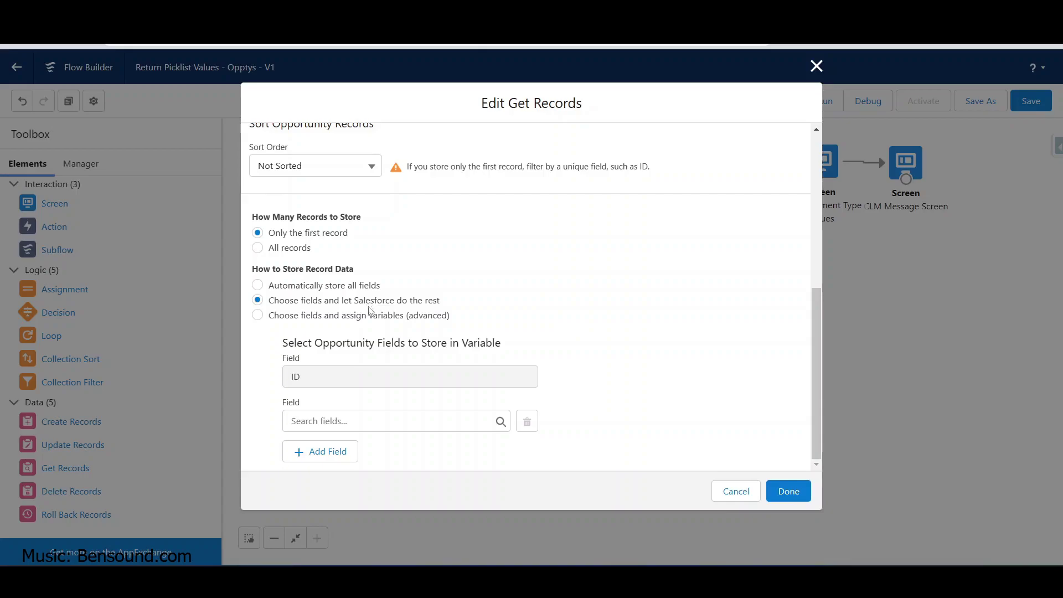
left_click(366, 423)
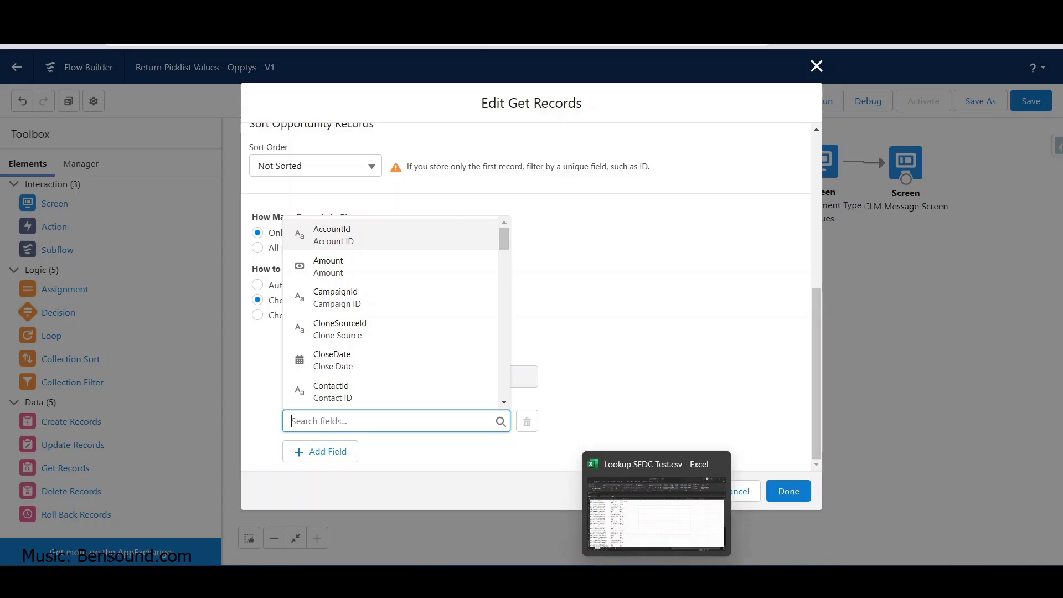
In Excel's Oppty sheet, insert a new row 3 and copy row 2's values into it
left_click(578, 551)
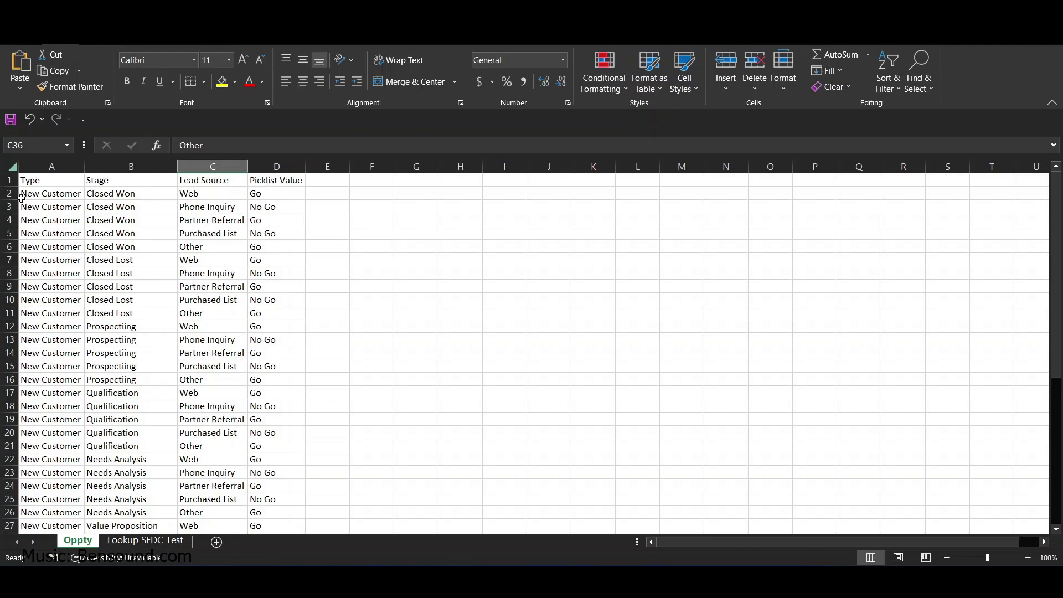
left_click_drag(22, 195, 250, 192)
left_click(59, 207)
key("shift+space")
key("ctrl+shift+equal")
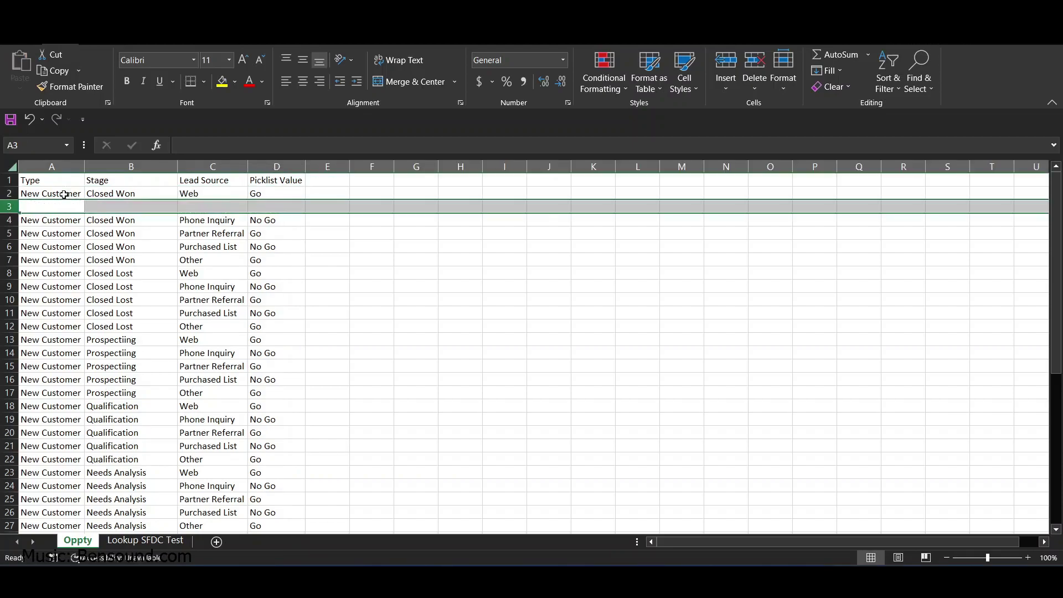
left_click_drag(61, 194, 307, 213)
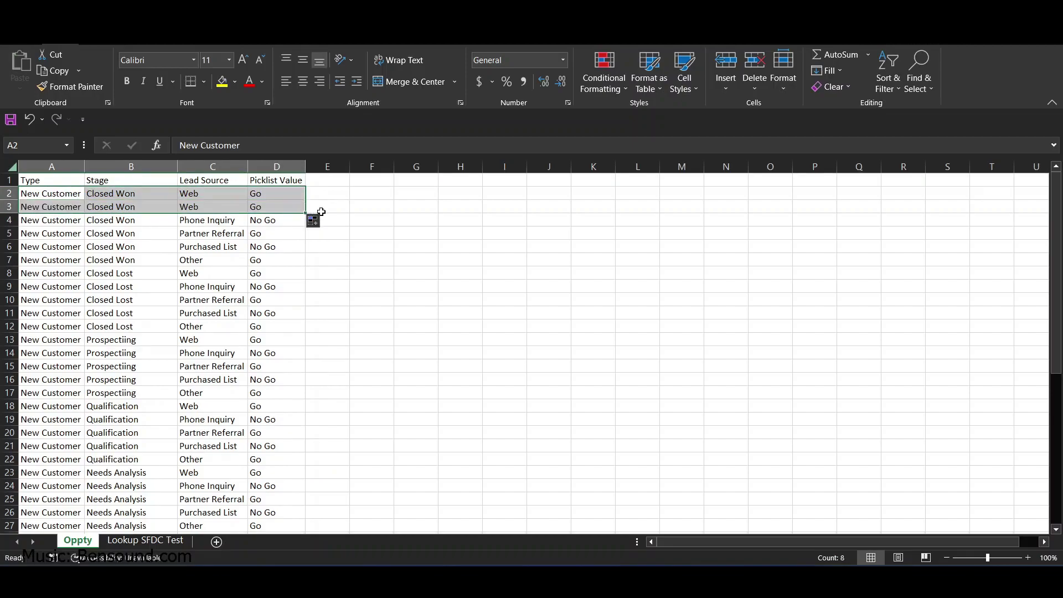
left_click(264, 206)
Change cell D3's Picklist Value from Go to No Go
double_click(264, 207)
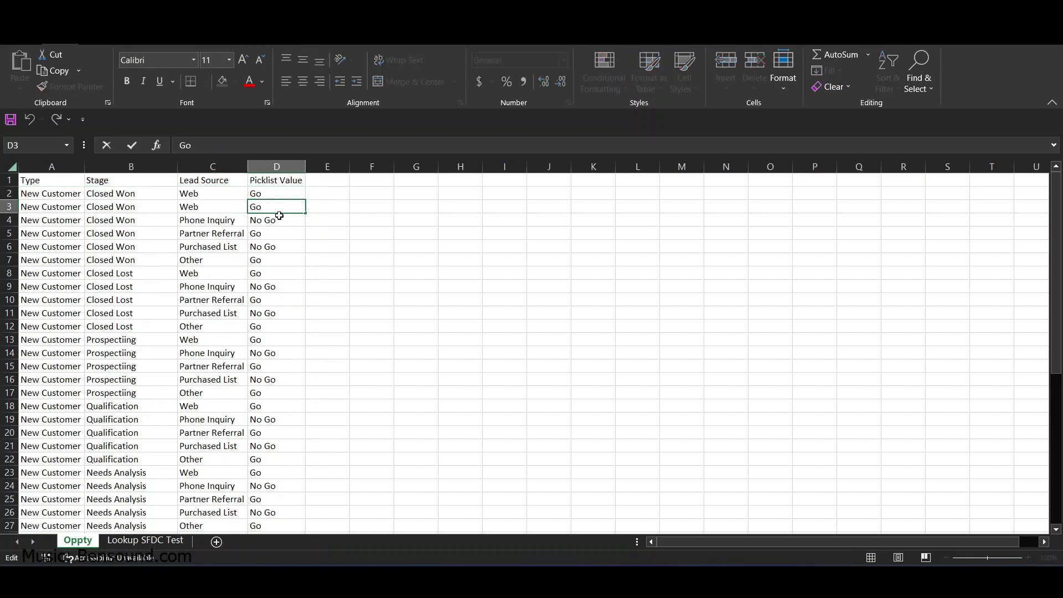
key("shift+Home")
type("No Go")
key("Return")
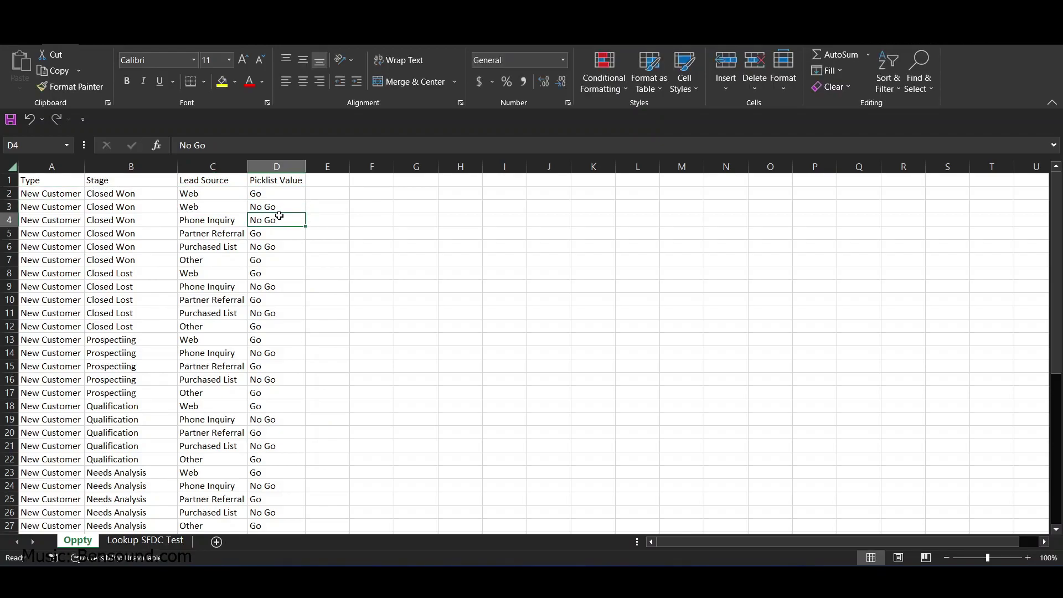
key("alt+Tab")
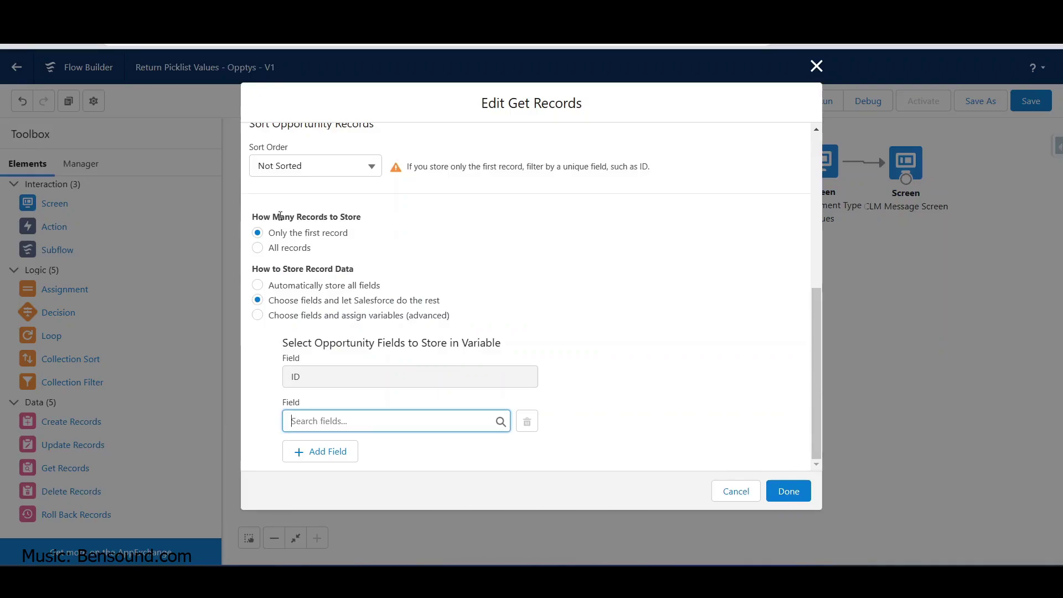
Add LeadSource and Type as stored fields in the Get Records element
left_click(370, 421)
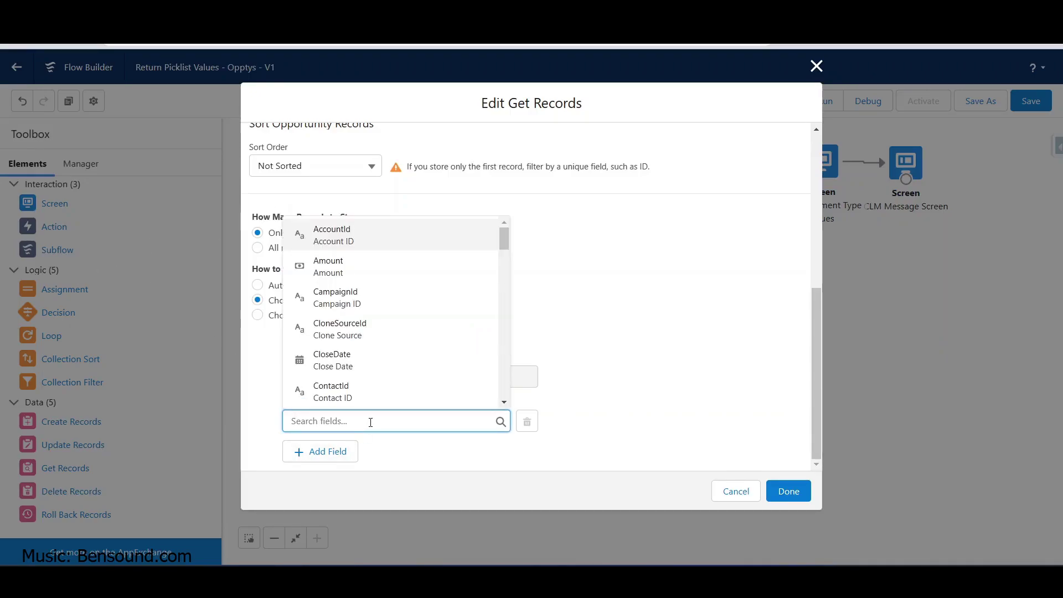
type("le")
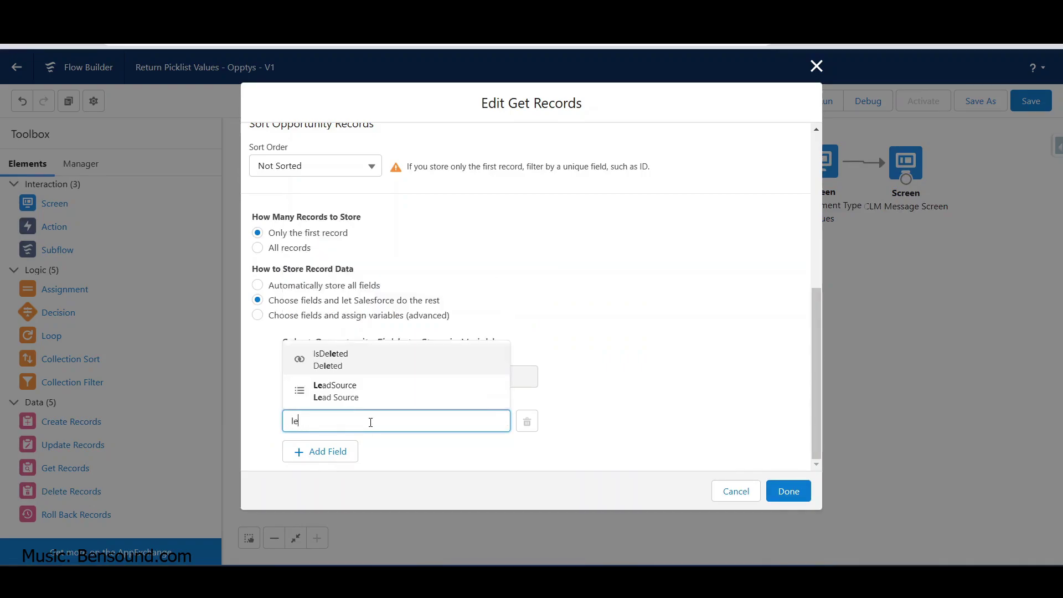
left_click(323, 393)
left_click(320, 451)
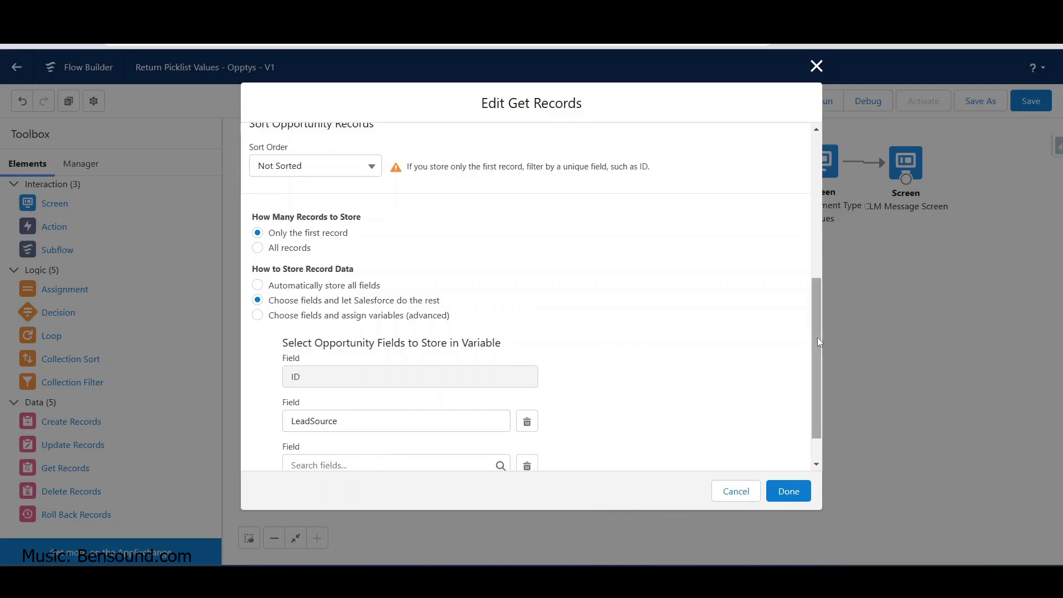
left_click_drag(816, 337, 819, 376)
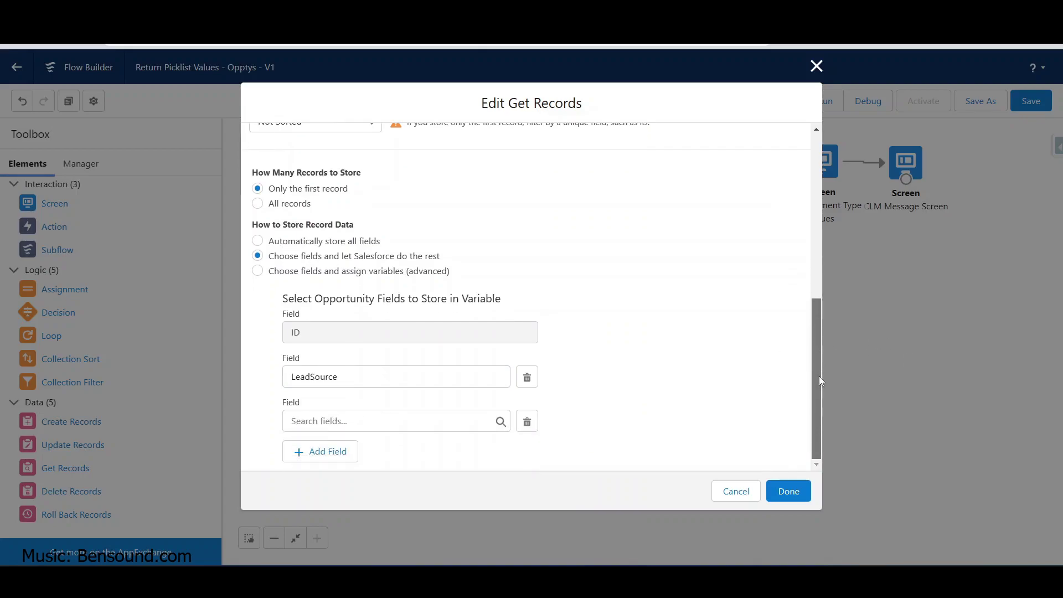
left_click(391, 422)
type("typ")
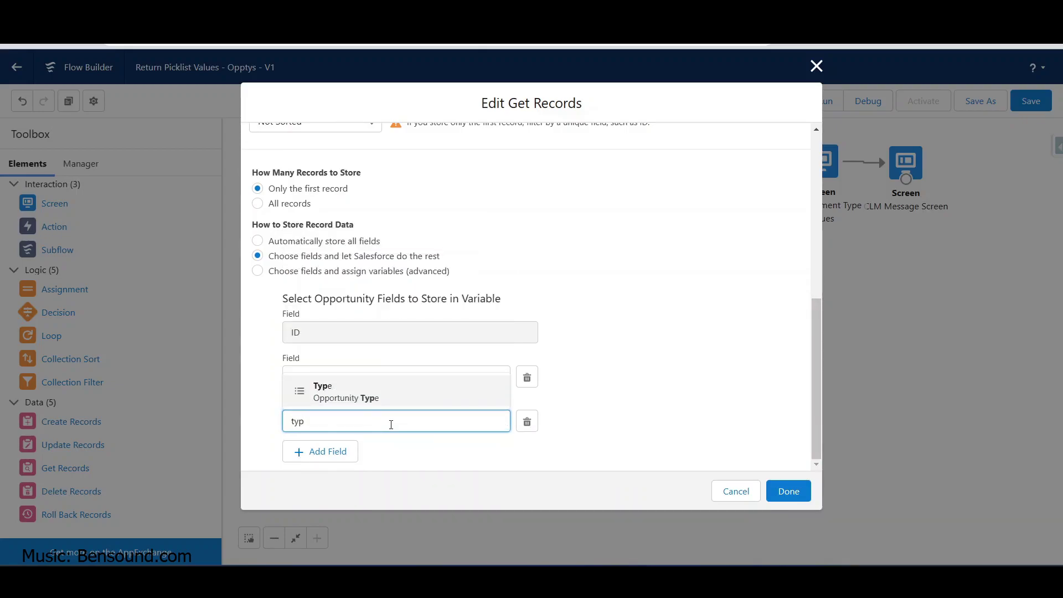
left_click(333, 395)
Add StageName as a third stored field, comparing the fields against the Excel sheet's columns
left_click(324, 451)
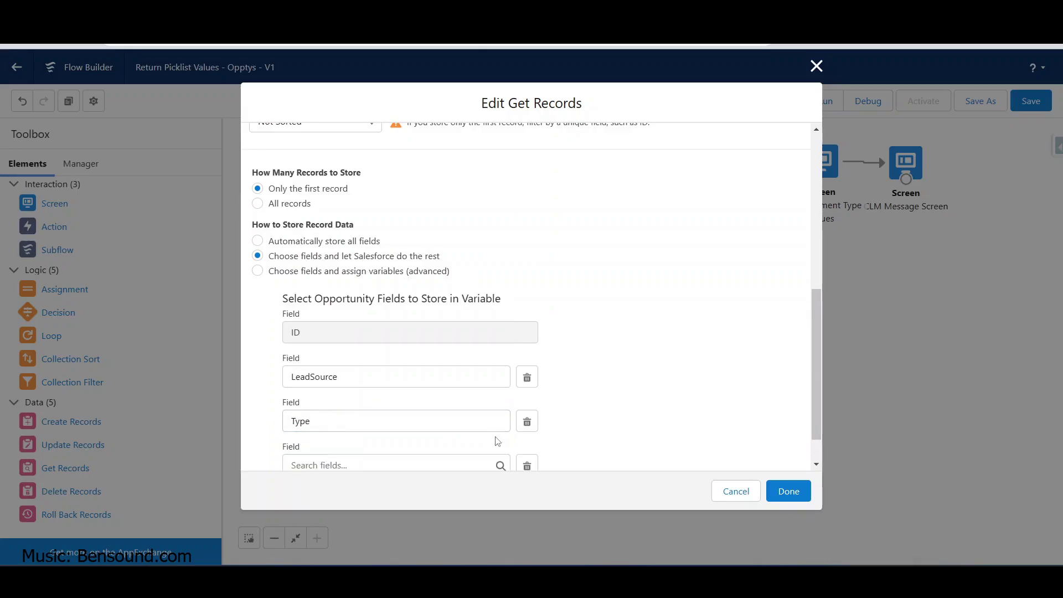
scroll(814, 360, "down", 2)
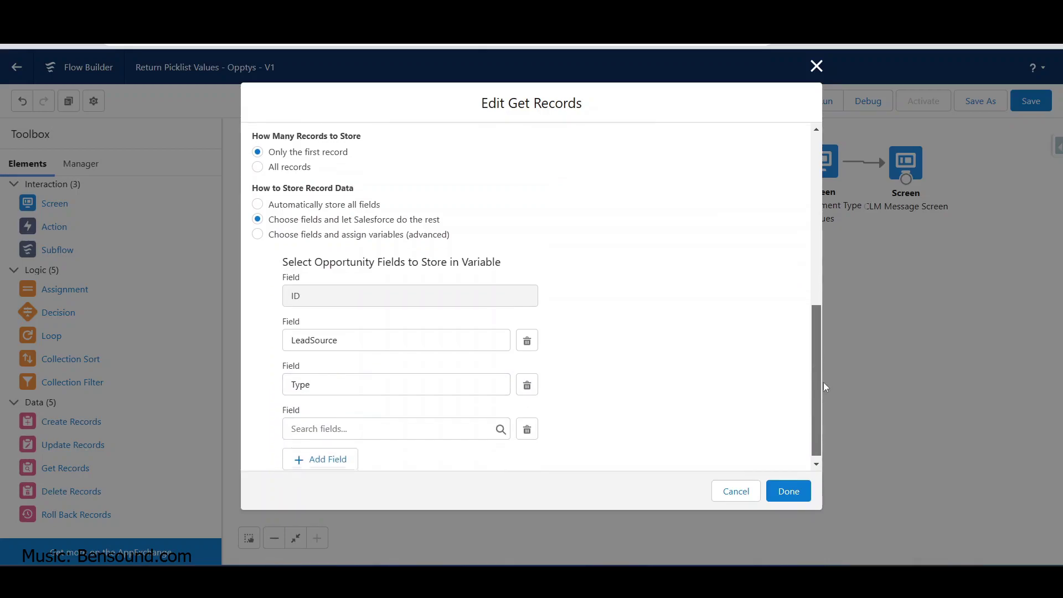
left_click(433, 422)
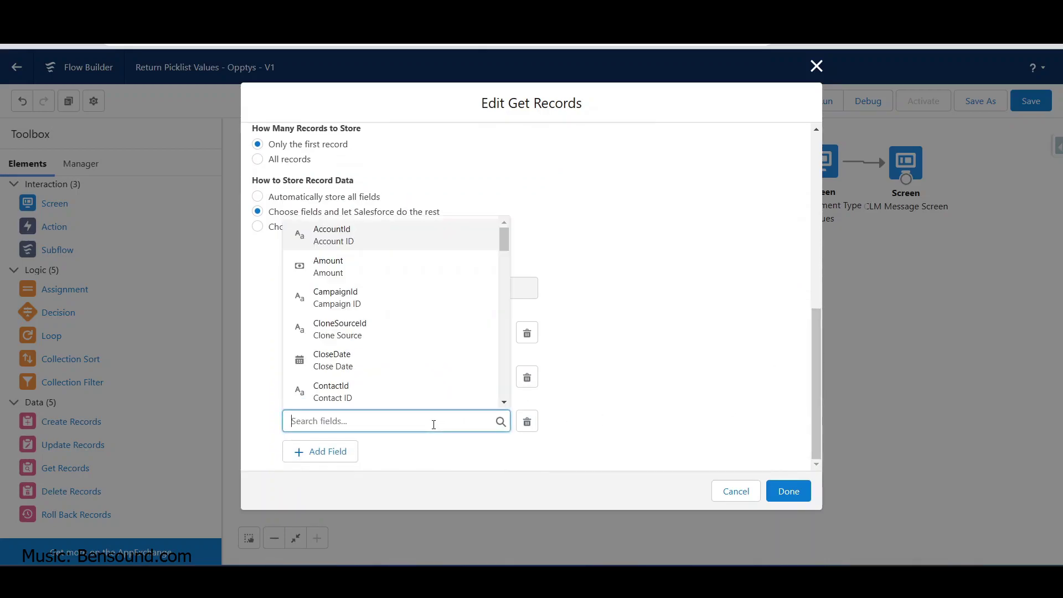
key("alt+Tab")
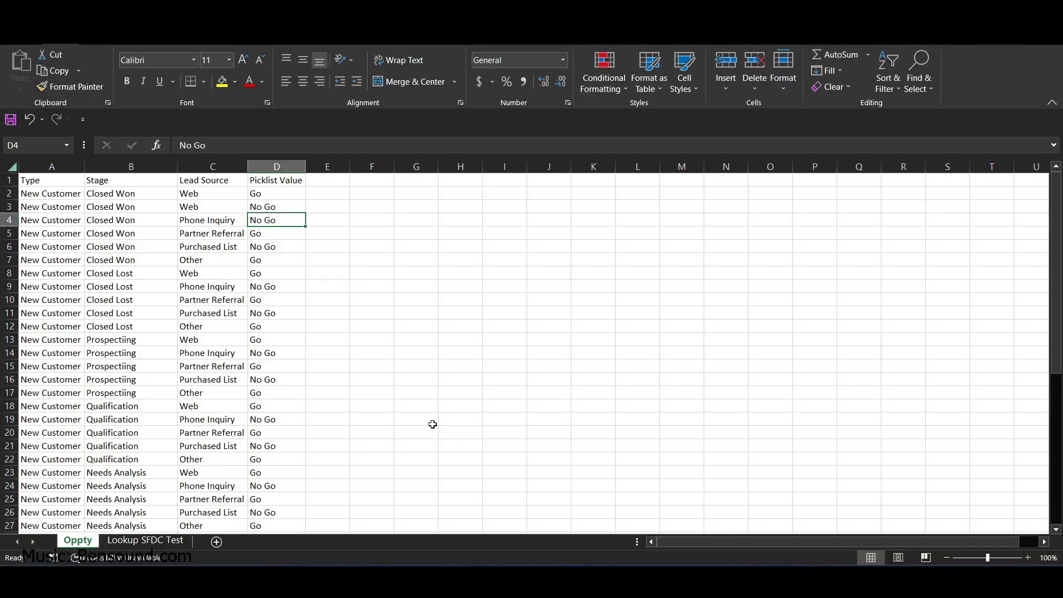
key("alt+Tab")
type("s")
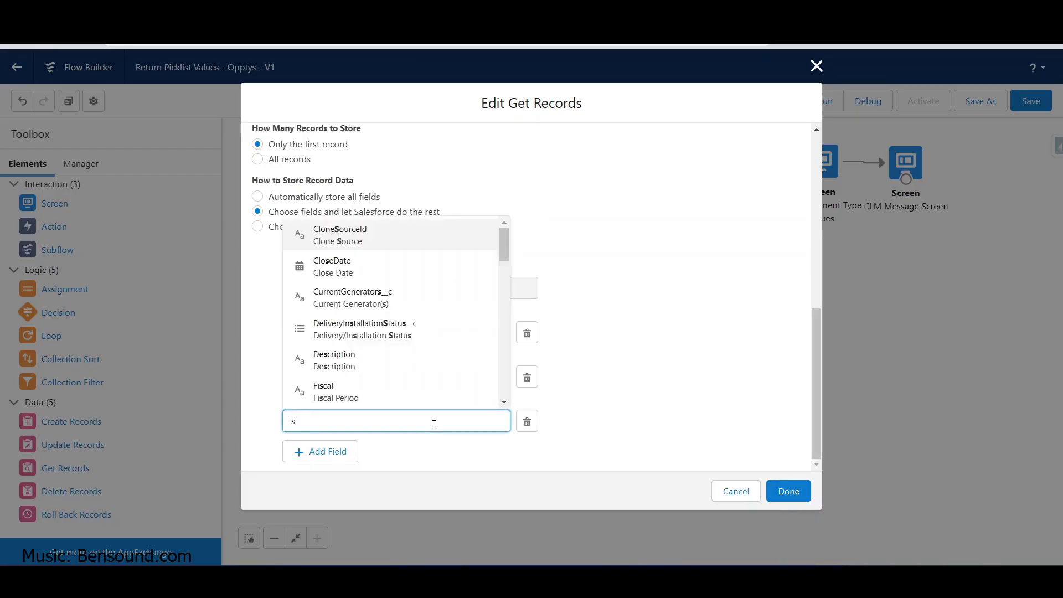
type("ta")
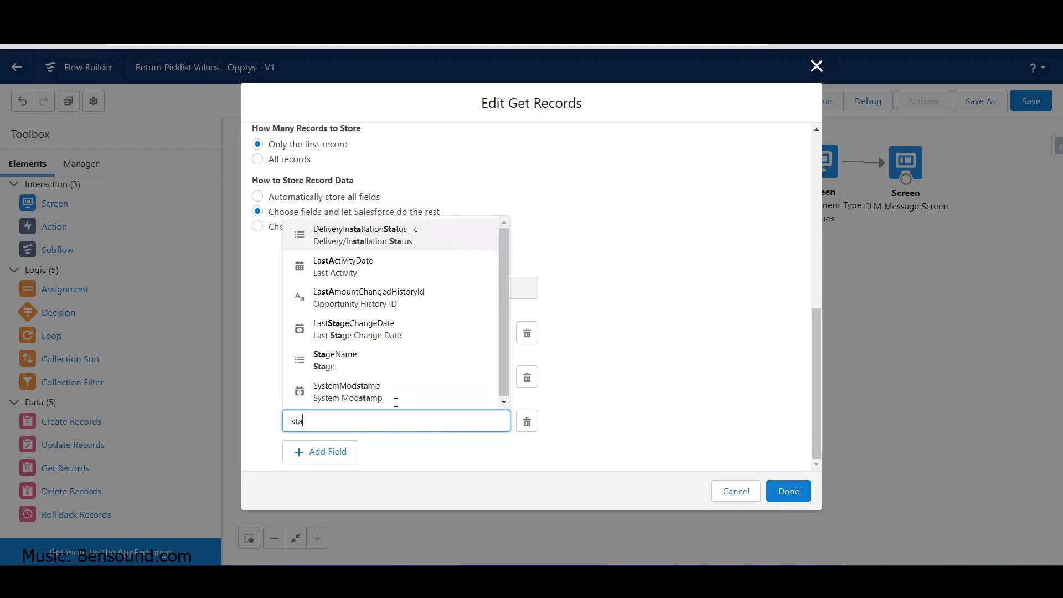
left_click(335, 366)
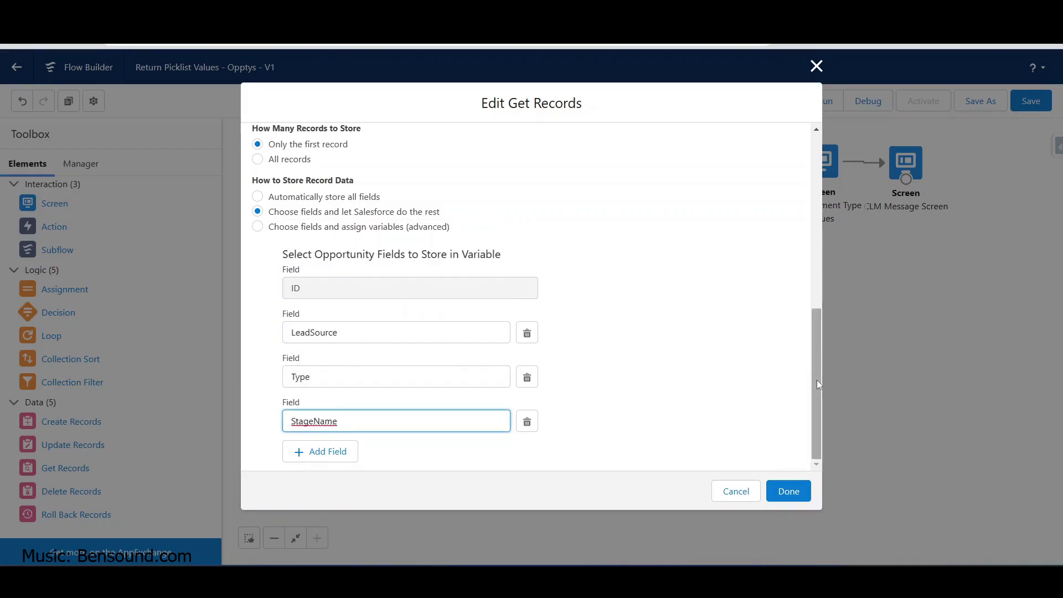
left_click_drag(816, 380, 818, 210)
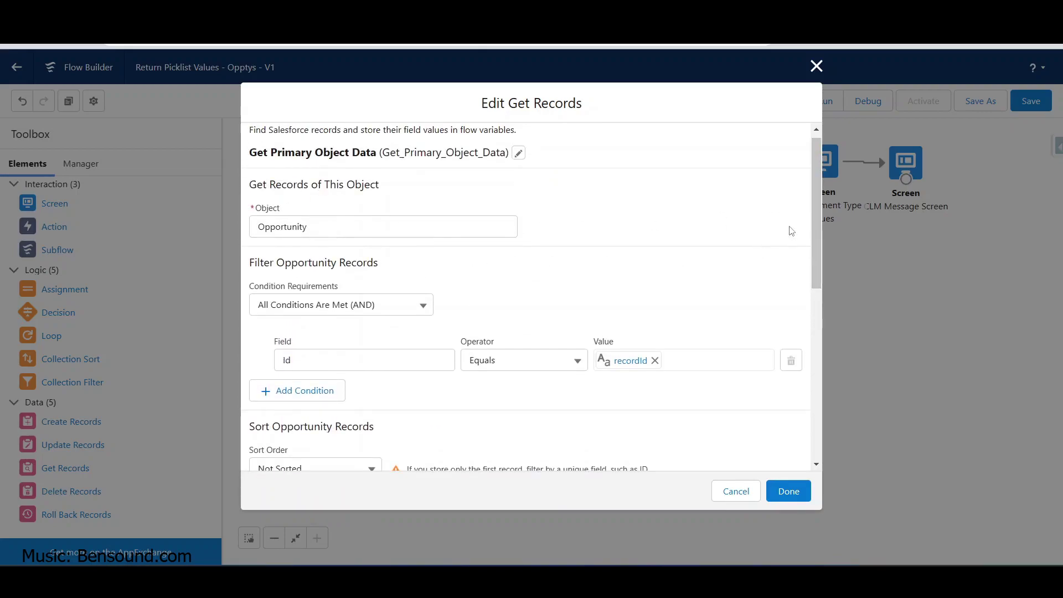
left_click_drag(815, 214, 852, 409)
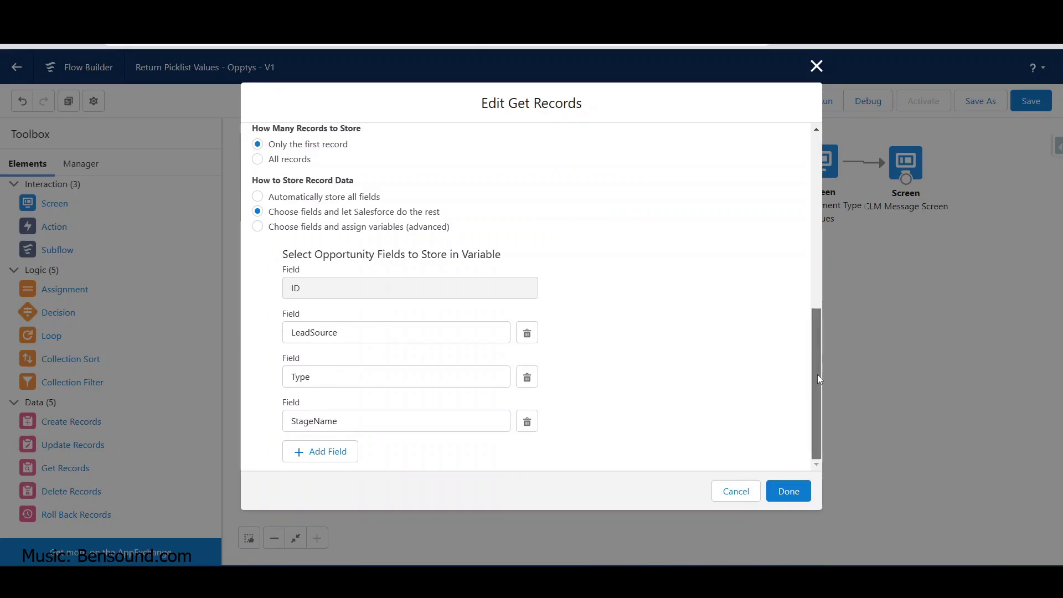
left_click_drag(817, 374, 815, 305)
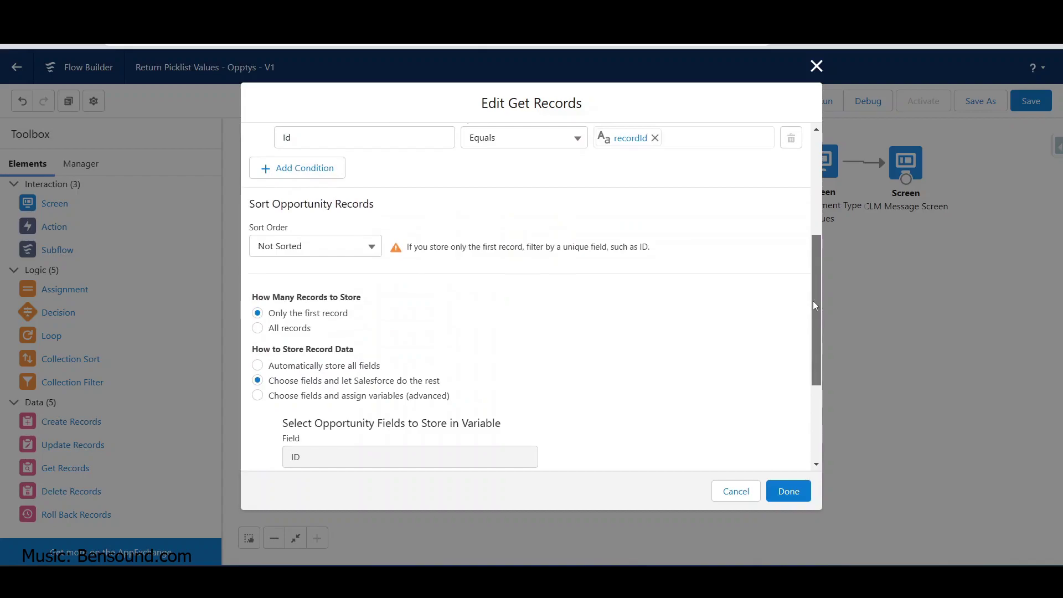
left_click_drag(813, 305, 808, 260)
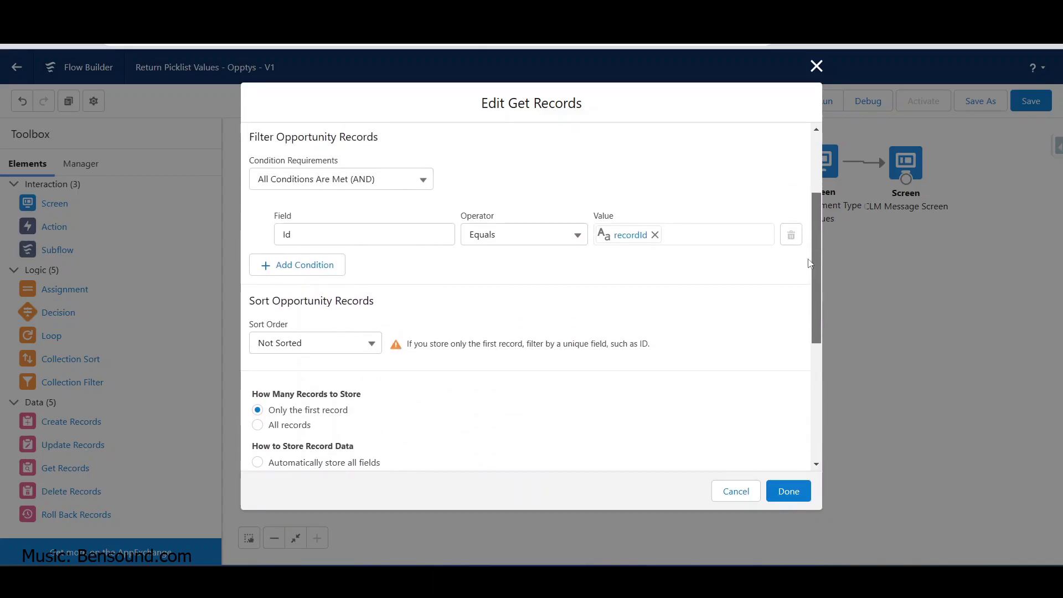
key("alt+Tab")
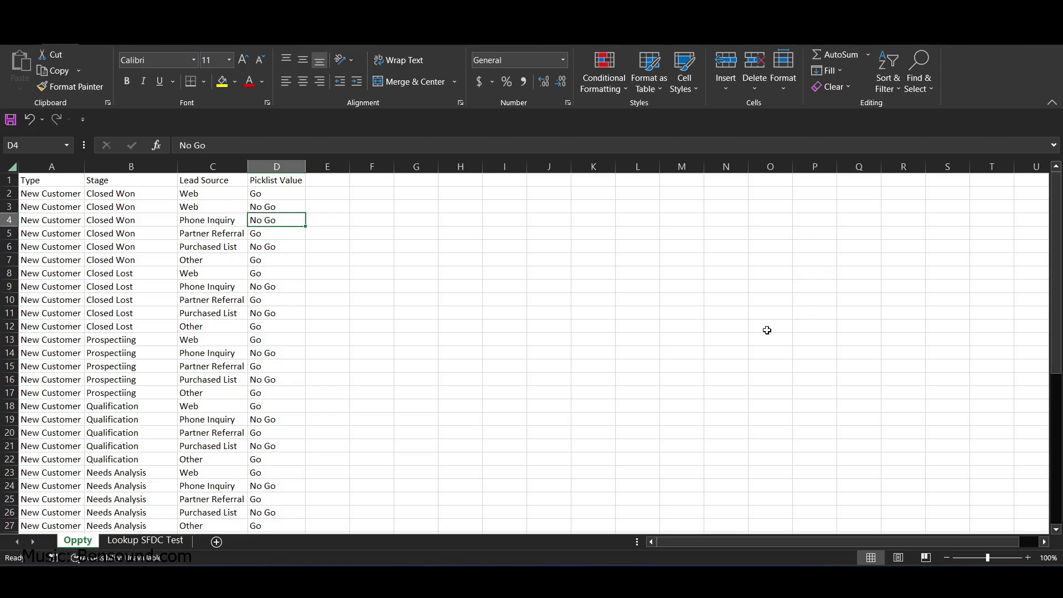
key("alt+Tab")
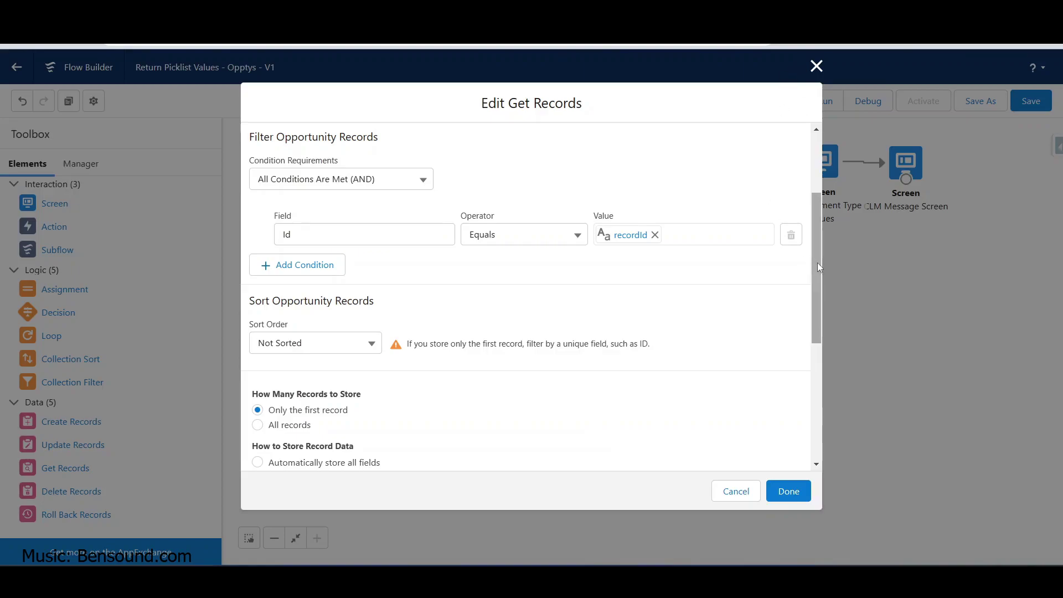
left_click_drag(817, 264, 829, 404)
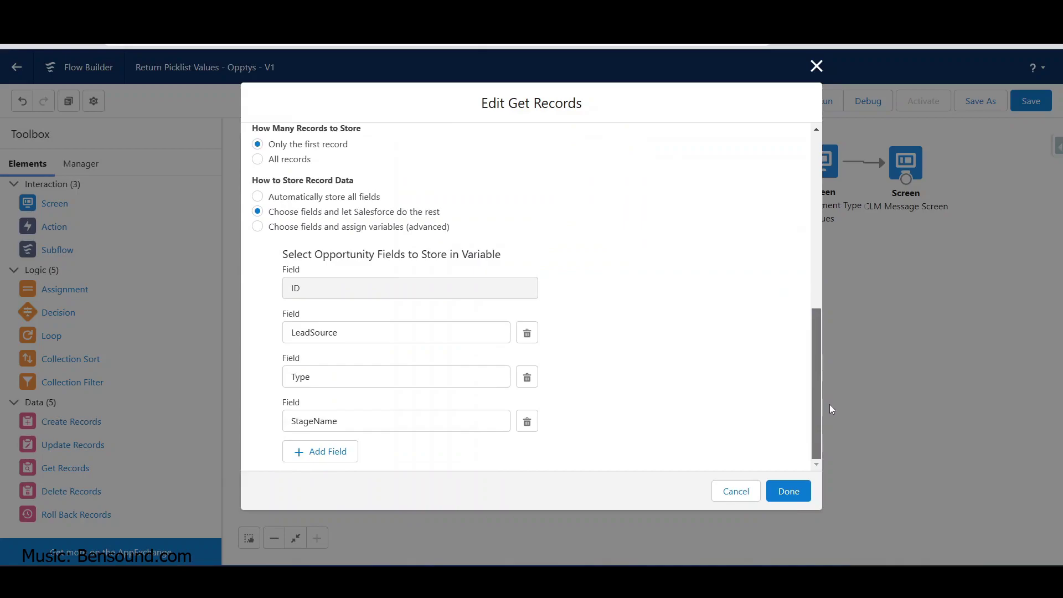
Save the Get Records field choices and open the GetIndustry assignment's label and API name
left_click(792, 492)
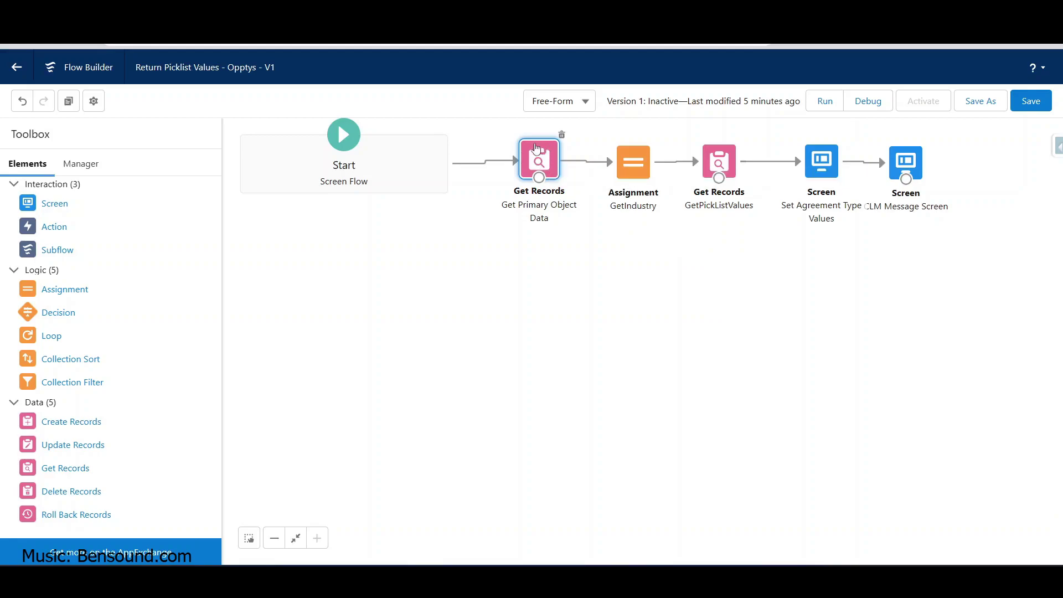
double_click(636, 165)
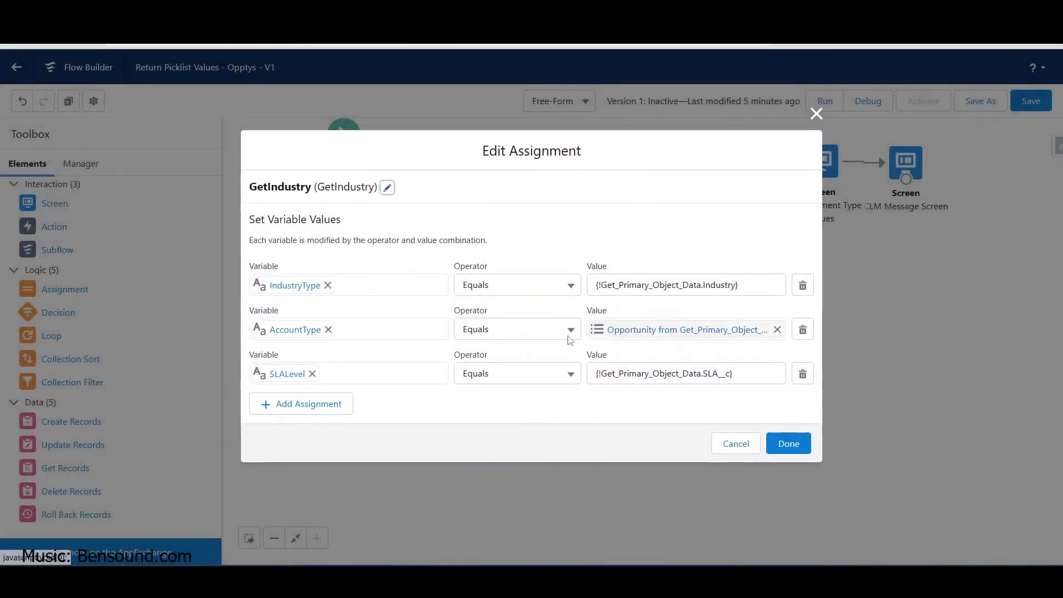
left_click(387, 188)
Rename the assignment to AssignFields2Variables so its API name auto-fills to match
left_click_drag(311, 164, 248, 171)
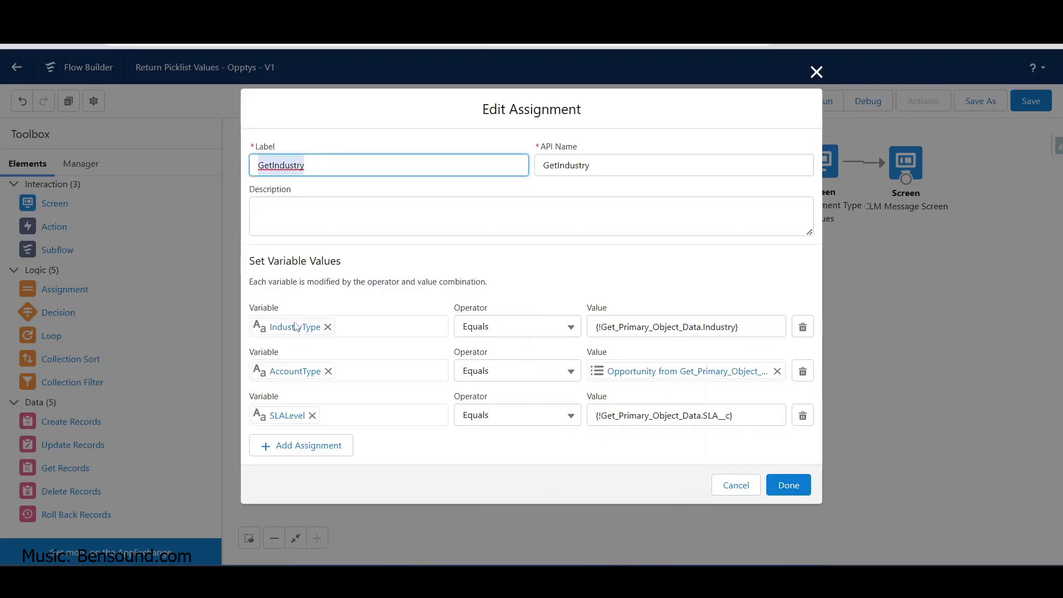
type("Assign")
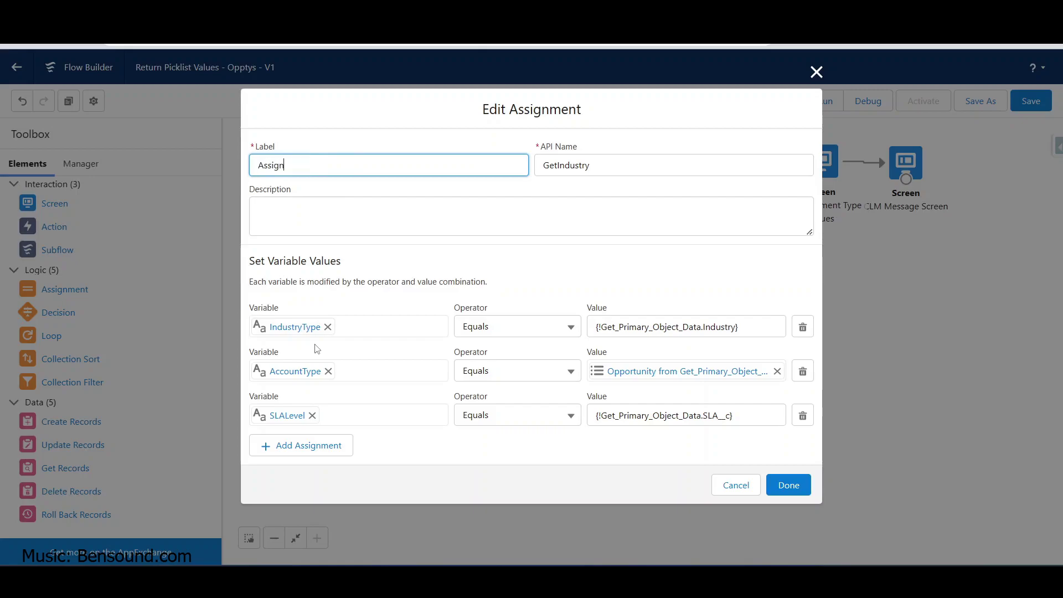
type("Fields2Variables")
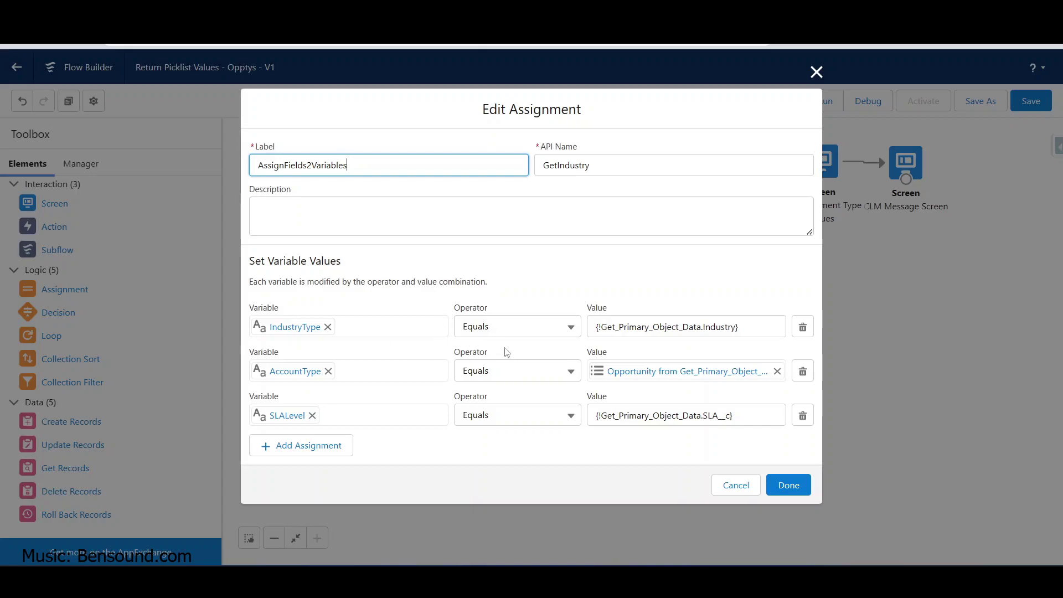
double_click(610, 169)
key("BackSpace")
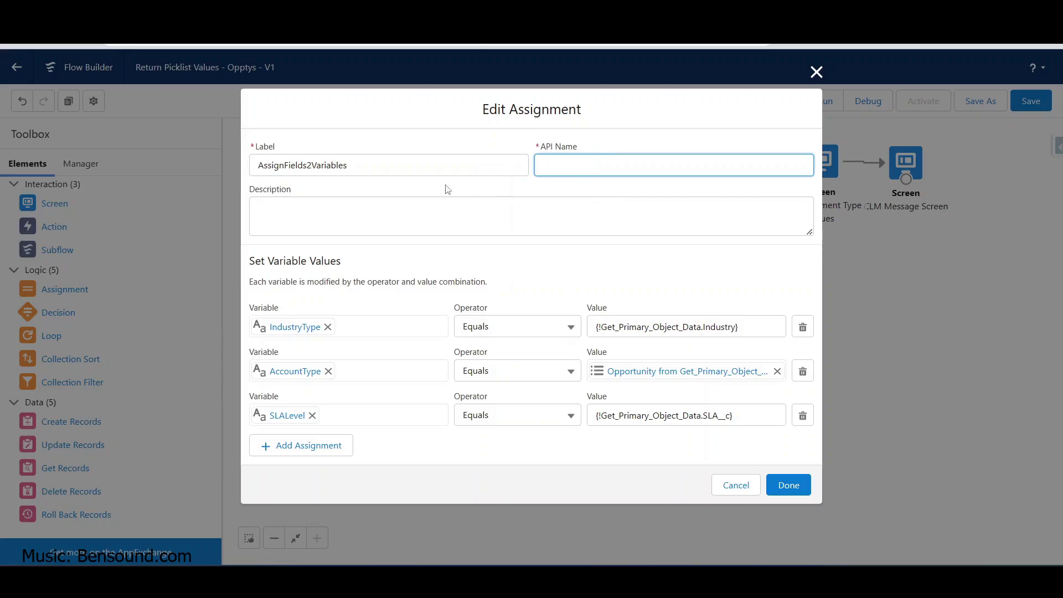
left_click(398, 161)
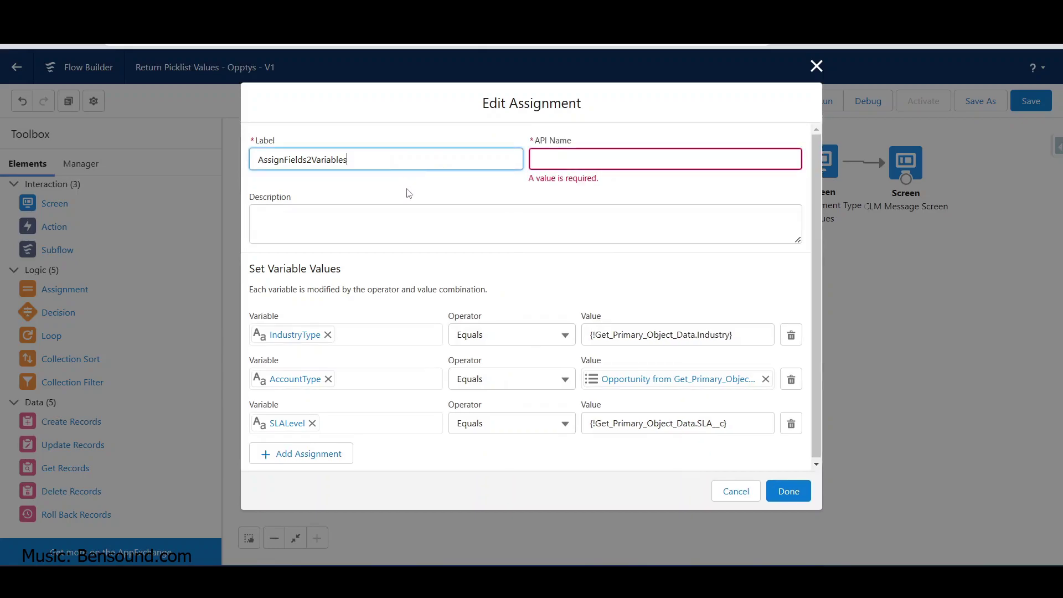
key("Tab")
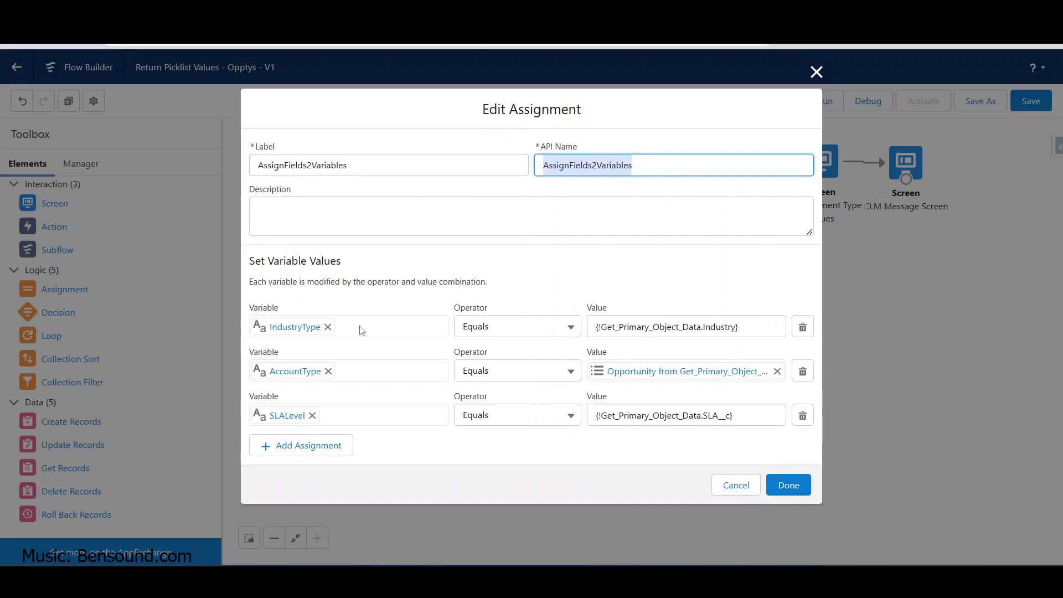
Replace IndustryType in the first assignment row with a new Text variable named LeadSource
left_click(327, 328)
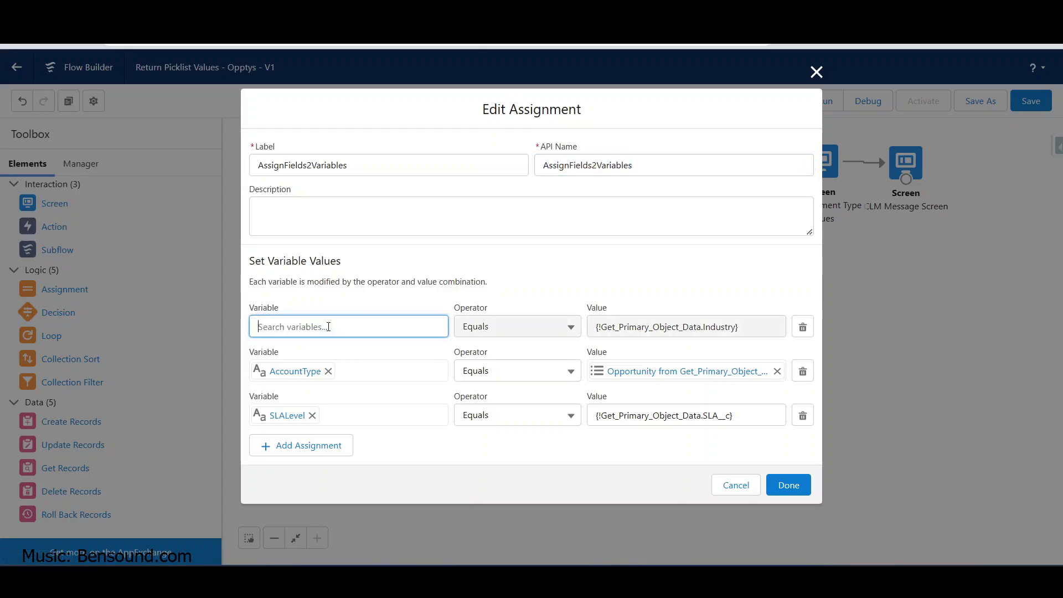
left_click(319, 326)
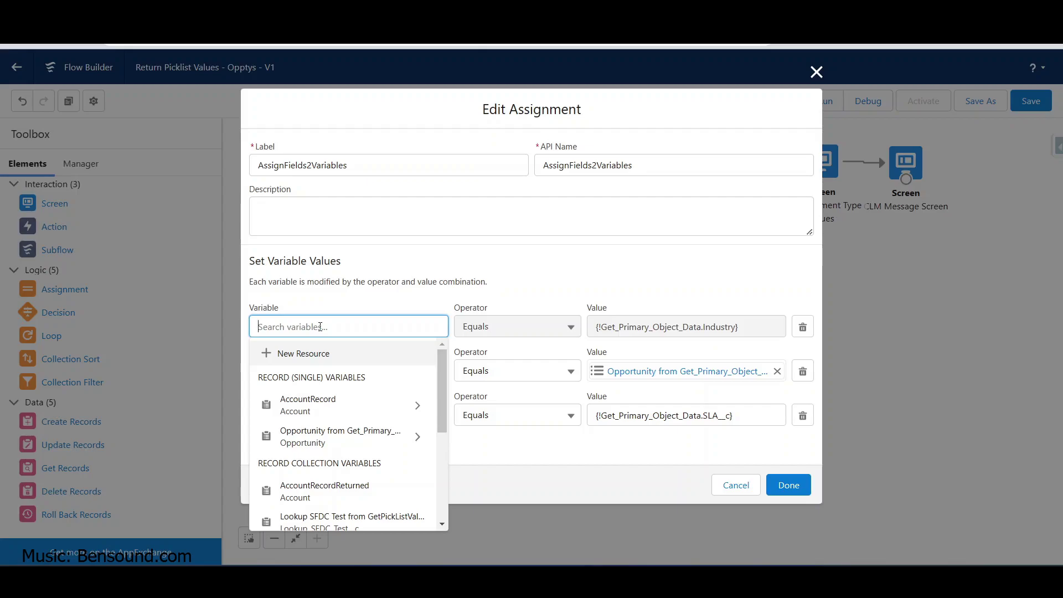
left_click(301, 357)
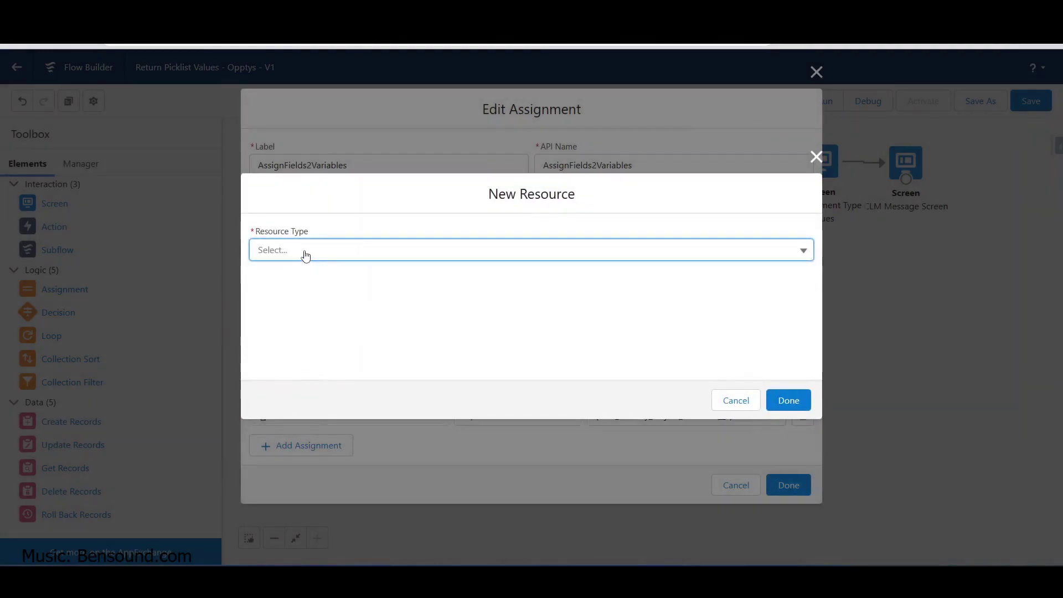
left_click(302, 252)
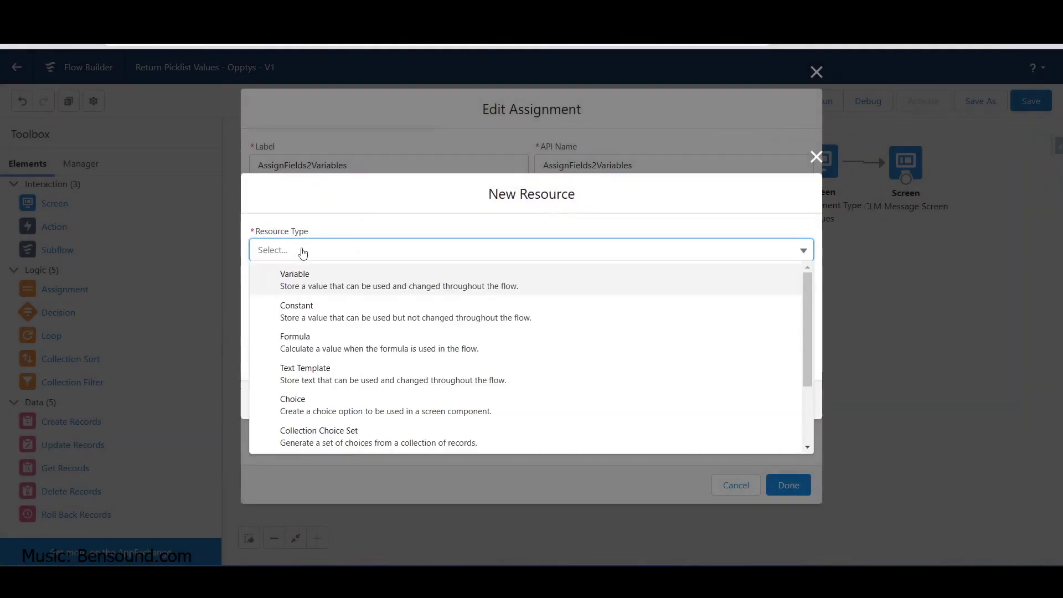
left_click(296, 279)
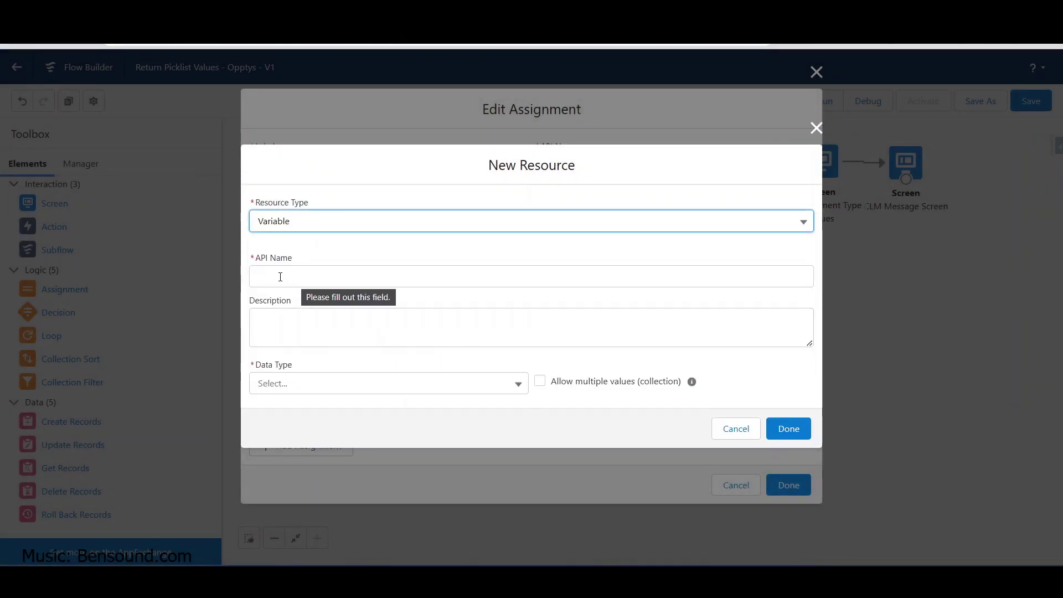
left_click(280, 276)
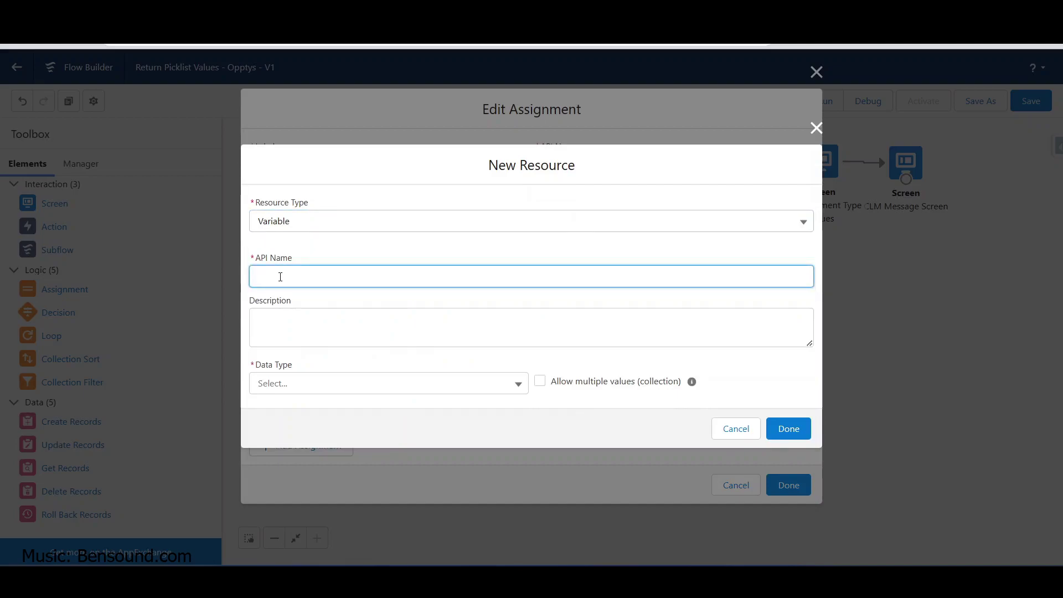
type("LeadSource")
left_click(301, 384)
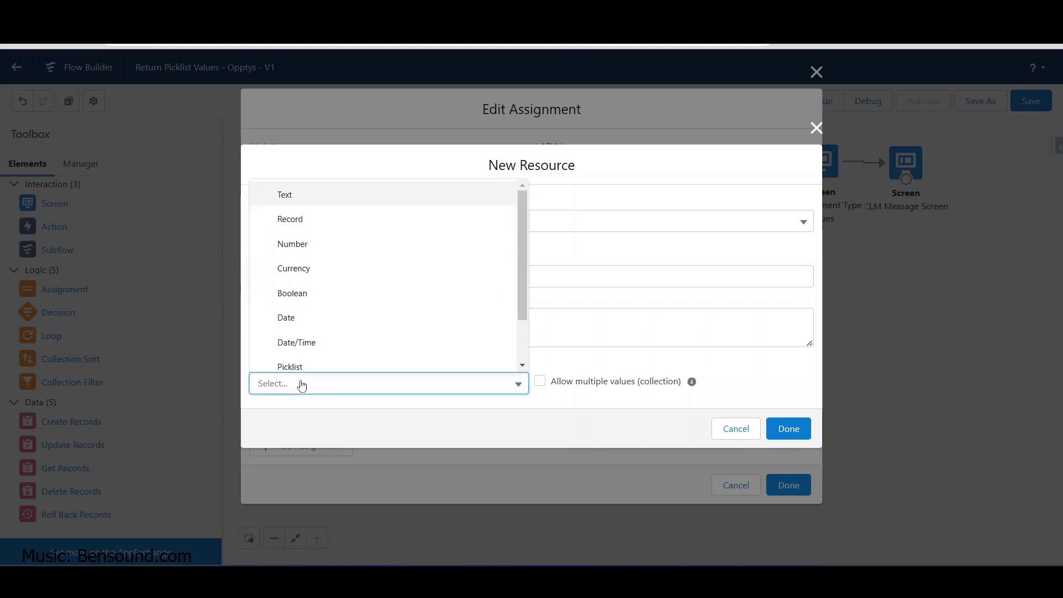
left_click(284, 196)
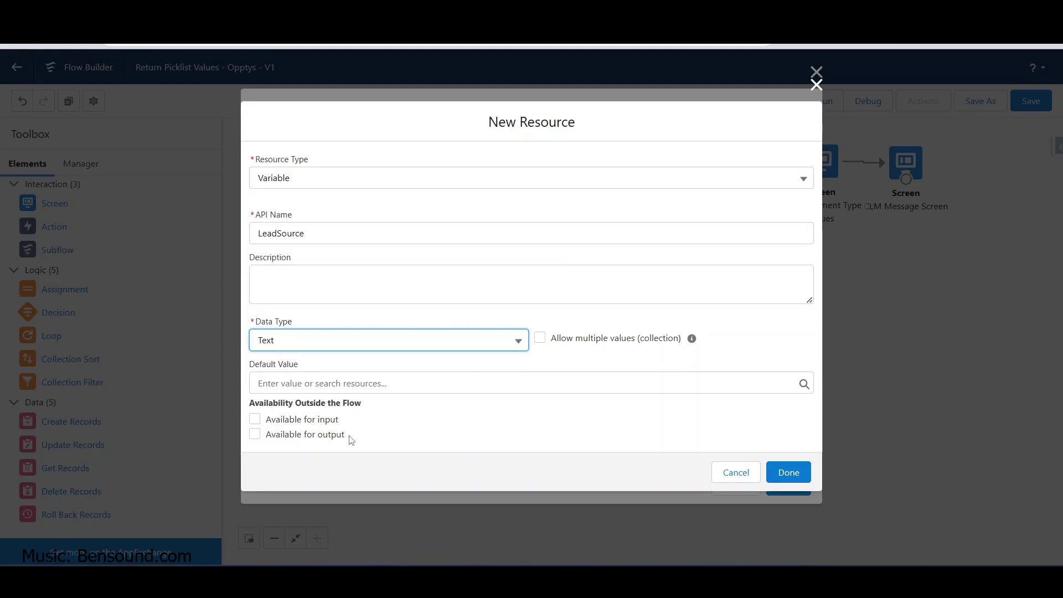
left_click(792, 472)
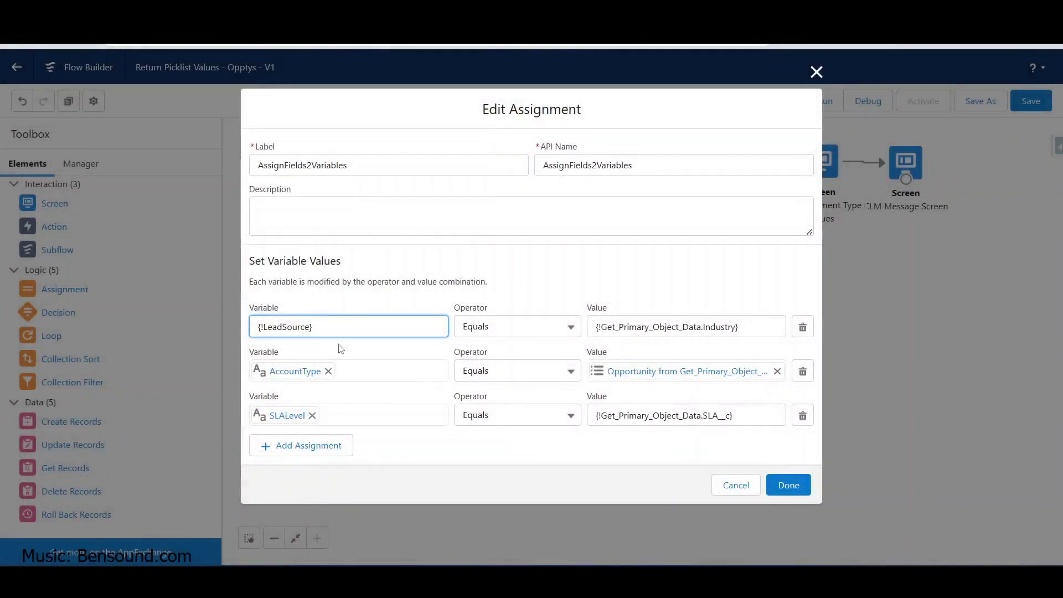
Replace the first row's Industry value with Get_Primary_Object_Data's Opportunity LeadSource field
key("Tab")
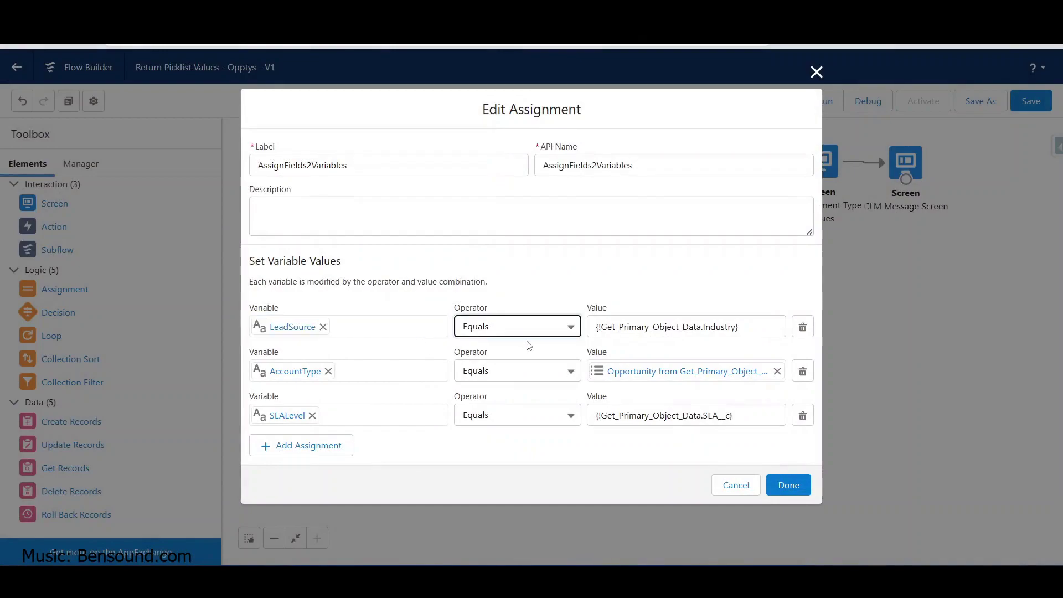
left_click(639, 327)
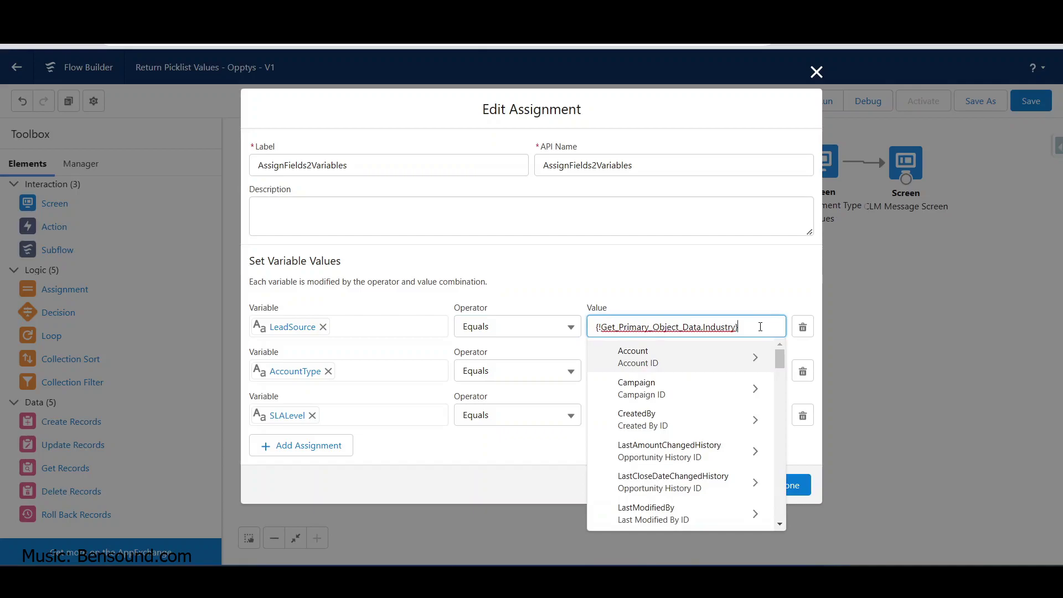
left_click_drag(760, 326, 564, 335)
key("BackSpace")
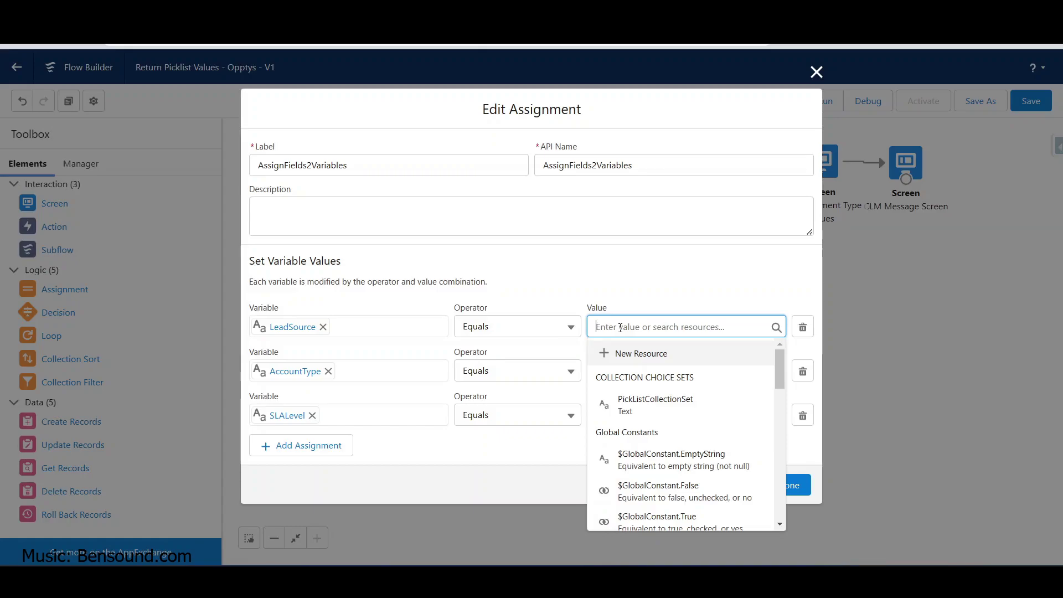
type("ge")
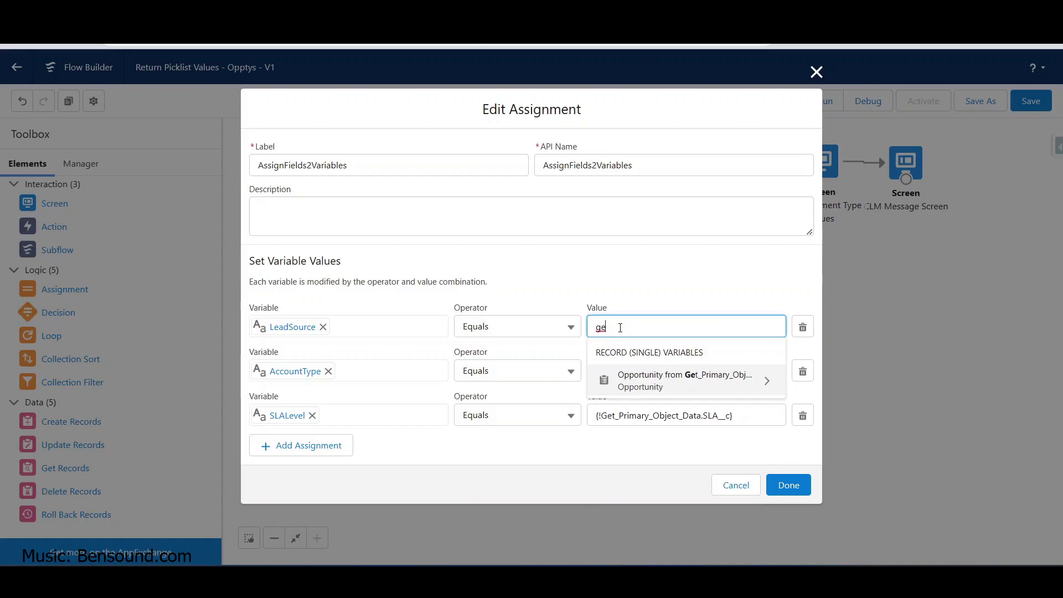
left_click(656, 380)
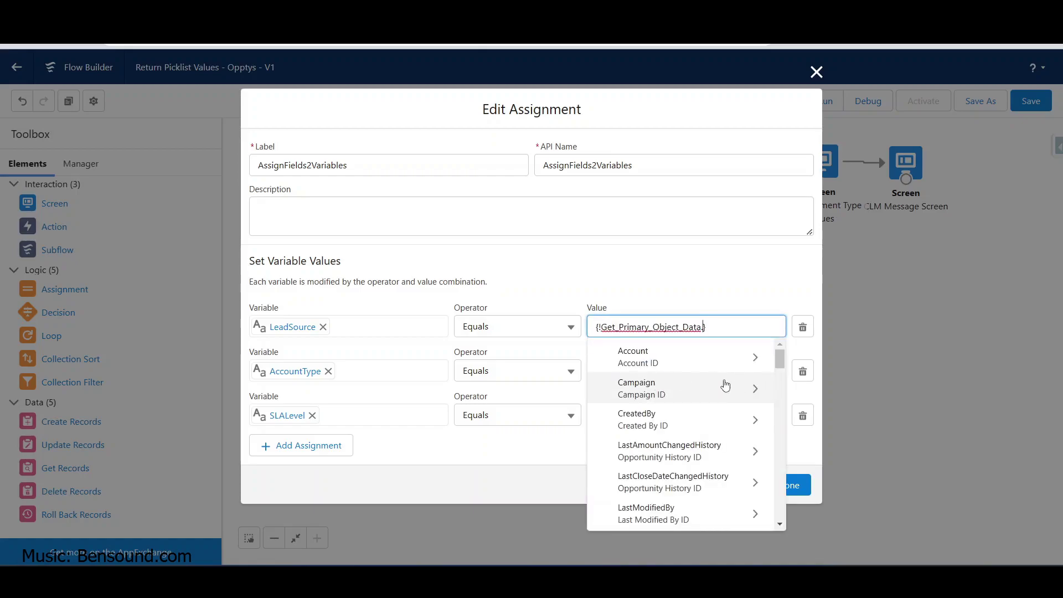
type("le")
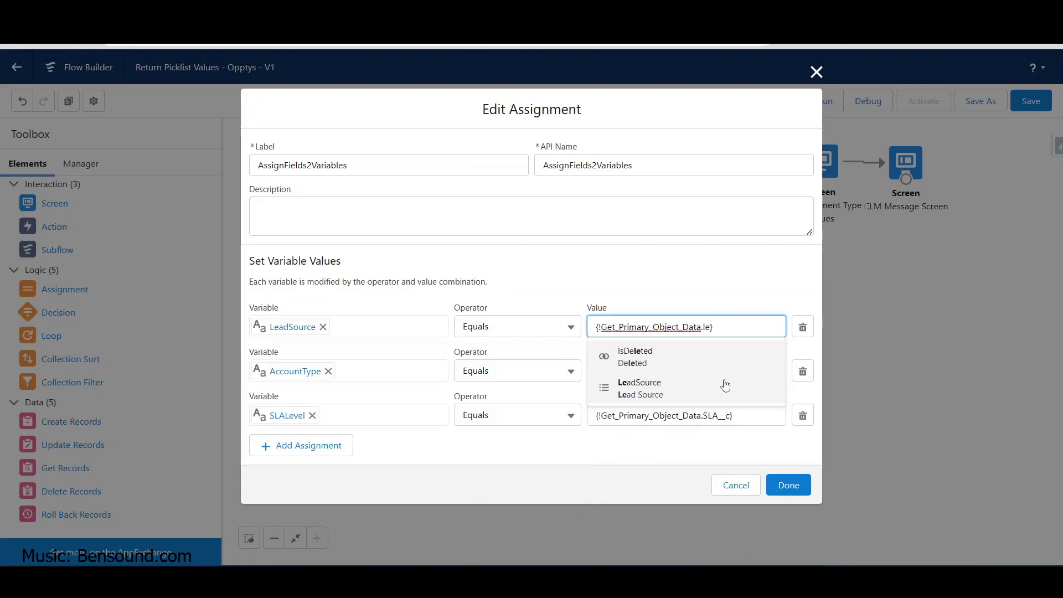
left_click(646, 394)
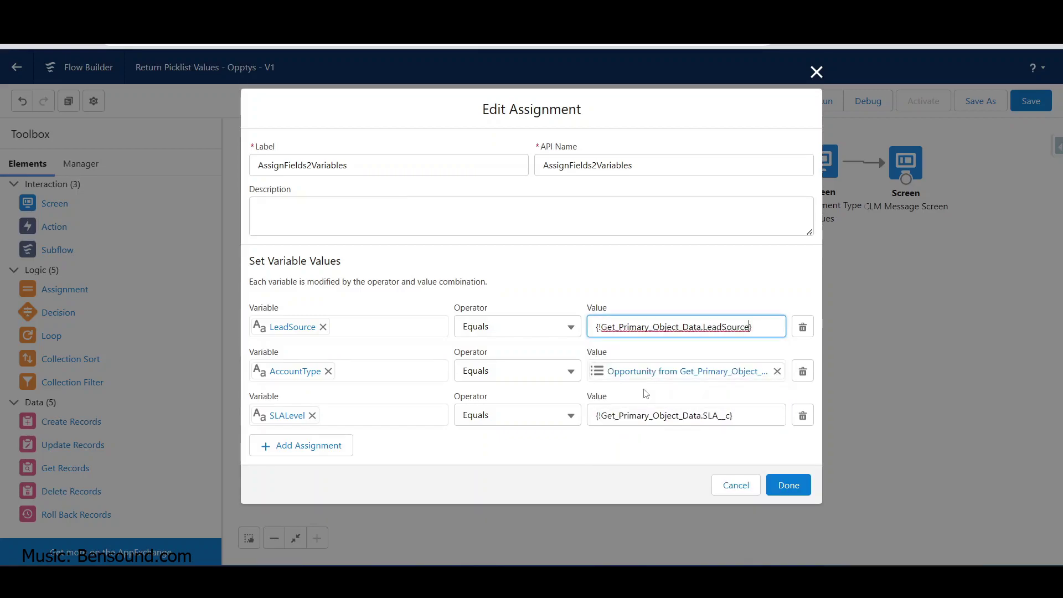
key("Tab")
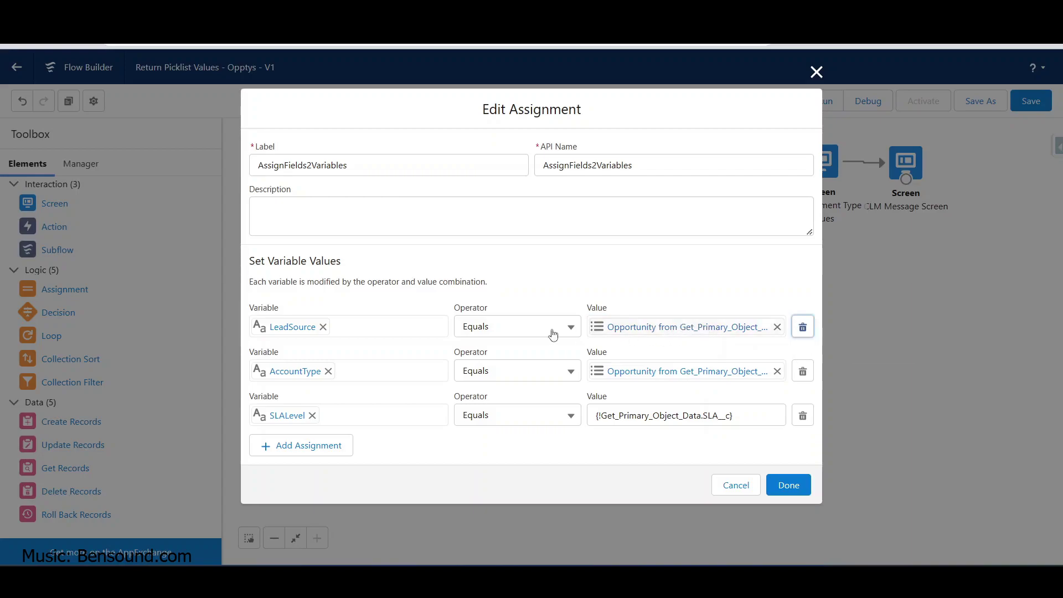
Swap AccountType for a newly created Text variable, OpptyType, in the second assignment row
left_click(328, 372)
left_click(320, 370)
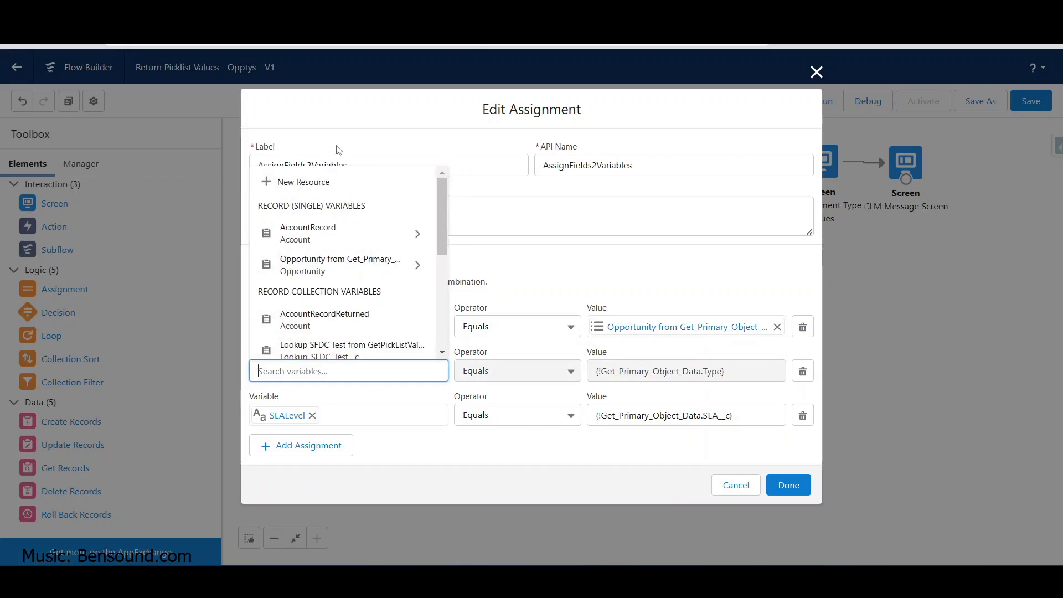
left_click(302, 183)
left_click(297, 253)
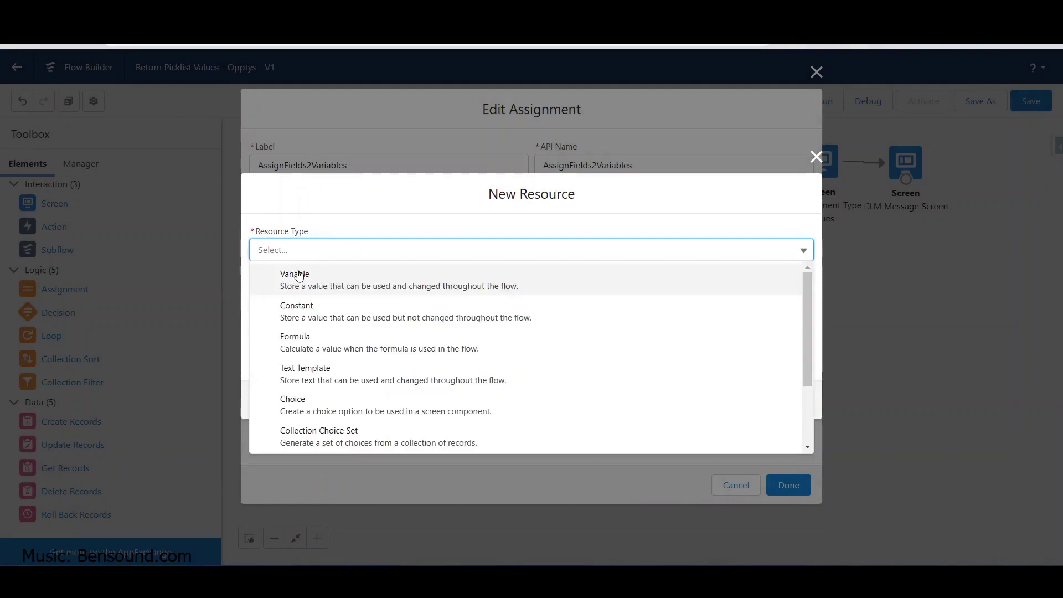
left_click(298, 277)
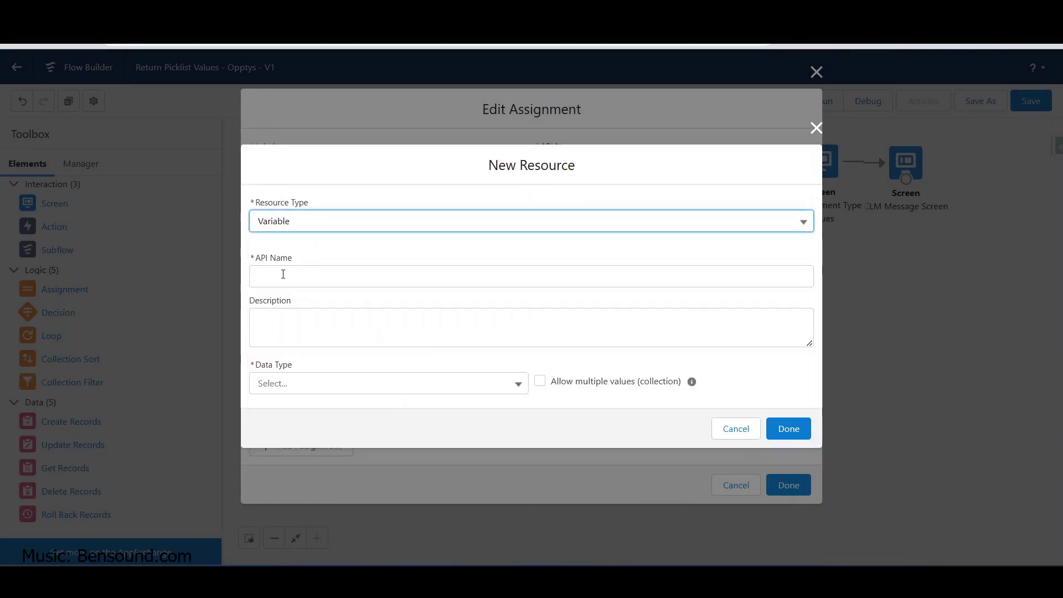
left_click(282, 274)
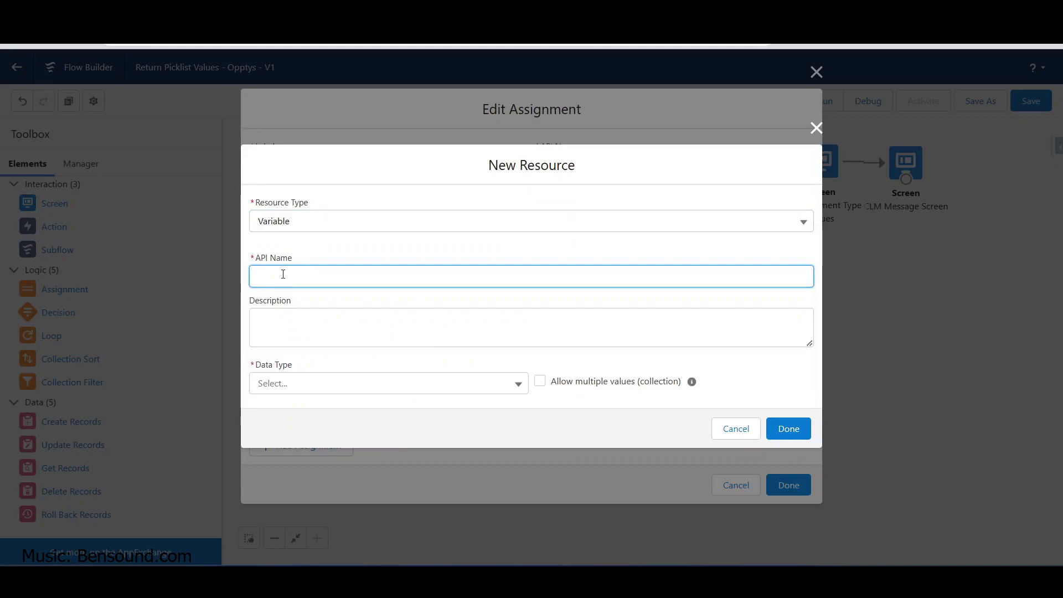
type("OpptyType")
left_click(407, 386)
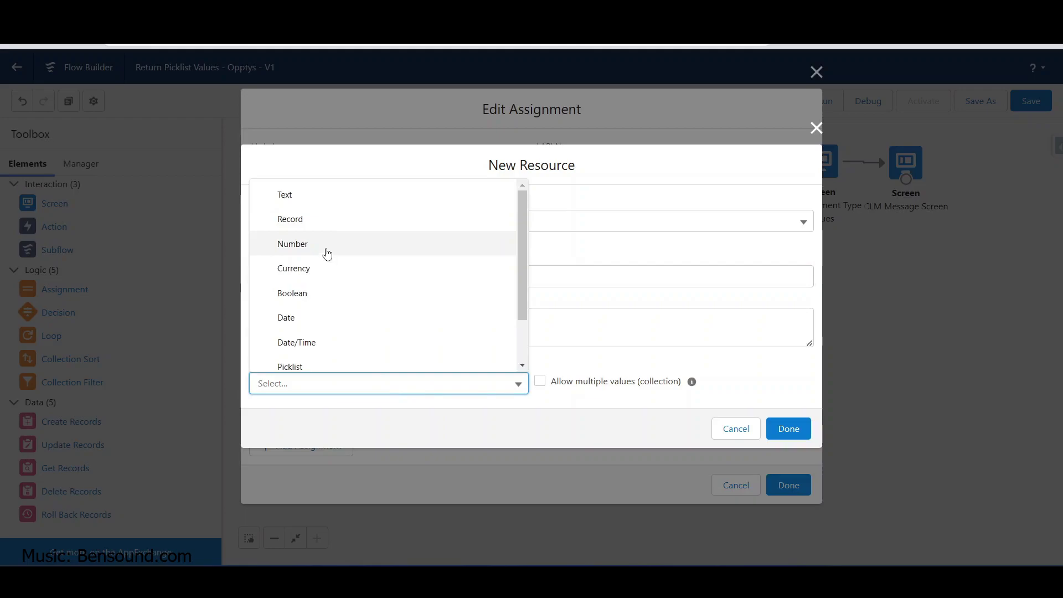
left_click(306, 201)
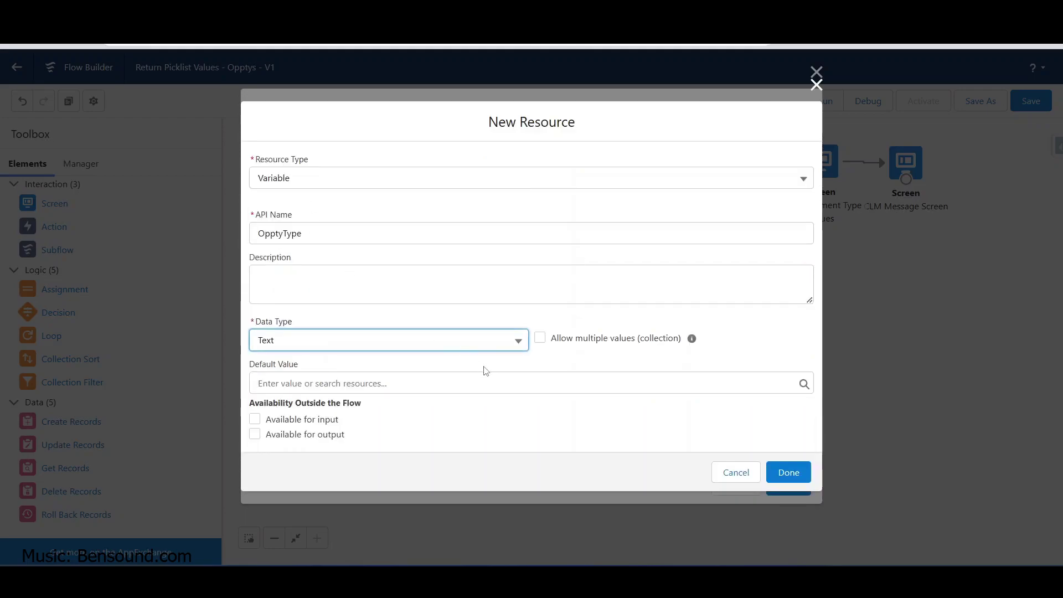
left_click(786, 471)
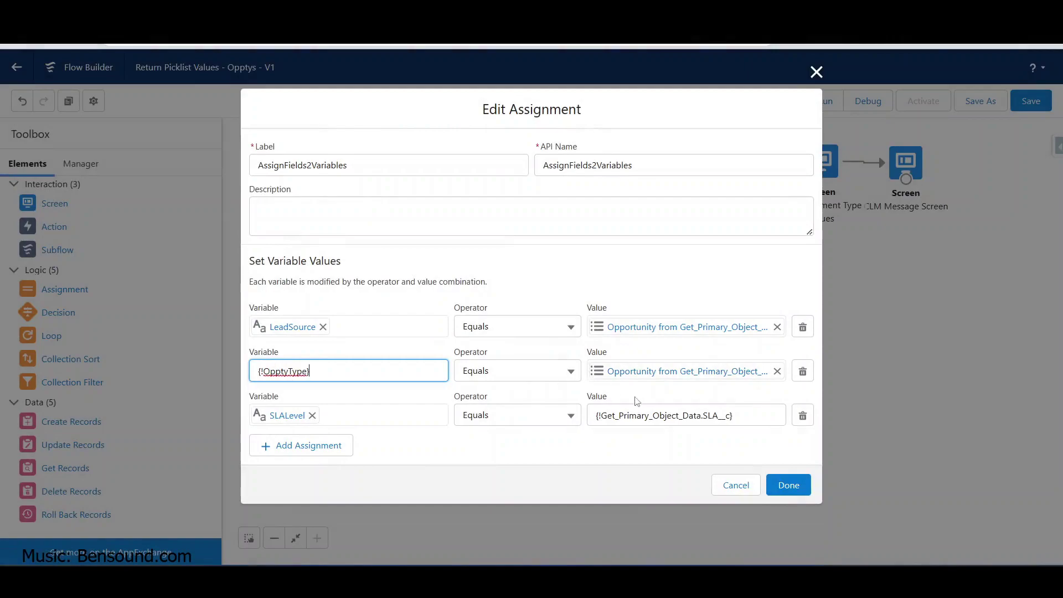
Set the OpptyType row's value to the Get_Primary_Object_Data opportunity's Type field
key("Tab")
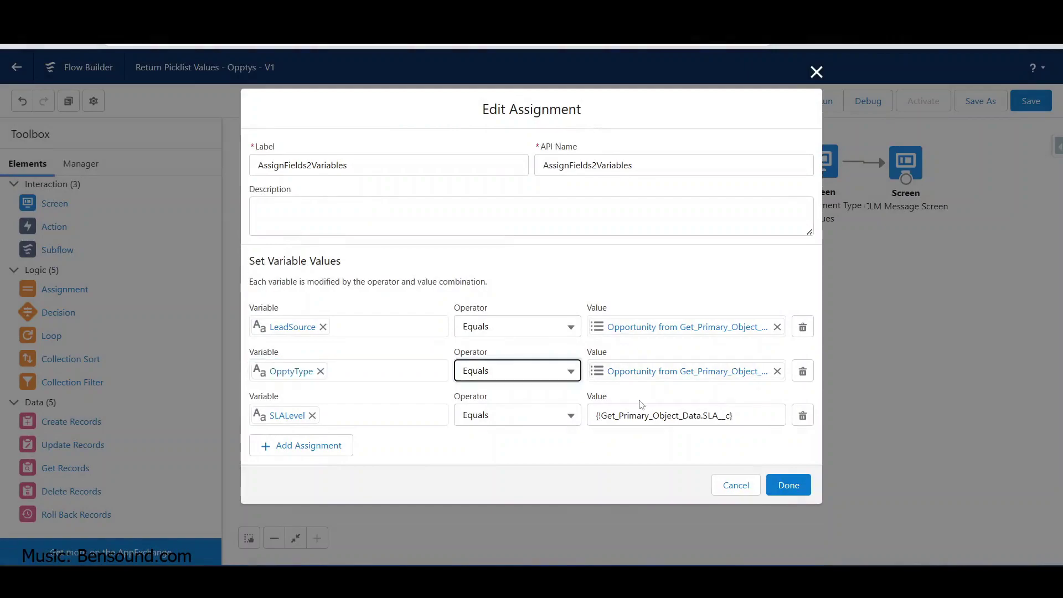
left_click(776, 371)
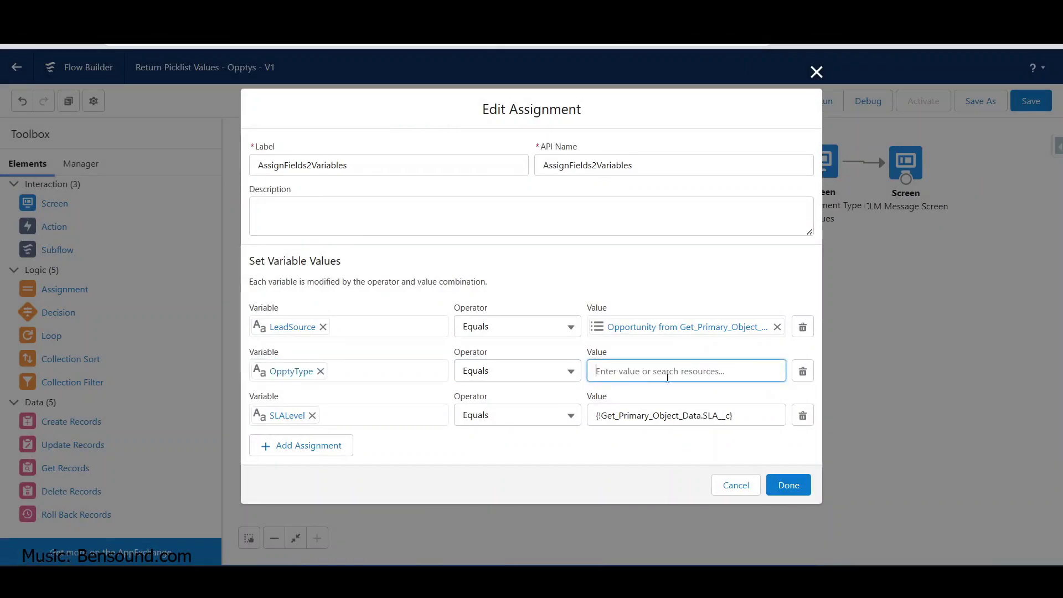
left_click(630, 375)
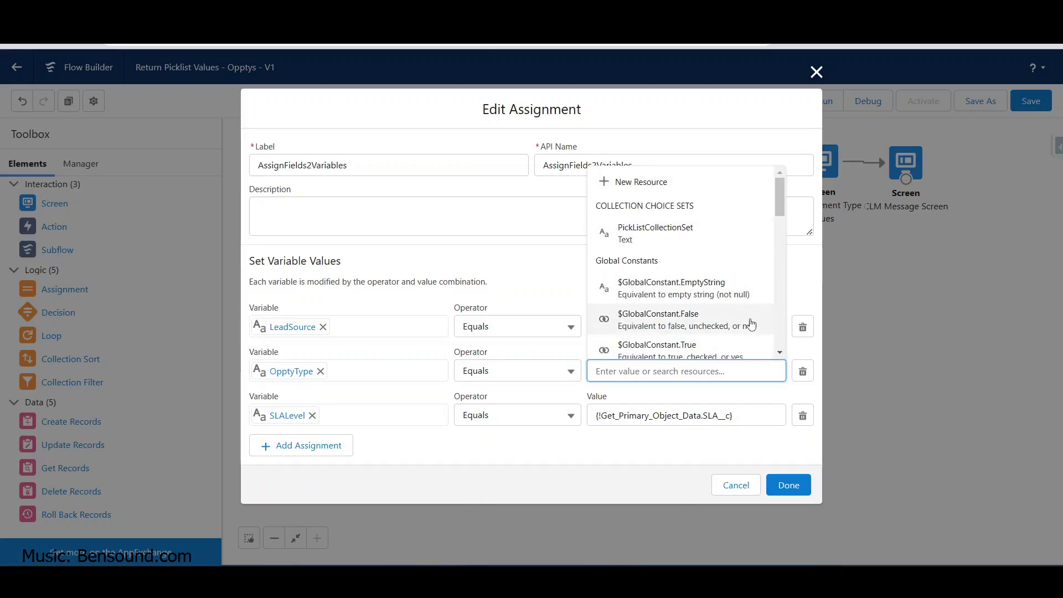
type("get")
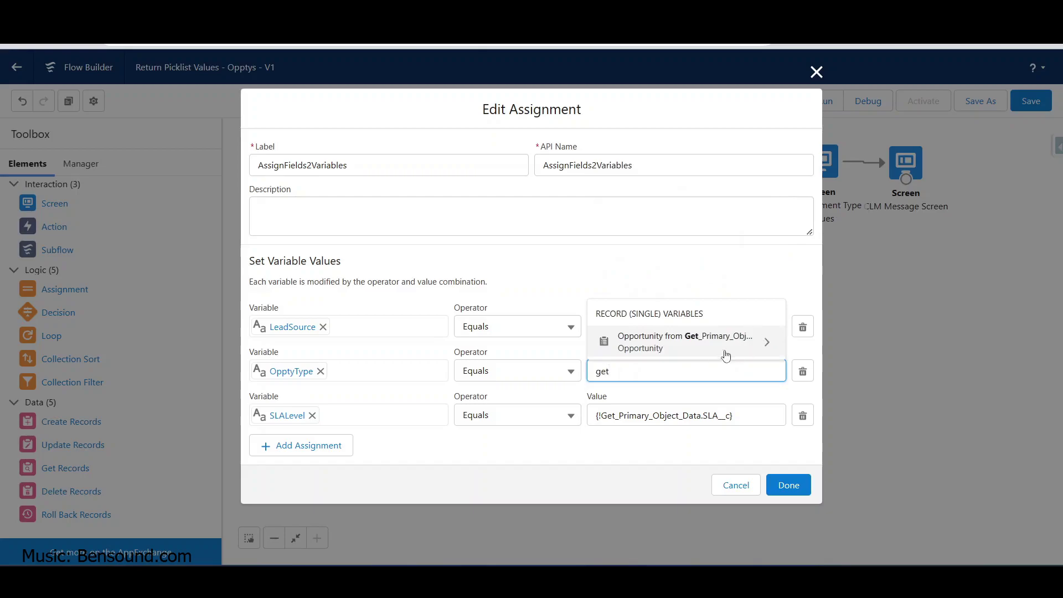
left_click(725, 349)
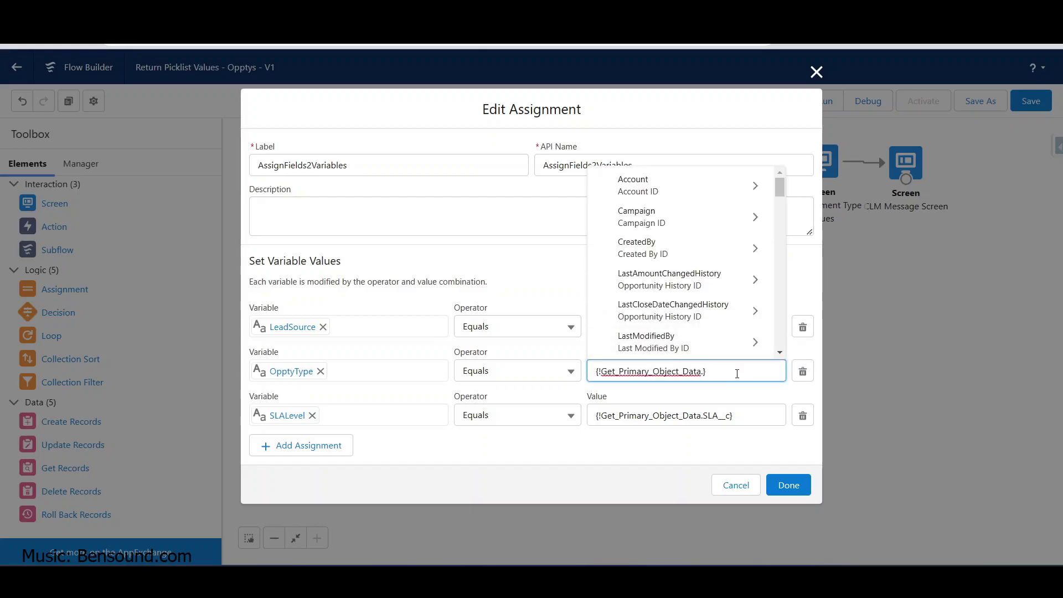
type("ty")
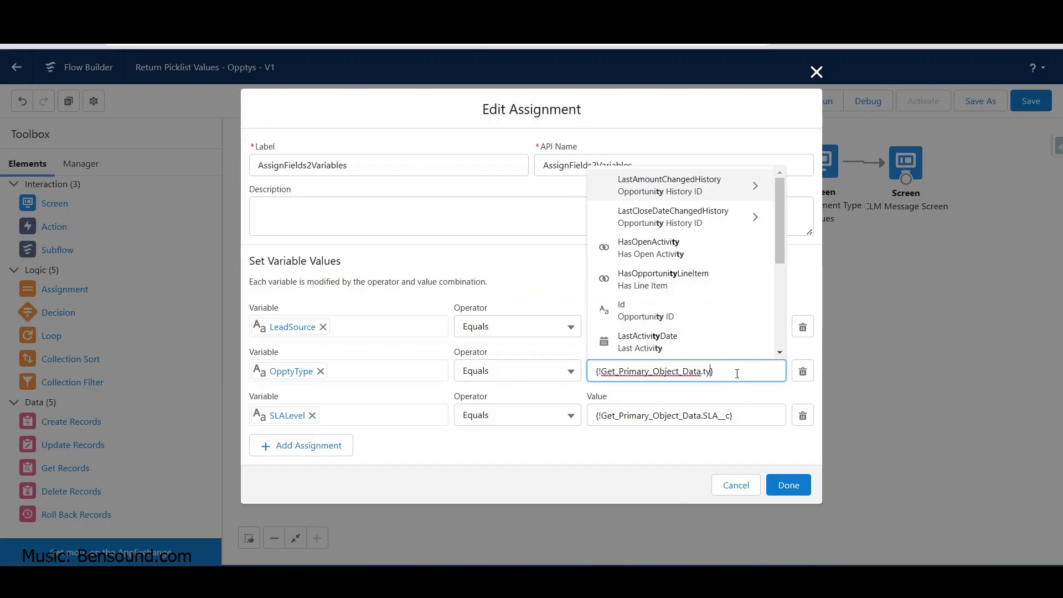
type("pe")
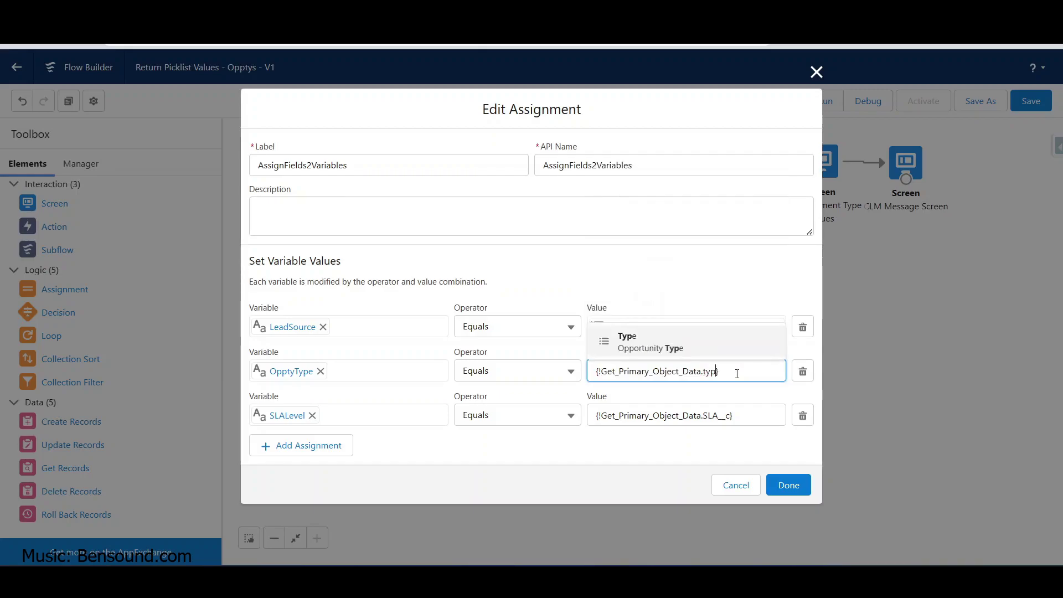
left_click(658, 348)
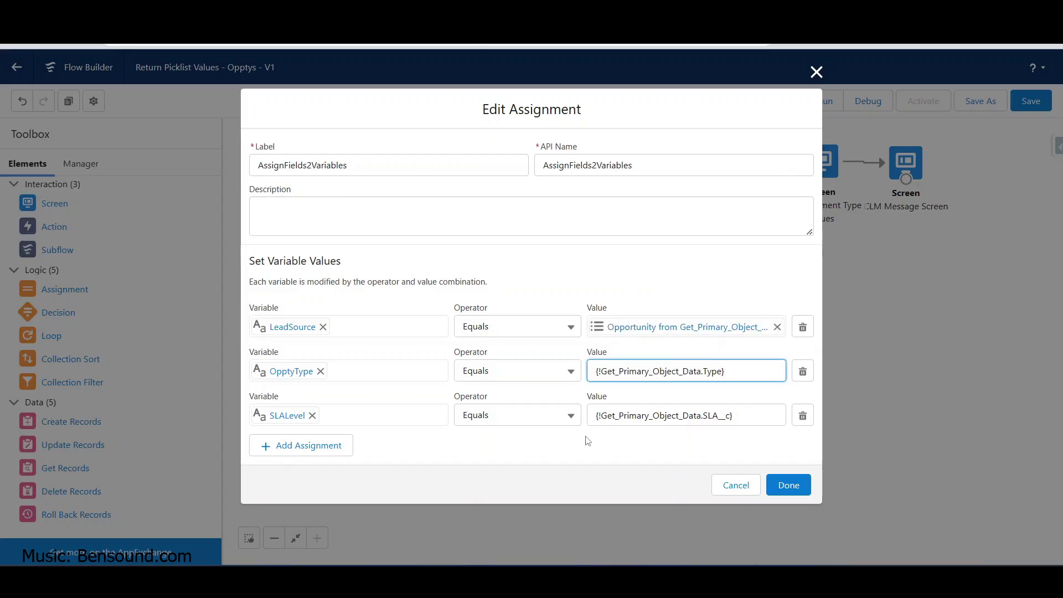
key("Tab")
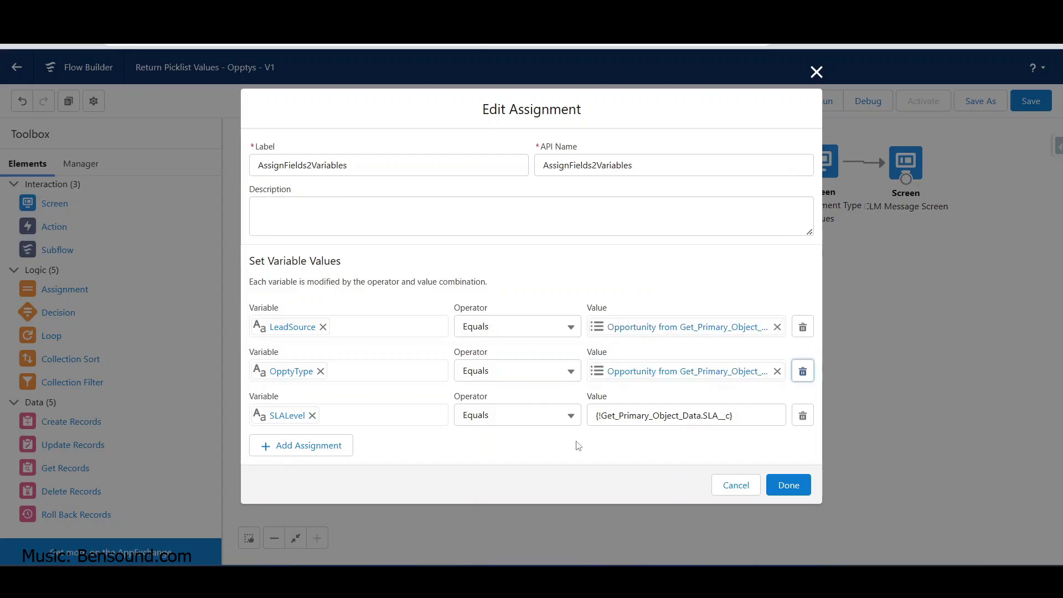
Replace SLALevel in the third row with a newly created Text variable named Stage
left_click(312, 415)
left_click(315, 416)
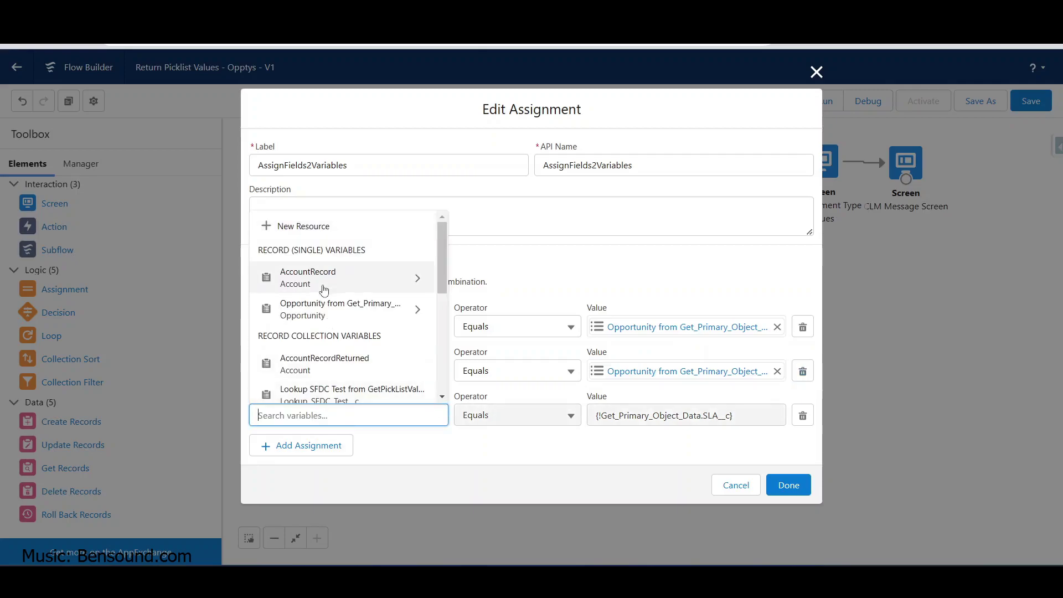
left_click(289, 227)
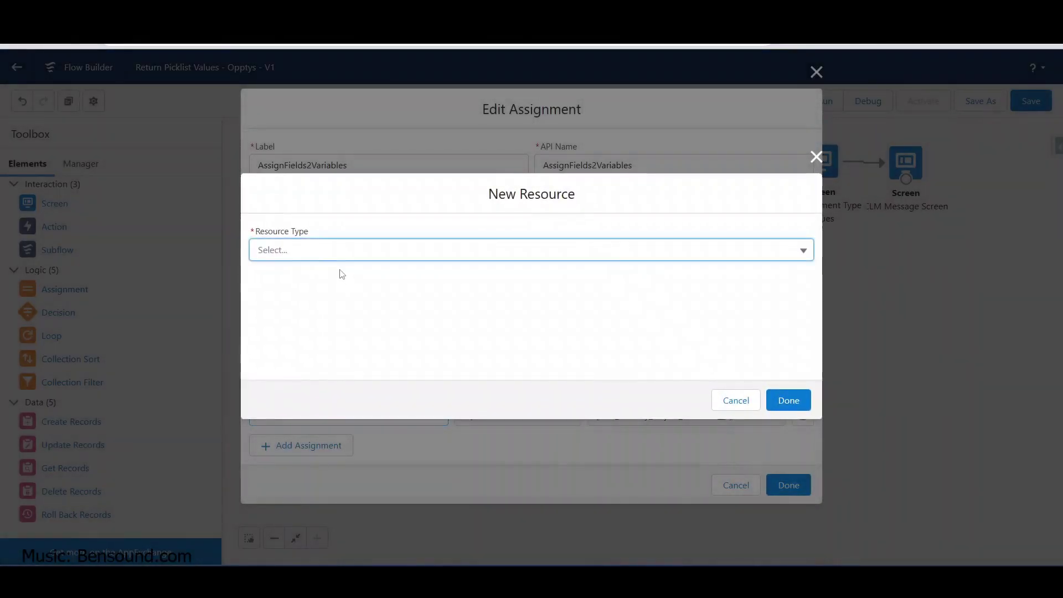
left_click(289, 254)
left_click(291, 274)
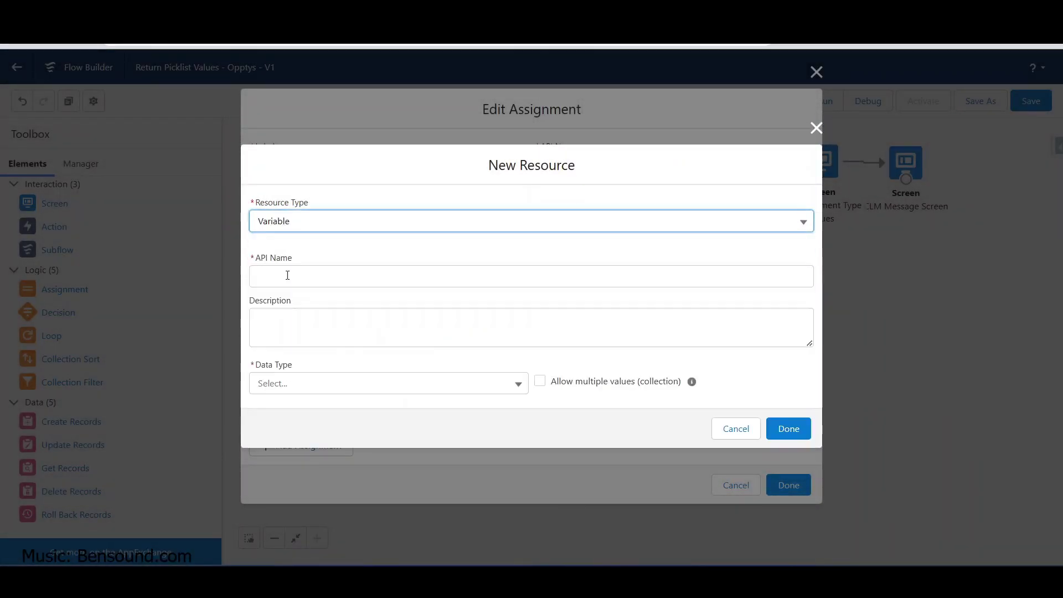
left_click(292, 276)
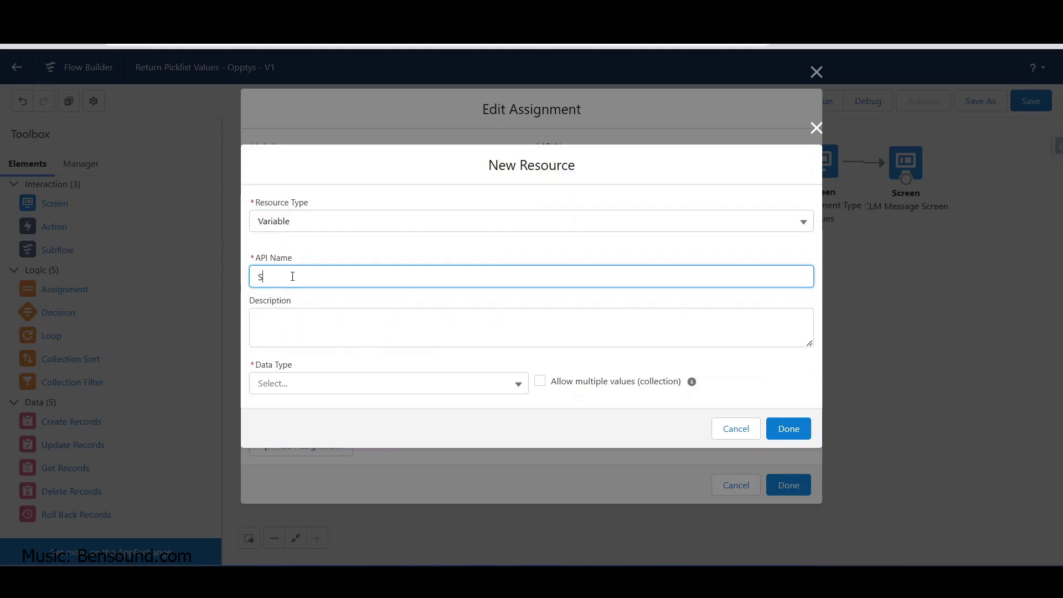
type("Stage")
key("Tab")
left_click(389, 392)
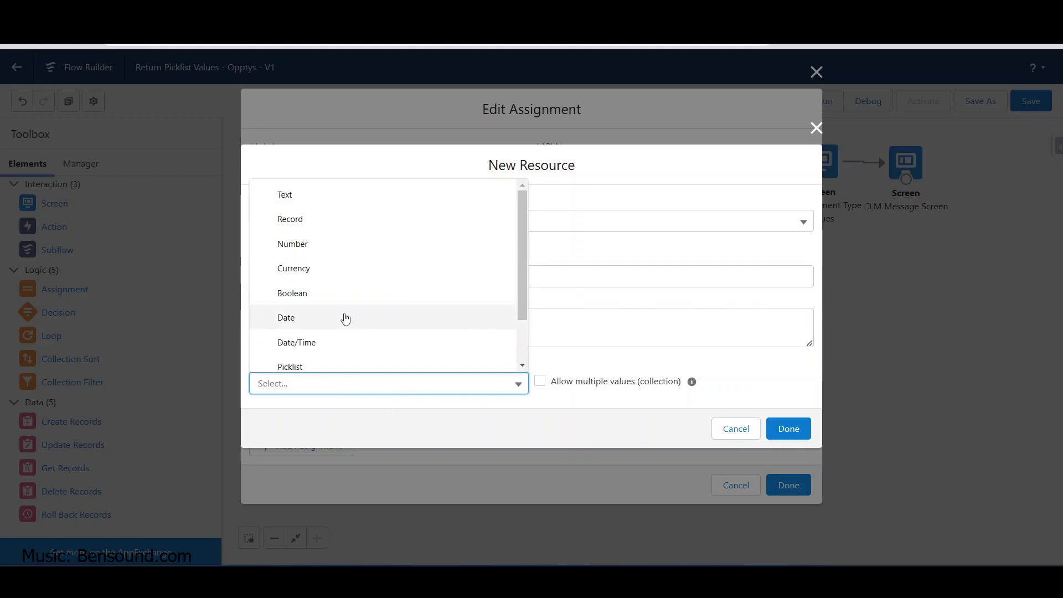
left_click(300, 199)
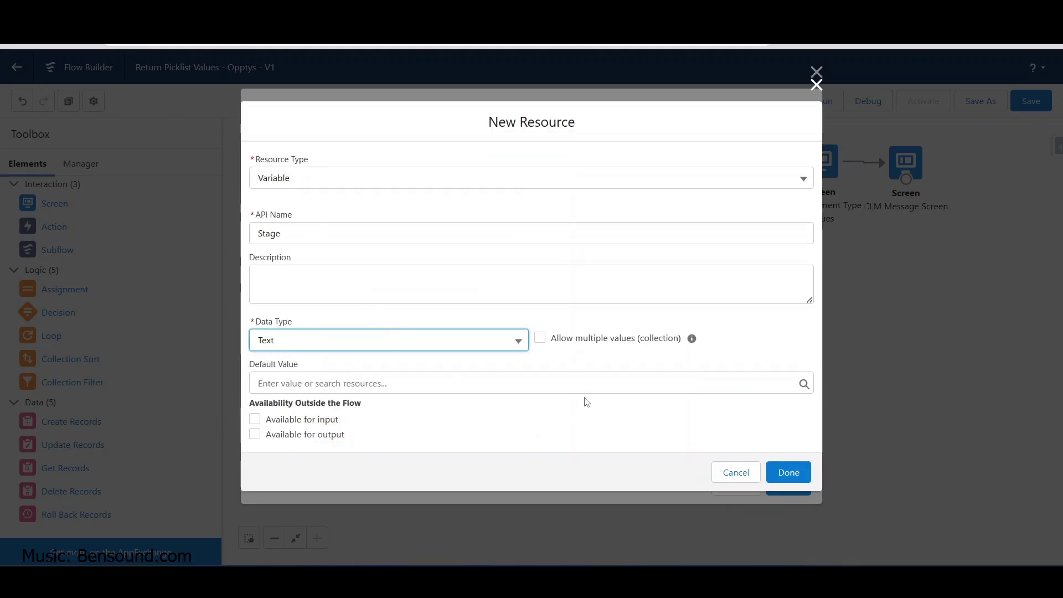
left_click(786, 473)
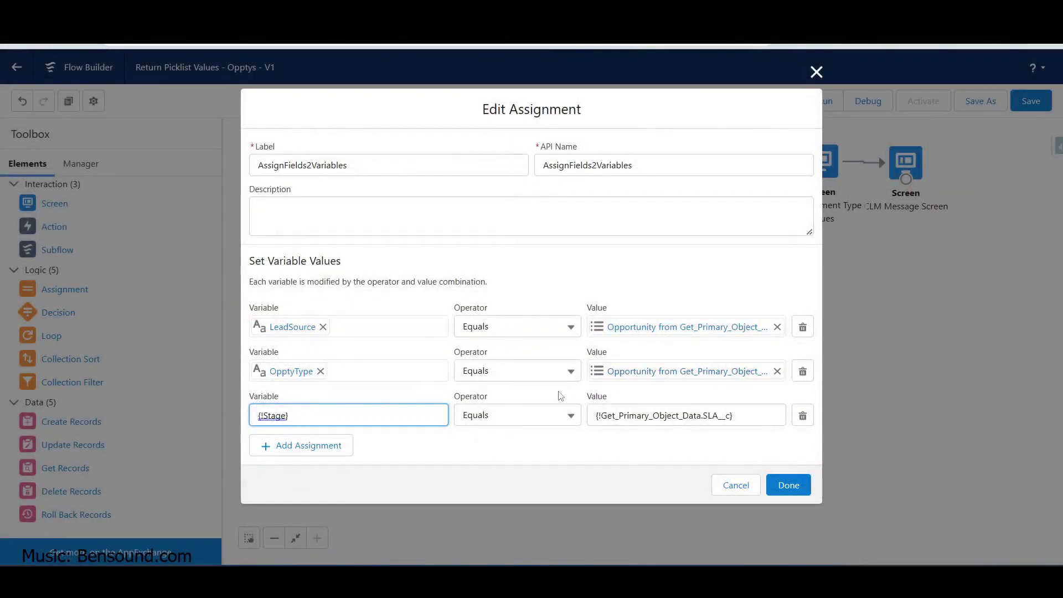
Replace the Stage row's SLA value with Get_Primary_Object_Data's StageName, then close the assignment
key("Tab")
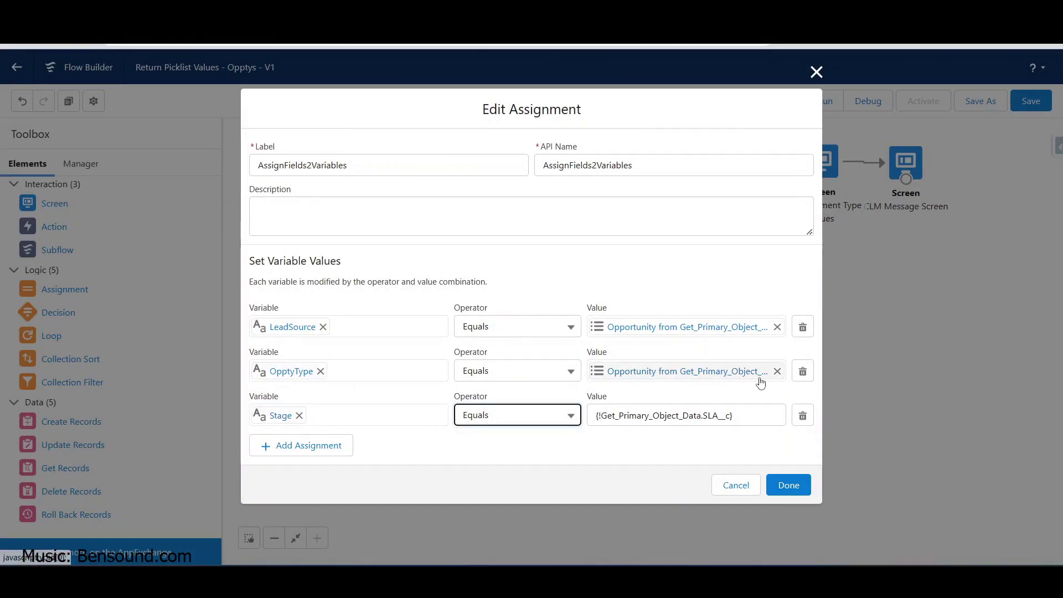
key("Tab")
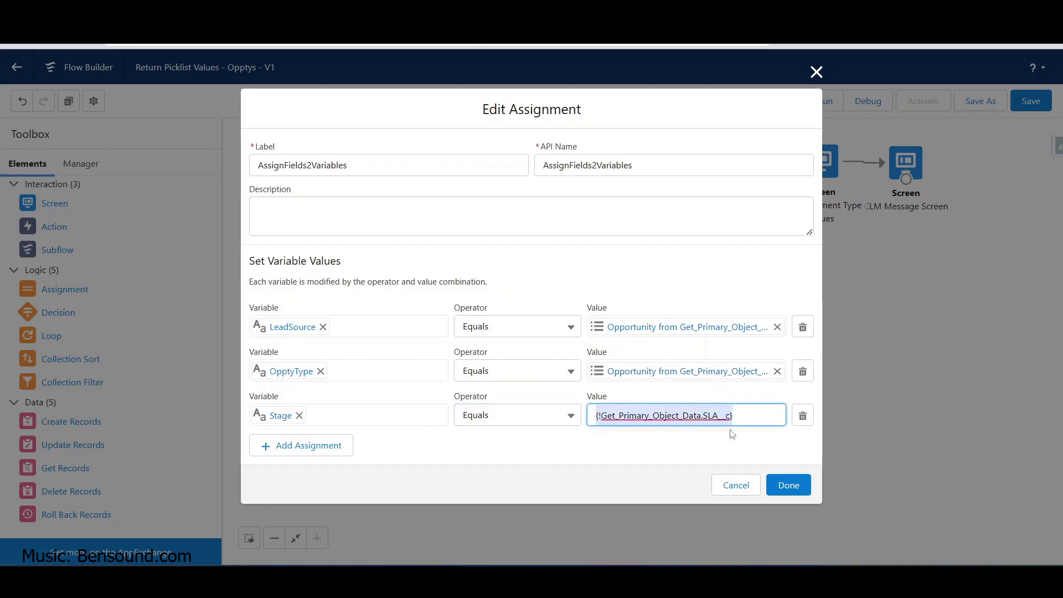
key("BackSpace")
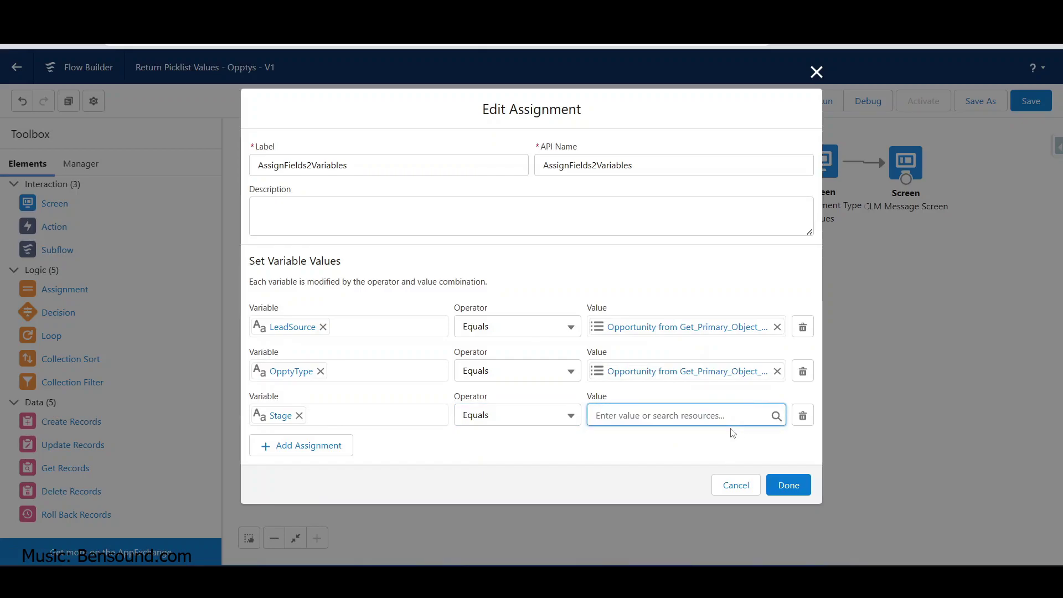
left_click(701, 414)
type("get")
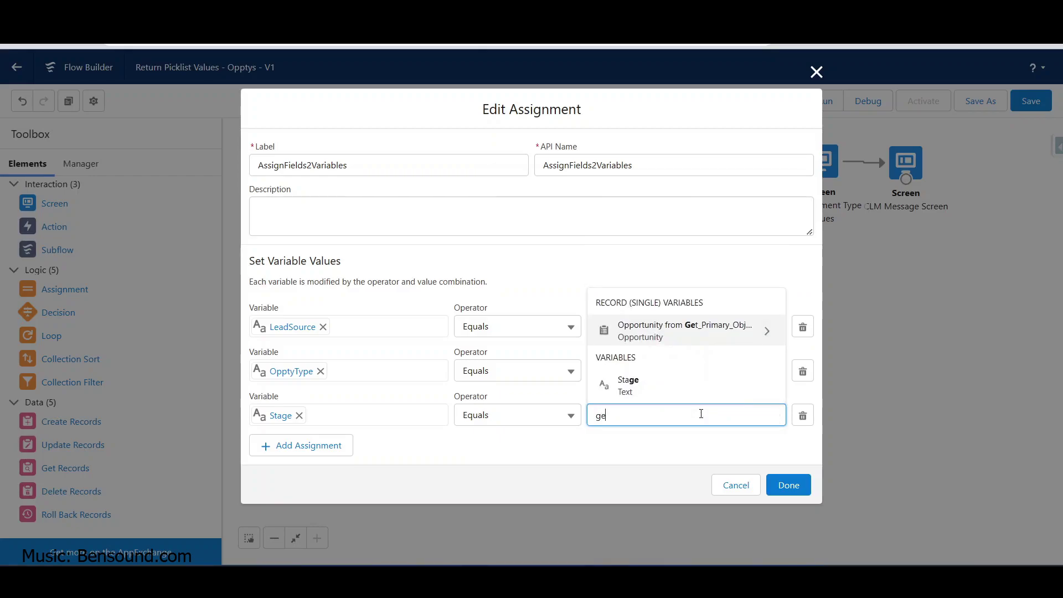
left_click(653, 386)
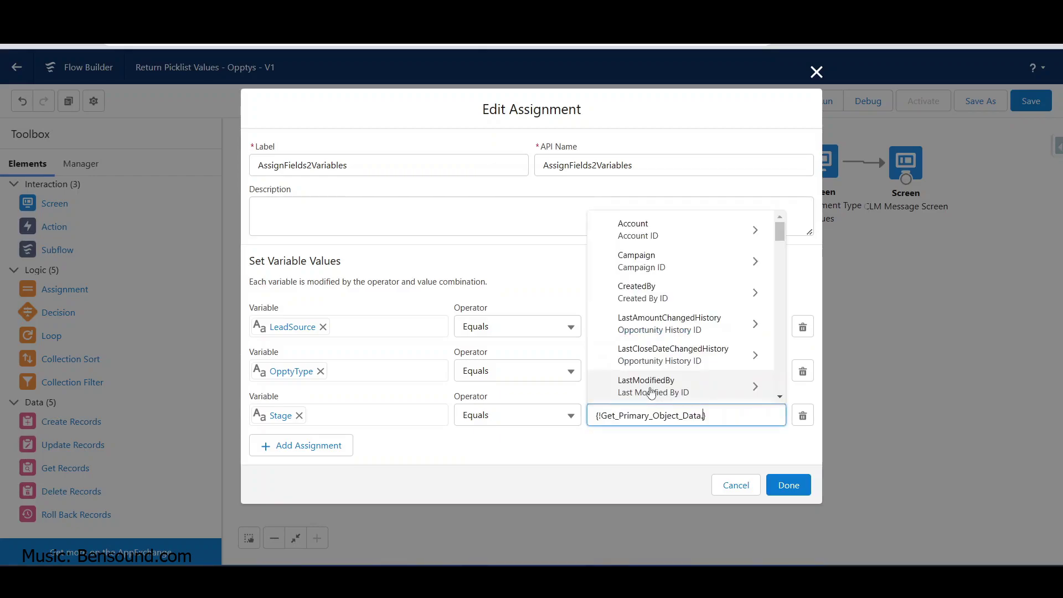
key("BackSpace")
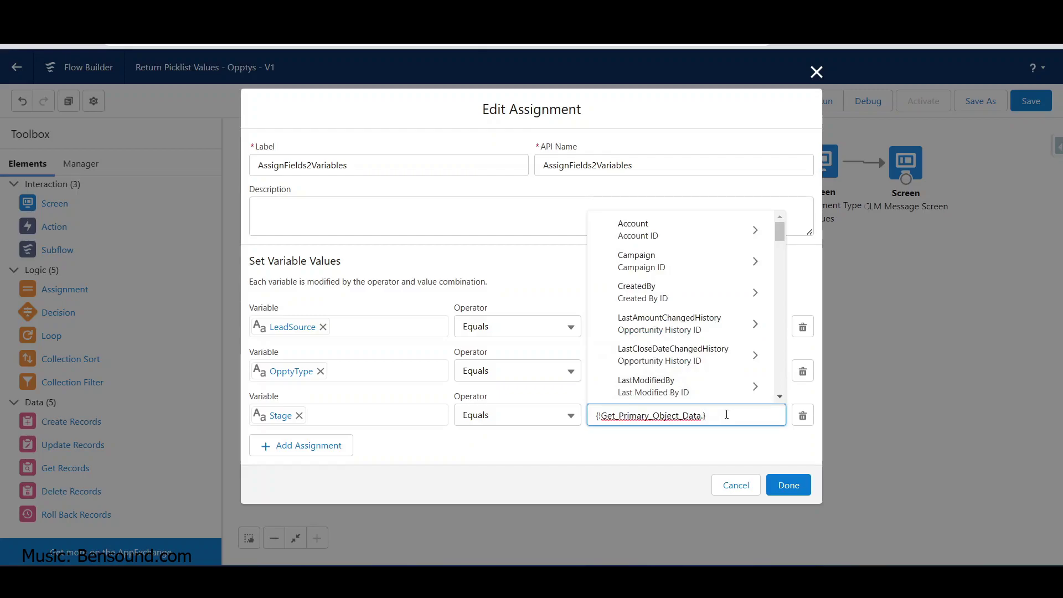
type(".stage")
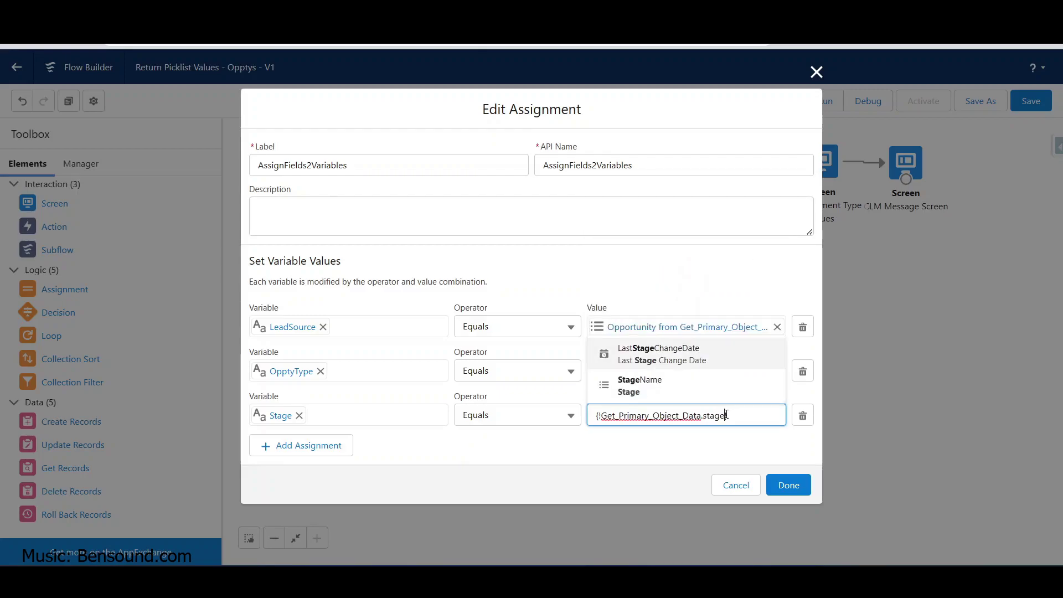
left_click(653, 385)
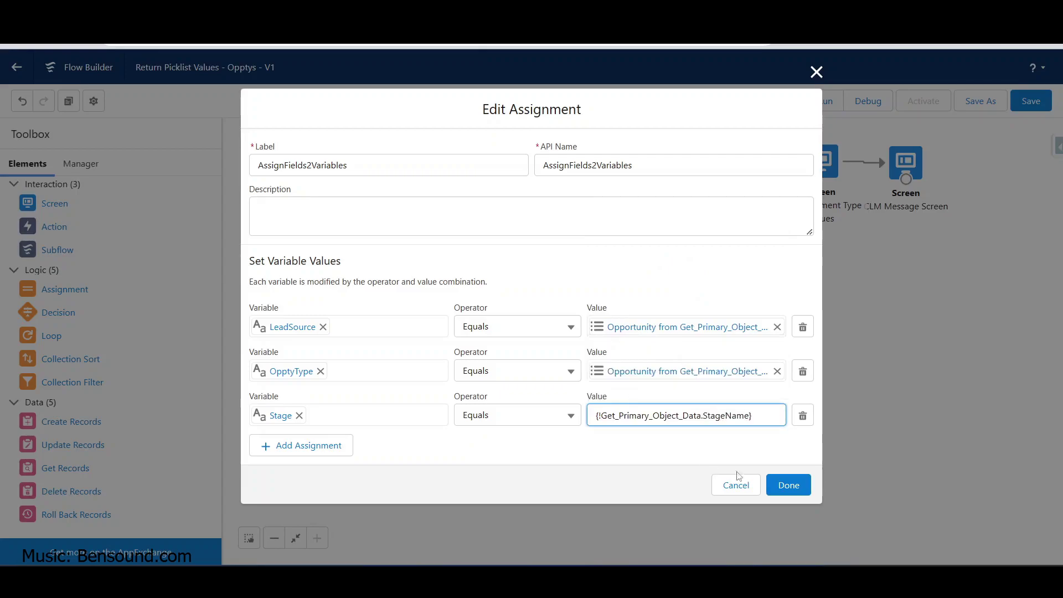
key("Tab")
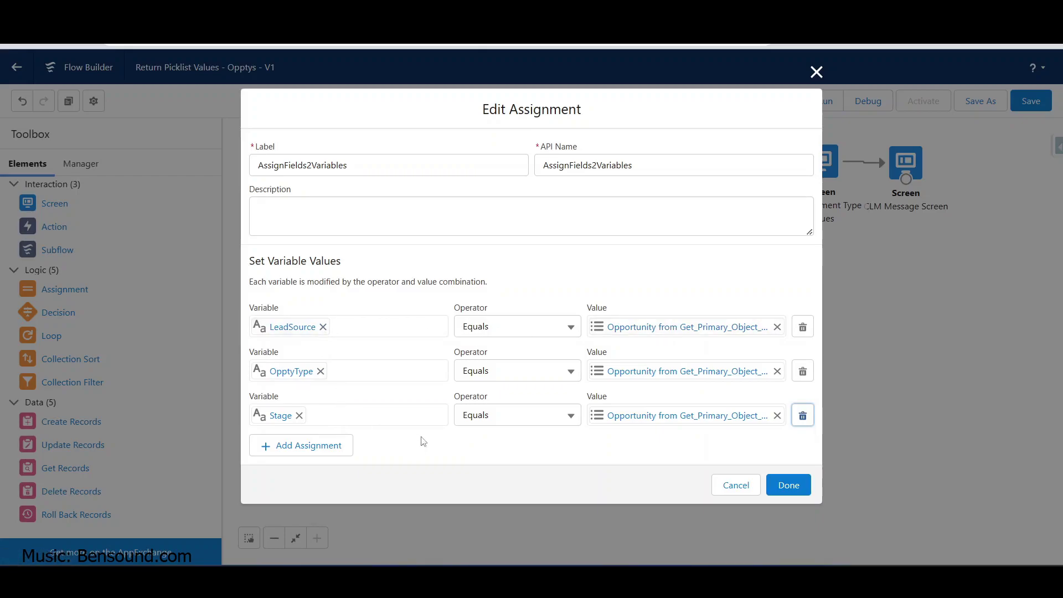
left_click(791, 486)
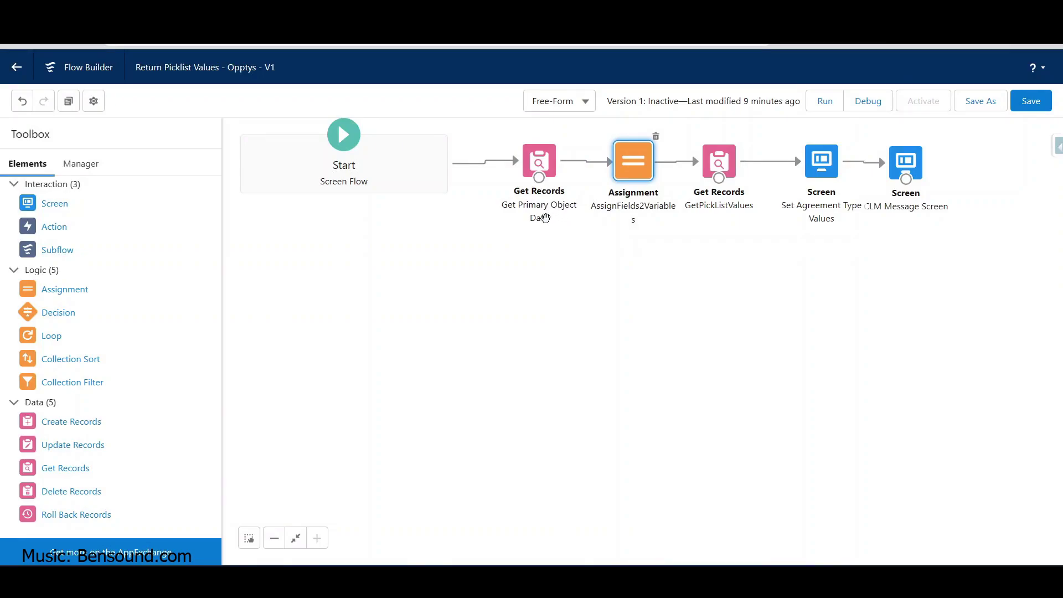
Relabel Get Primary Object Data as 'Get Oppty Data', regenerating the API name Get_Oppty_Data
left_click(542, 161)
double_click(542, 161)
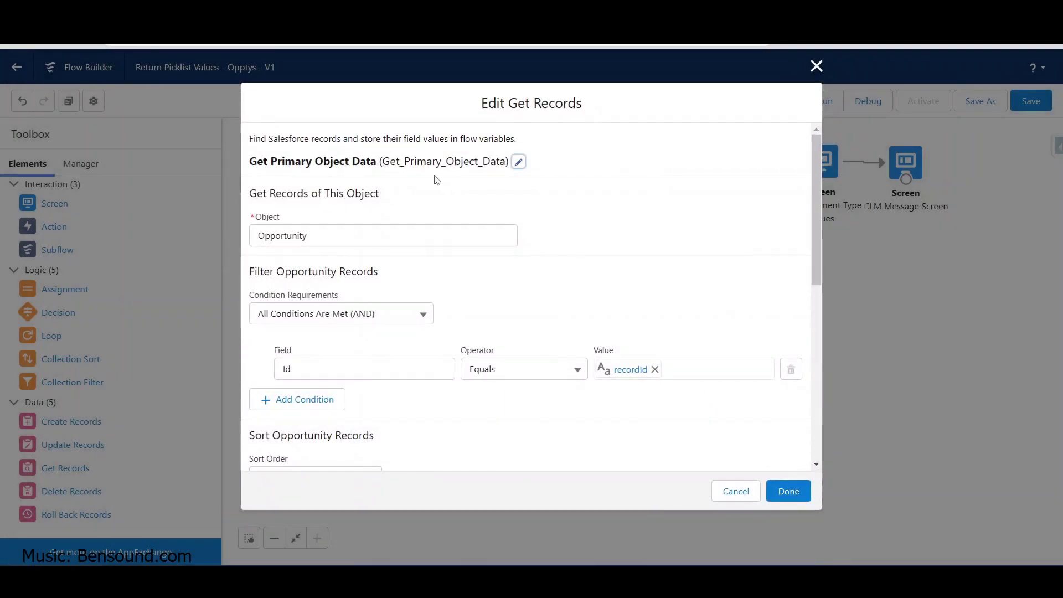
left_click(519, 162)
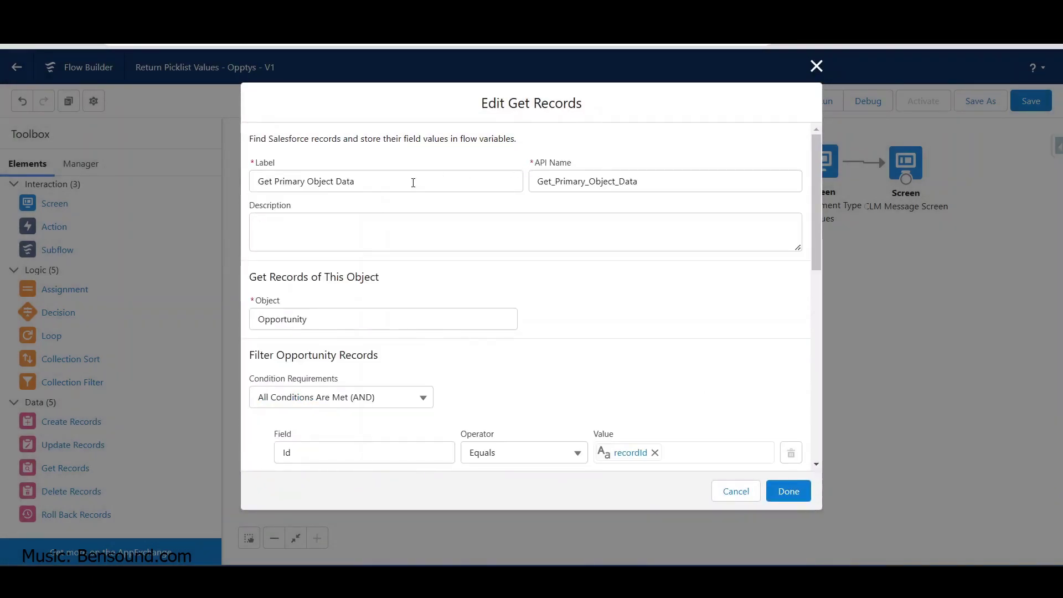
left_click(389, 184)
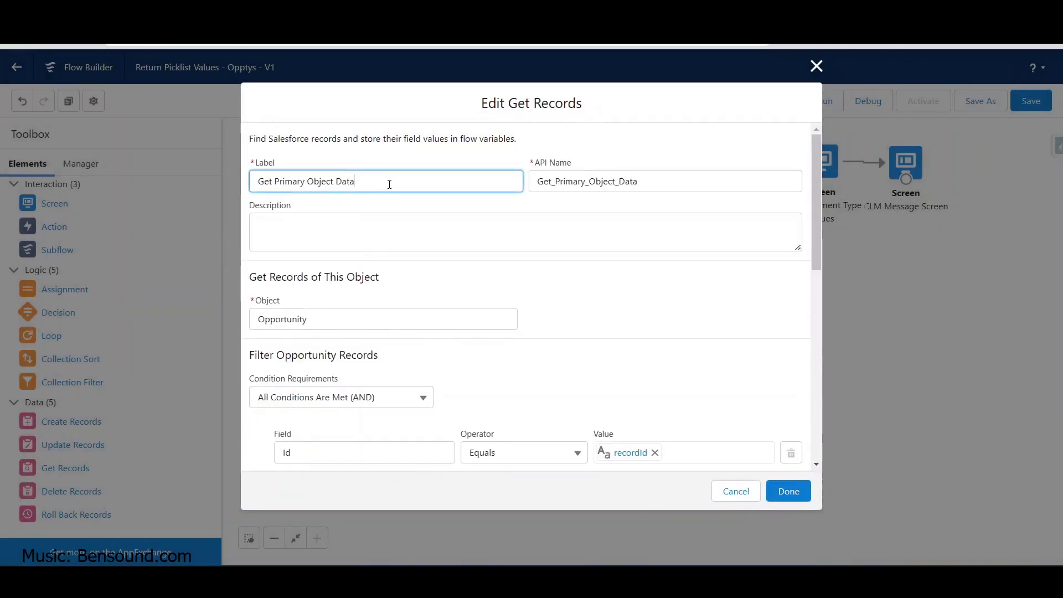
double_click(605, 180)
key("BackSpace")
left_click_drag(370, 183, 276, 184)
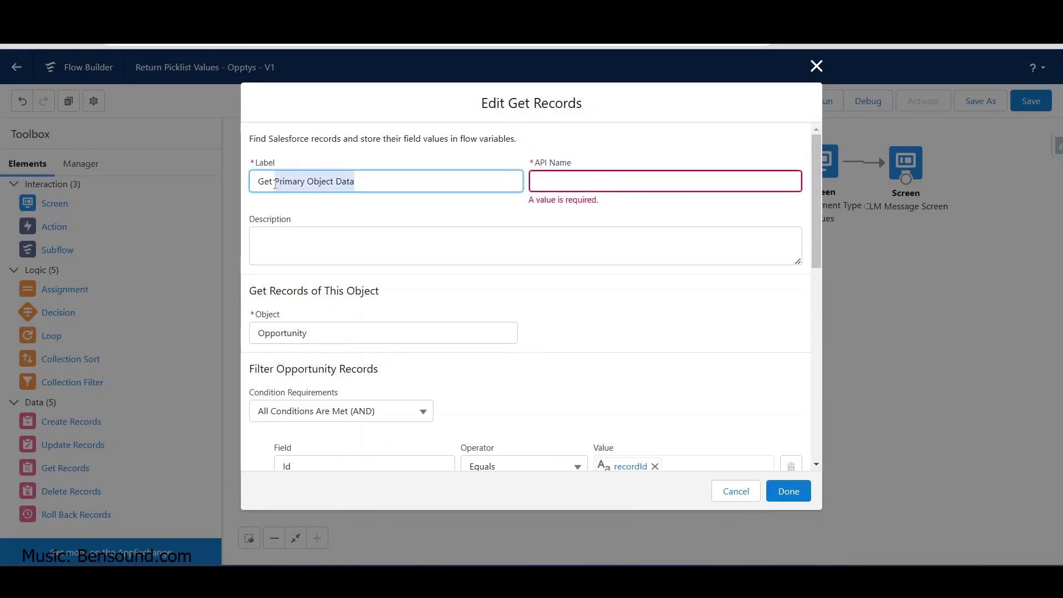
type("Oppty Datya")
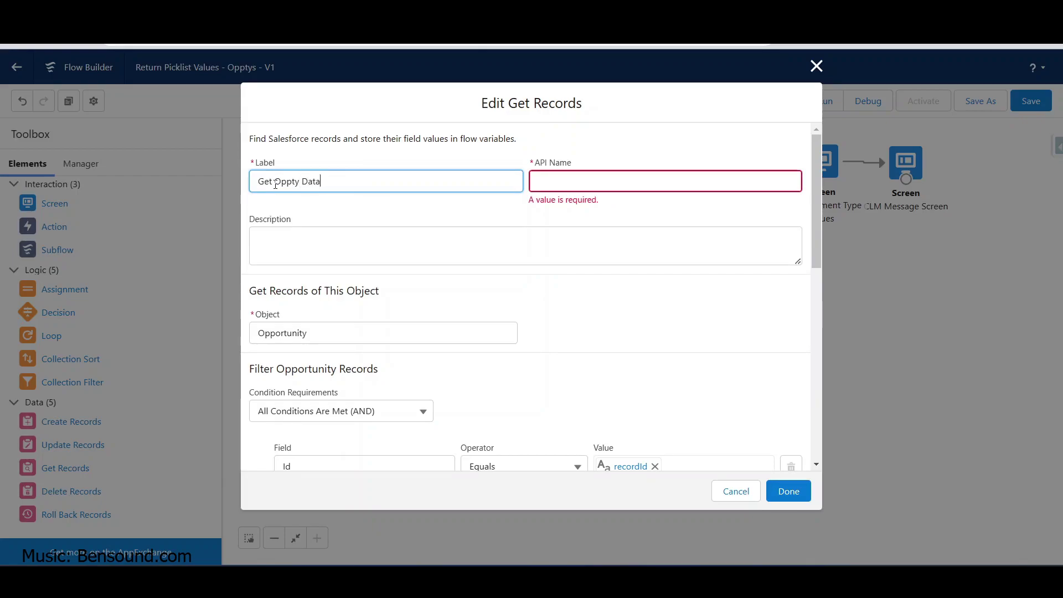
key("Tab")
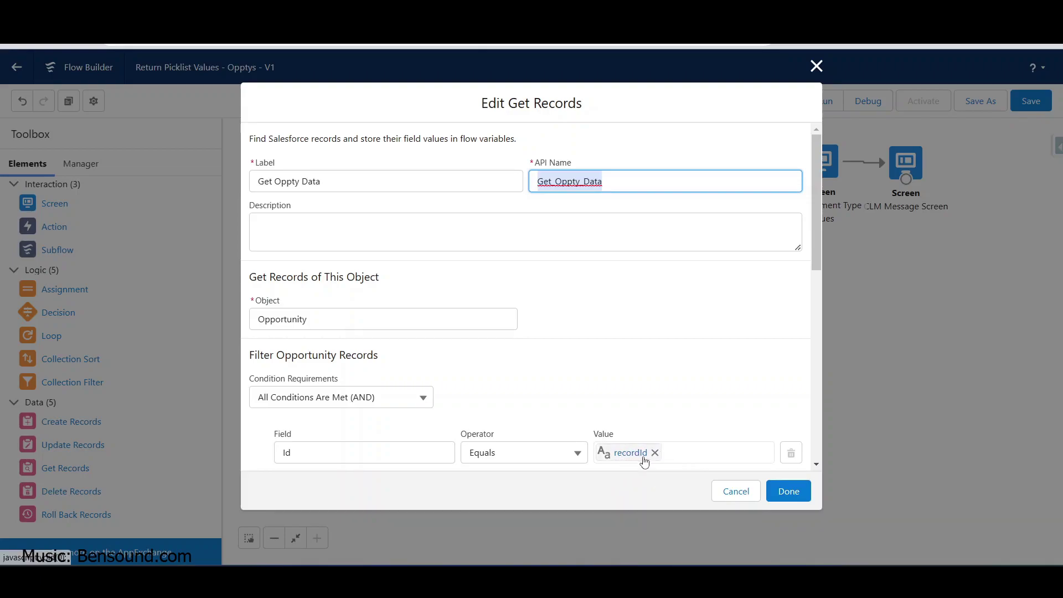
left_click(781, 489)
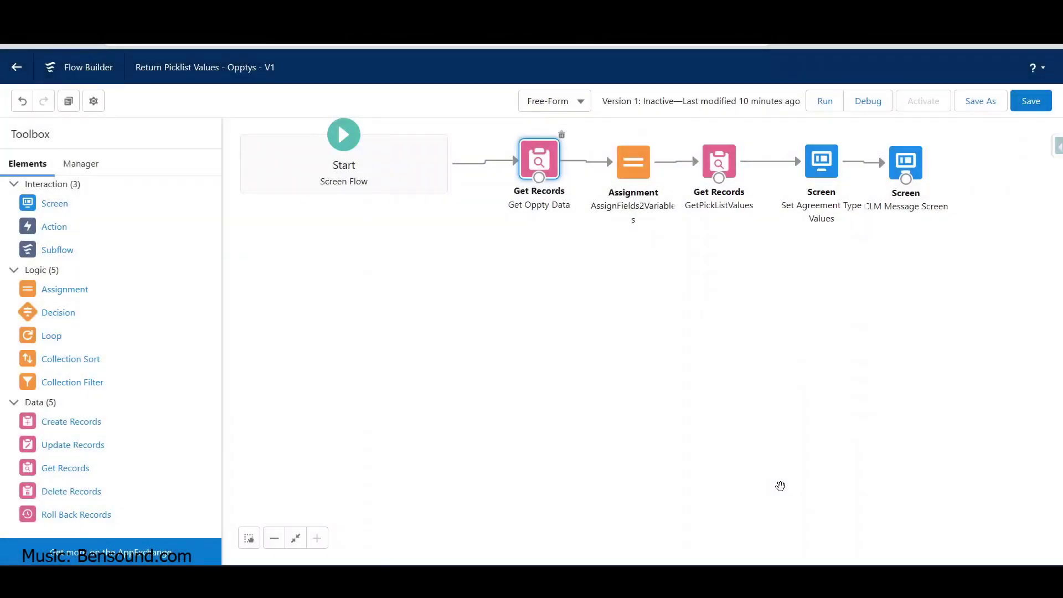
double_click(636, 175)
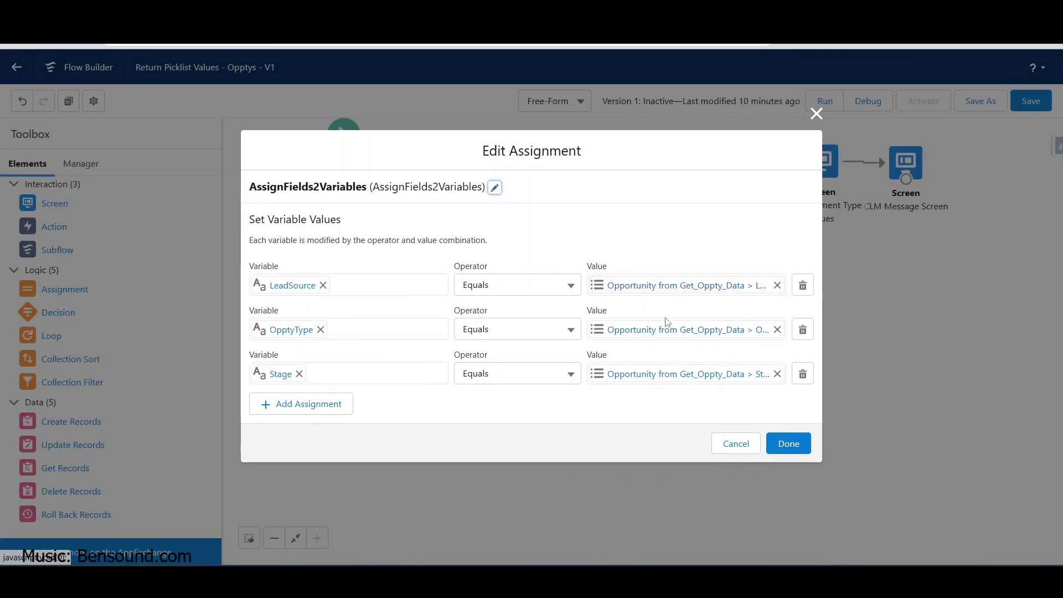
left_click(786, 446)
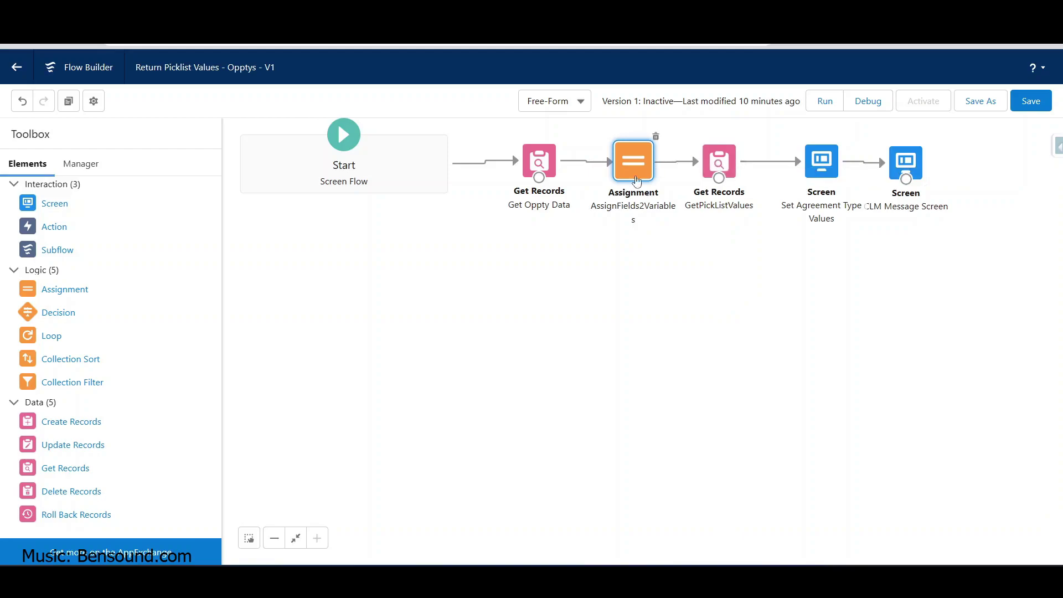
double_click(636, 169)
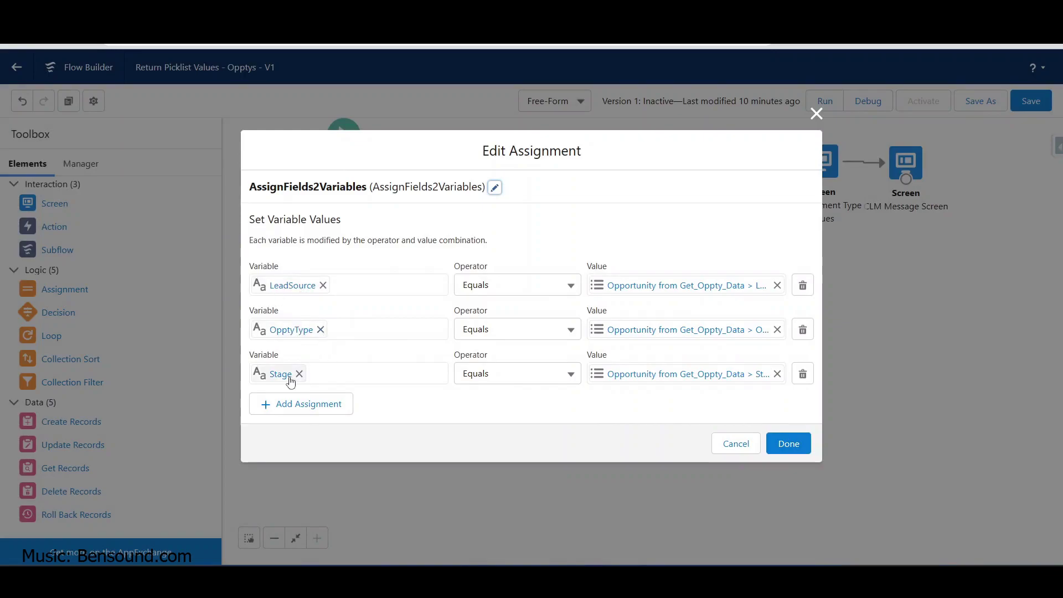
left_click(788, 443)
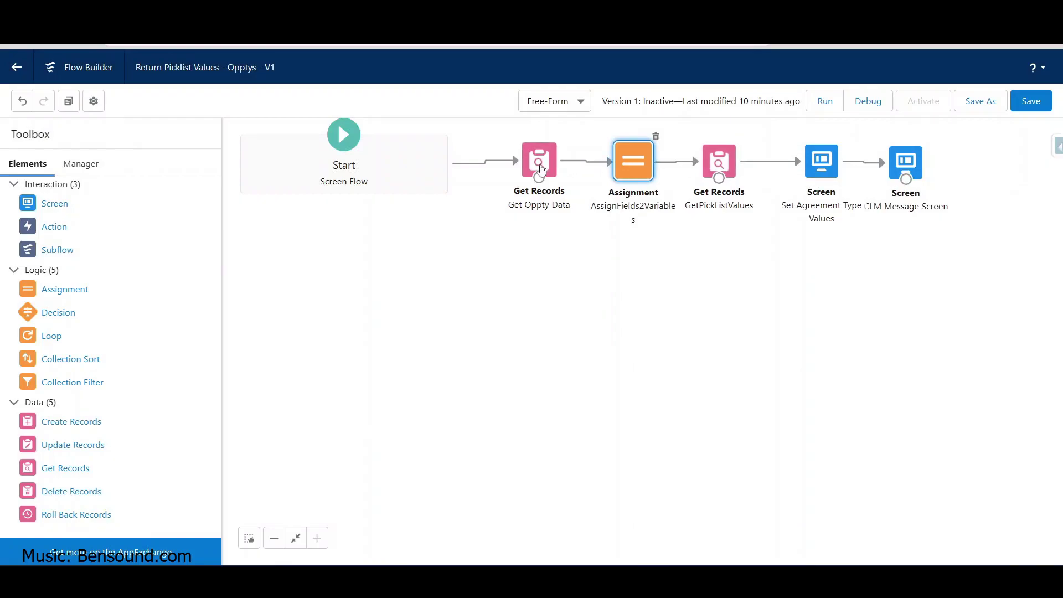
Change the GetPickListValues lookup's object from Lookup SFDC Test to Lookup SFDC Oppty
double_click(720, 161)
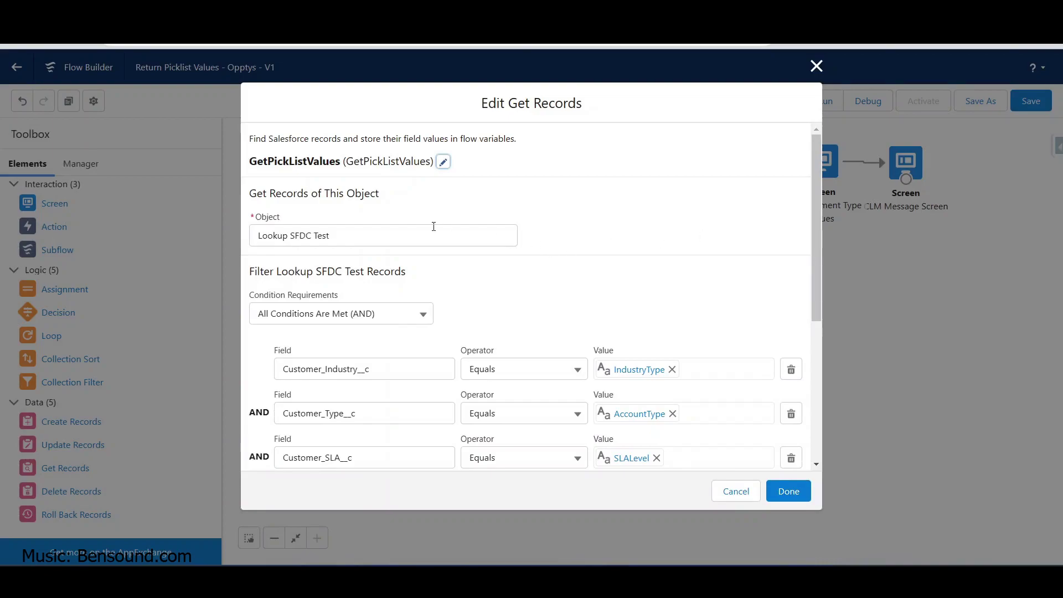
left_click(361, 239)
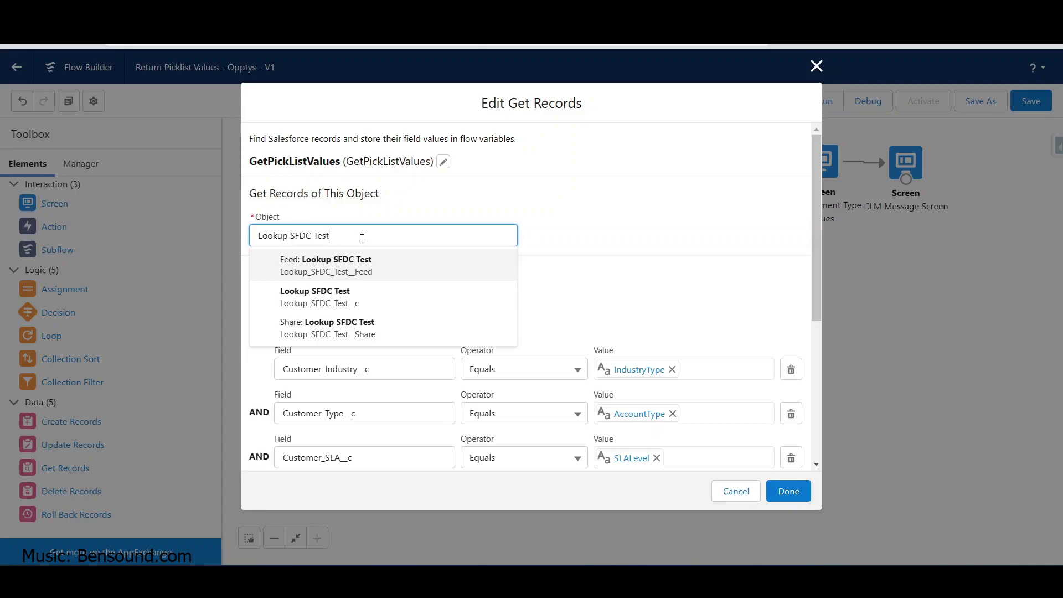
key("BackSpace")
key("BackSpace")
key("BackSpace")
key("BackSpace")
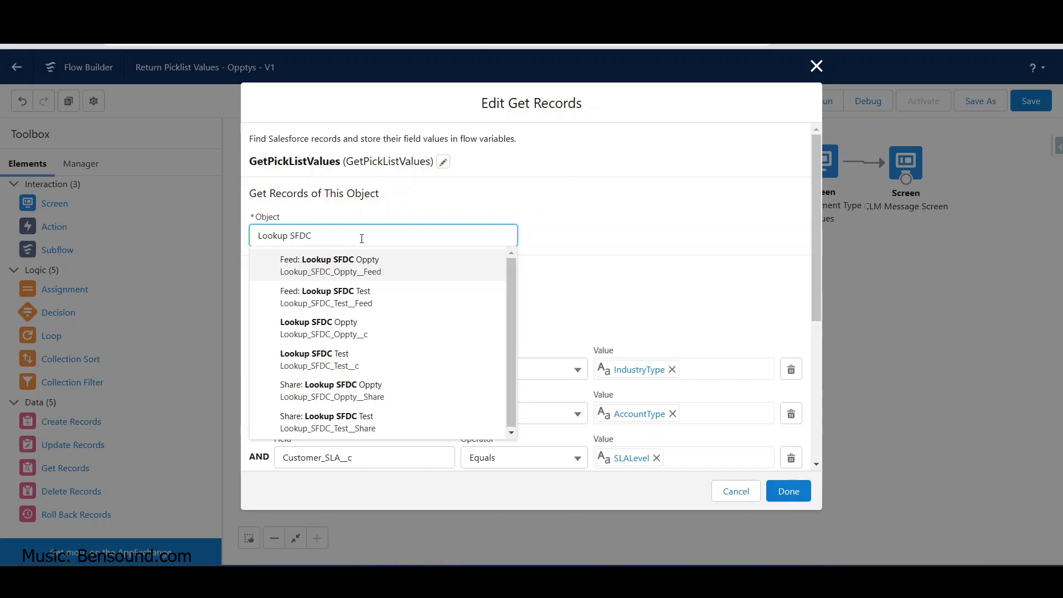
left_click(313, 332)
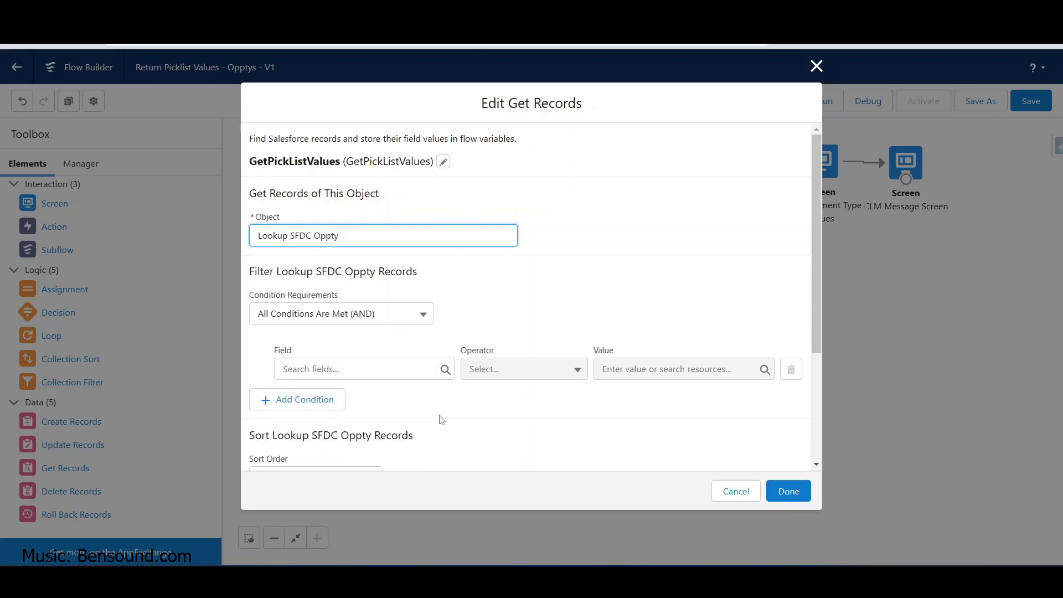
left_click(403, 370)
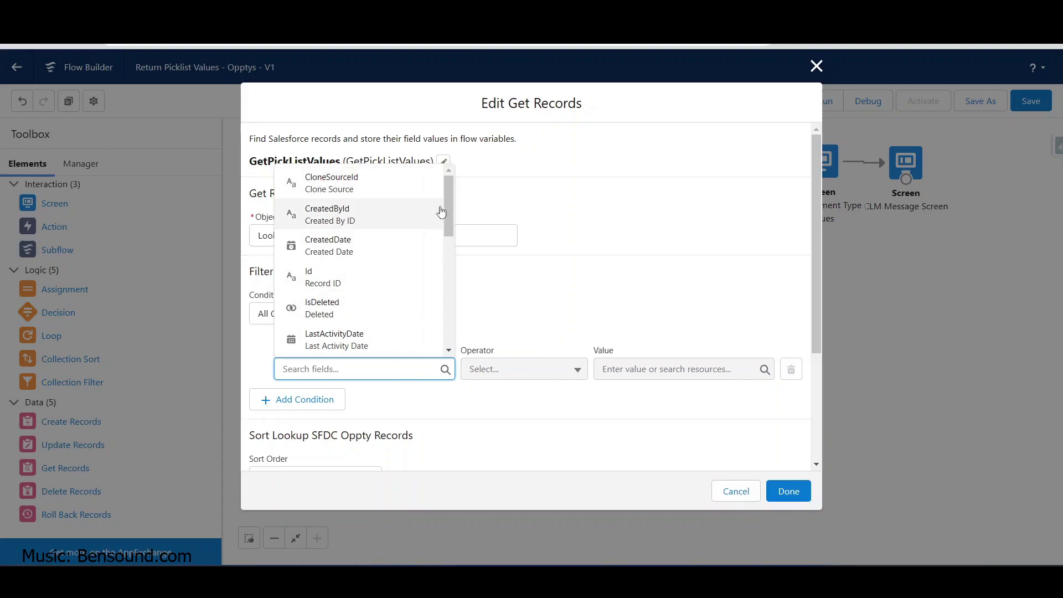
Filter GetPickListValues on Lead_Source__c equal to the LeadSource variable
mouse_move(449, 205)
left_mouse_down()
mouse_move(453, 274)
mouse_move(453, 197)
left_mouse_up()
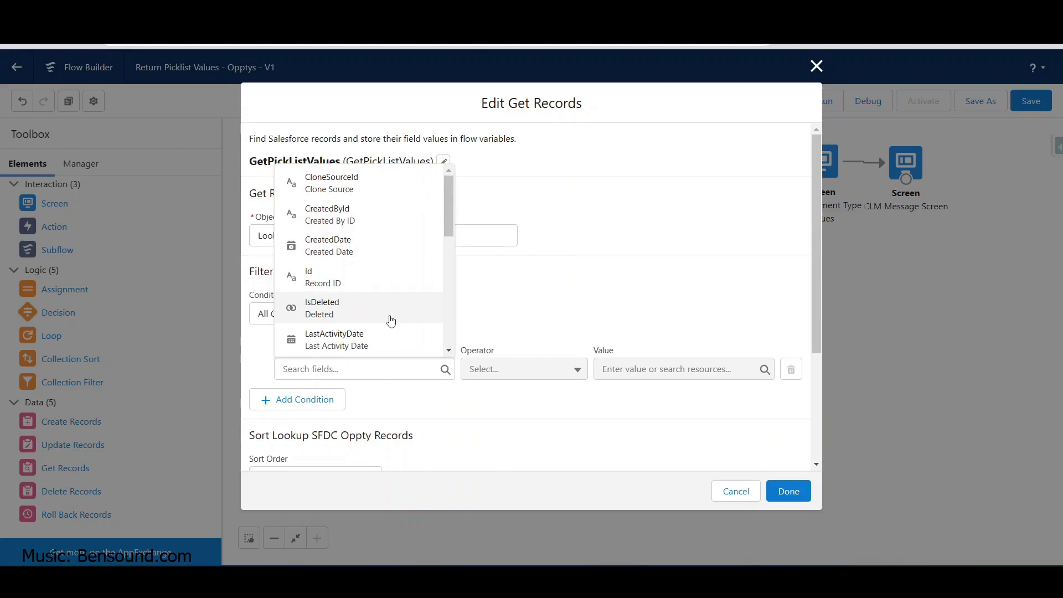
left_click_drag(449, 197, 453, 286)
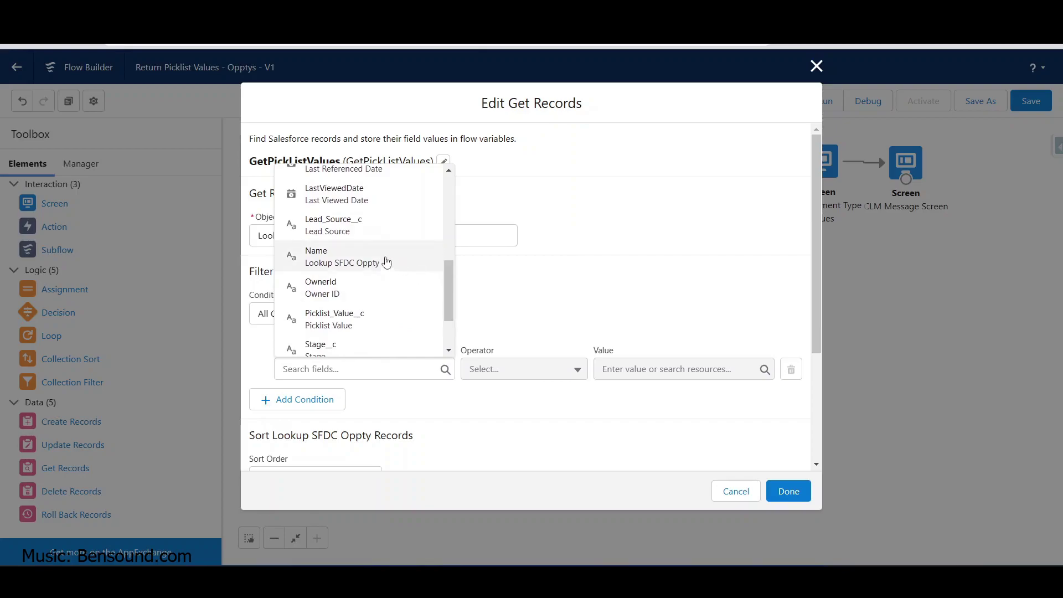
left_click(321, 227)
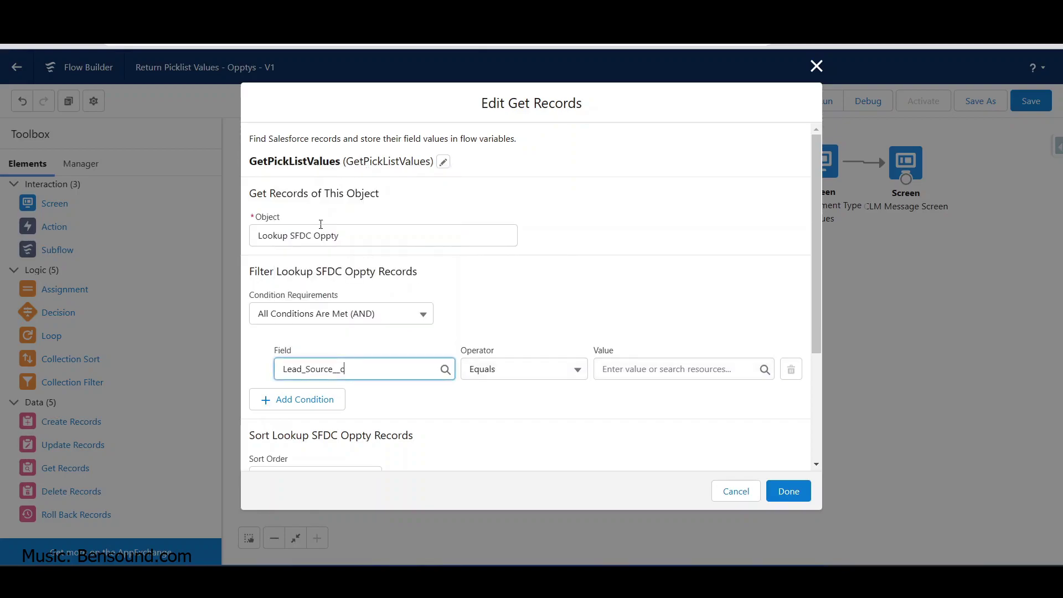
left_click(647, 370)
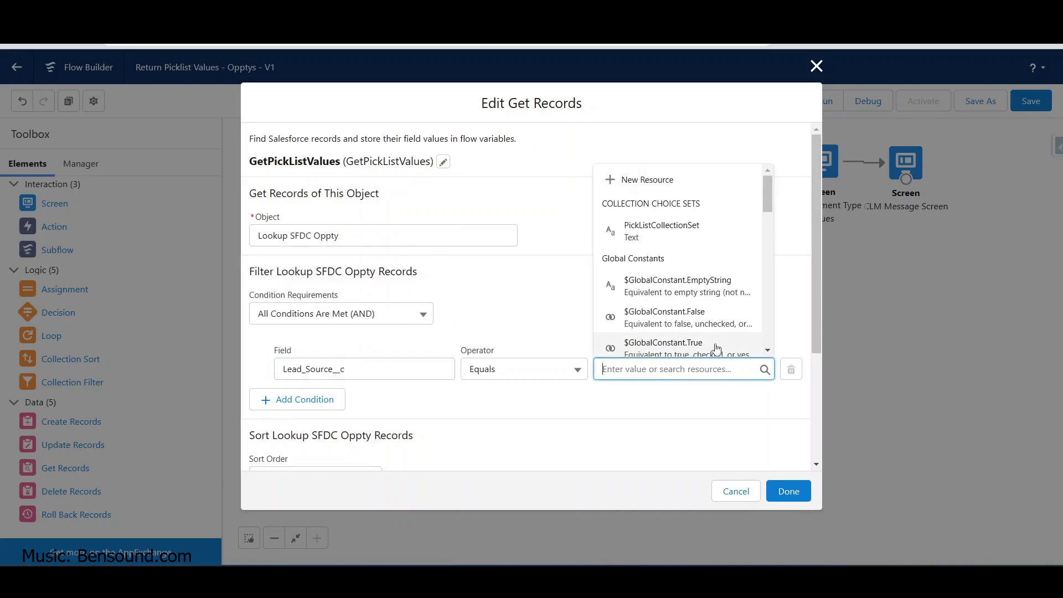
type("lea")
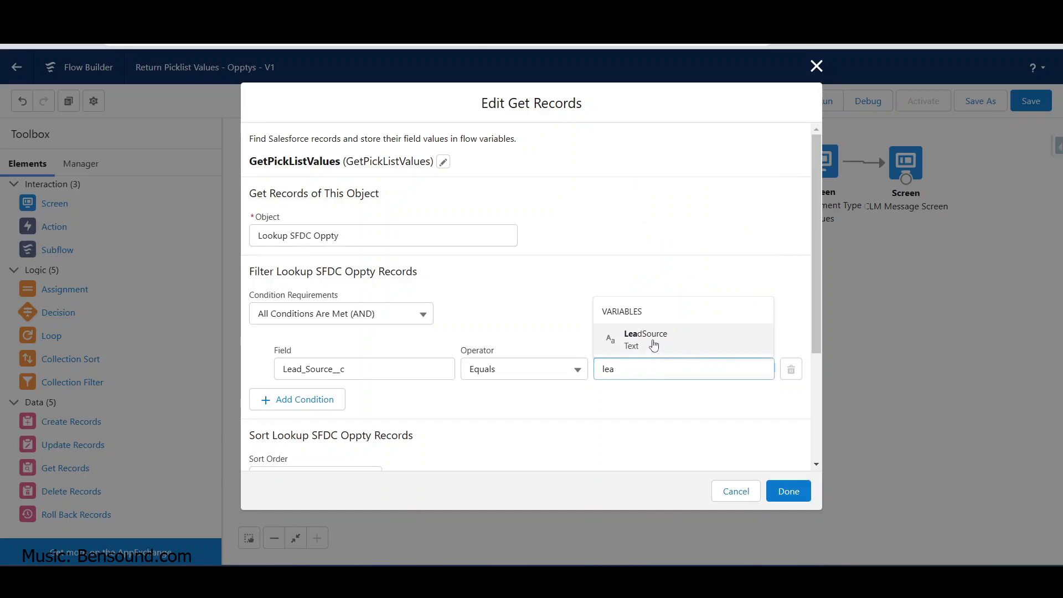
left_click(653, 344)
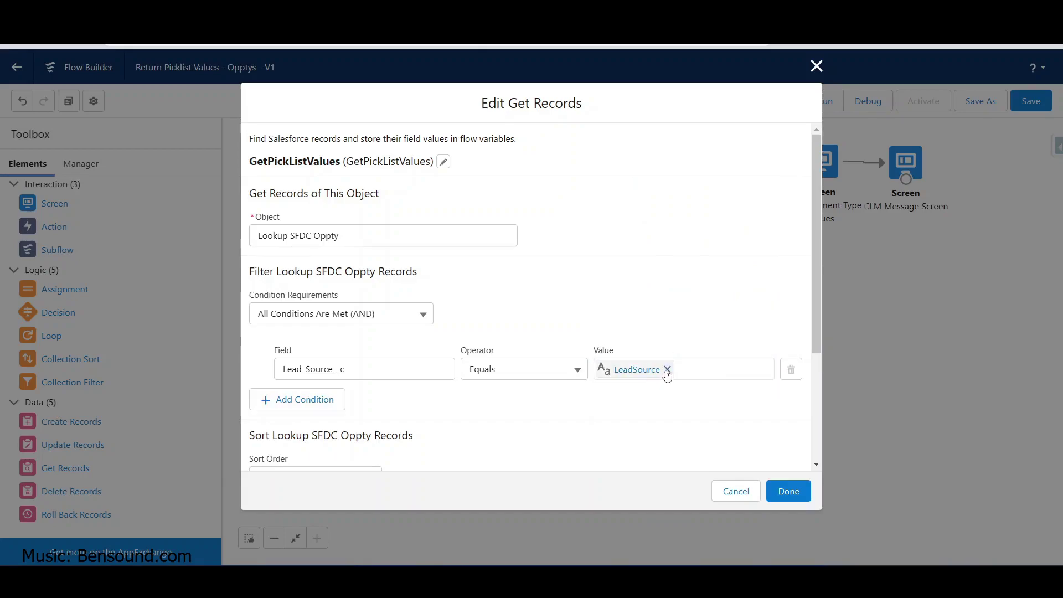
Try Get_Oppty_Data's LeadSource field as the Lead_Source__c comparison value instead
left_click(667, 370)
type("get")
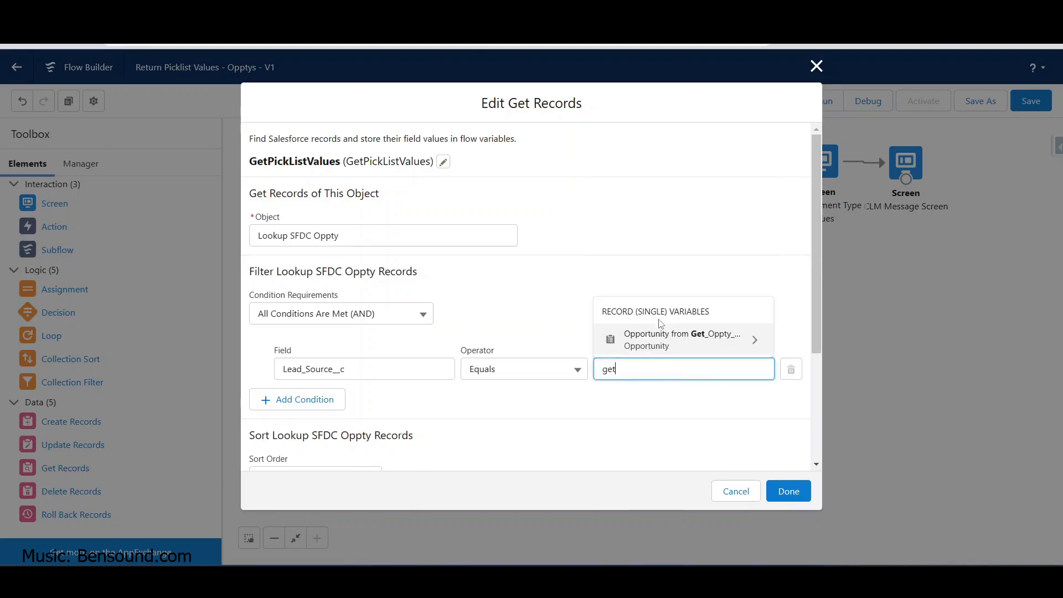
left_click(668, 338)
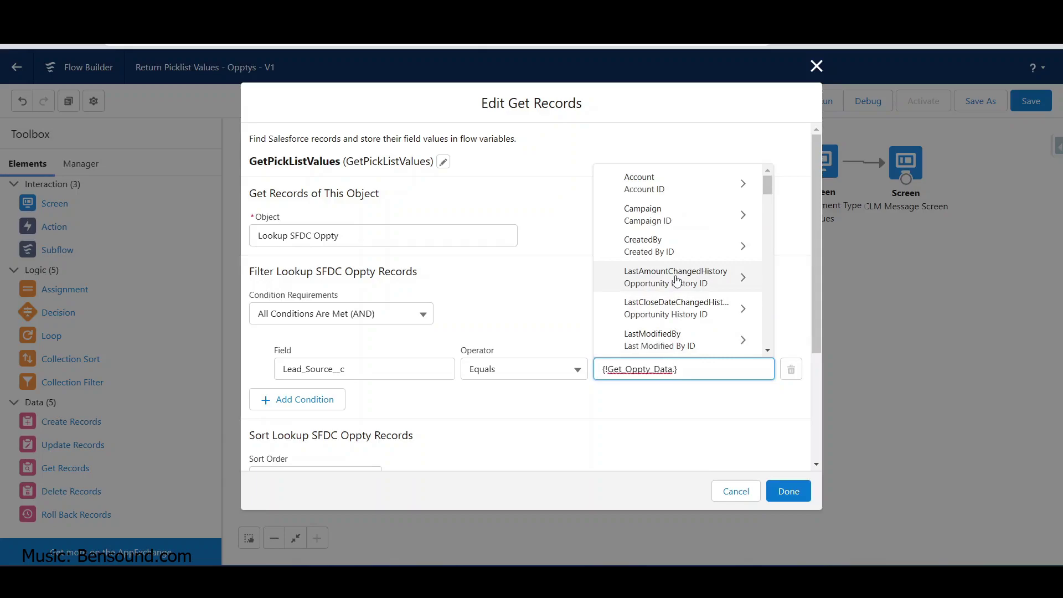
type("lead")
left_click(653, 347)
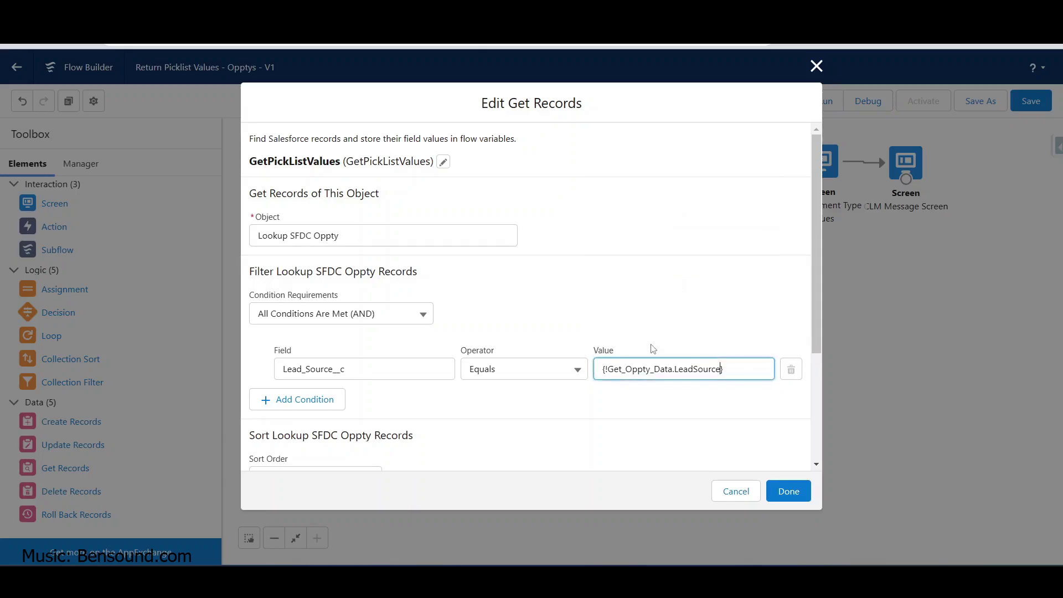
key("Tab")
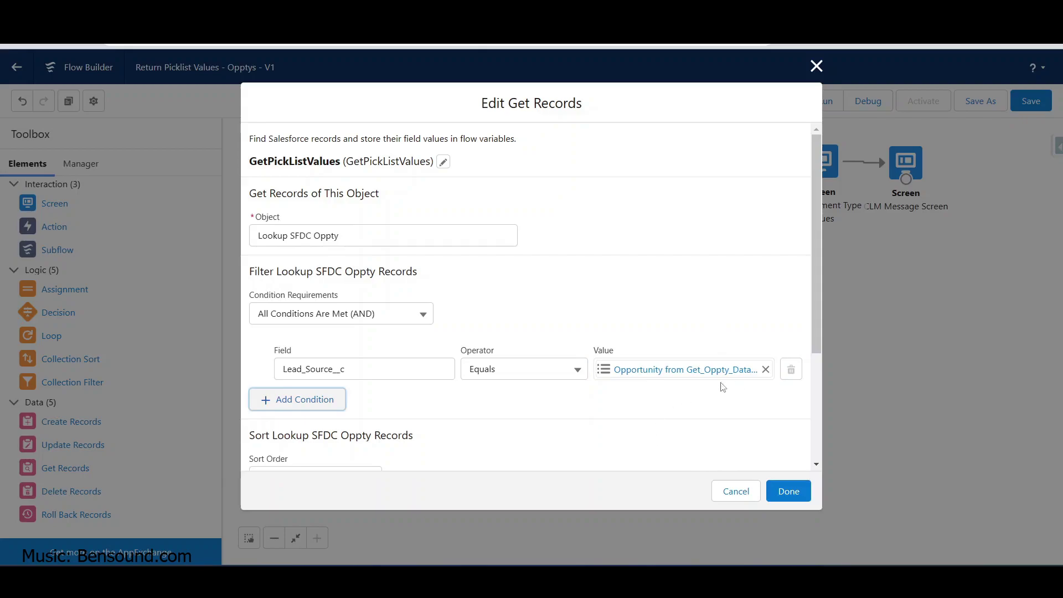
Restore the LeadSource variable as the value and add a second condition row
left_click(766, 369)
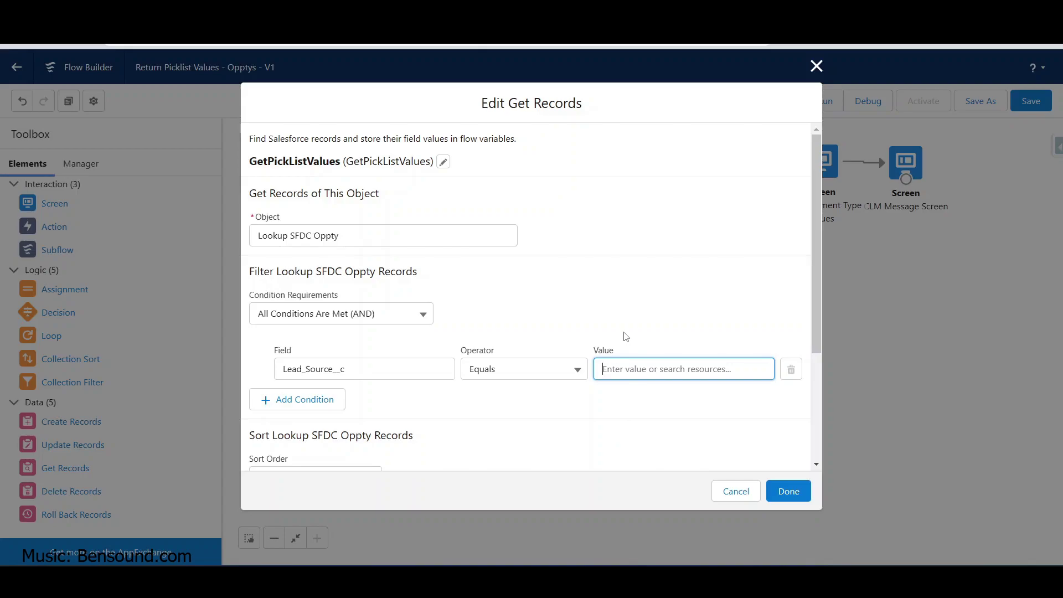
type("le")
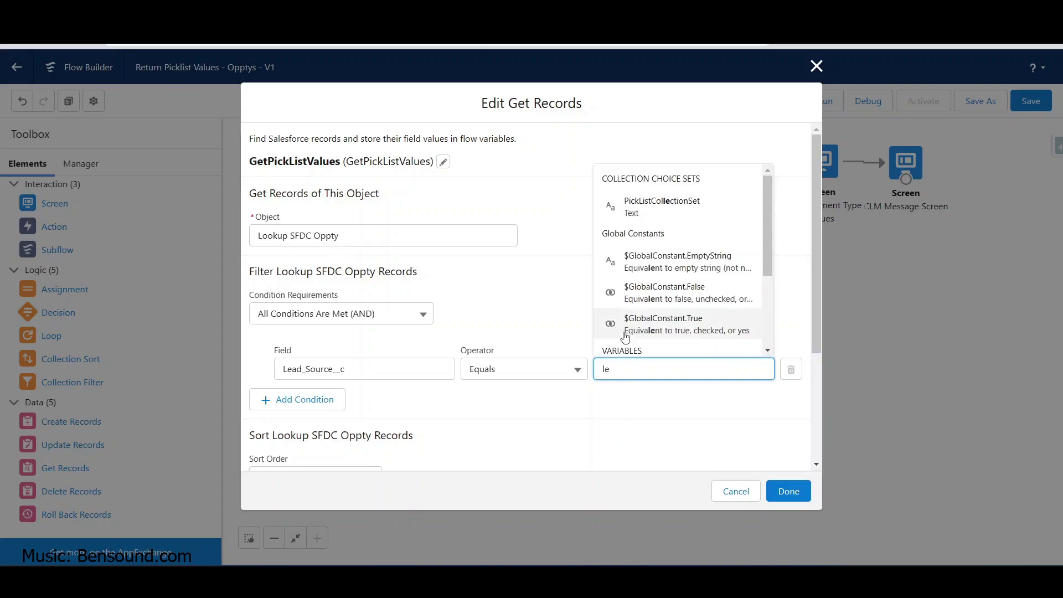
type("a")
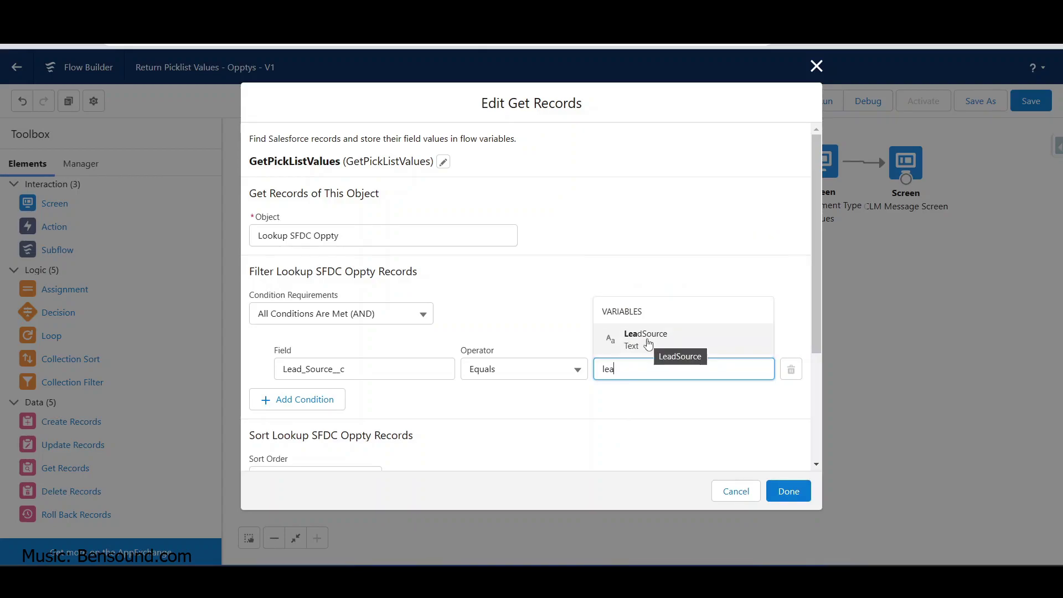
left_click(648, 342)
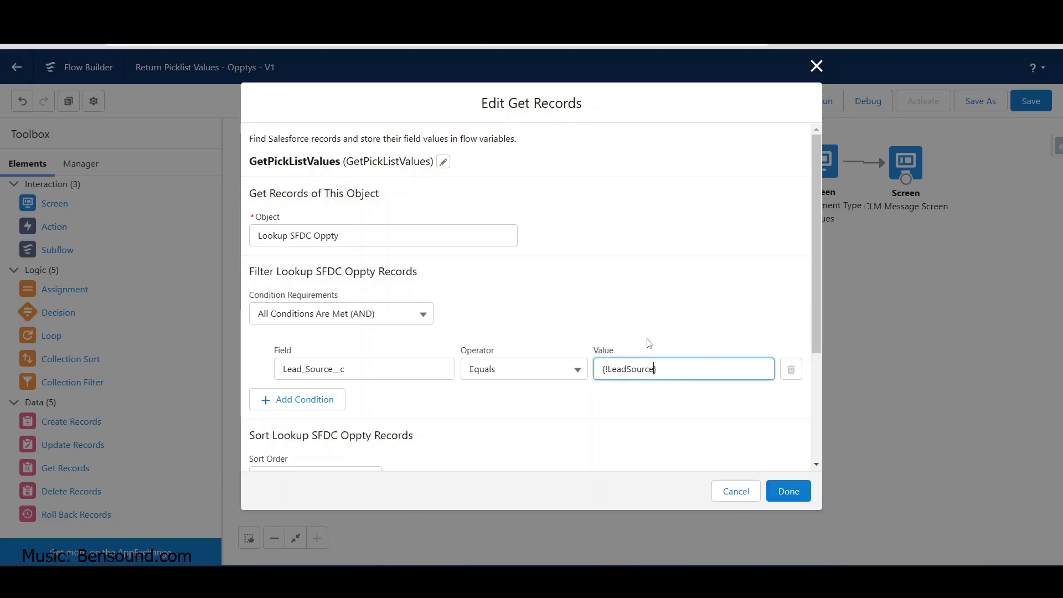
key("Tab")
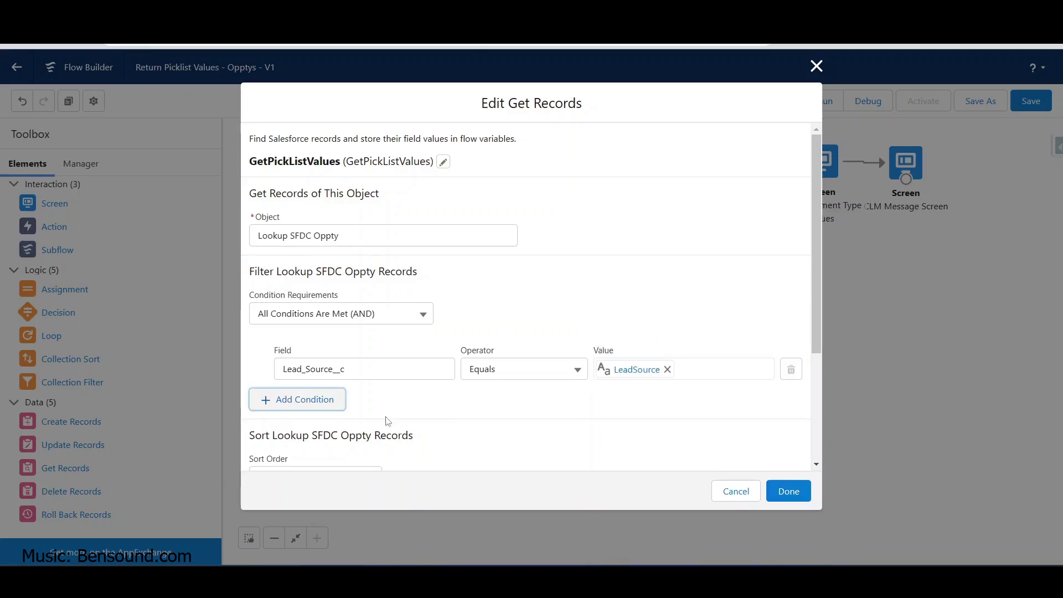
left_click(310, 407)
Make the second condition Type__c equals the OpptyType variable
left_click(312, 414)
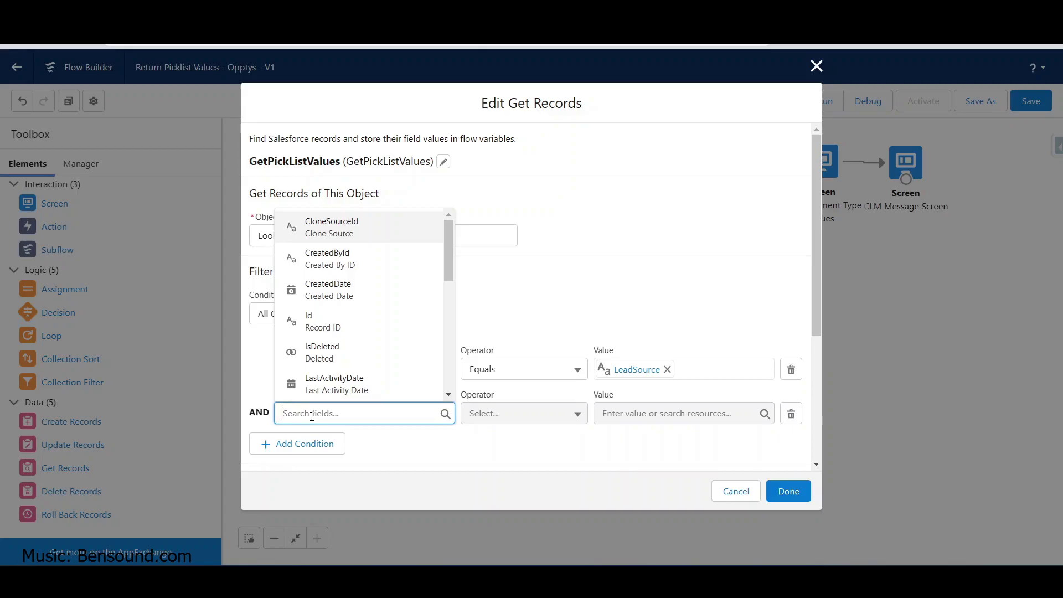
type("typ")
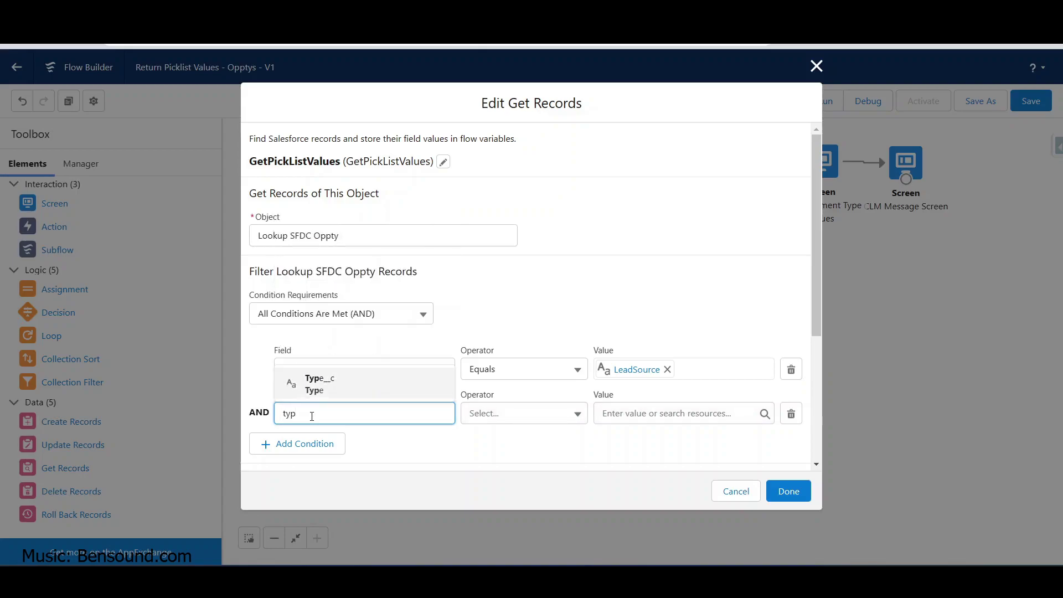
left_click(318, 384)
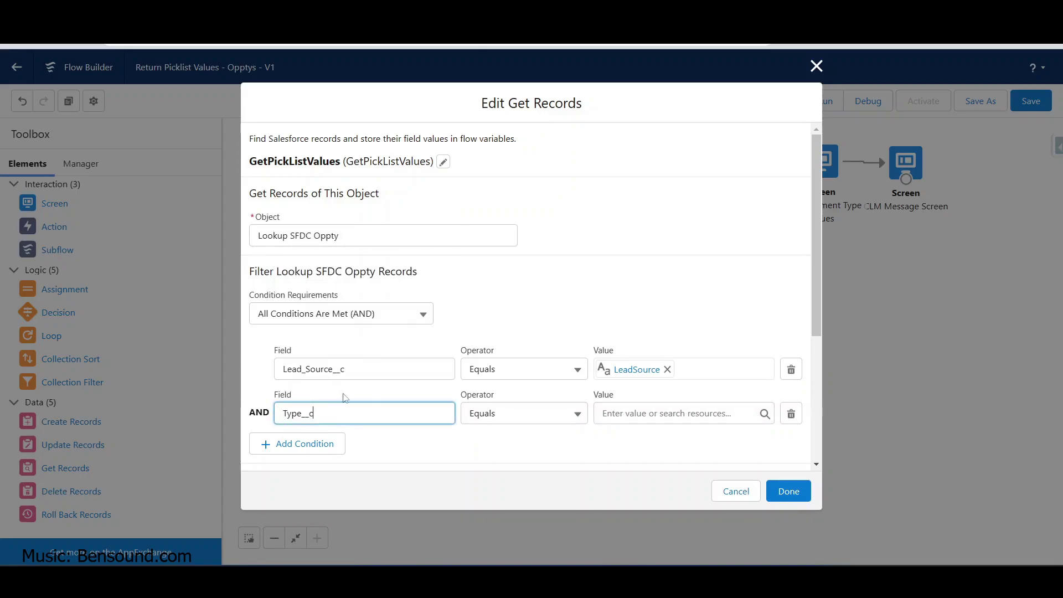
key("Tab")
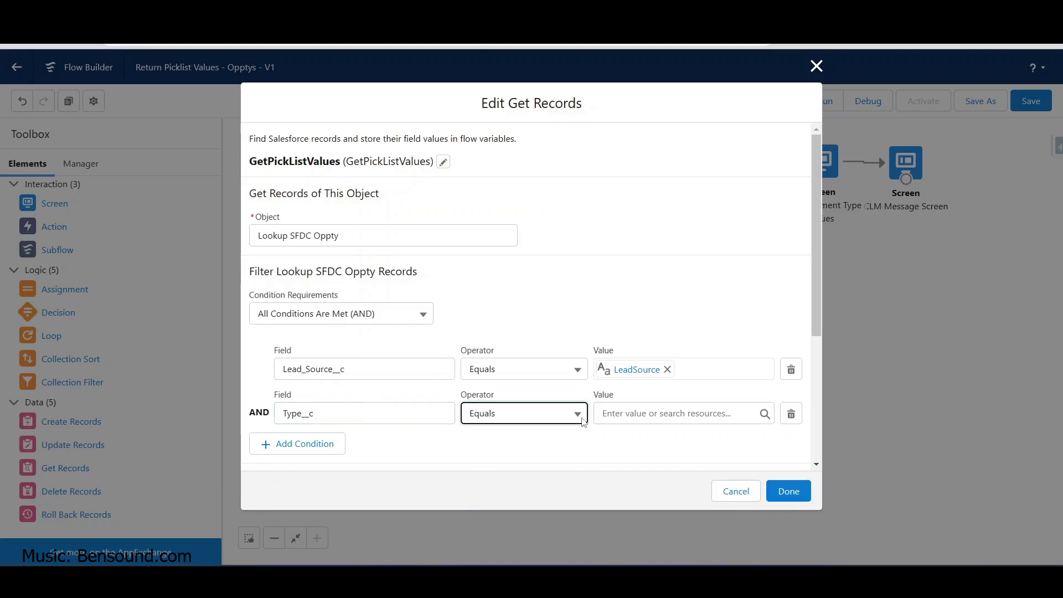
left_click(648, 418)
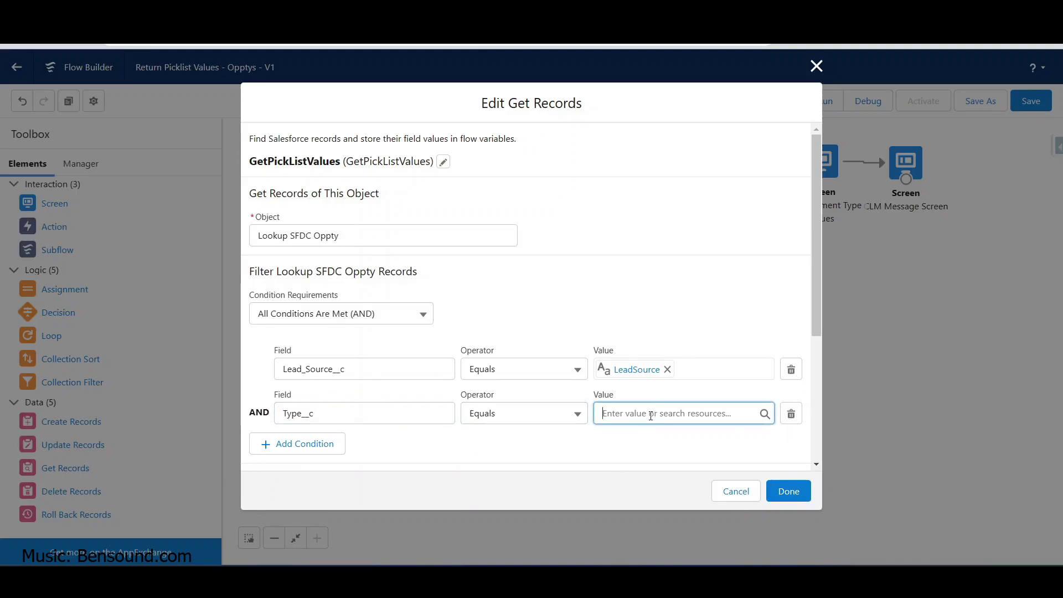
type("typ")
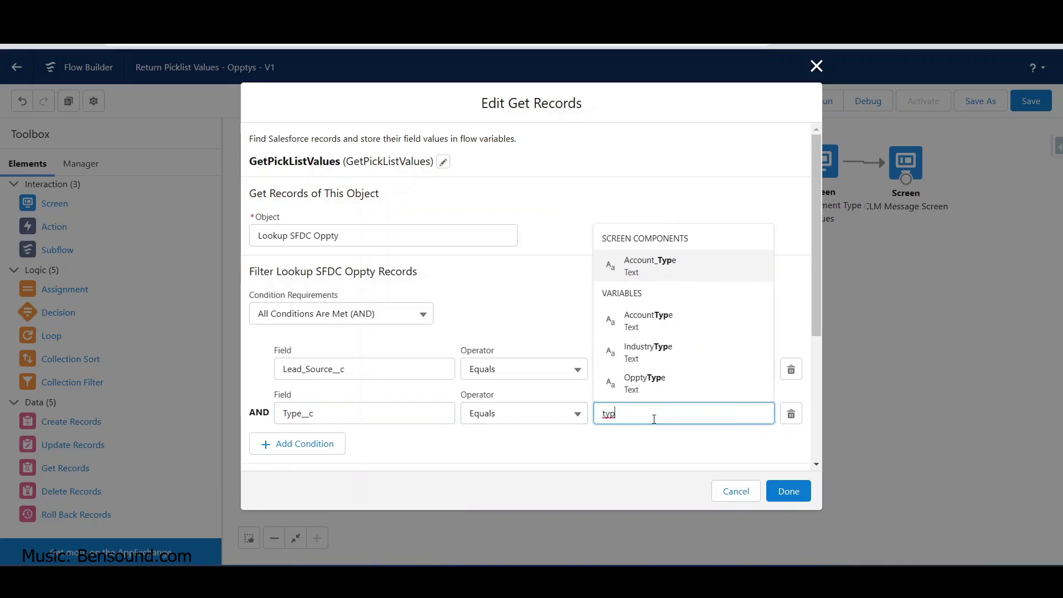
left_click(635, 386)
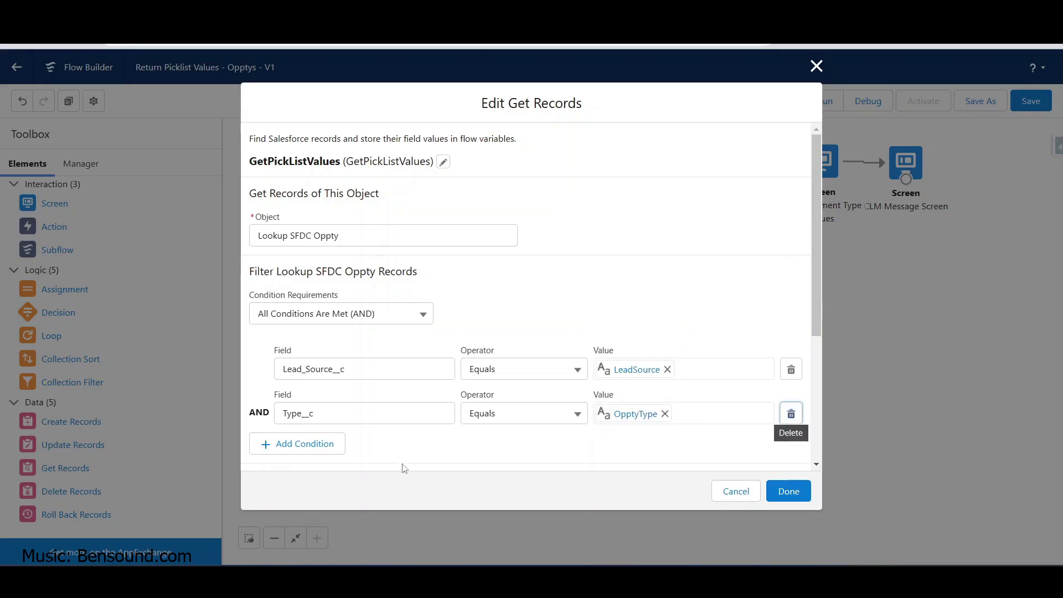
Add a third condition: Stage__c equals the Stage variable
left_click(311, 448)
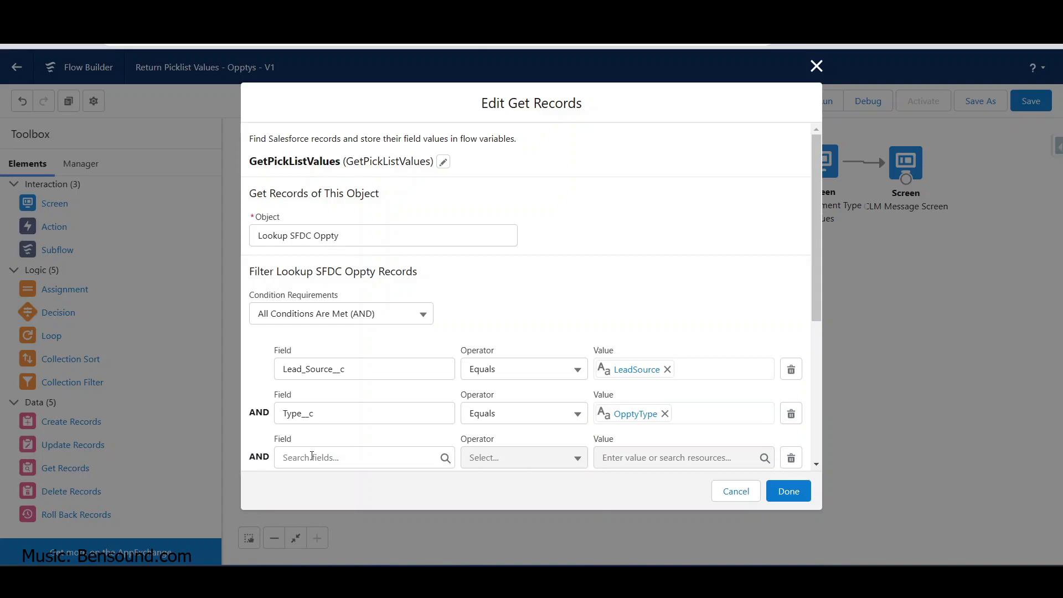
left_click(311, 456)
type("stage")
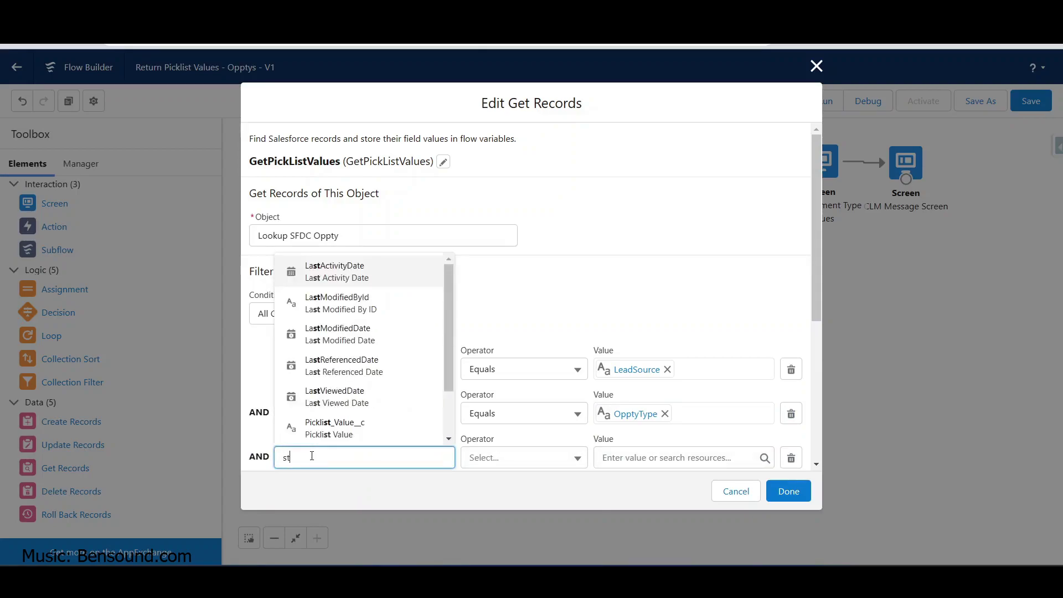
left_click(311, 433)
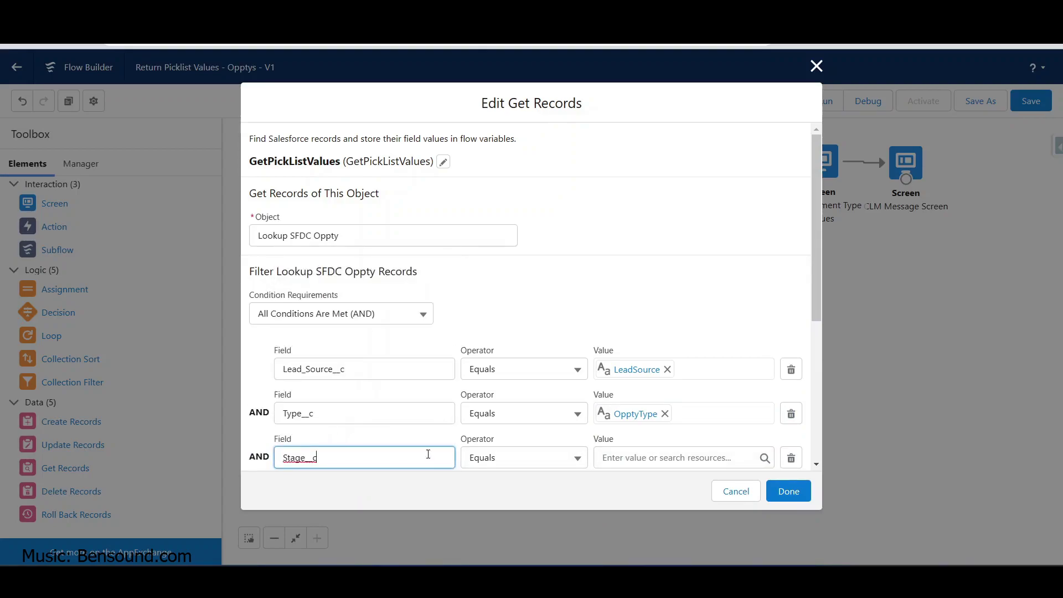
key("Tab")
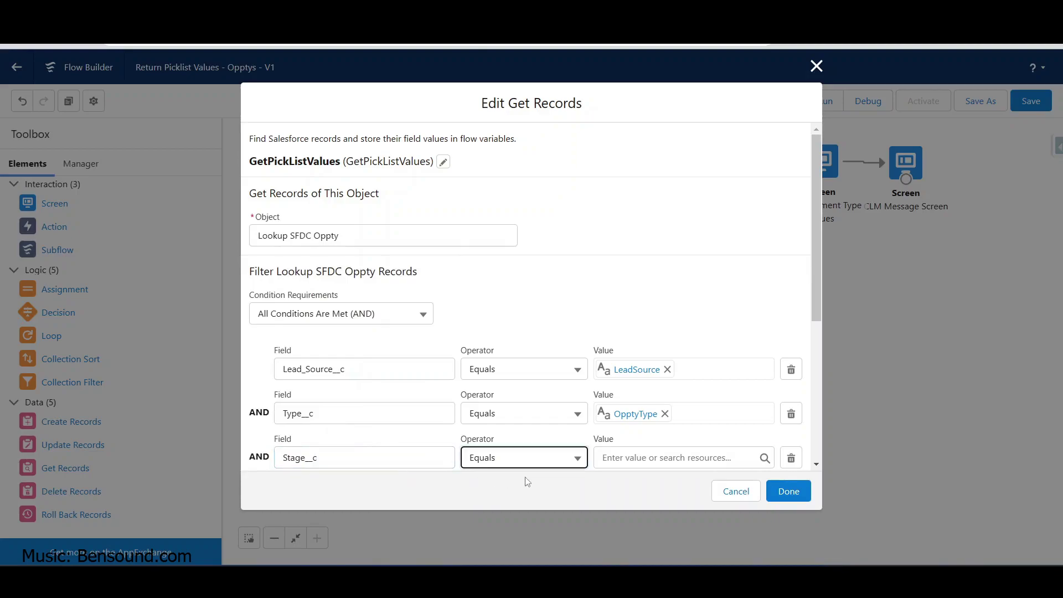
key("Tab")
type("stage")
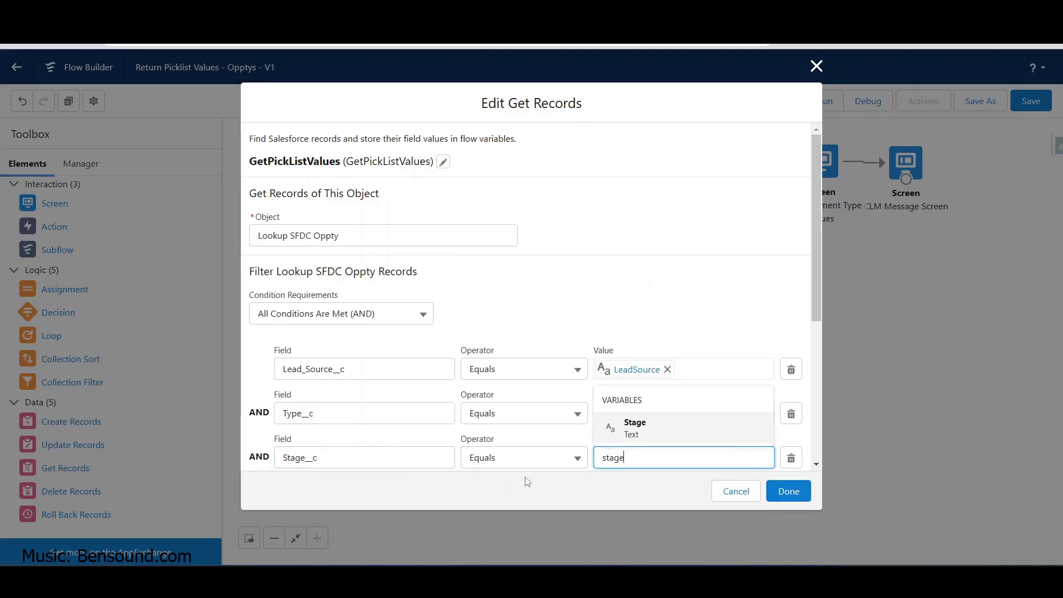
left_click(624, 437)
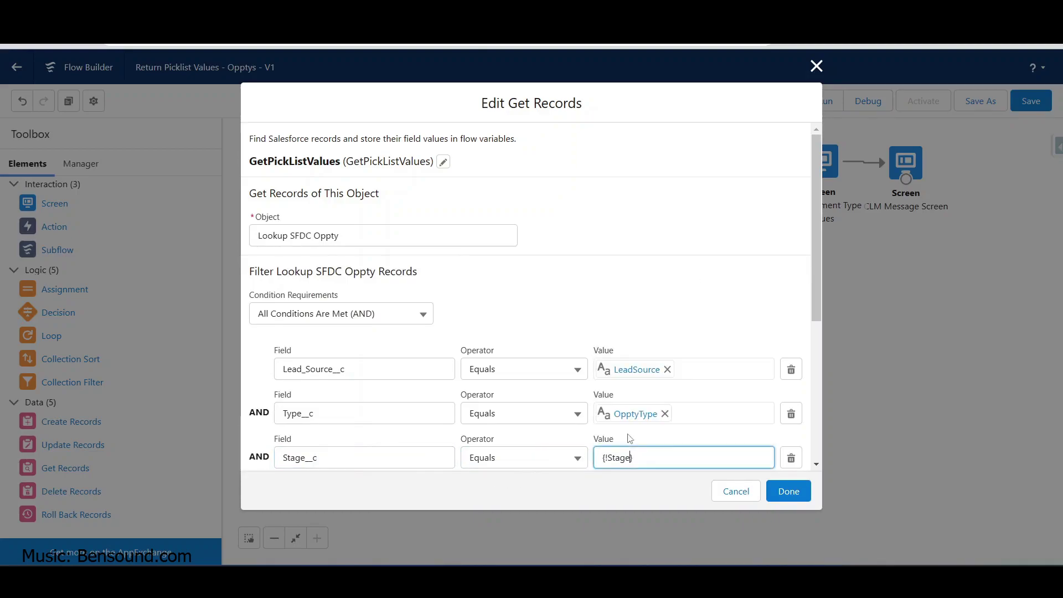
left_click(603, 297)
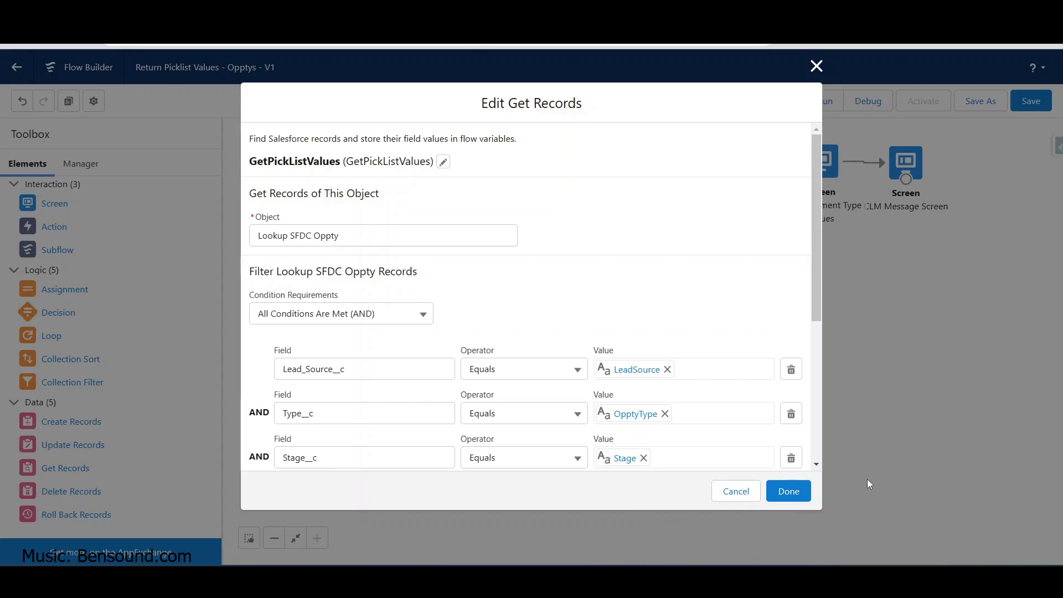
Store all matching records and try manually storing only the Picklist_Value__c field
left_click_drag(813, 301, 835, 475)
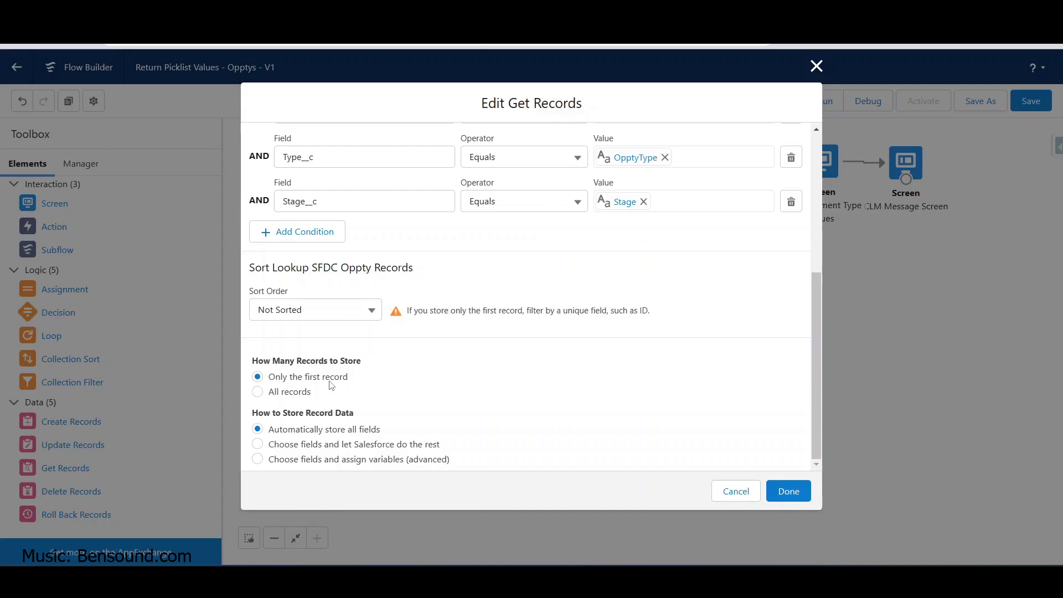
left_click(259, 393)
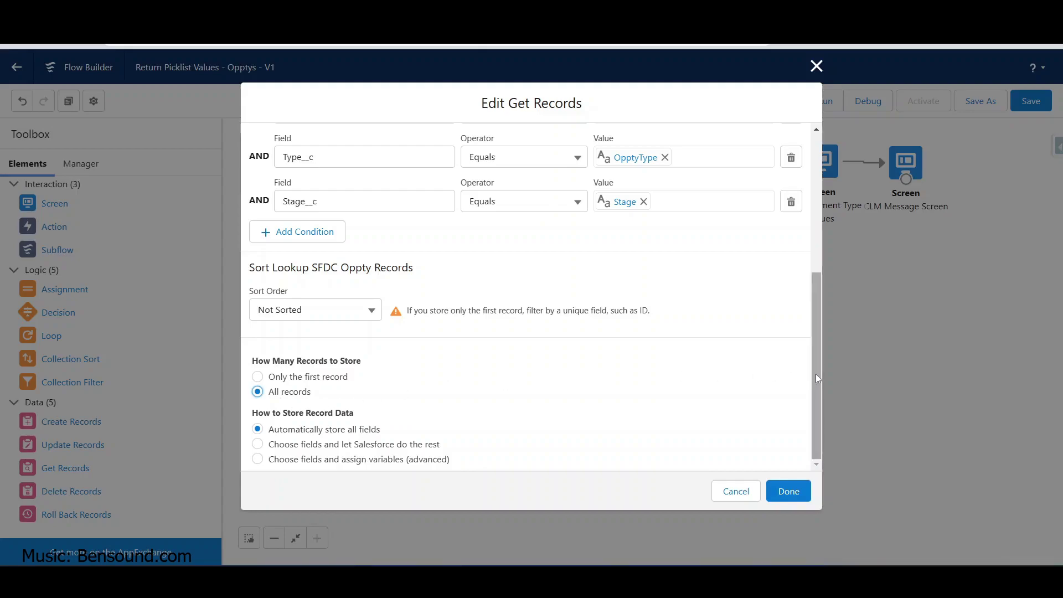
left_click(257, 443)
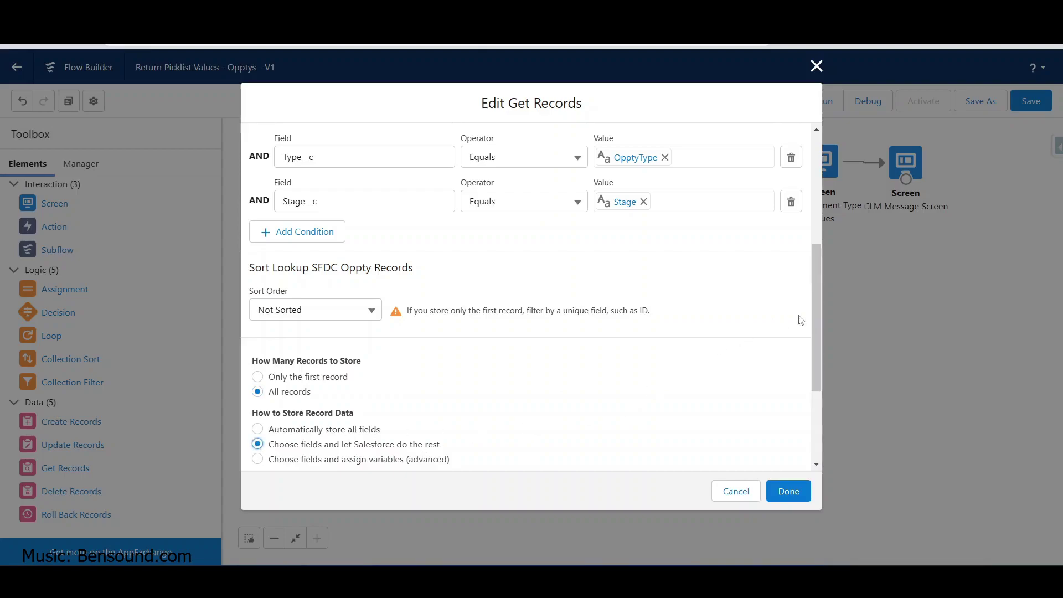
left_click_drag(815, 314, 835, 404)
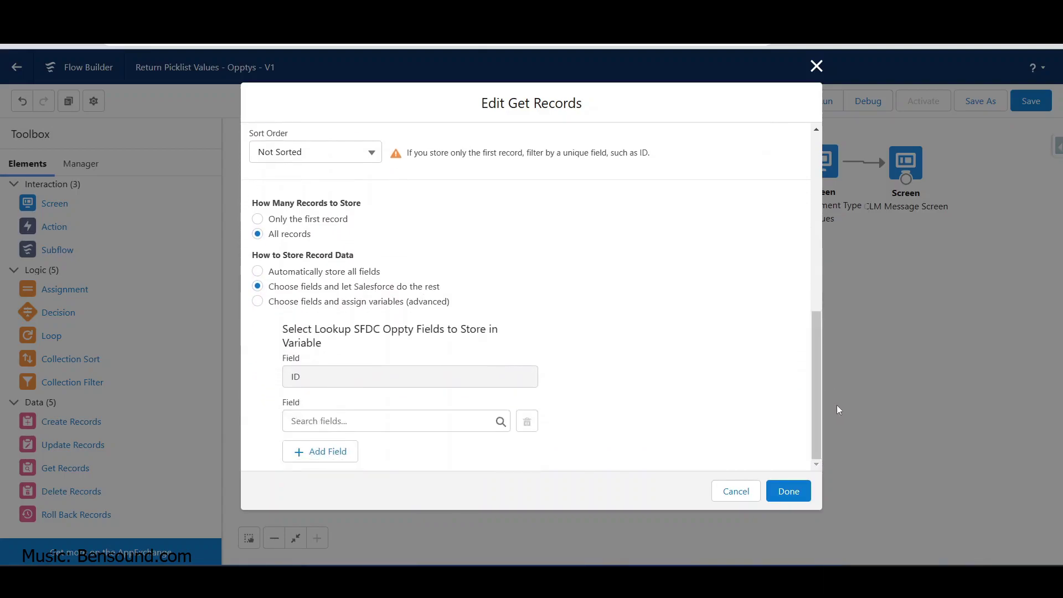
left_click(402, 422)
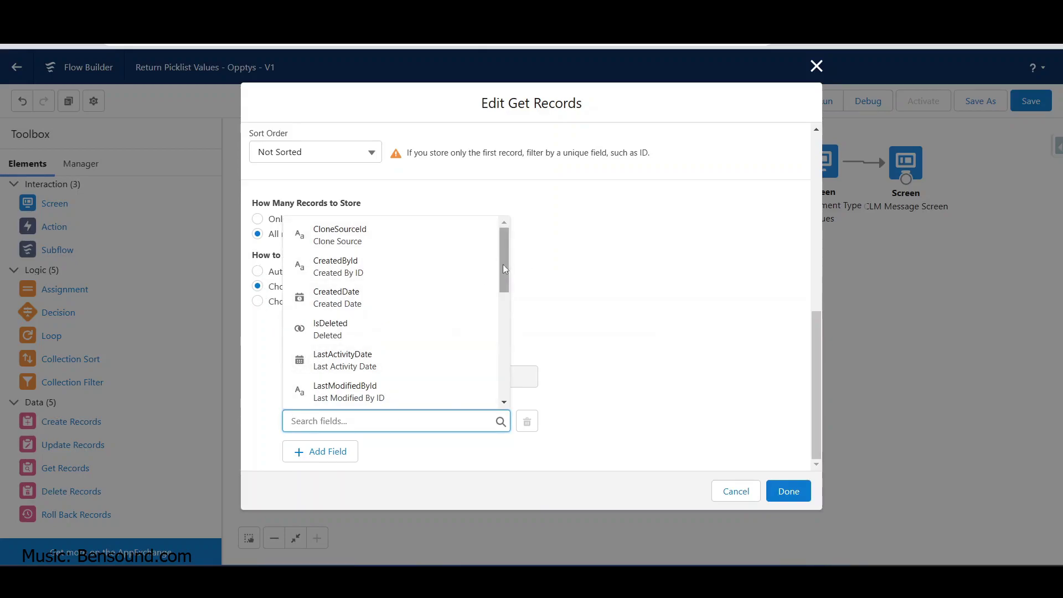
left_click_drag(502, 264, 505, 377)
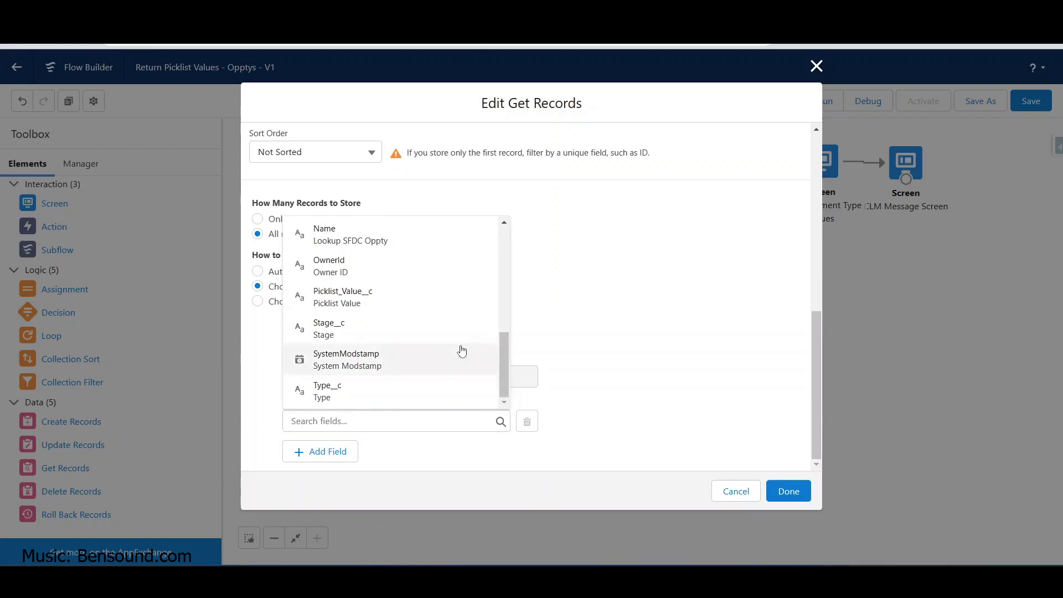
left_click(334, 302)
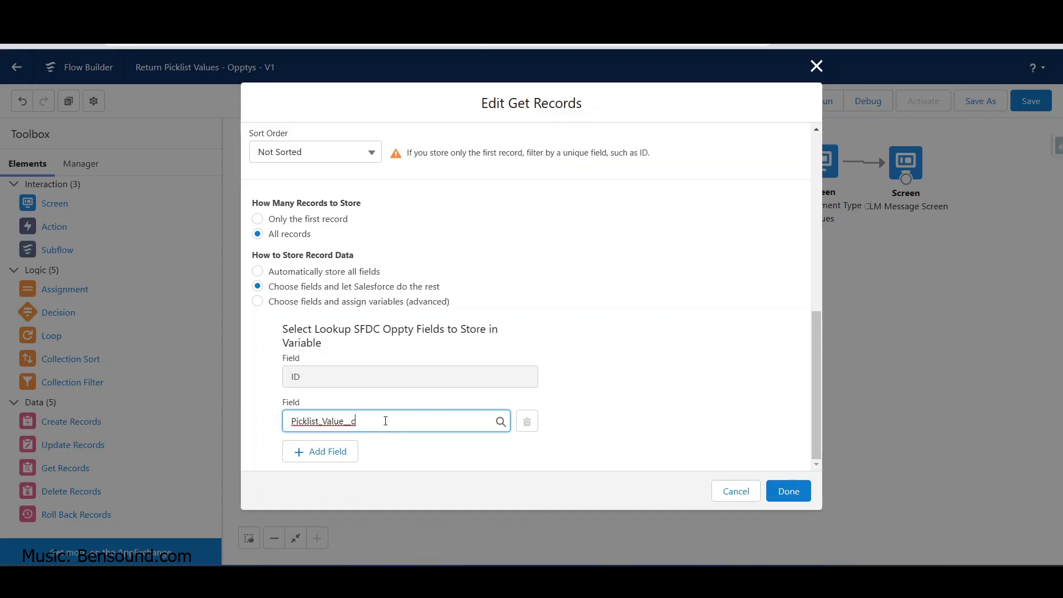
left_click_drag(387, 427, 275, 428)
Remove Picklist_Value__c, revert to automatically storing all fields, and apply the lookup changes
left_click(256, 272)
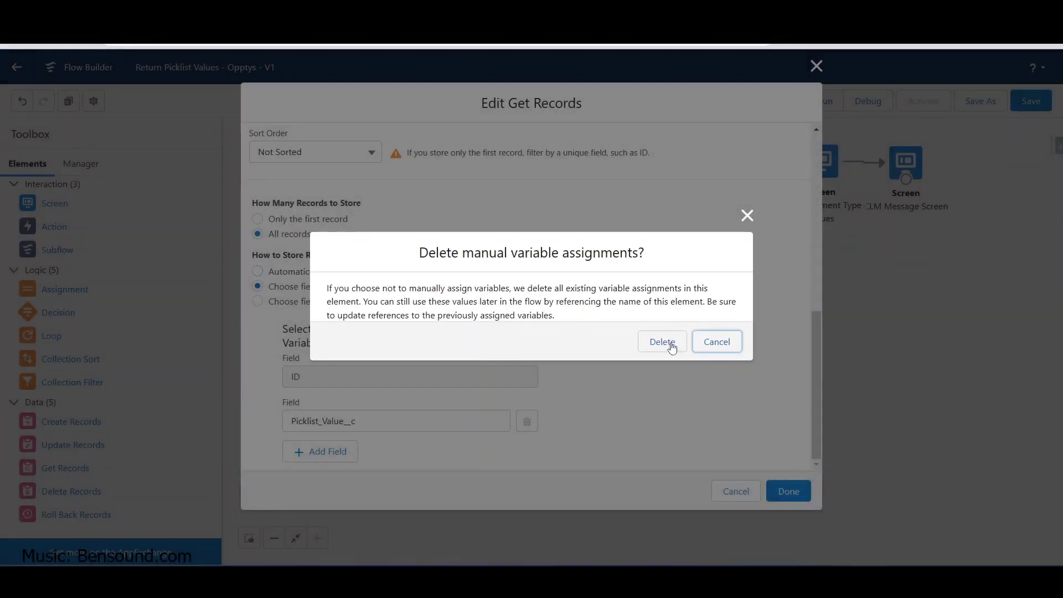
left_click(715, 343)
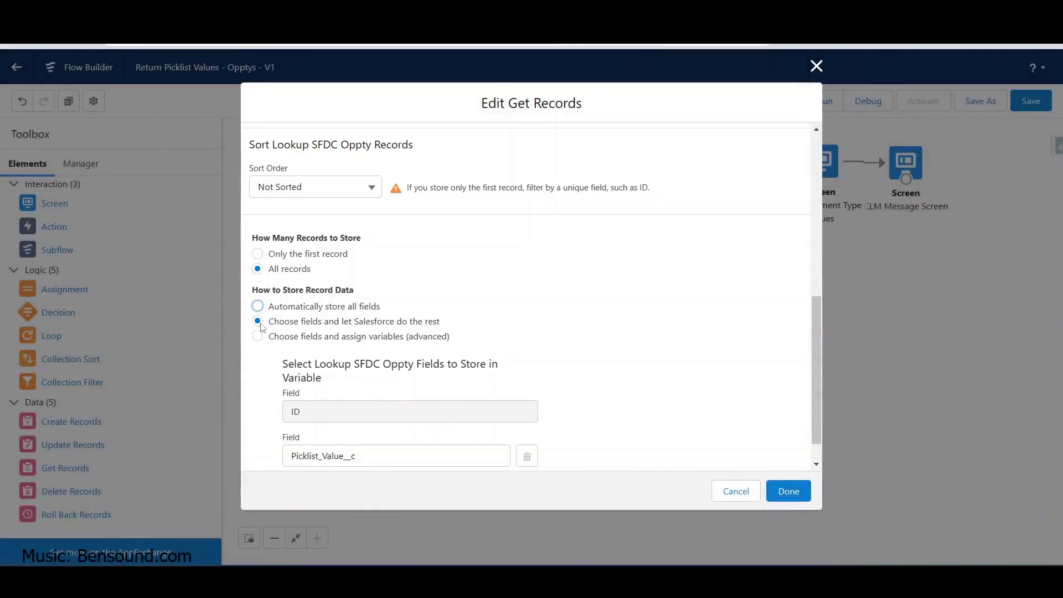
left_click(367, 455)
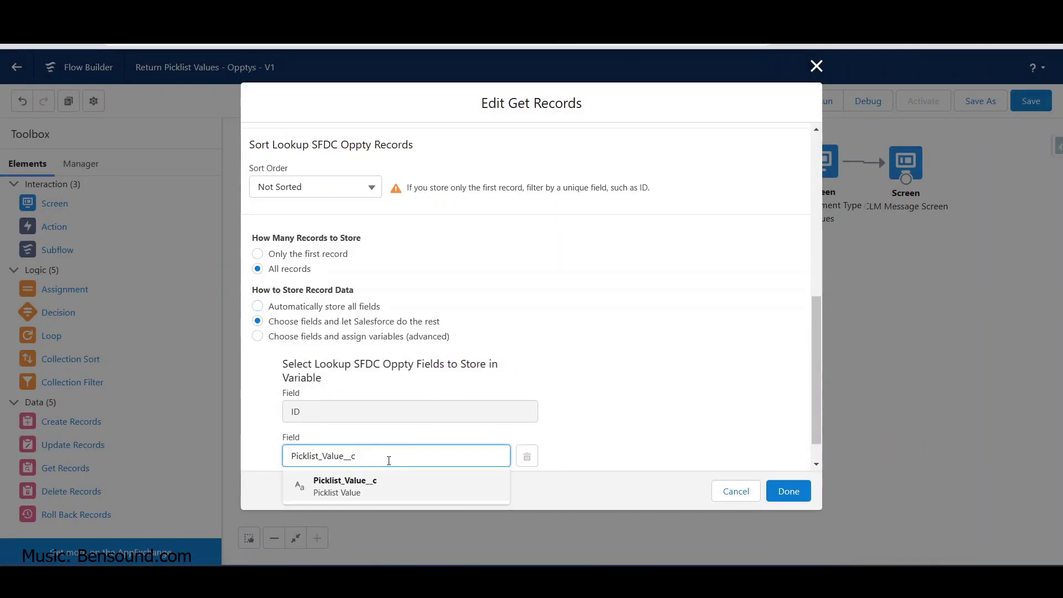
left_click(556, 442)
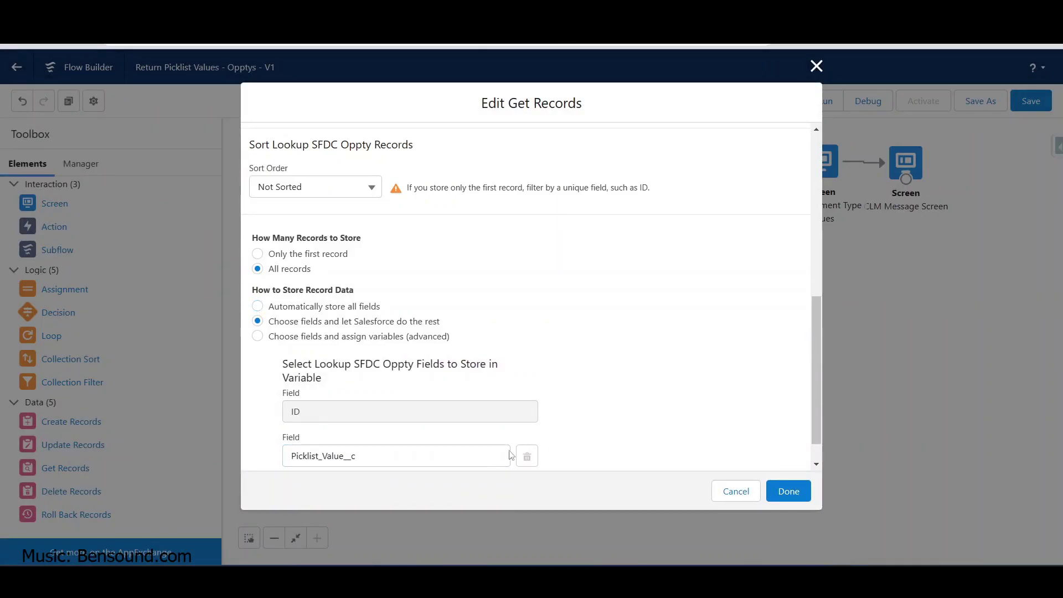
left_click_drag(391, 455, 258, 455)
key("BackSpace")
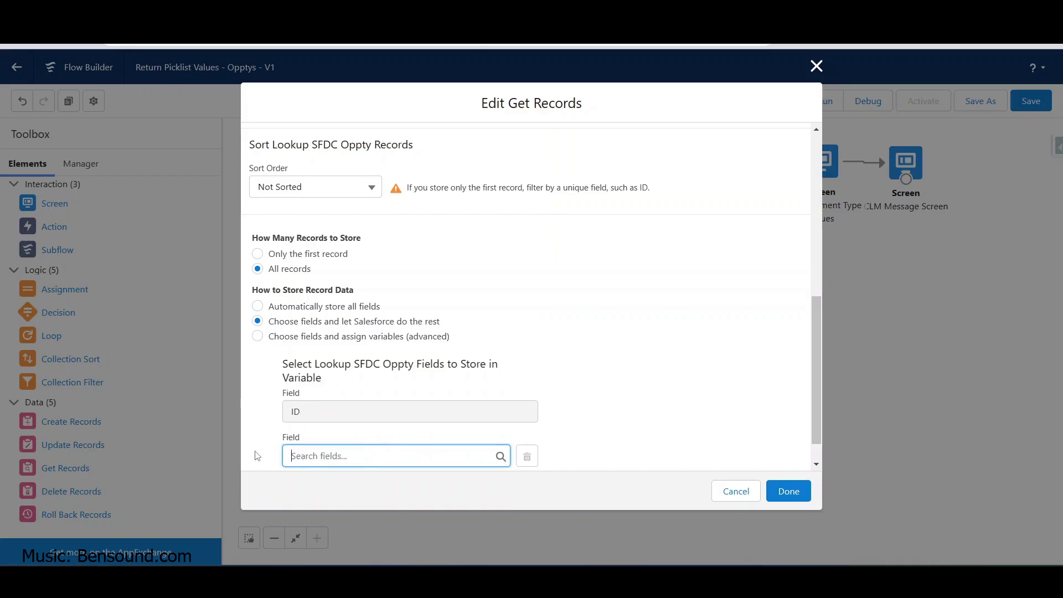
left_click(258, 307)
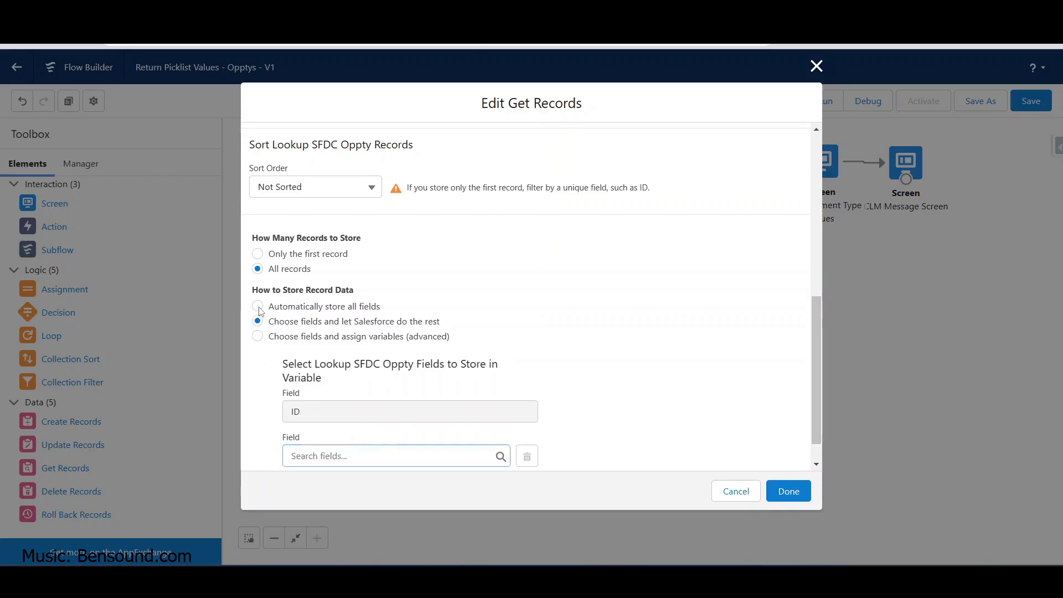
left_click(662, 342)
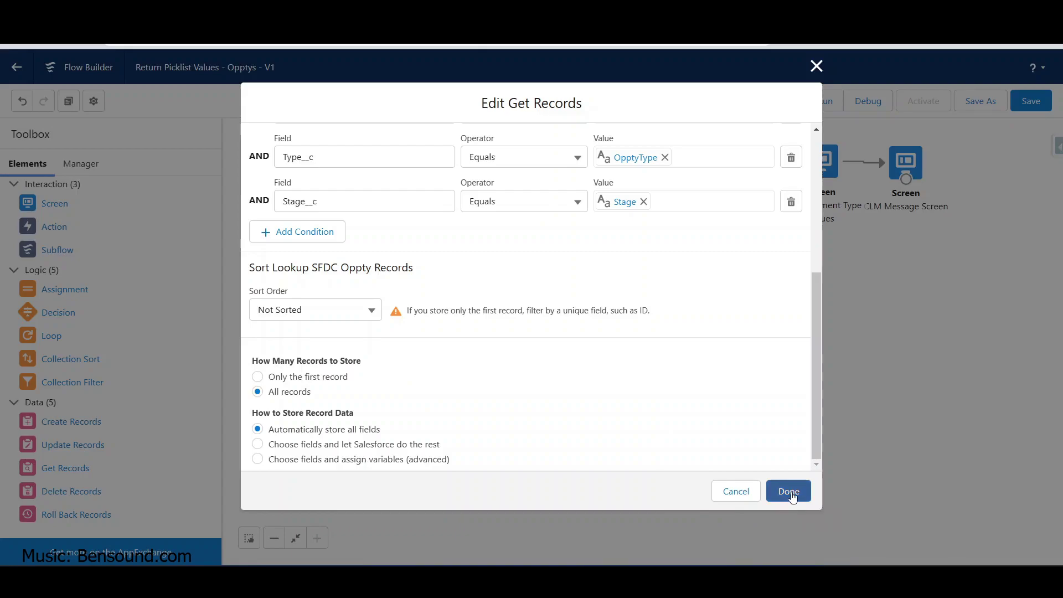
left_click(788, 491)
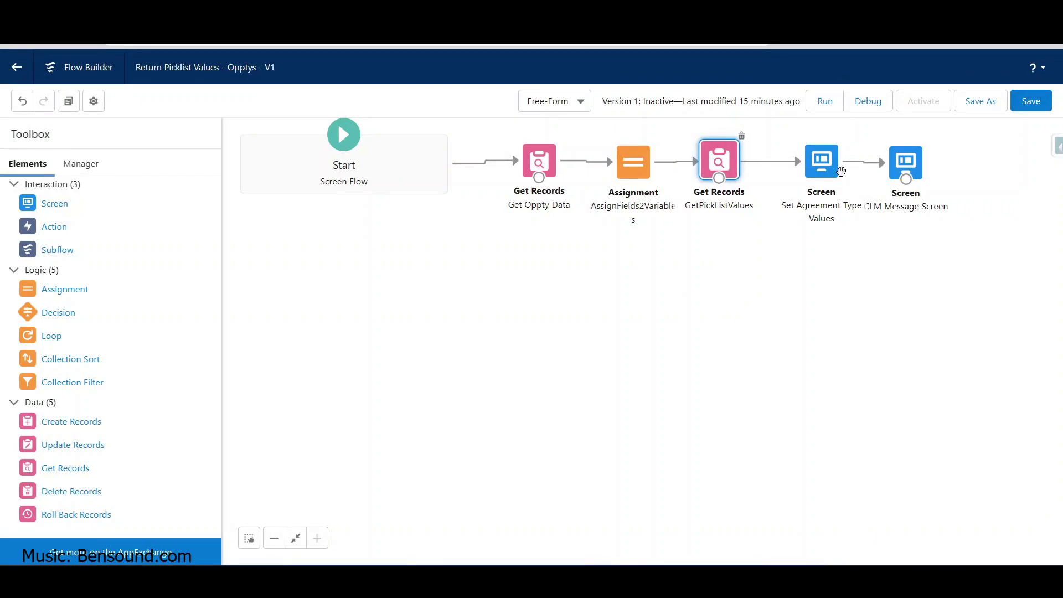
Open the Set Agreement Type Values screen in the Edit Screen window
double_click(829, 170)
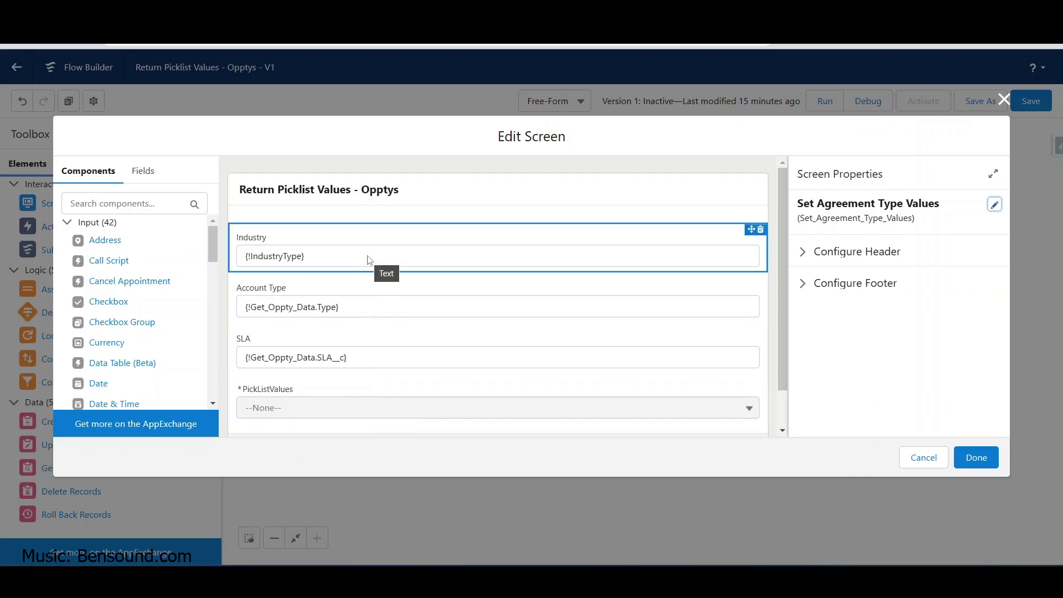
Relabel the Industry field as Lead Source, with the API name regenerated as Lead_Source
left_click(364, 238)
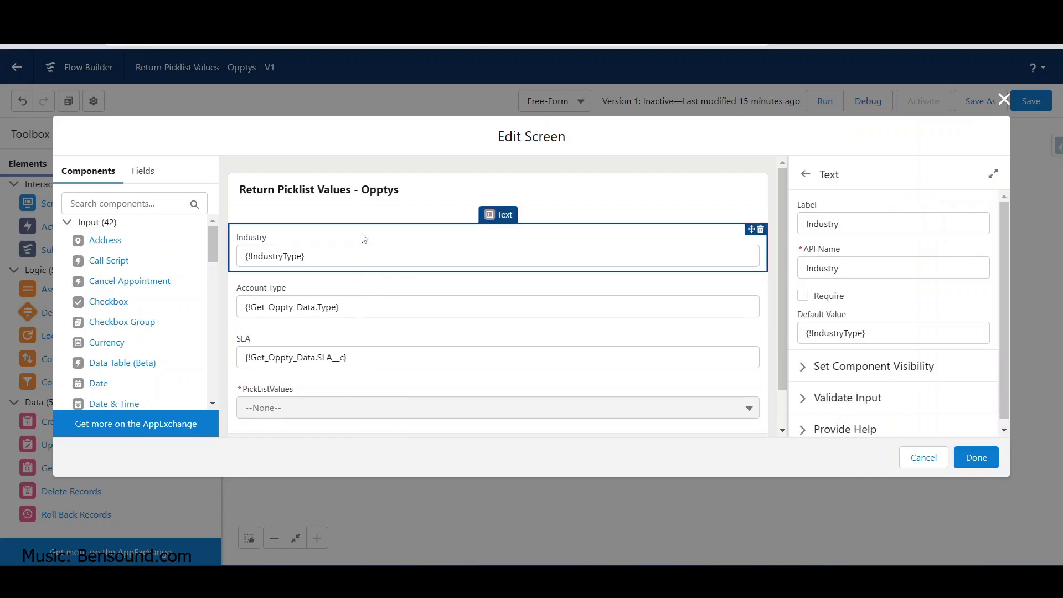
double_click(855, 220)
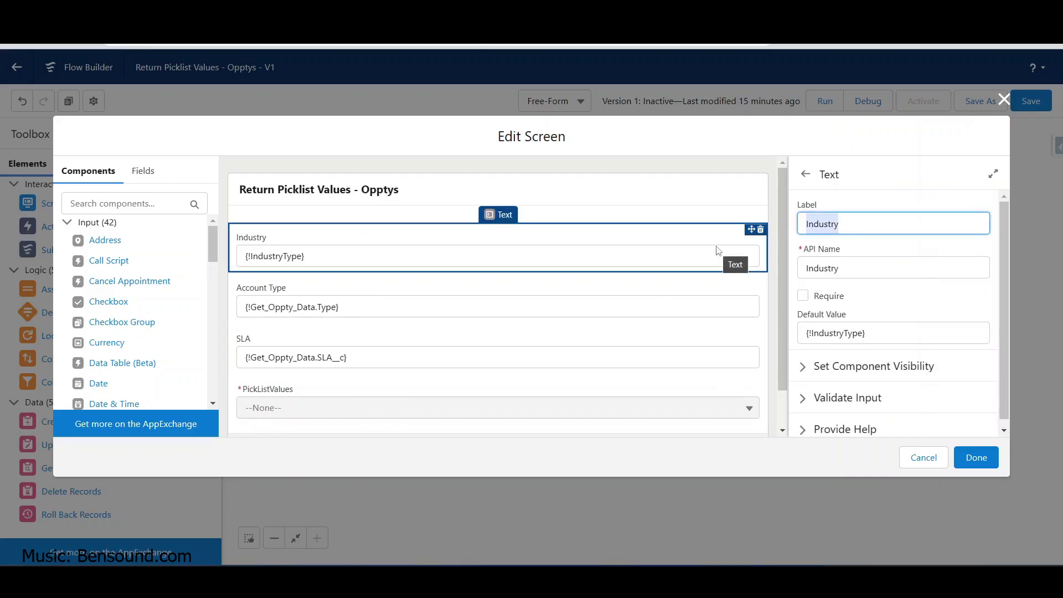
key("BackSpace")
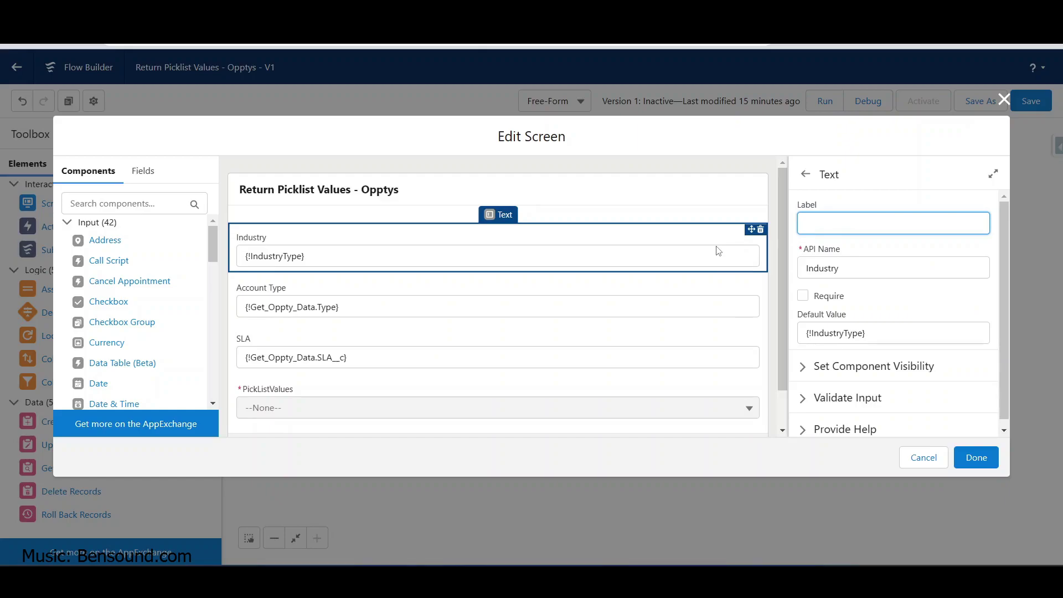
type("Lead Source")
key("Tab")
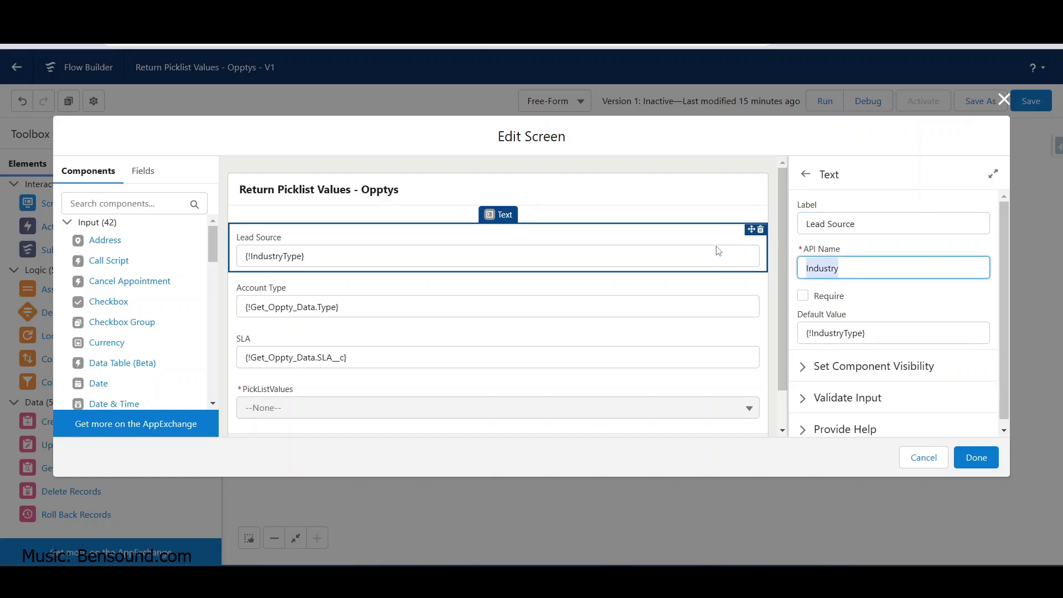
key("BackSpace")
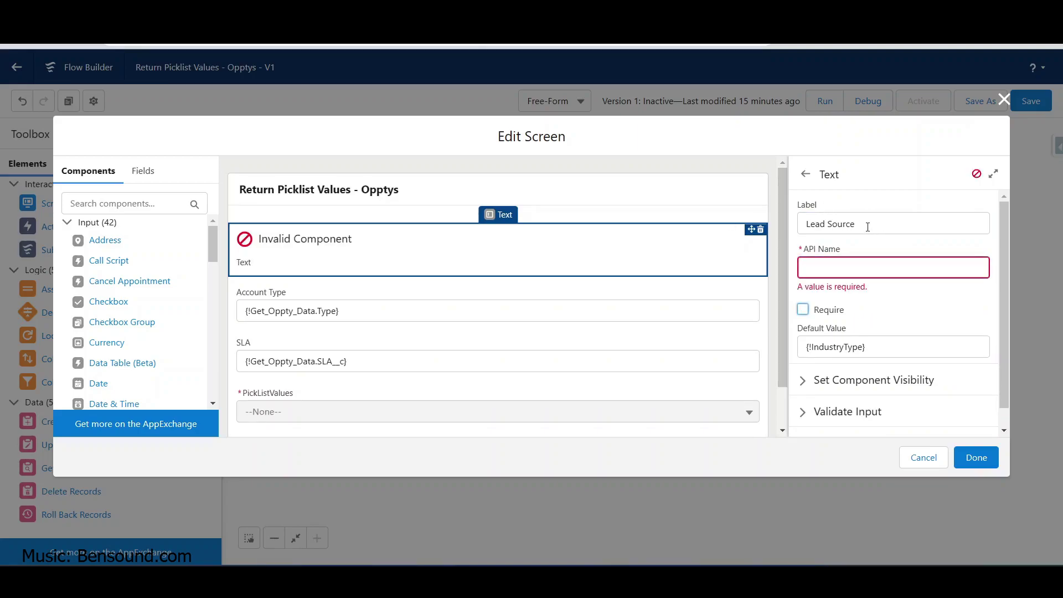
left_click(867, 226)
key("Tab")
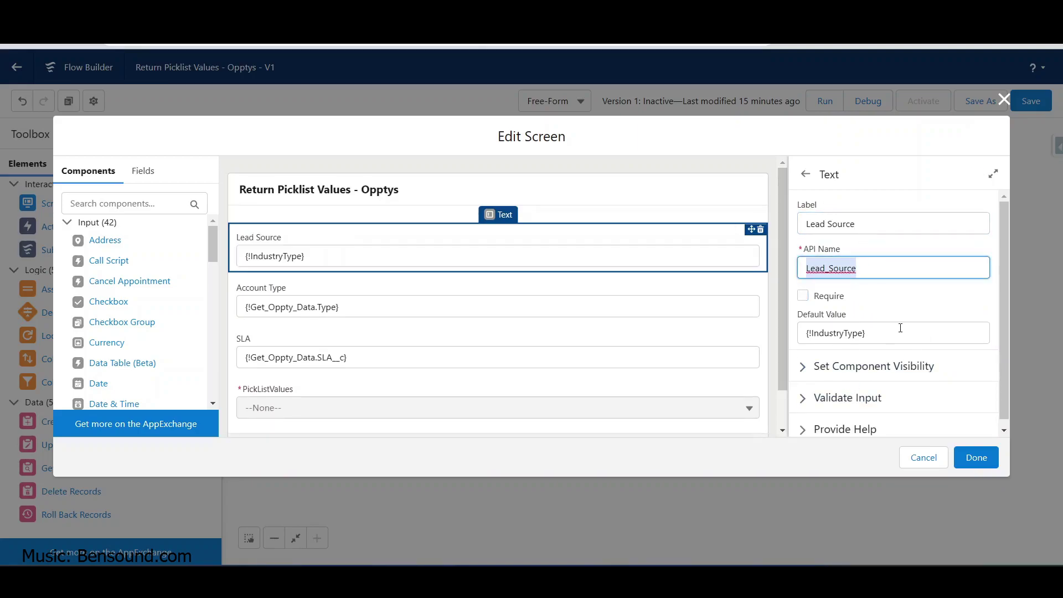
Replace the {!IndustryType} default value with the LeadSource variable
left_click(900, 328)
key("BackSpace")
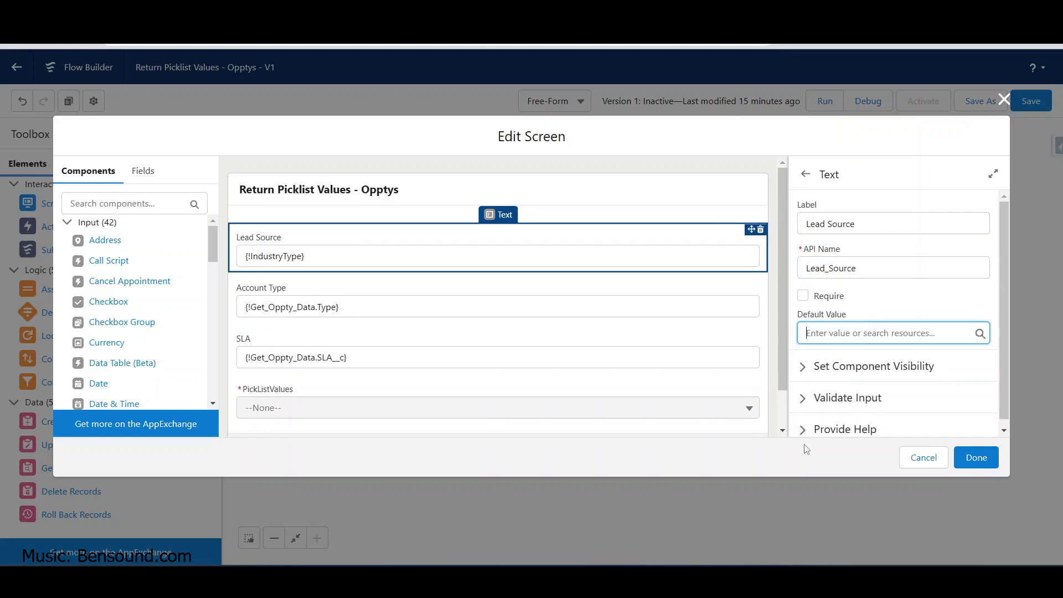
left_click(838, 332)
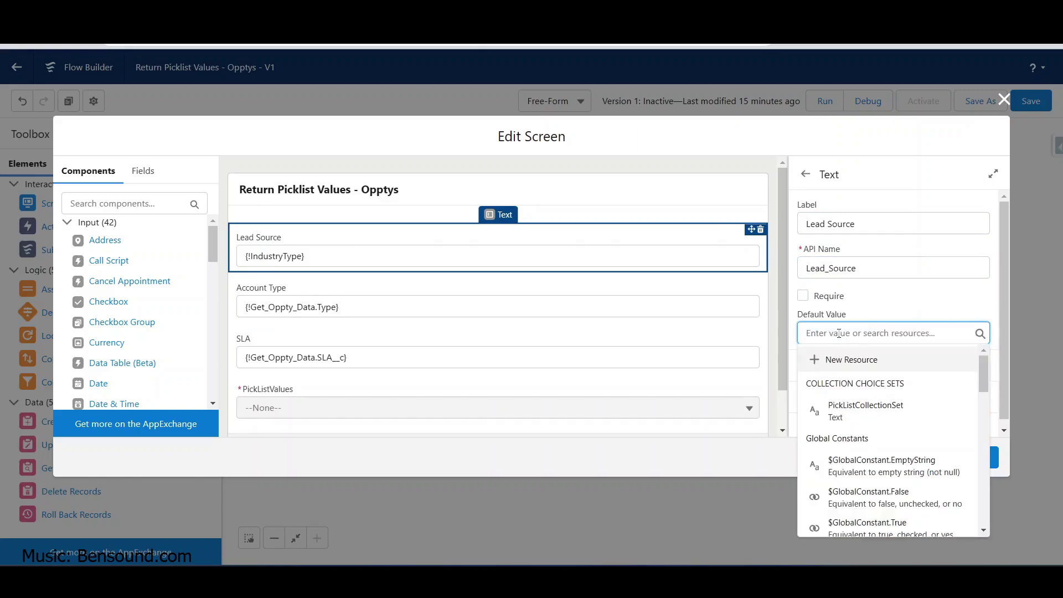
type("lead")
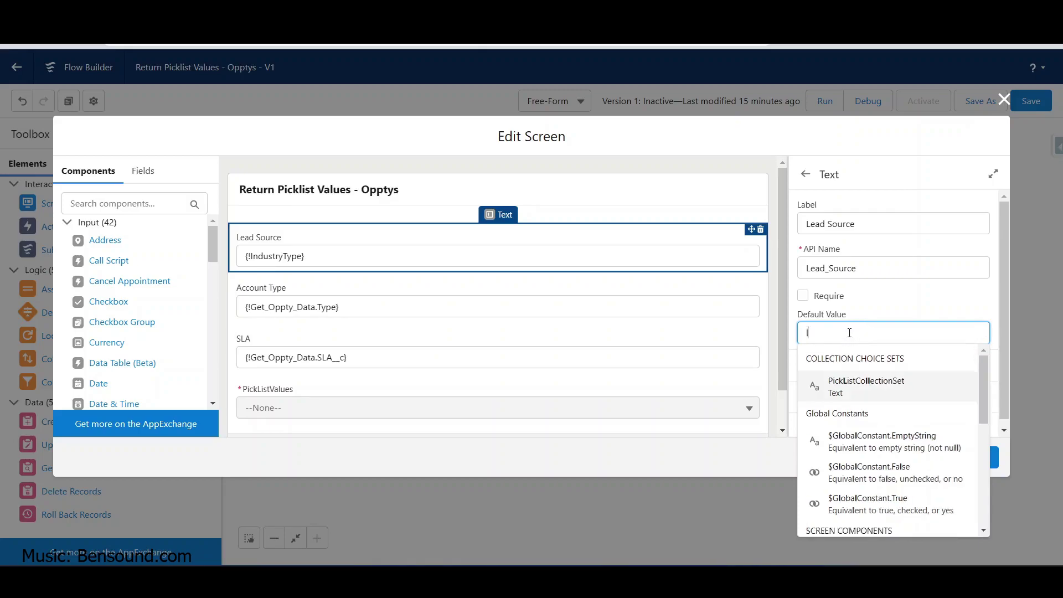
left_click(864, 386)
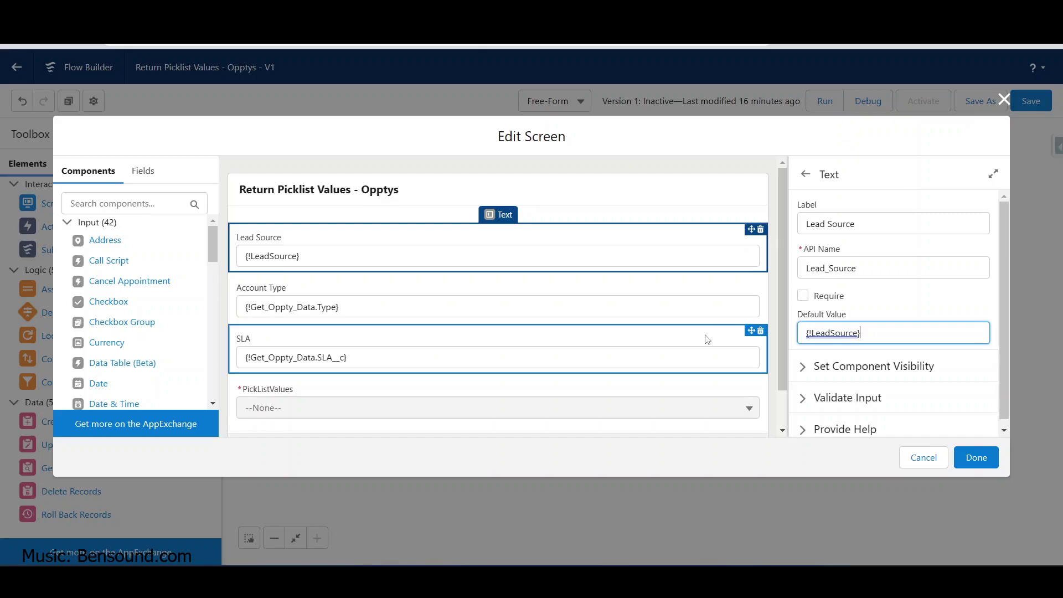
Relabel the Account Type field as Oppty Type, with the API name regenerated as Oppty_Type
left_click(463, 308)
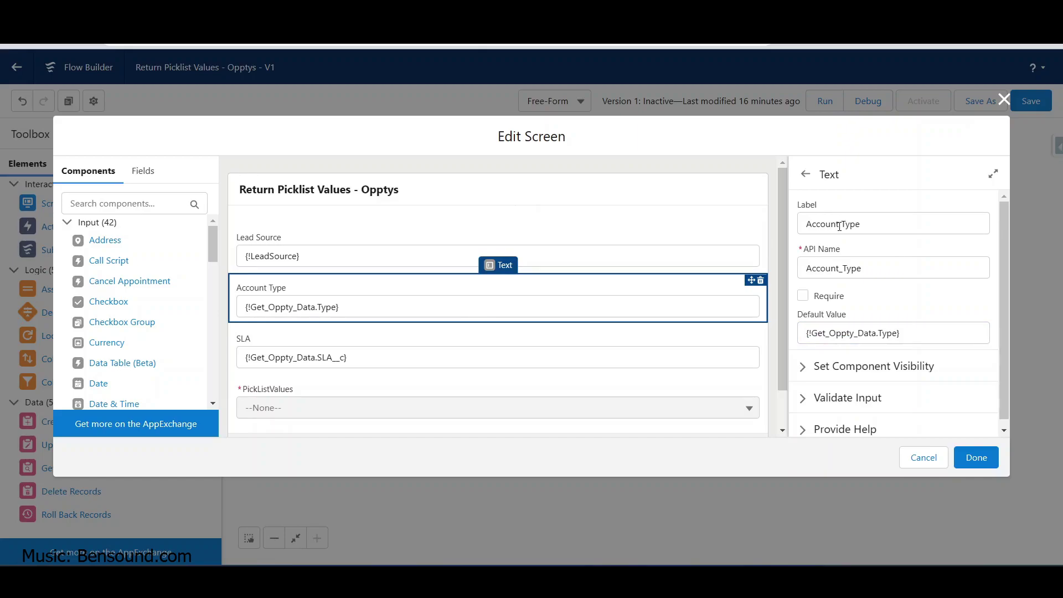
left_click_drag(838, 224, 771, 229)
type("Oppty")
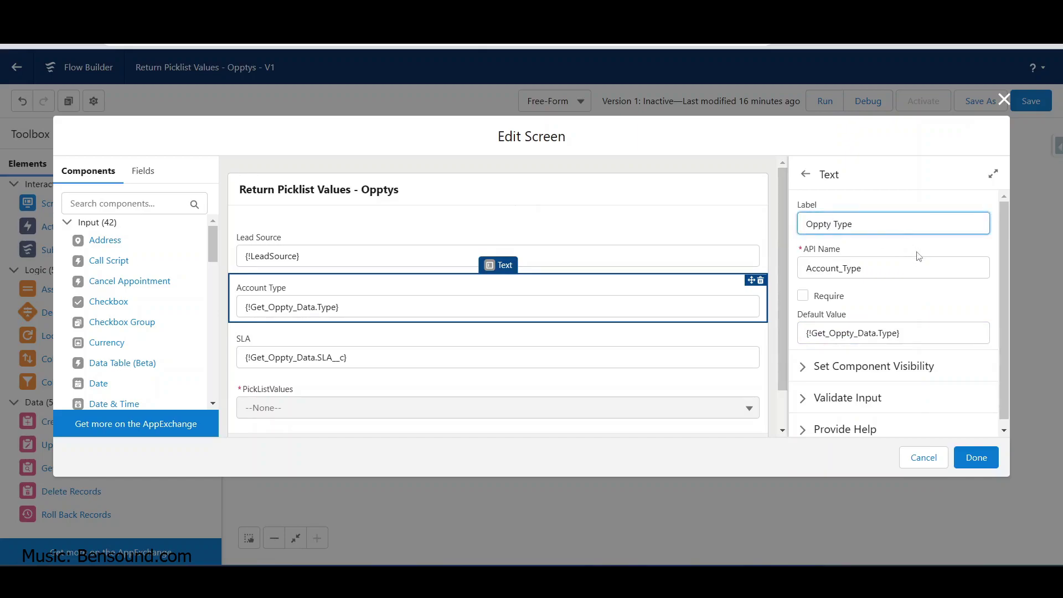
double_click(862, 260)
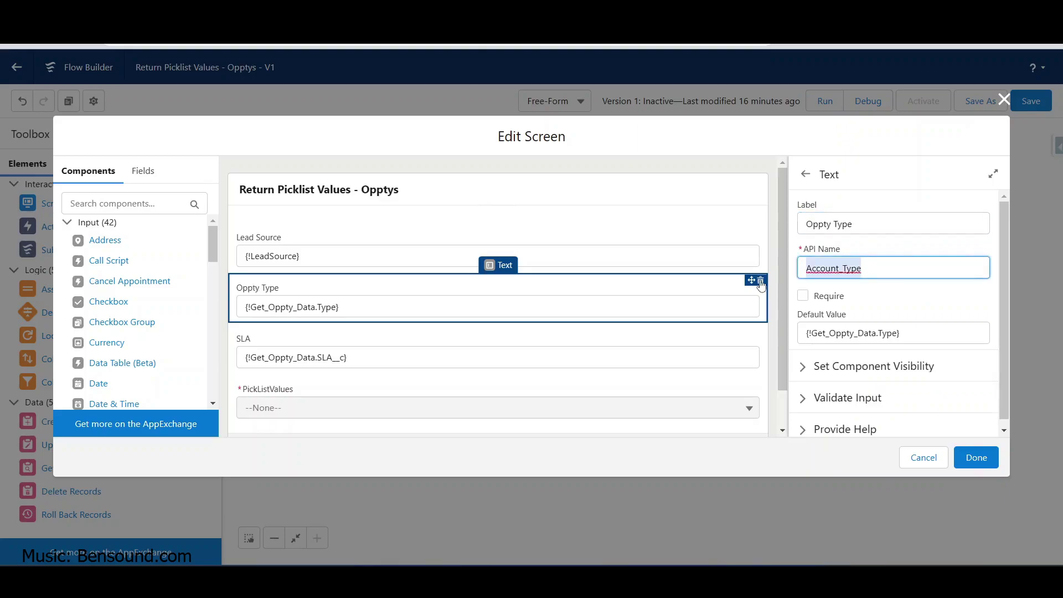
key("BackSpace")
left_click(866, 224)
key("Tab")
Set the Oppty Type field's default value to {!Get_Oppty_Data.Type}
left_click(910, 333)
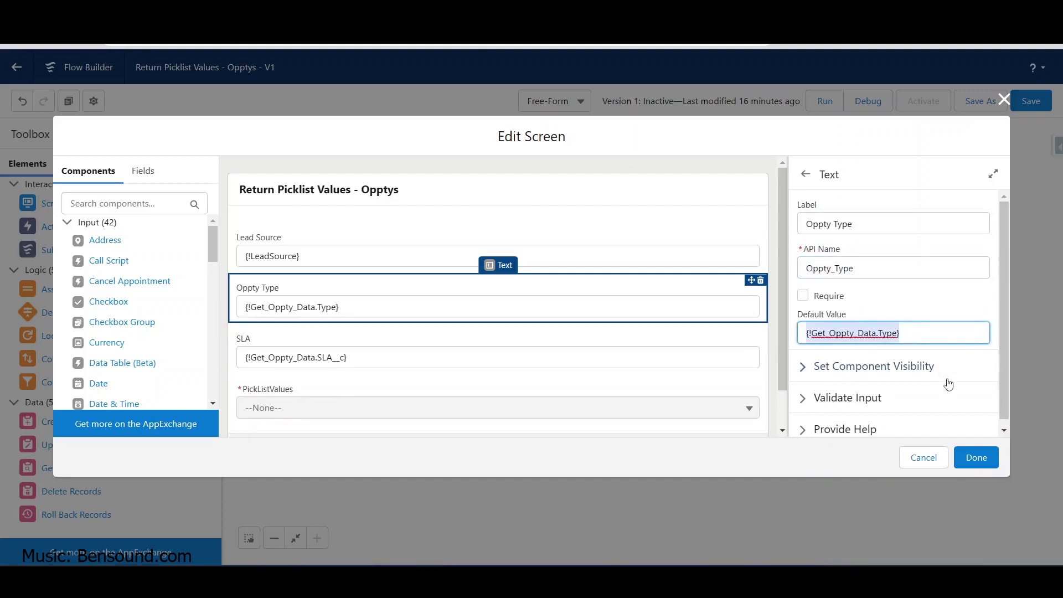
key("End")
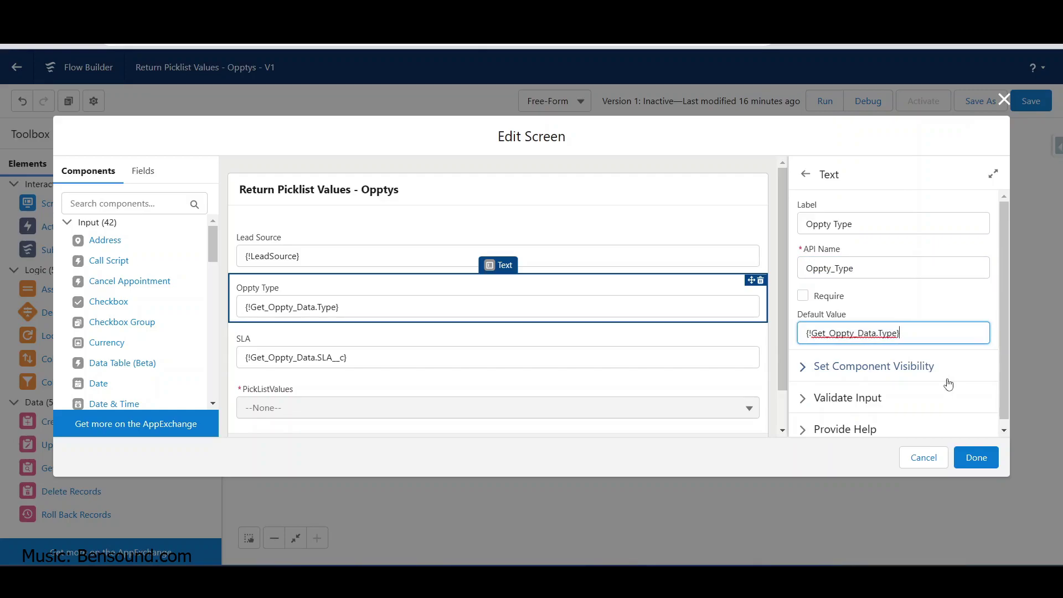
key("ctrl+a")
key("BackSpace")
type("get")
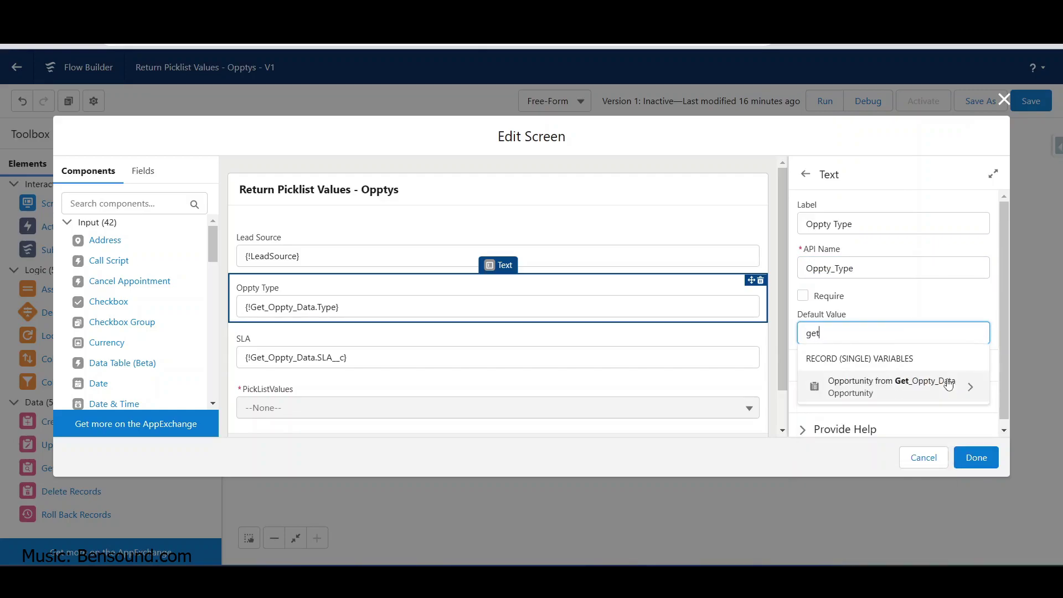
left_click(886, 394)
key("BackSpace")
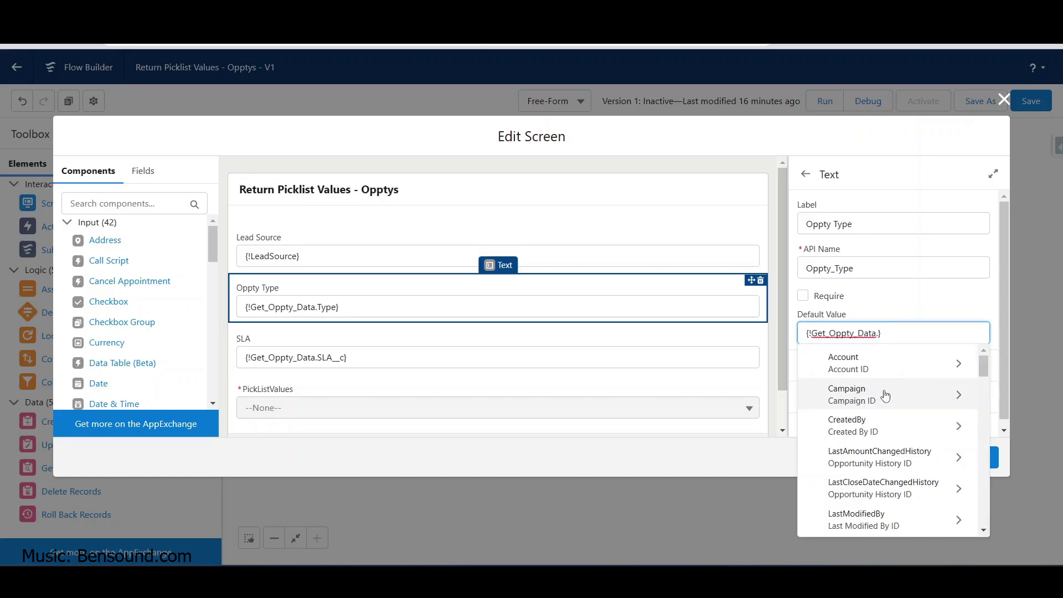
type("typ")
left_click(862, 369)
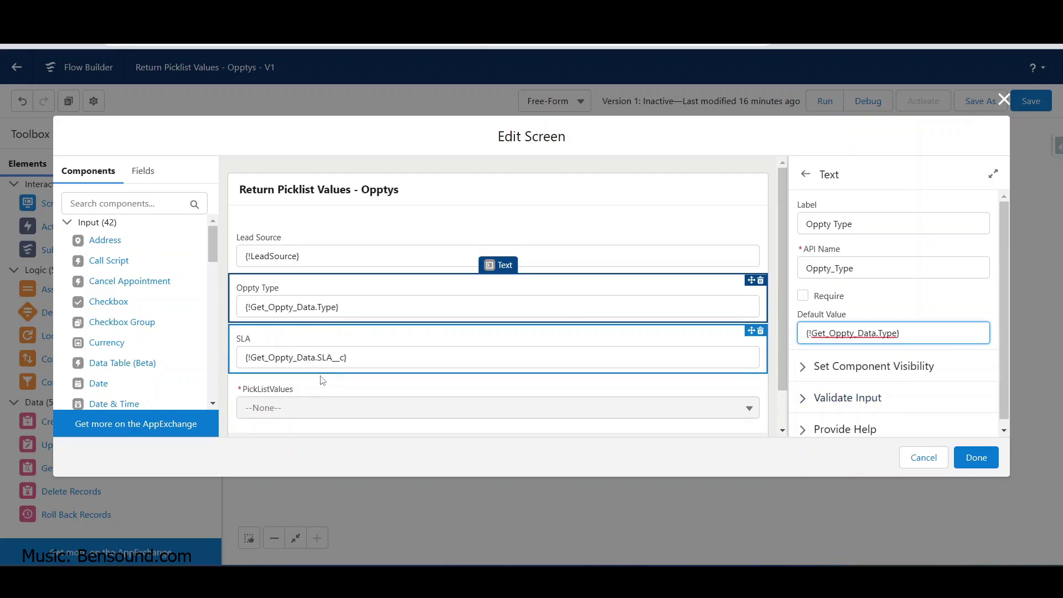
Clear the SLA field's API name and relabel it Stage Name, generating API name Stage_Name
left_click(341, 343)
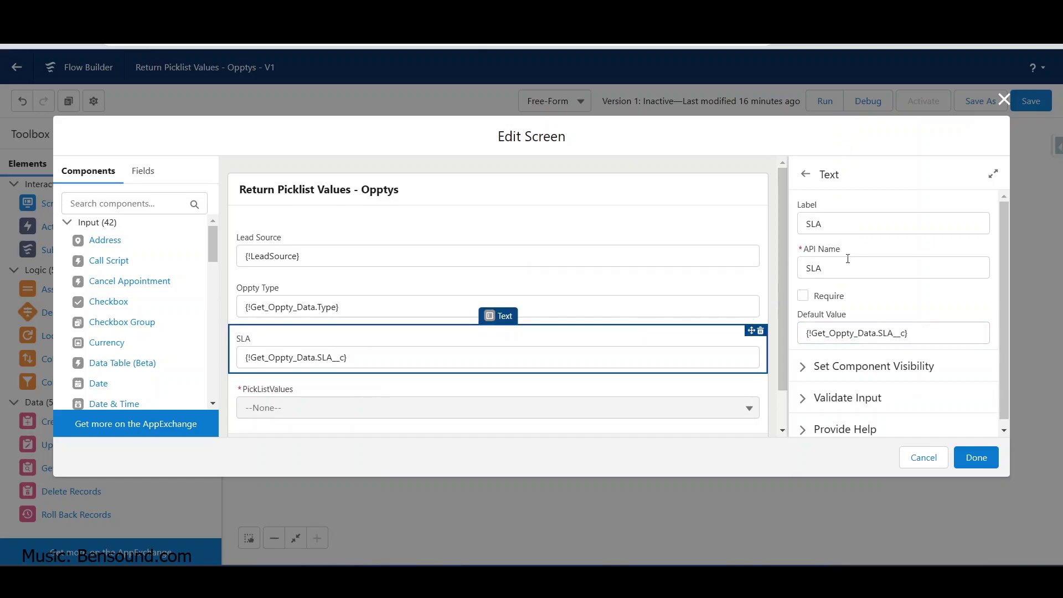
left_click(824, 267)
key("ctrl+a")
key("BackSpace")
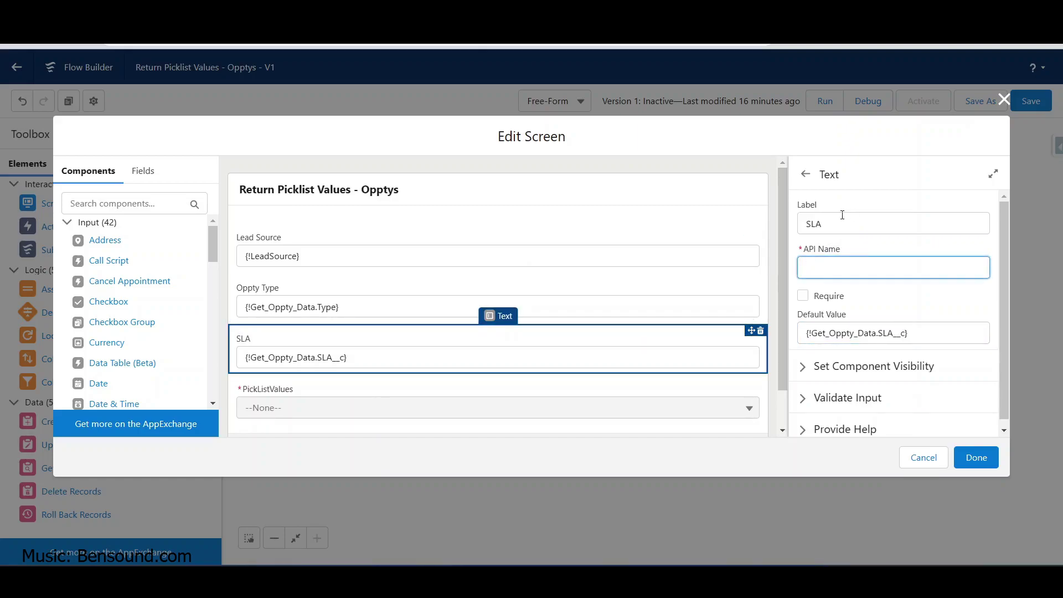
left_click(842, 217)
key("ctrl+a")
type("Stage")
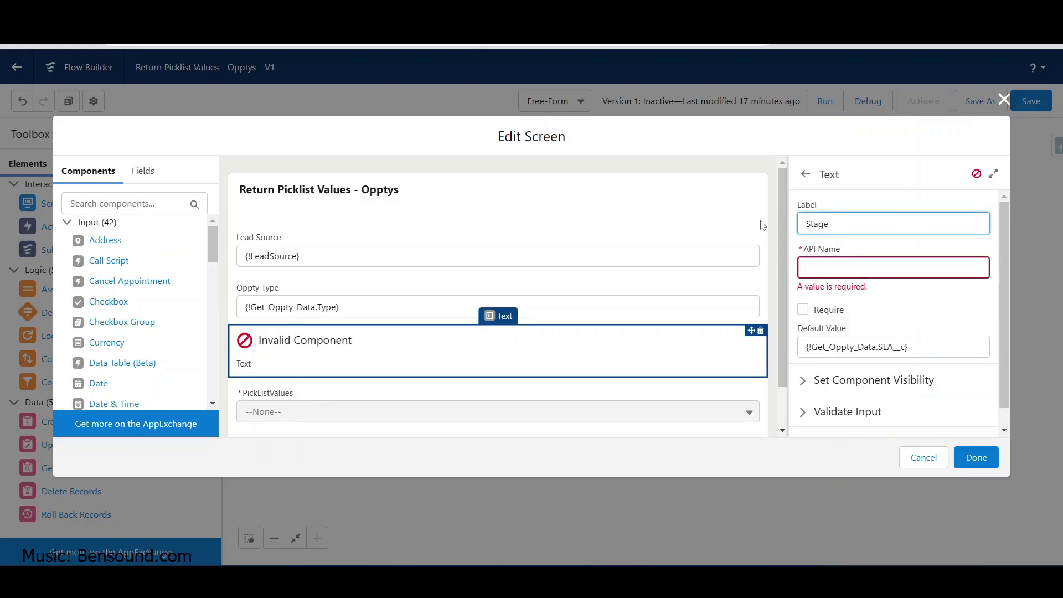
type(" Name")
key("Tab")
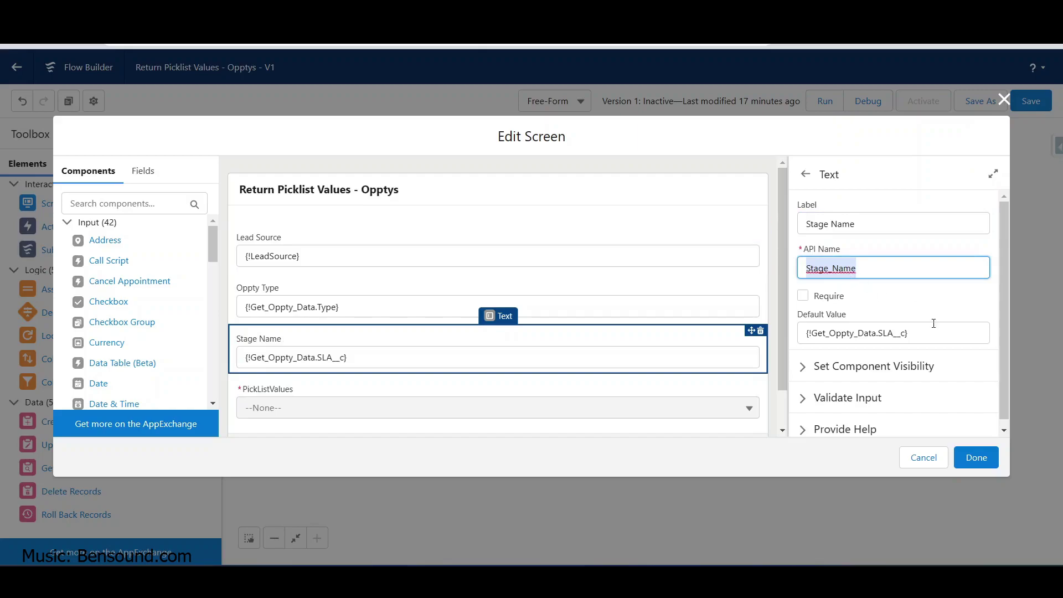
Set the Stage Name field's default value to {!Get_Oppty_Data.StageName}
left_click_drag(933, 330, 795, 336)
key("BackSpace")
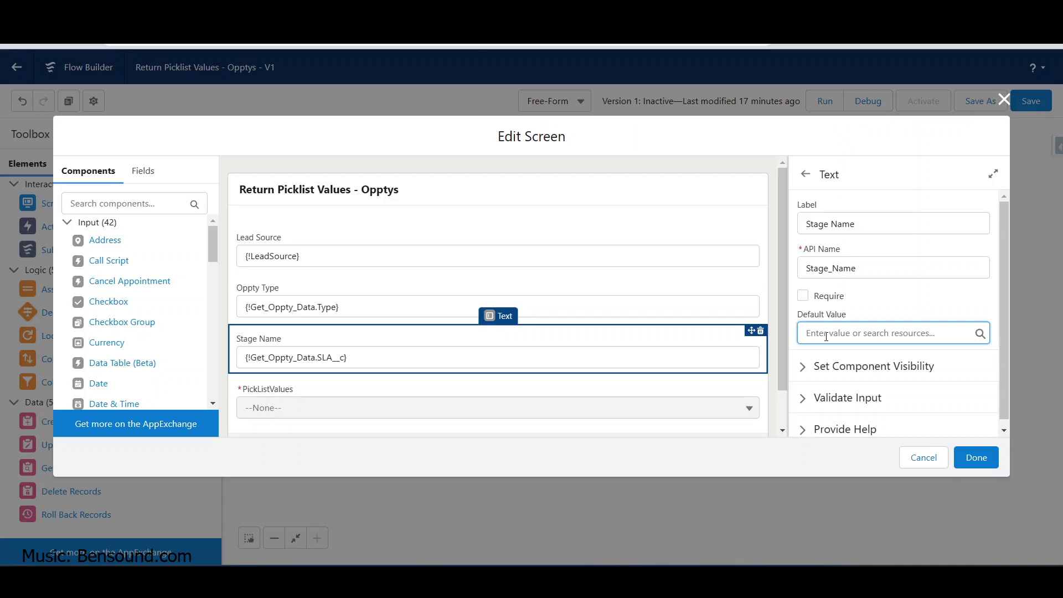
type("get")
left_click(867, 395)
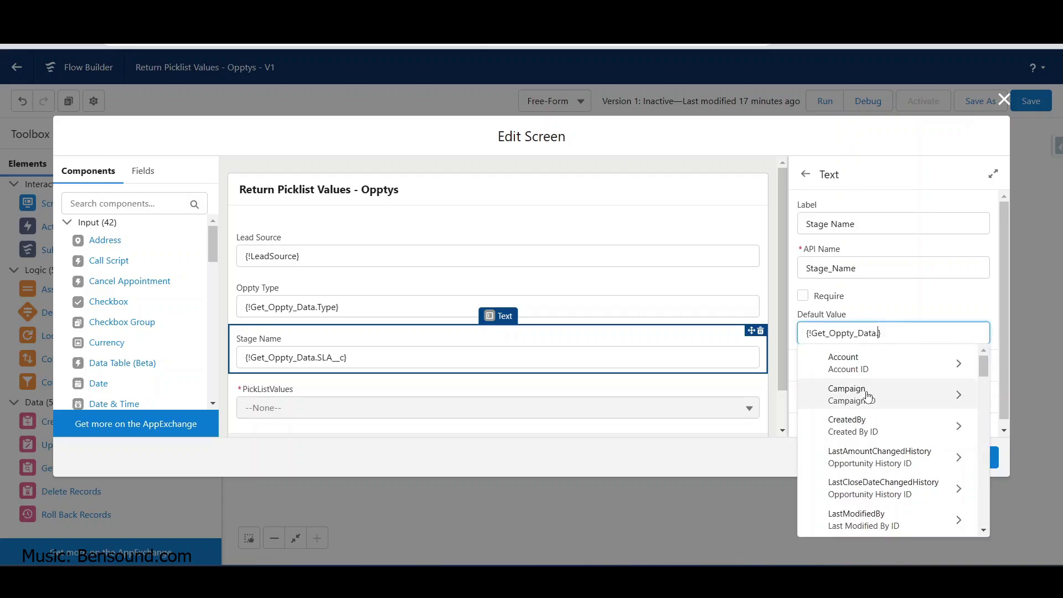
key("BackSpace")
type(".stag")
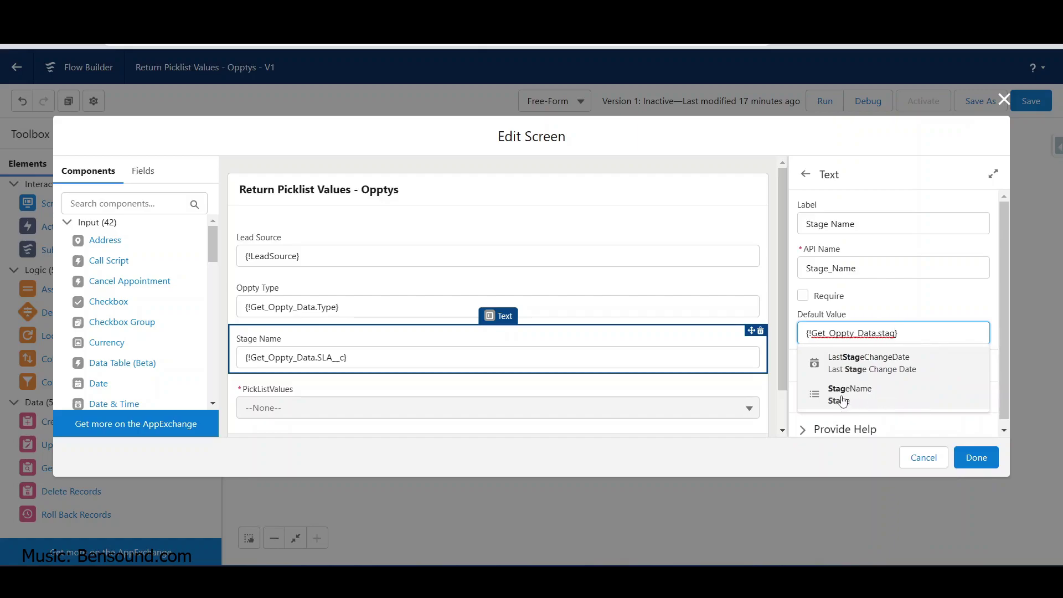
left_click(851, 394)
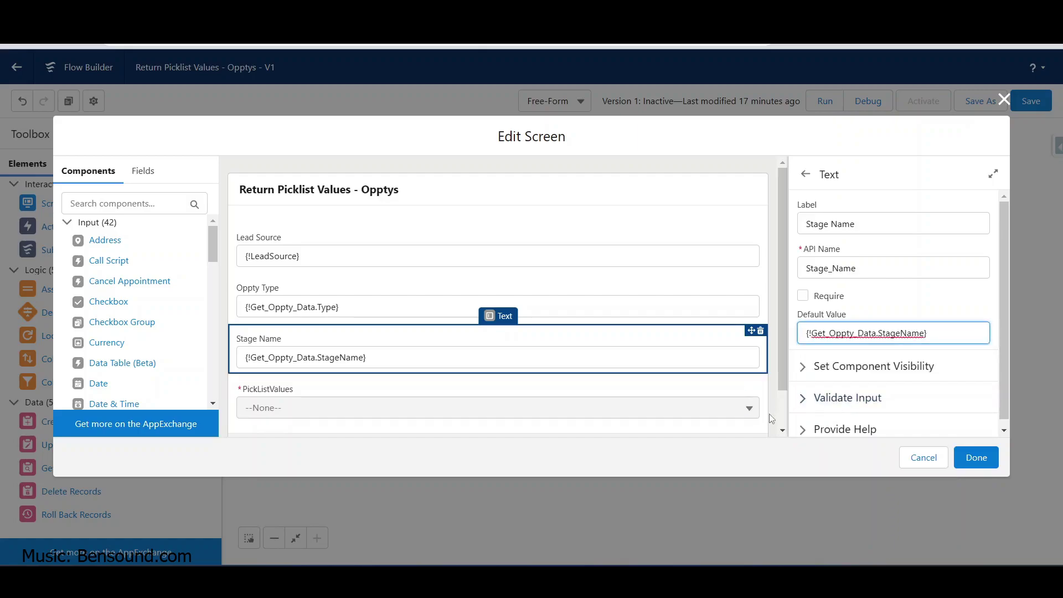
key("Tab")
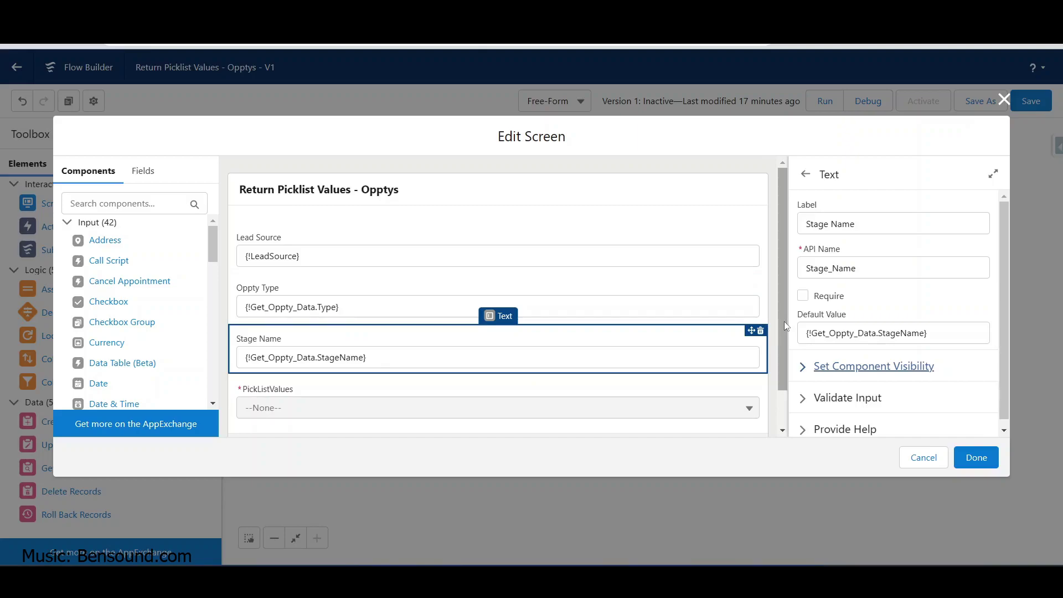
Select the PickListValues picklist, keep Component Type as Picklist, and list its choice sets
scroll(784, 321, "down", 2)
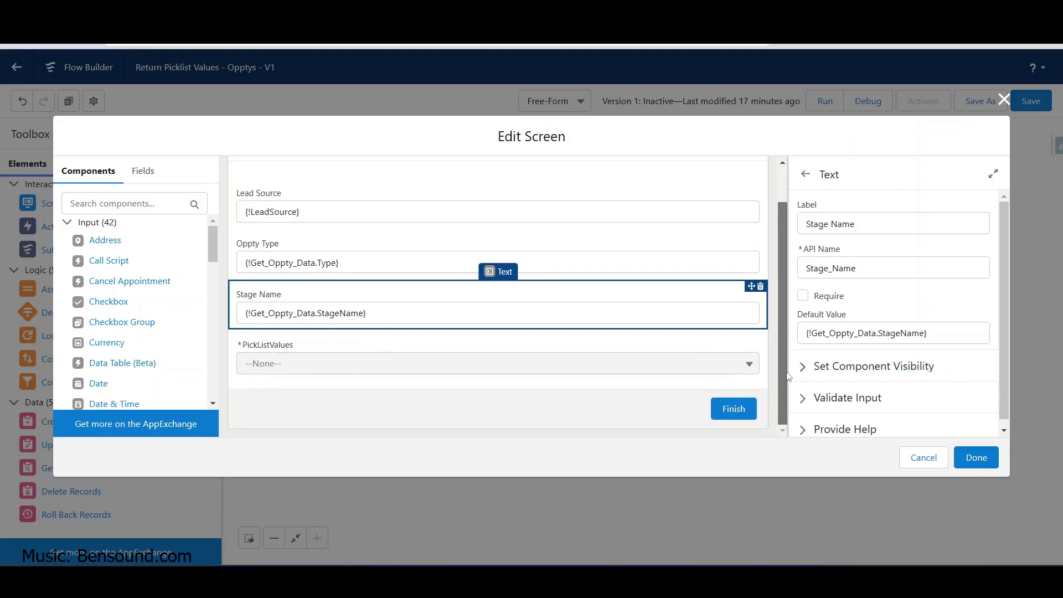
left_click(314, 362)
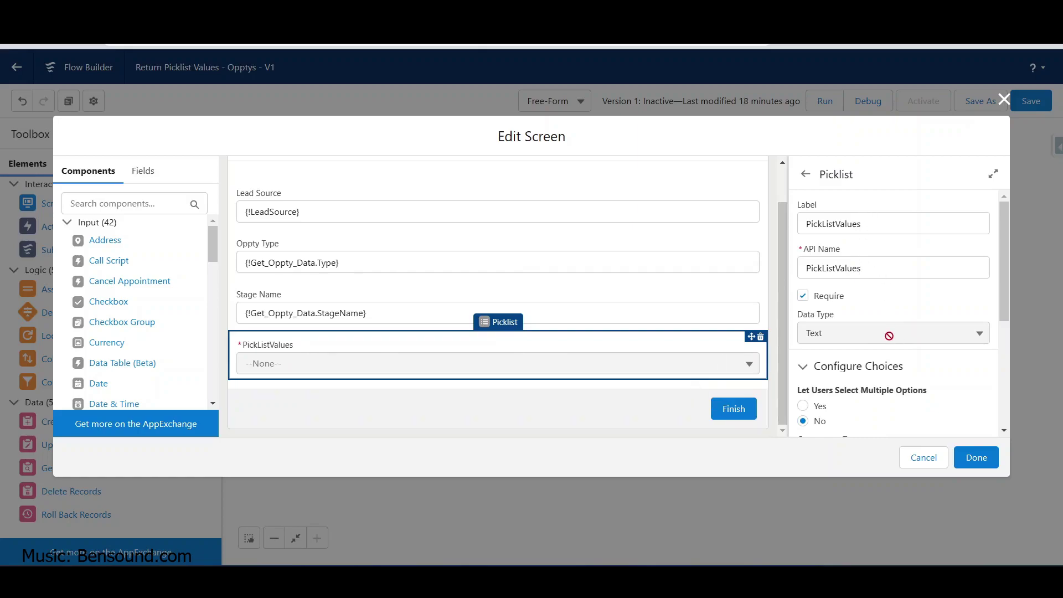
left_click_drag(1005, 282, 1011, 377)
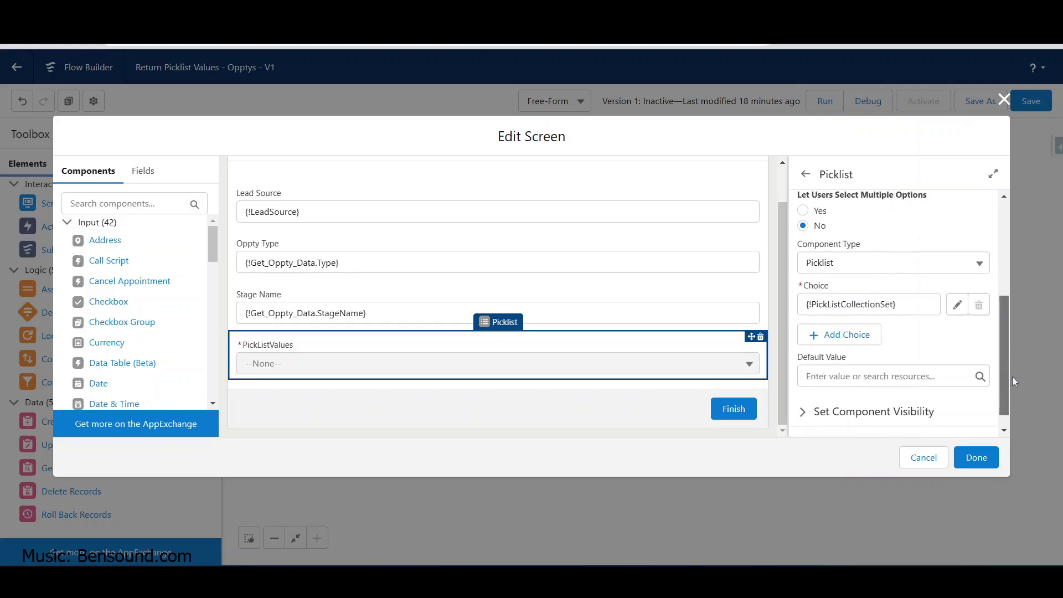
left_click_drag(1011, 376, 1014, 341)
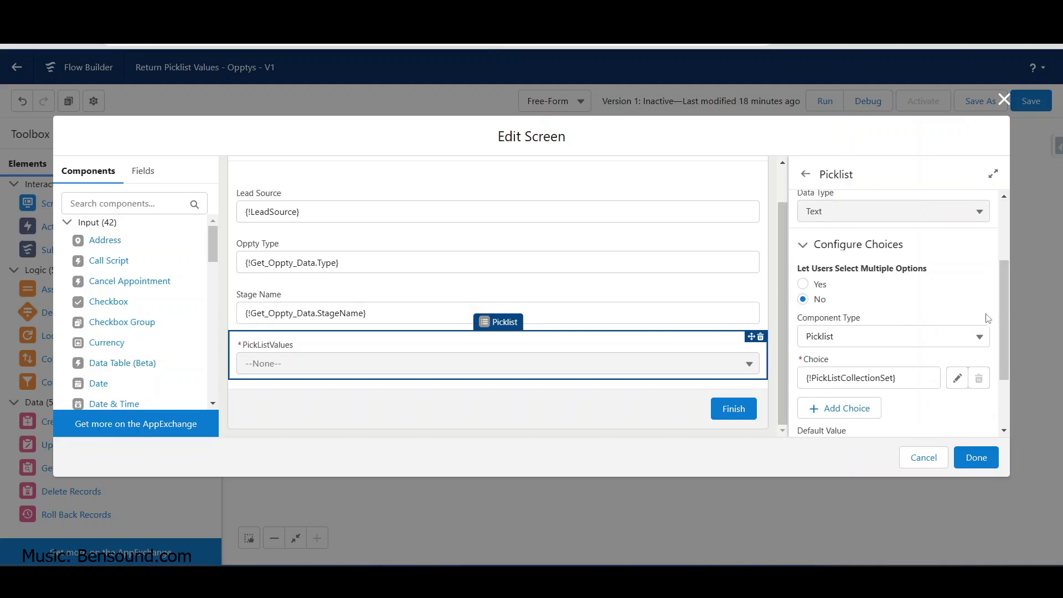
left_click_drag(1004, 324, 1007, 395)
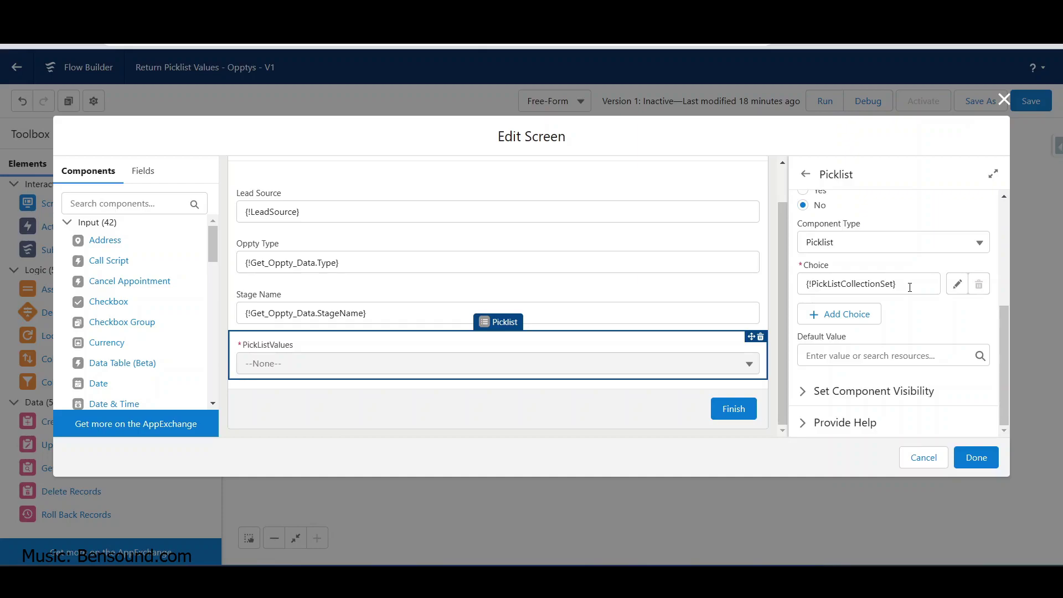
left_click(959, 248)
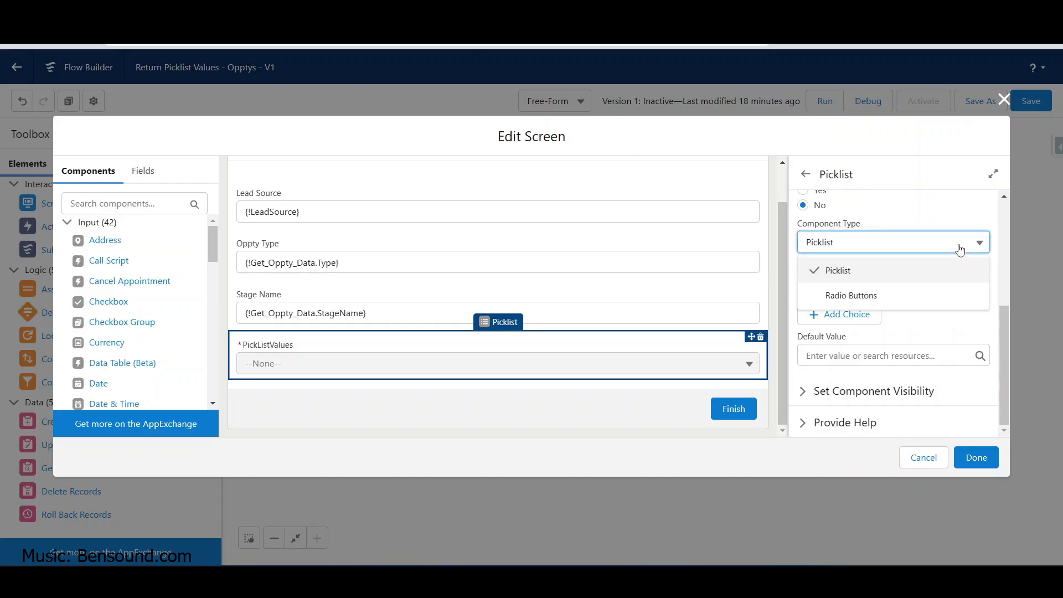
left_click(841, 272)
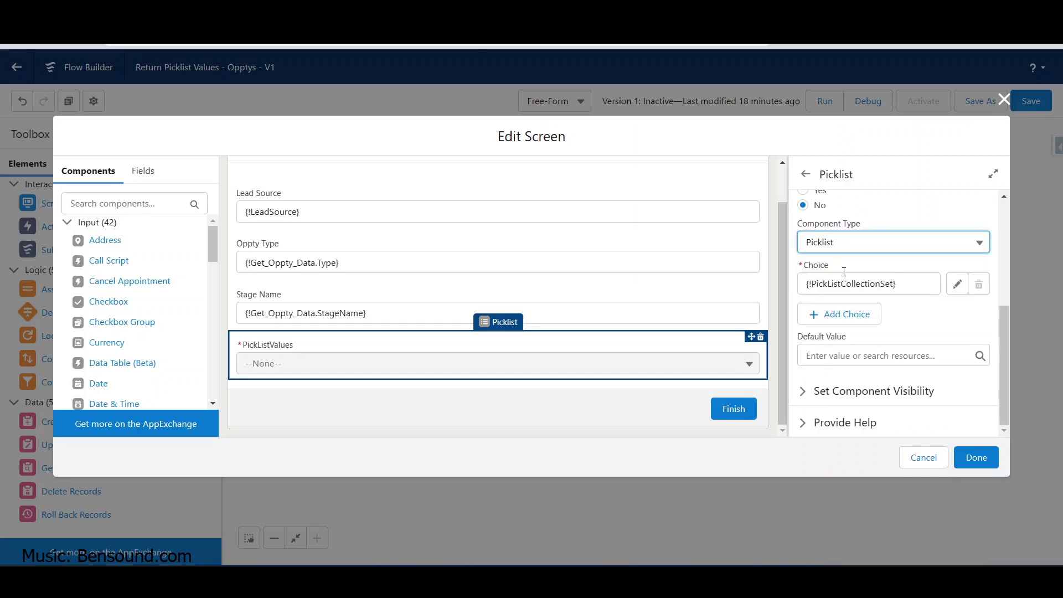
left_click(908, 284)
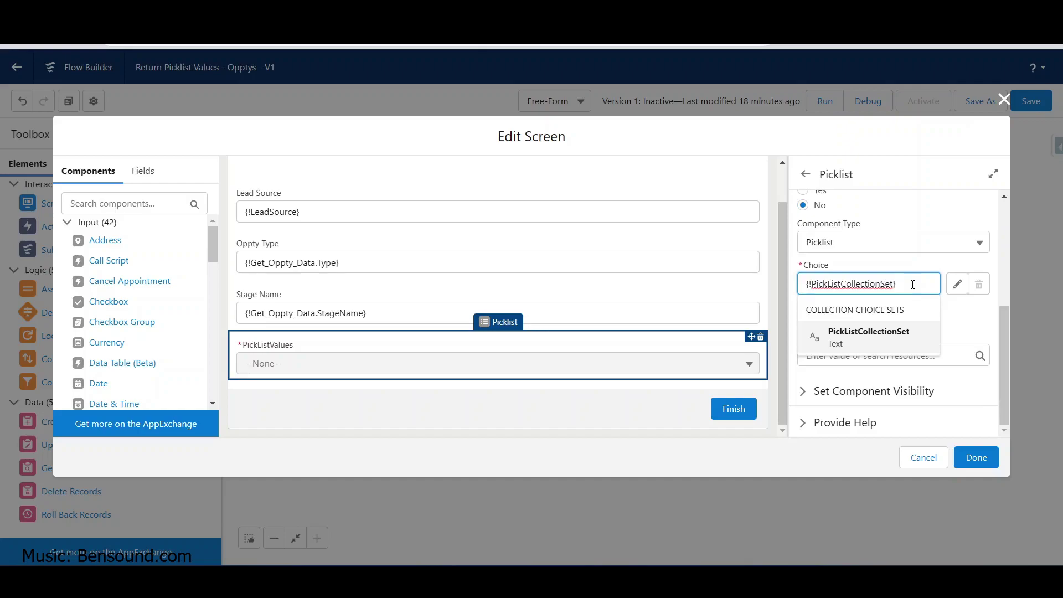
In the PickListCollectionSet editor, reselect the {!GetPickListValues} collection
left_click(956, 284)
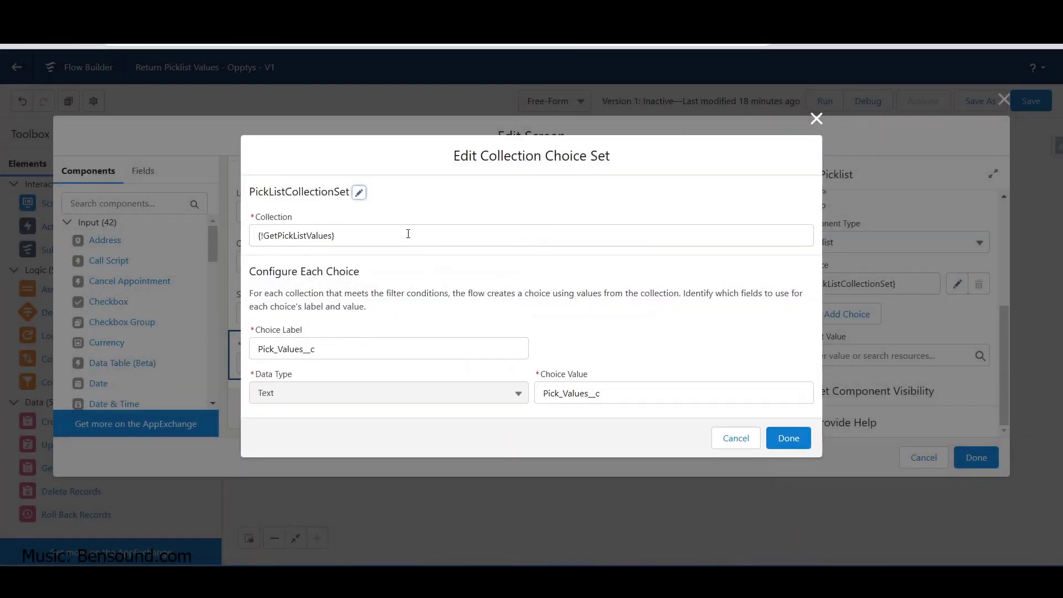
left_click_drag(413, 230, 258, 235)
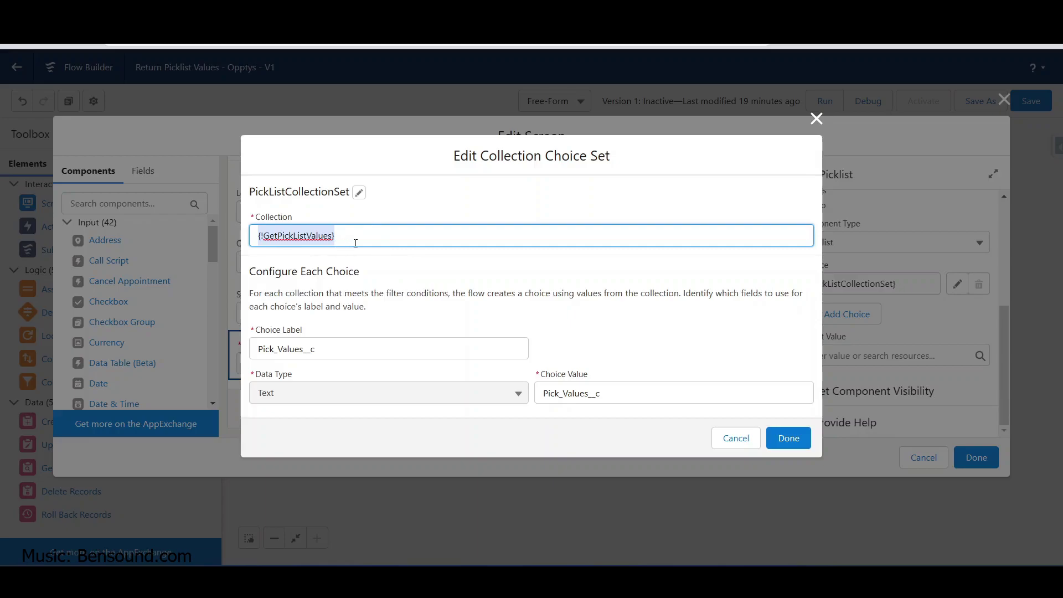
key("BackSpace")
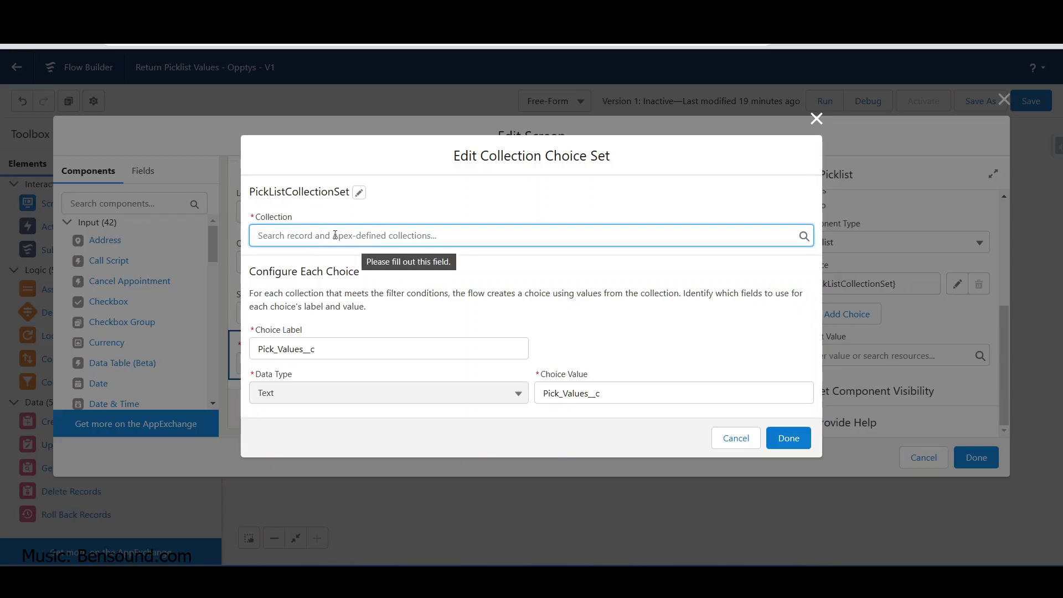
left_click(303, 235)
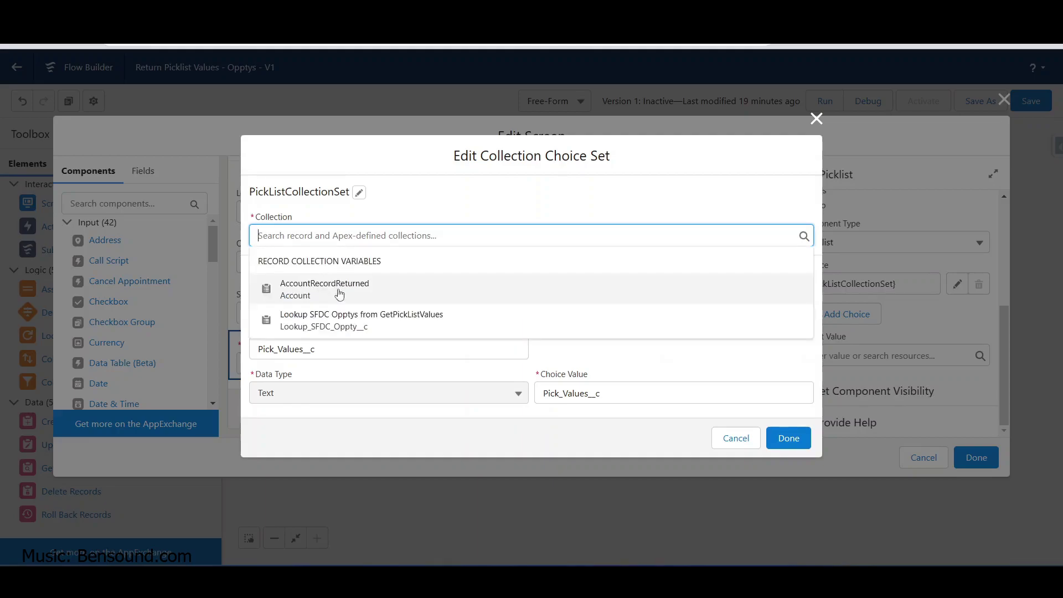
left_click(347, 330)
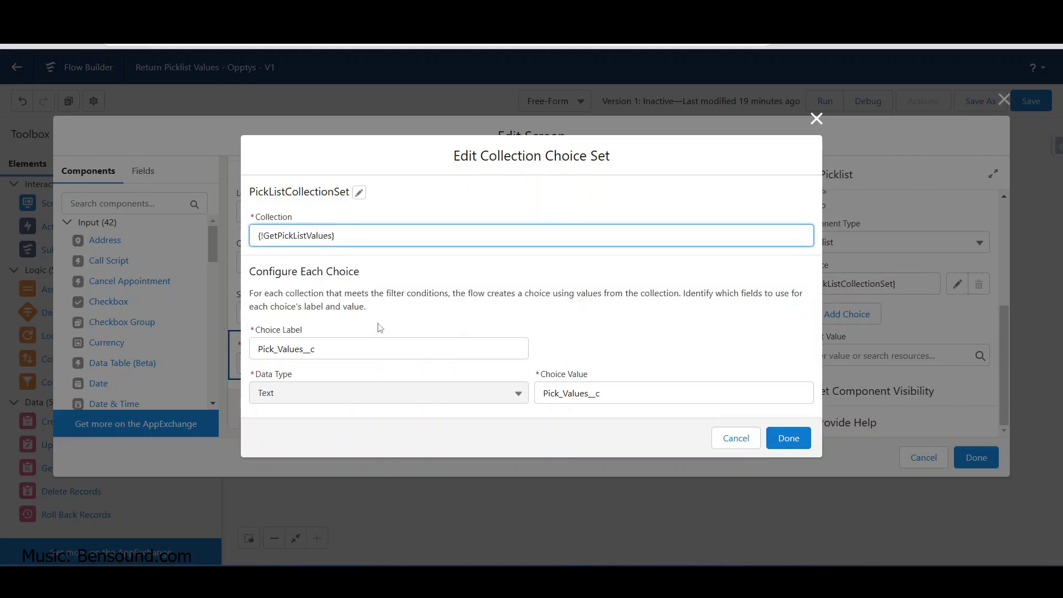
key("Tab")
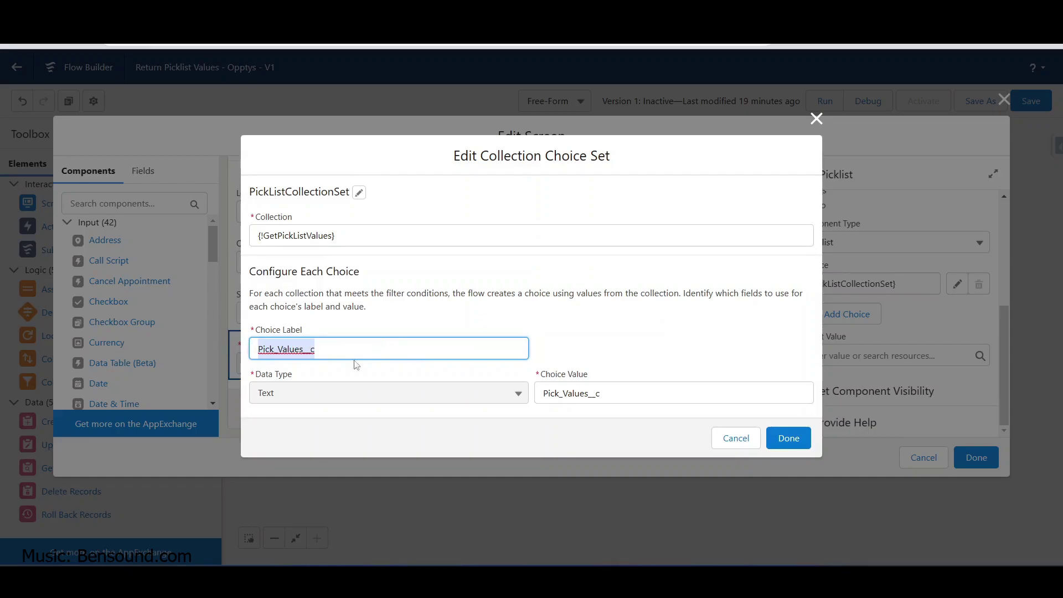
Clear Pick_Values__c from the Choice Label and Choice Value fields
key("BackSpace")
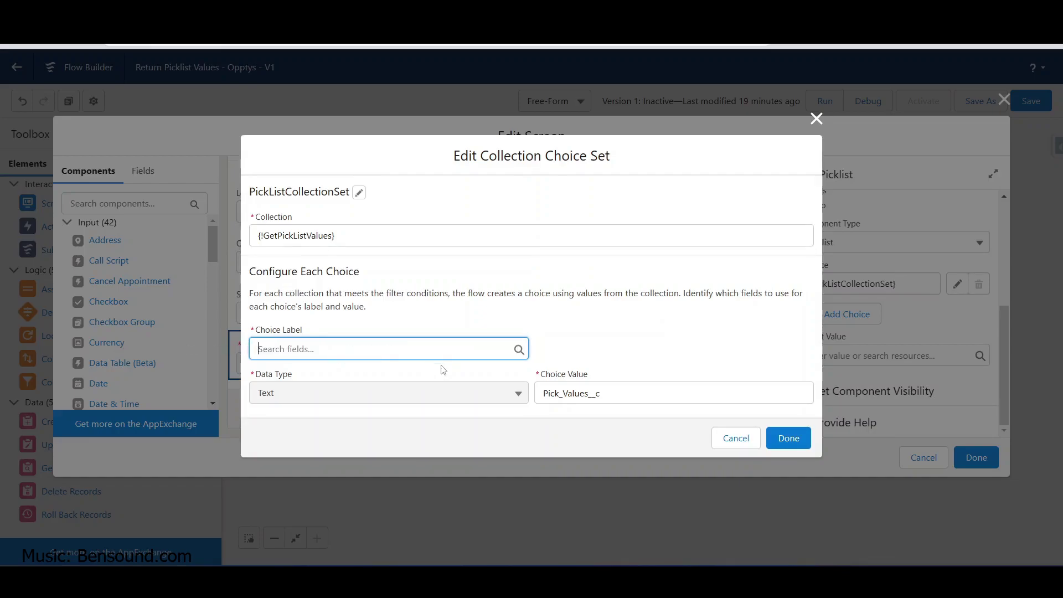
left_click(598, 409)
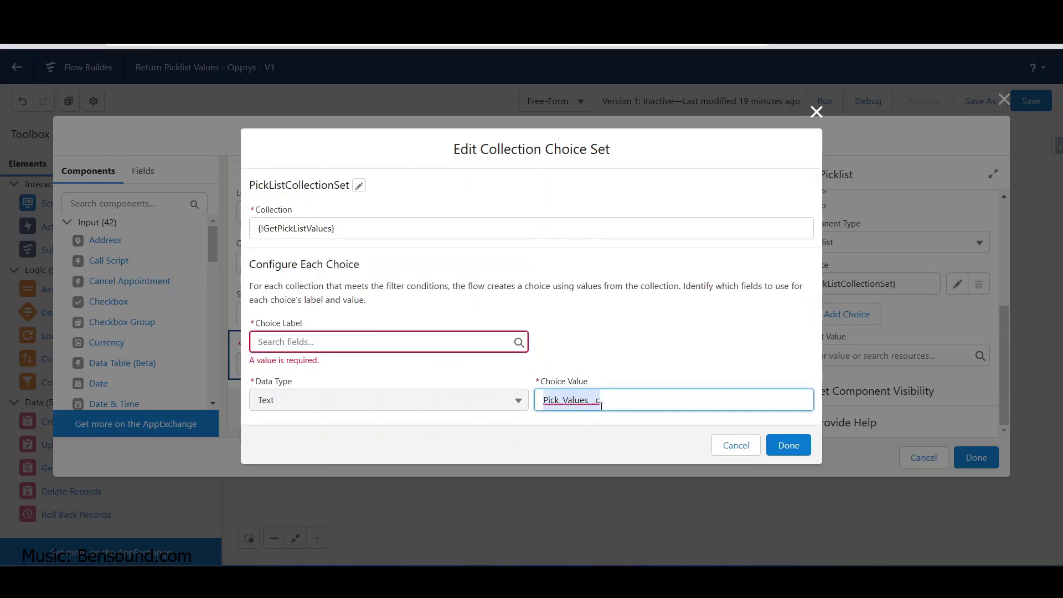
mouse_move(613, 402)
left_mouse_down()
mouse_move(518, 399)
mouse_move(608, 408)
left_mouse_up()
key("BackSpace")
left_click(447, 340)
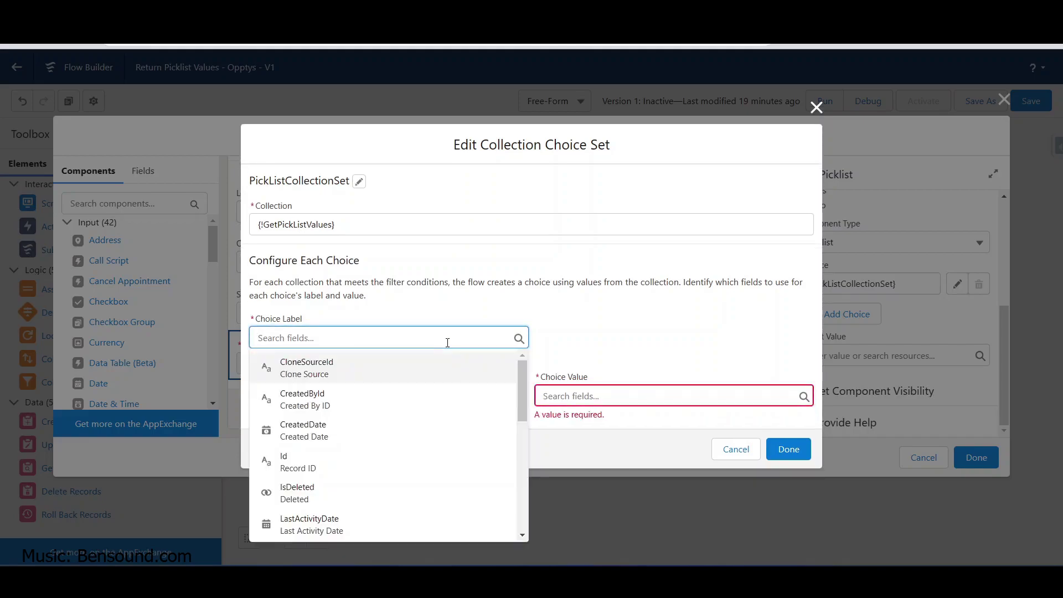
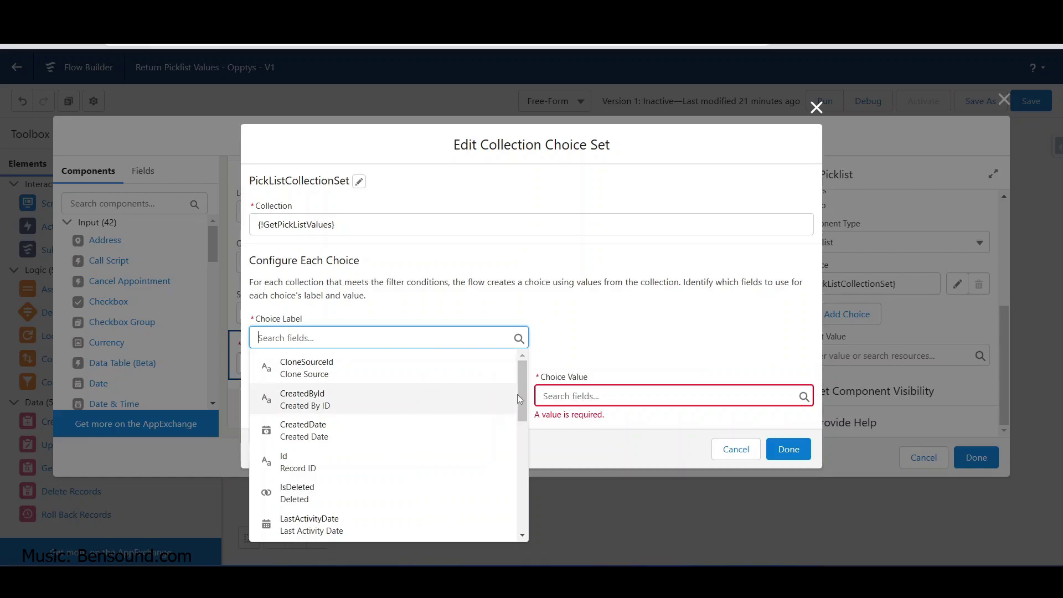
In the PickListCollectionSet choice set, set Choice Label to Picklist_Value__c and search 'id' for Choice Value
left_click_drag(522, 390, 528, 408)
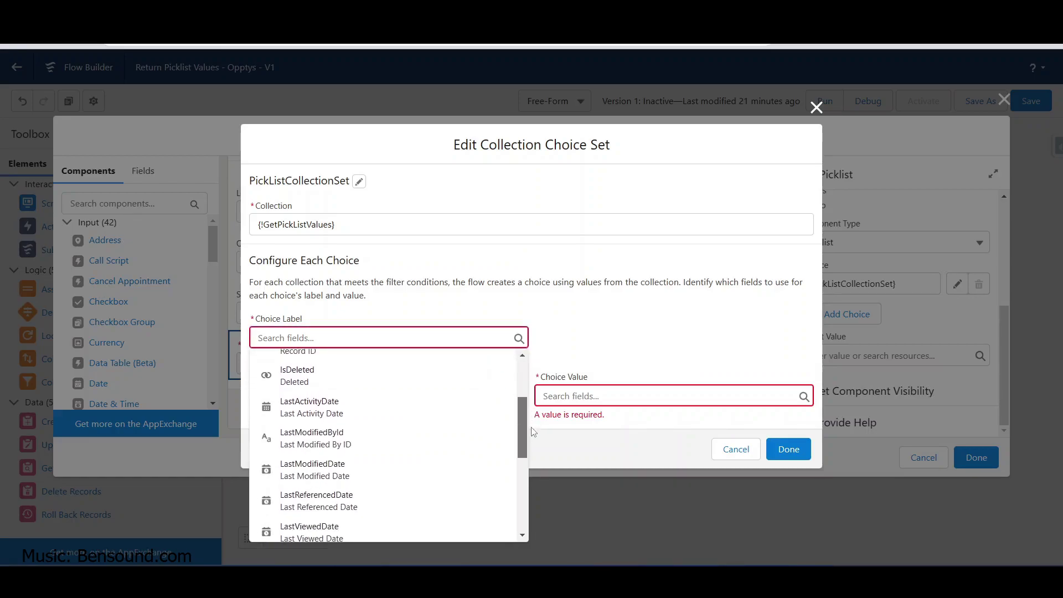
left_click_drag(533, 432, 539, 503)
left_click(543, 510)
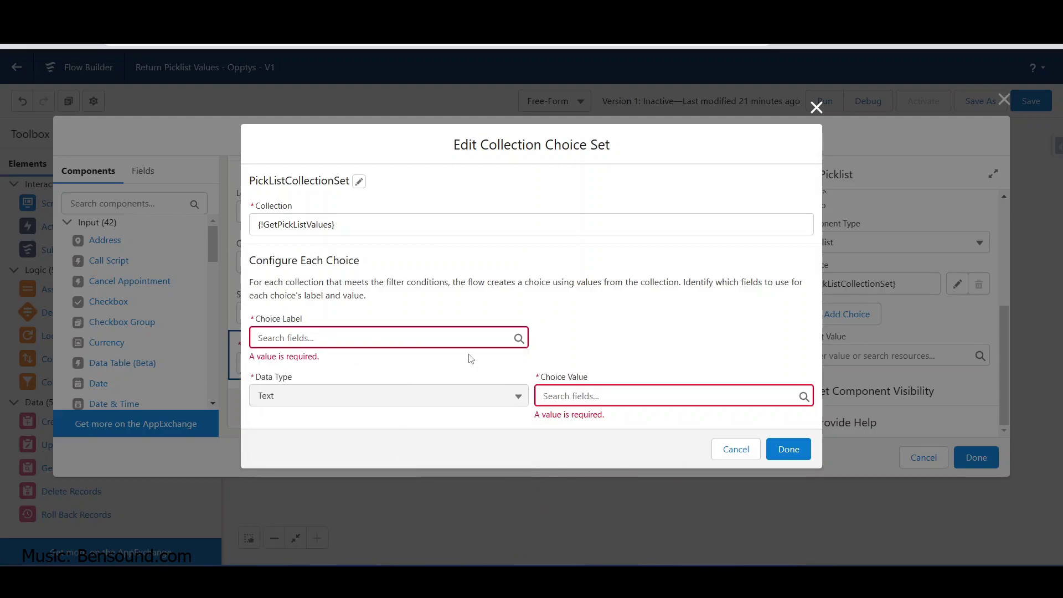
left_click(457, 339)
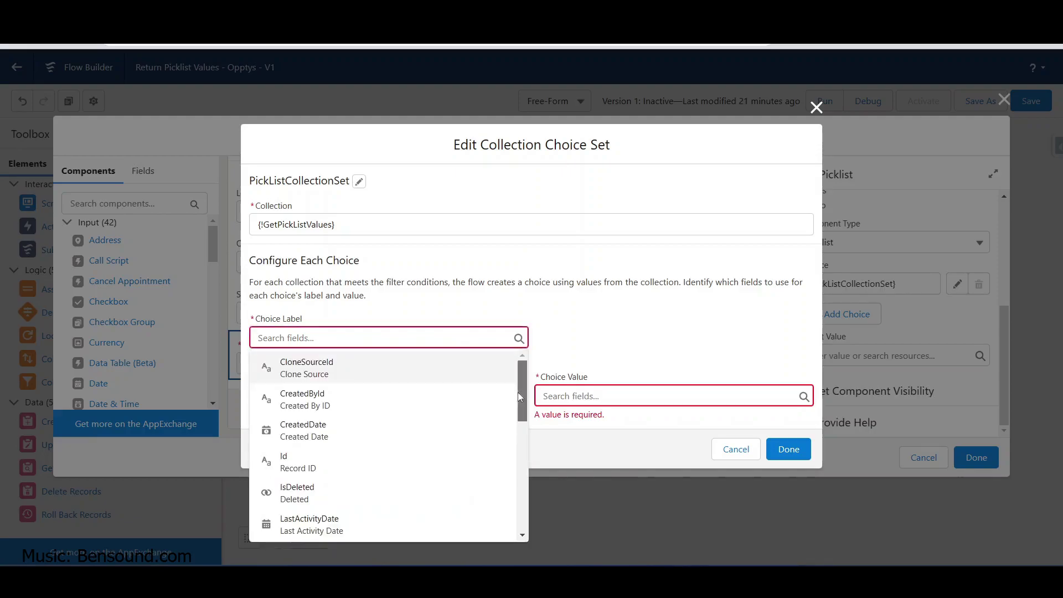
type("Picklist_Value__c")
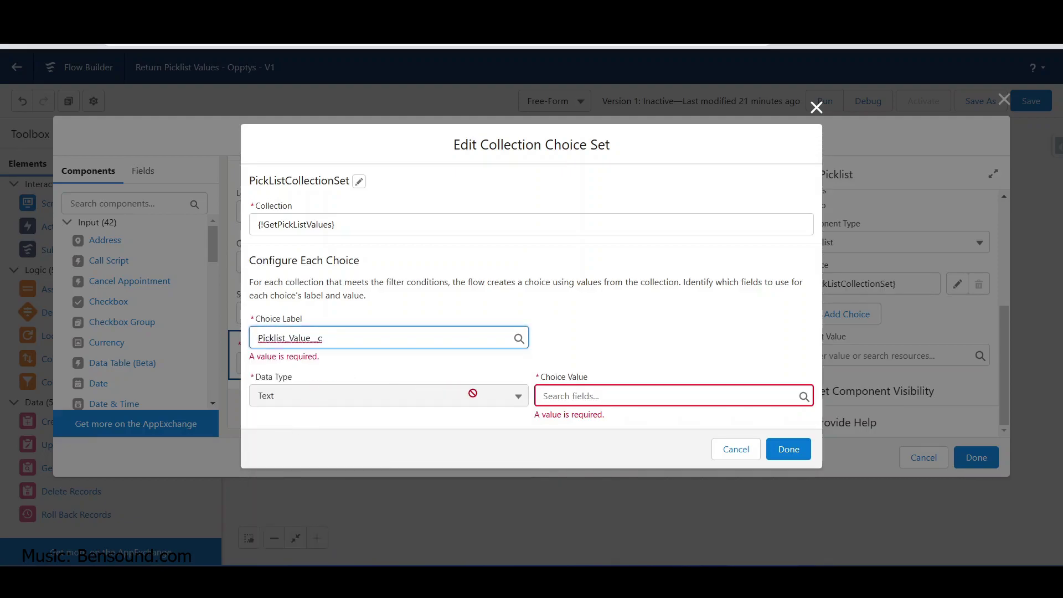
key("Tab")
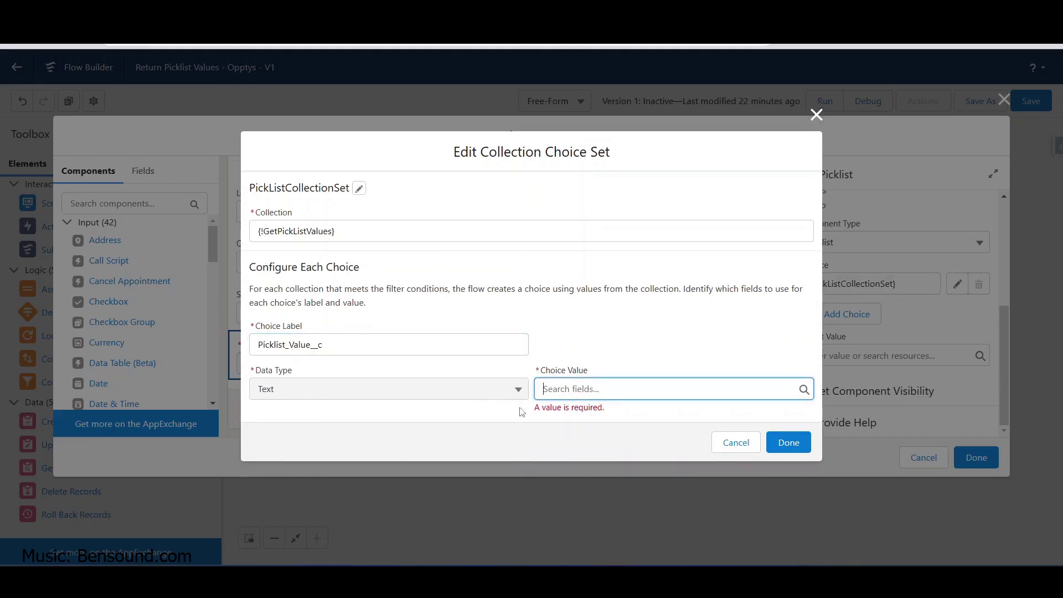
left_click(607, 389)
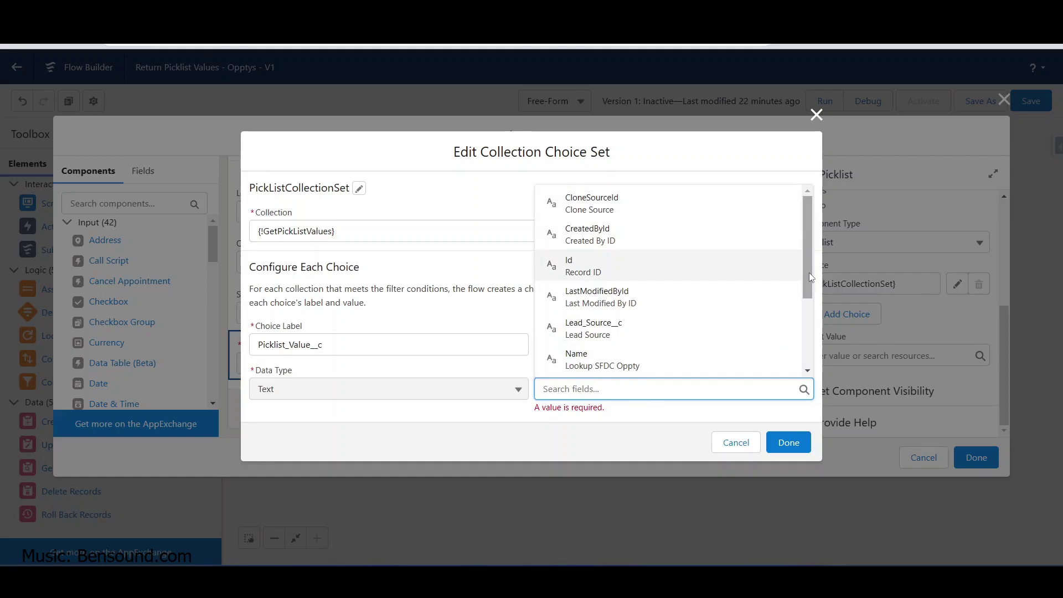
mouse_move(809, 273)
left_mouse_down()
mouse_move(813, 352)
mouse_move(803, 262)
left_mouse_up()
left_click(562, 390)
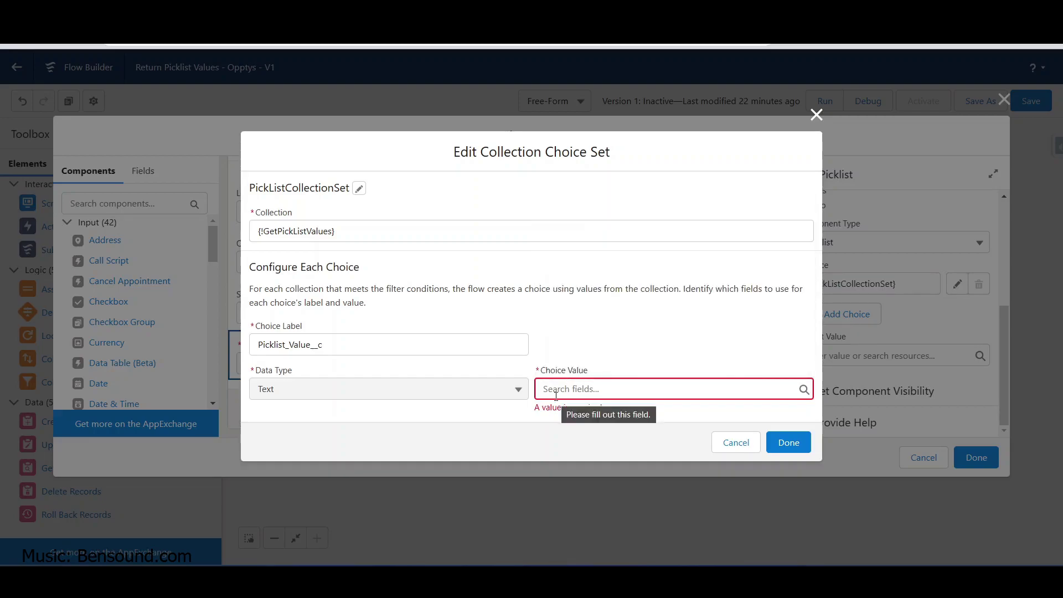
left_click(556, 394)
type("id")
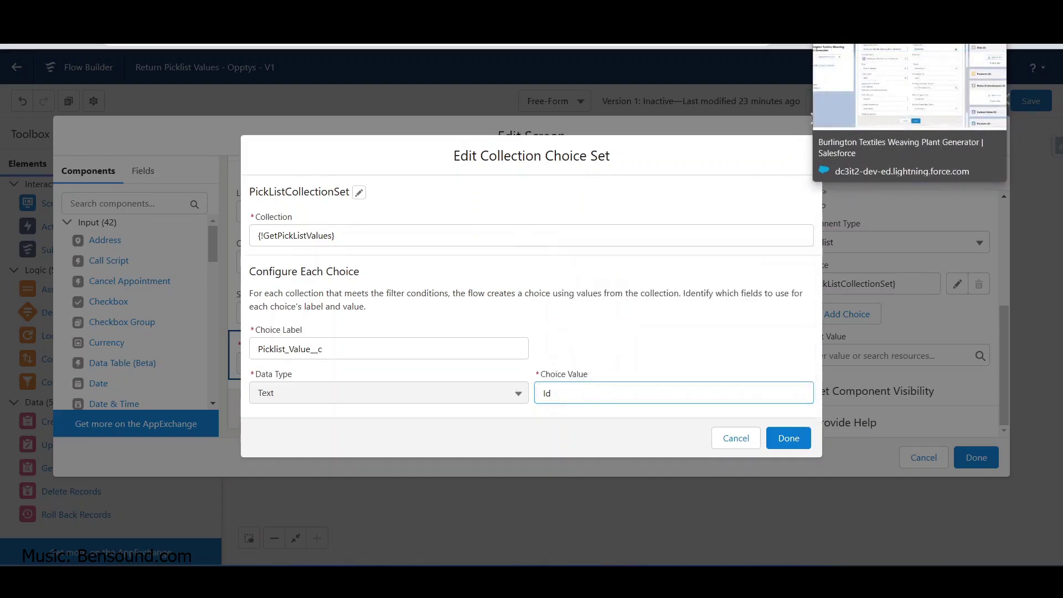
Find Lookup SFDC Opptys via the App Launcher search 'look' and scroll its 45 All Records entries
left_click(863, 33)
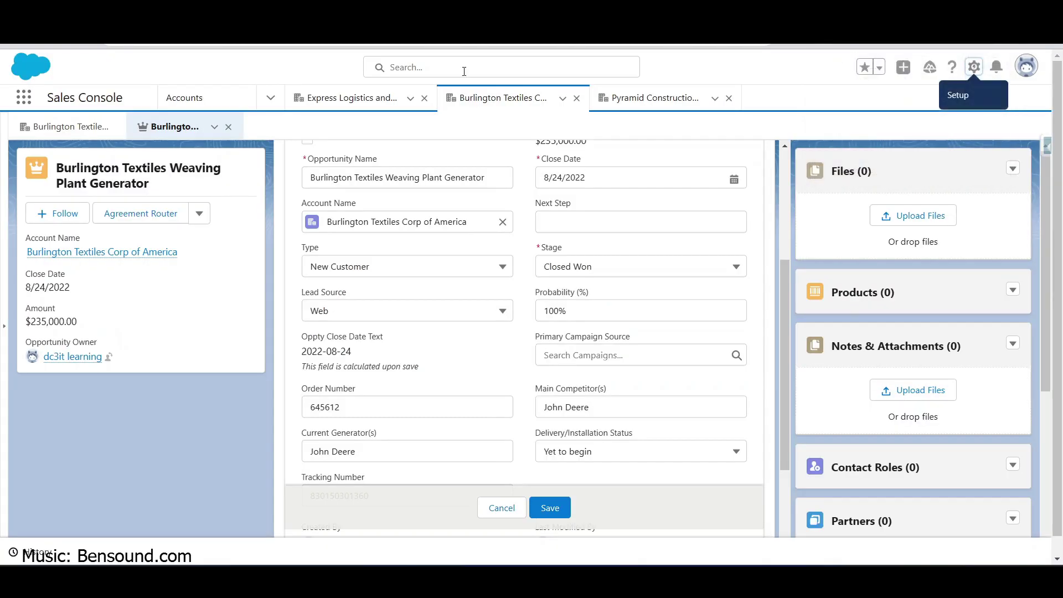
left_click(24, 102)
type("look")
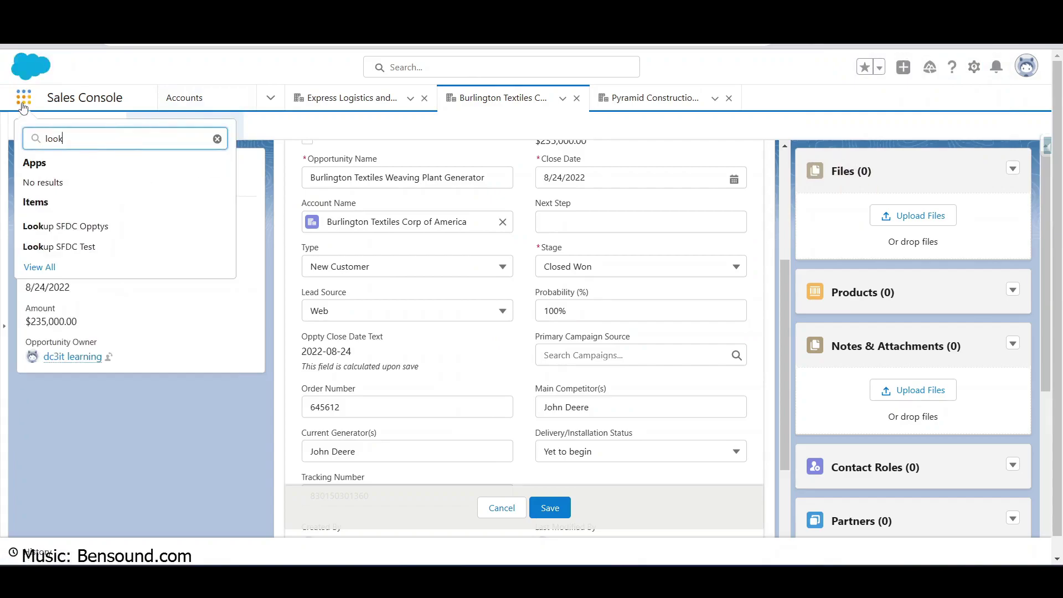
left_click(92, 227)
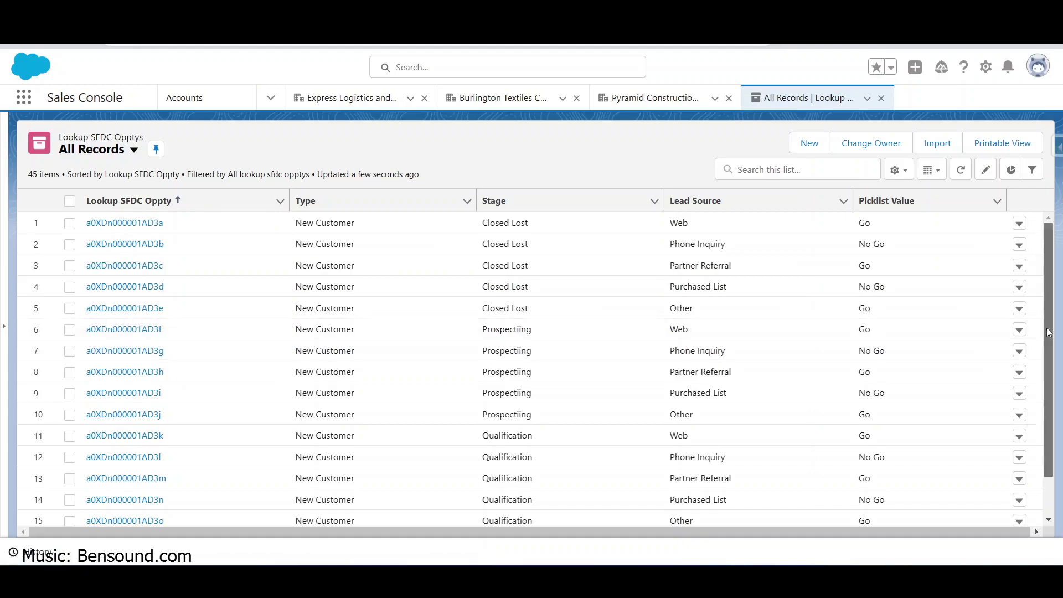
left_click_drag(1048, 328, 1061, 487)
scroll(1051, 470, "down", 3)
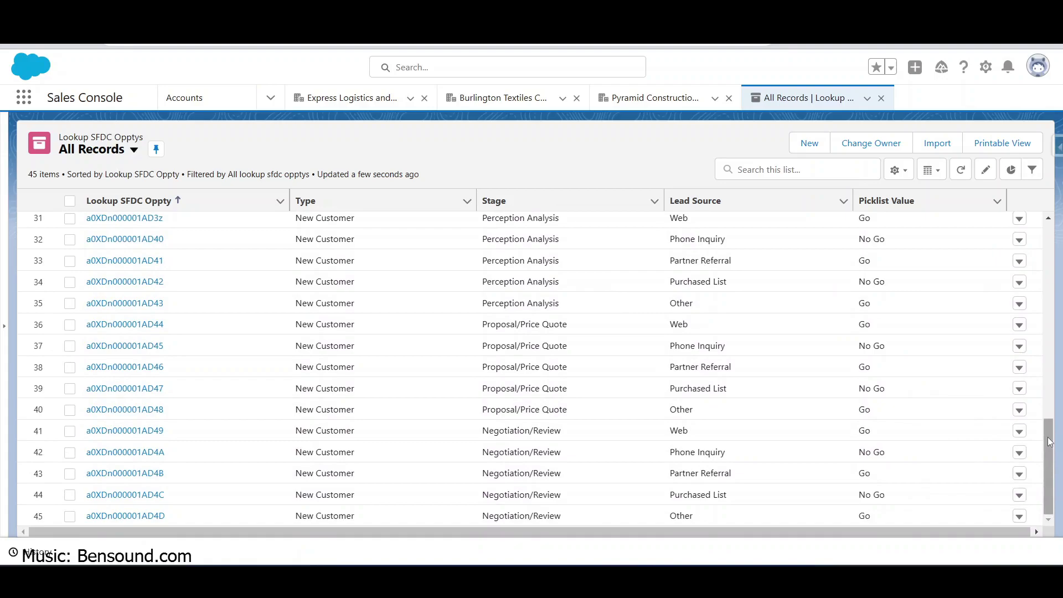
left_click_drag(1050, 463, 1039, 228)
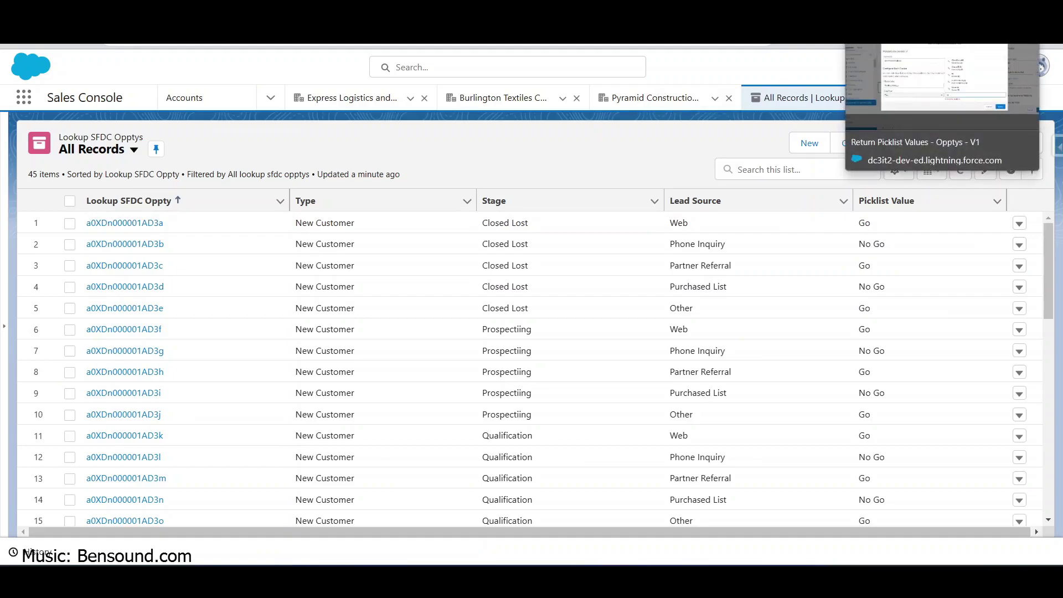
Replace the choice set's Id choice value with Name, then go back to the Lookup SFDC Opptys list
left_click(913, 30)
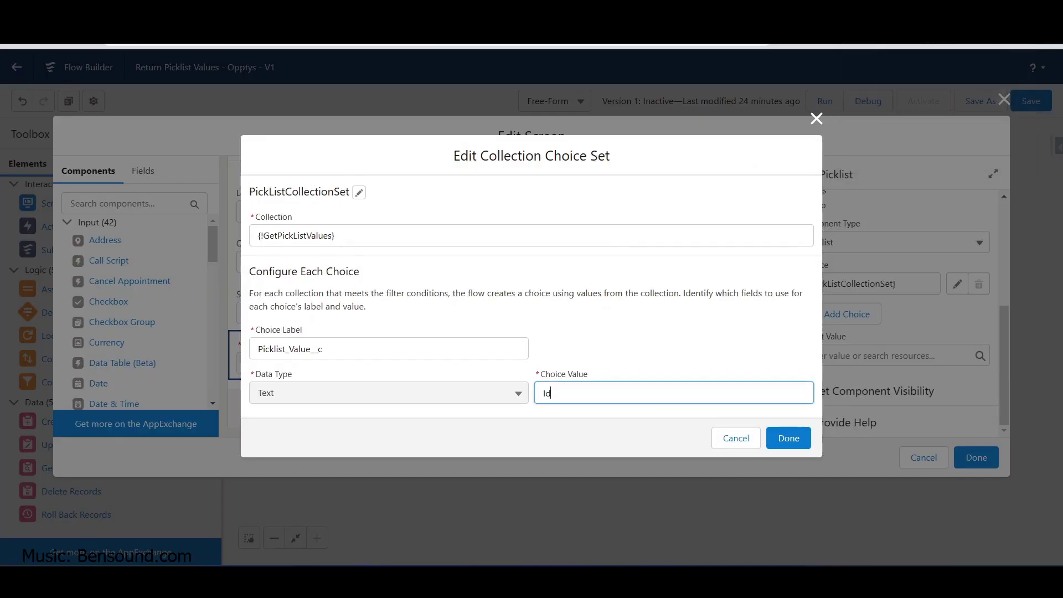
left_click(585, 395)
key("BackSpace")
key("BackSpace")
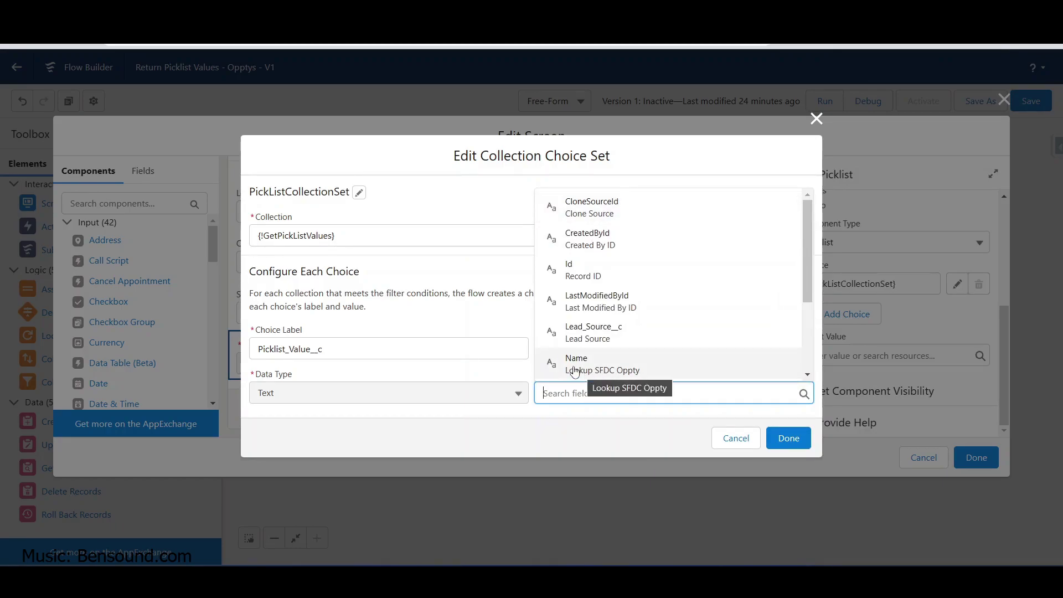
left_click(610, 373)
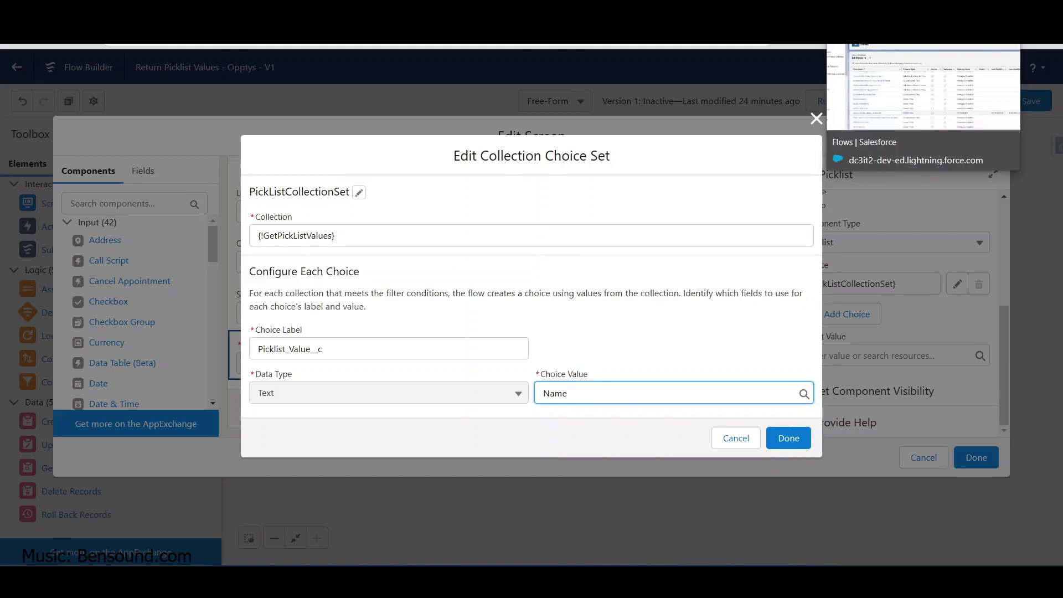
key("ctrl+Tab")
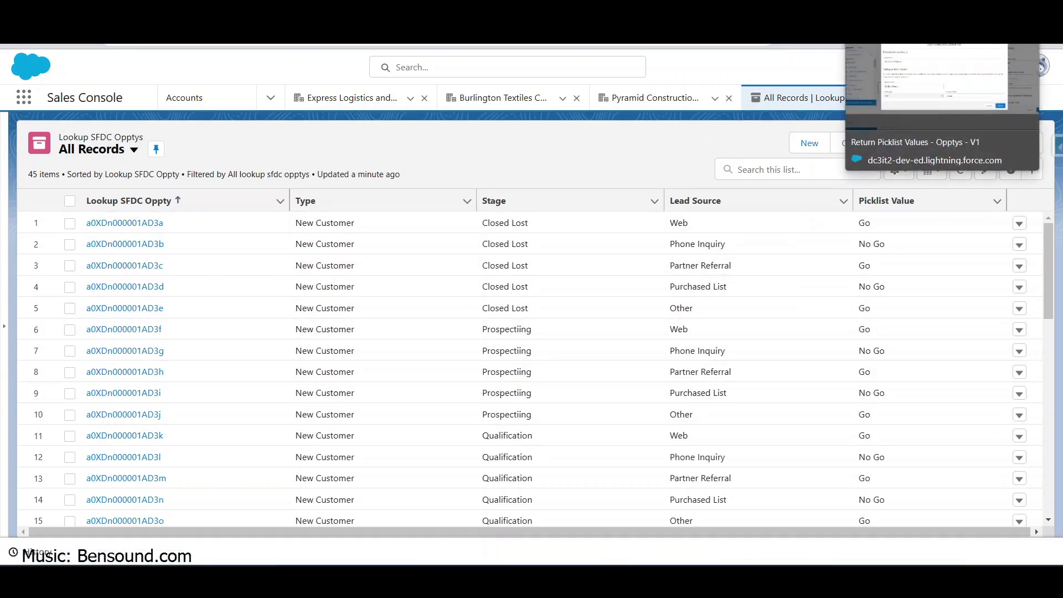
Return to the Flow Builder tab showing the Edit Collection Choice Set dialog
left_click(908, 45)
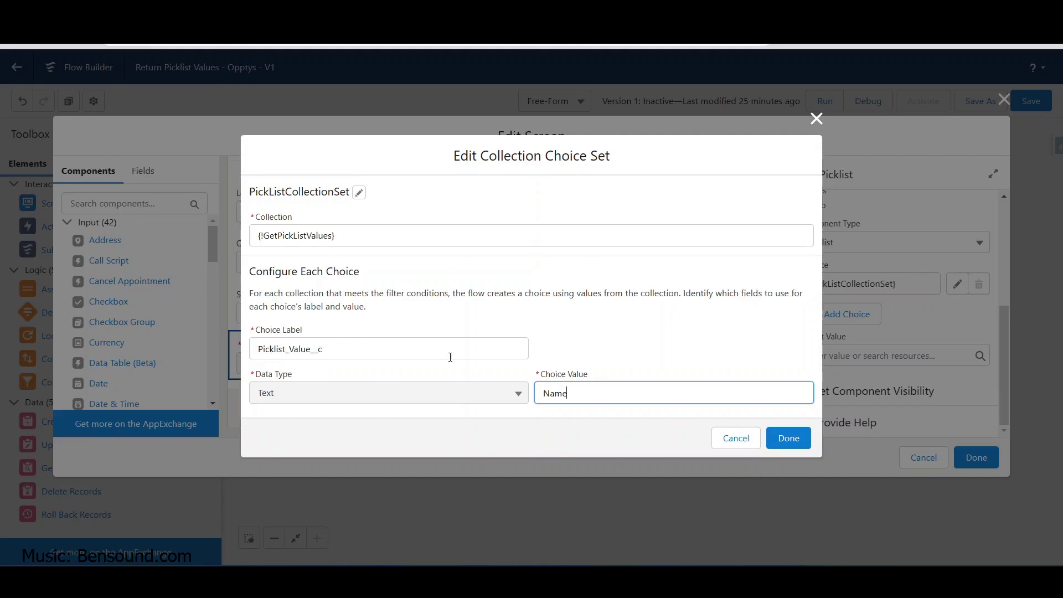
Save the choice set and expand the Lead Source component's Validate Input settings
left_click(787, 439)
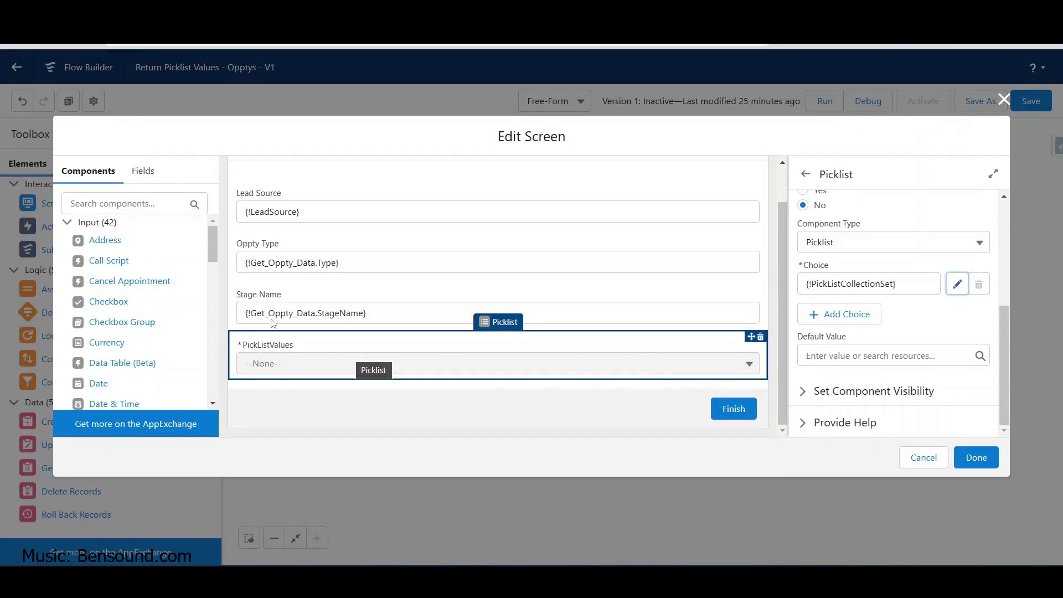
left_click(376, 212)
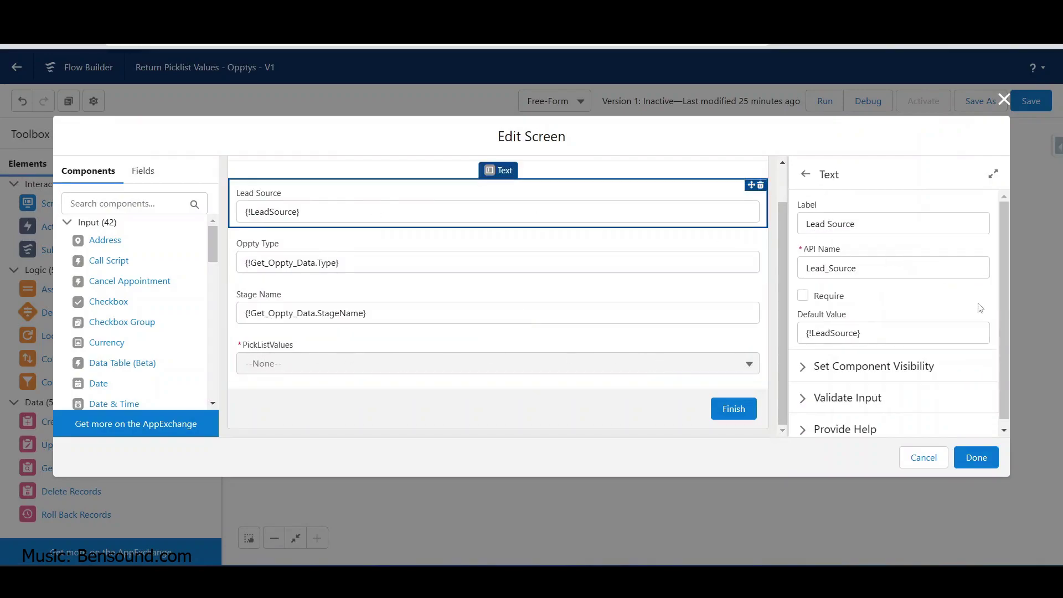
scroll(1002, 289, "down", 1)
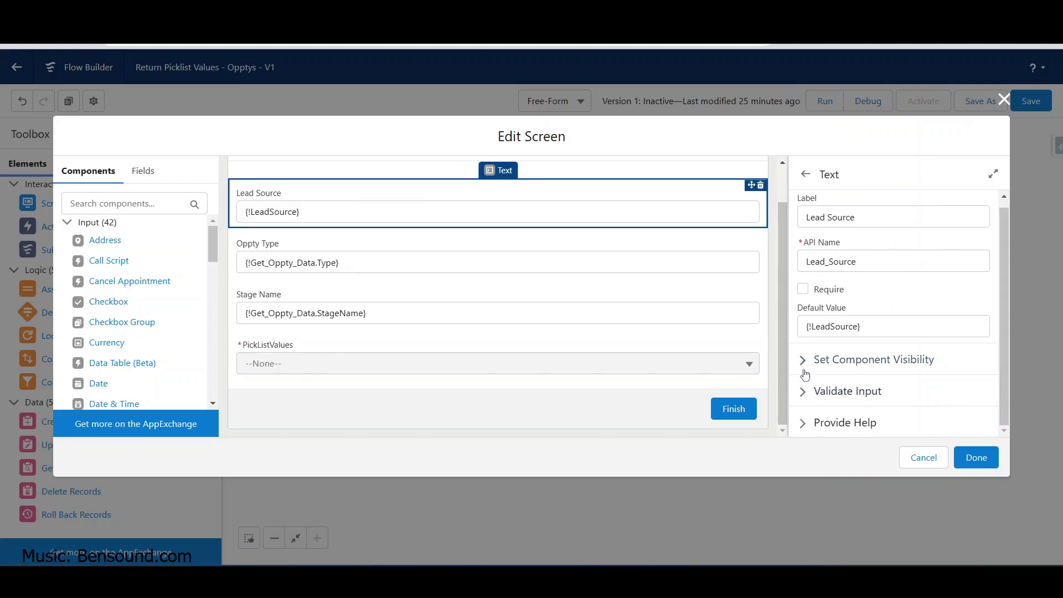
left_click(803, 392)
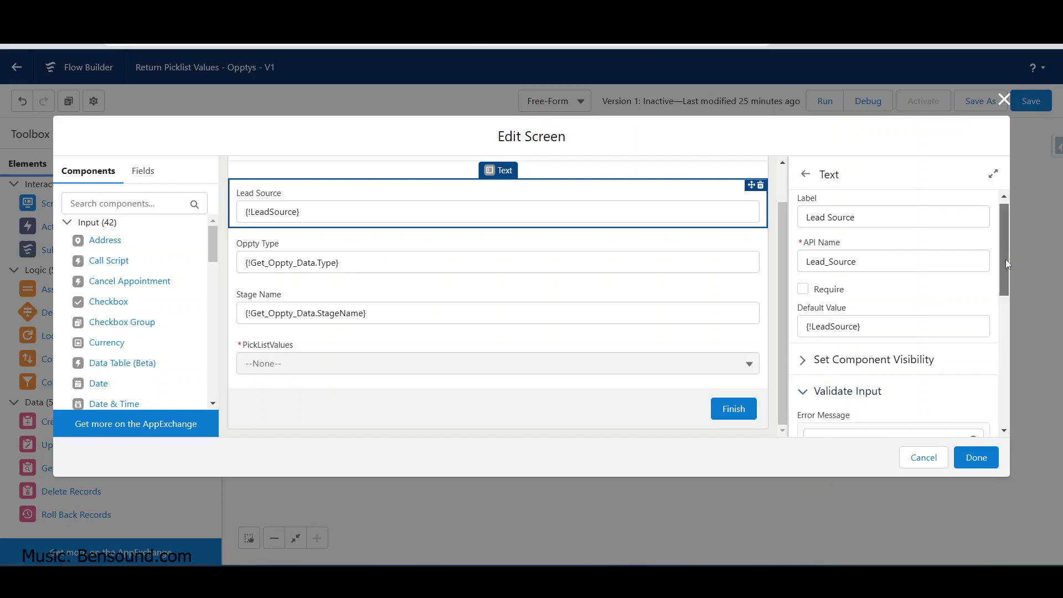
left_click_drag(1005, 259, 1014, 290)
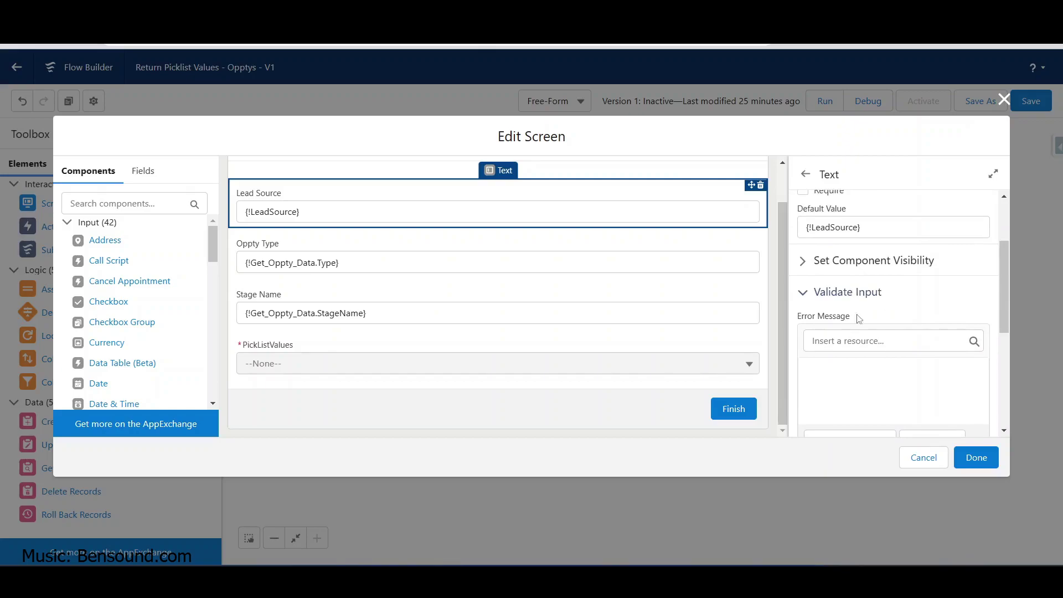
Review the Lead Source component's visibility conditions, then close Edit Screen with Done
left_click(803, 262)
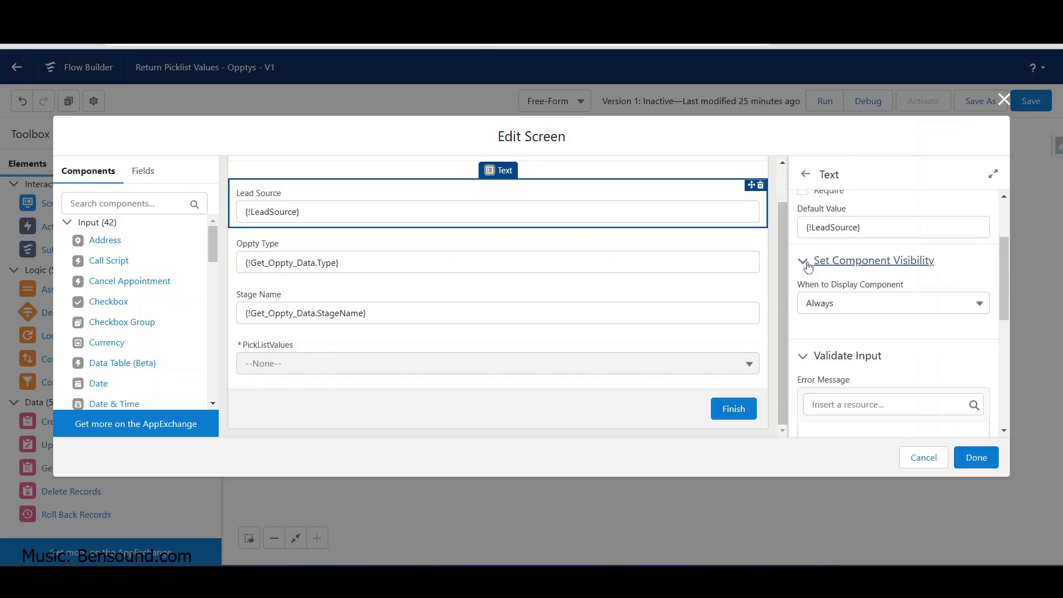
left_click(977, 304)
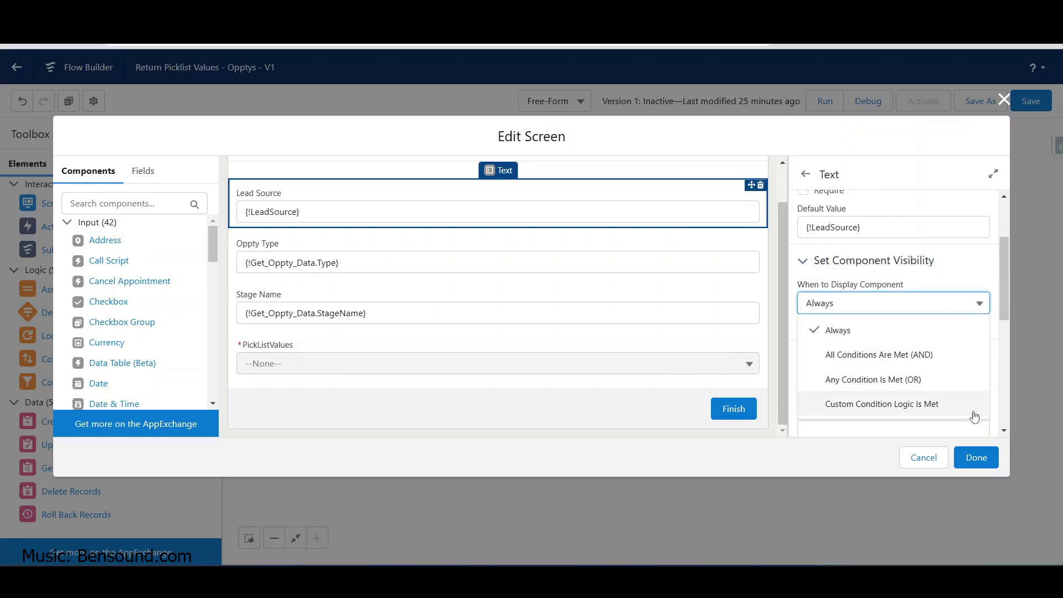
left_click_drag(1002, 299, 1005, 328)
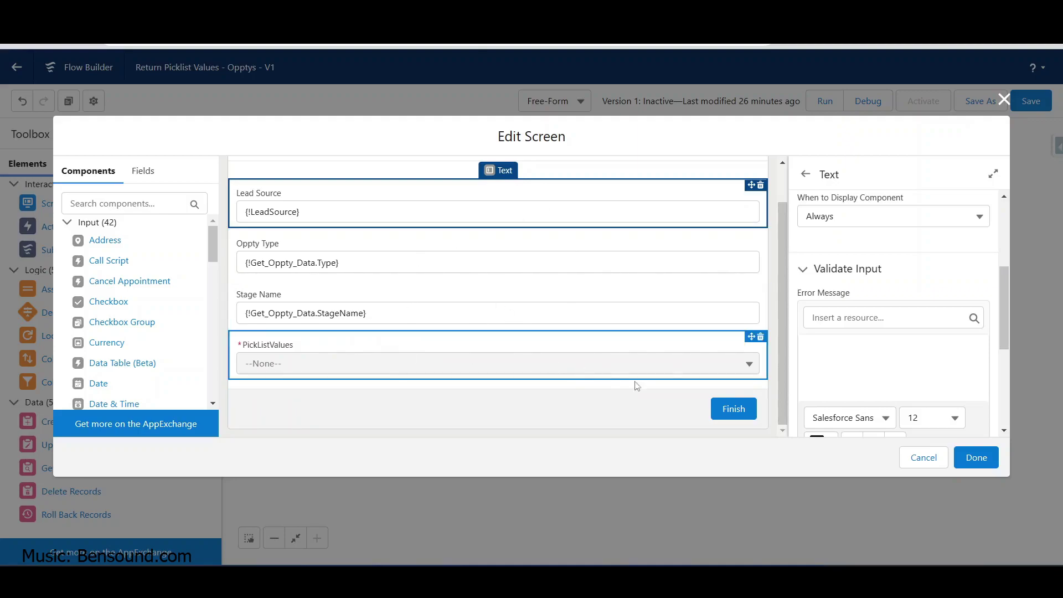
left_click(976, 458)
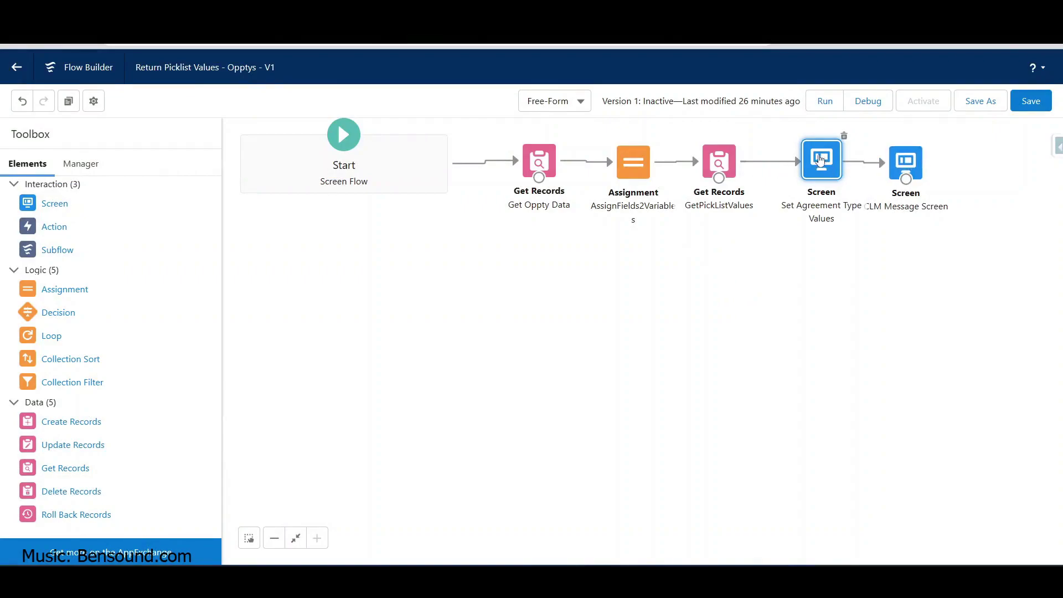
Open the CLM Message Screen element on the canvas for editing
double_click(904, 160)
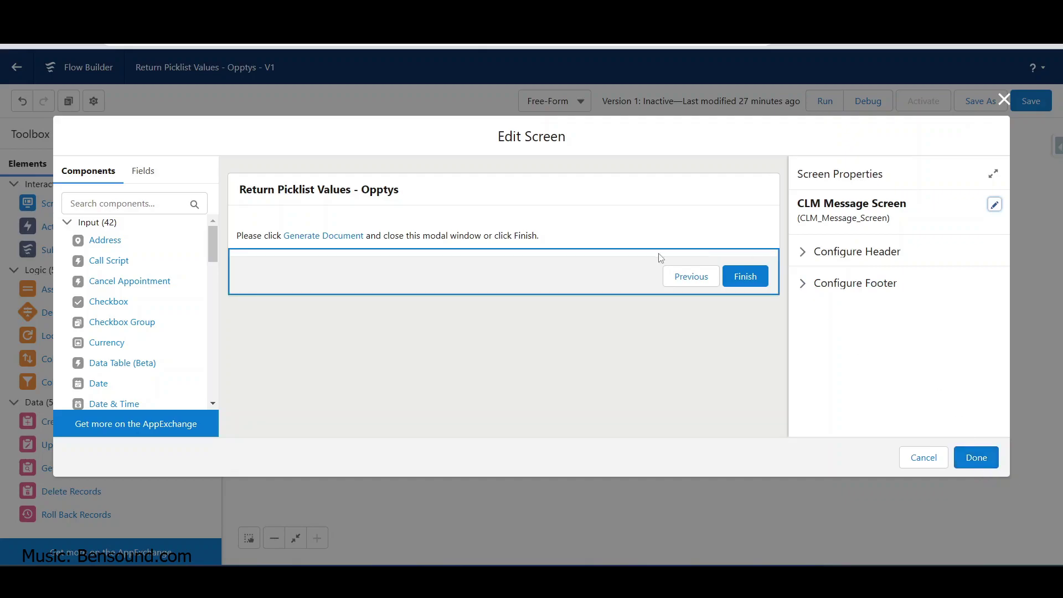
Check the Generate Document link URL (ending OpptyID={!recordId}) in the display text without changing it
left_click(375, 241)
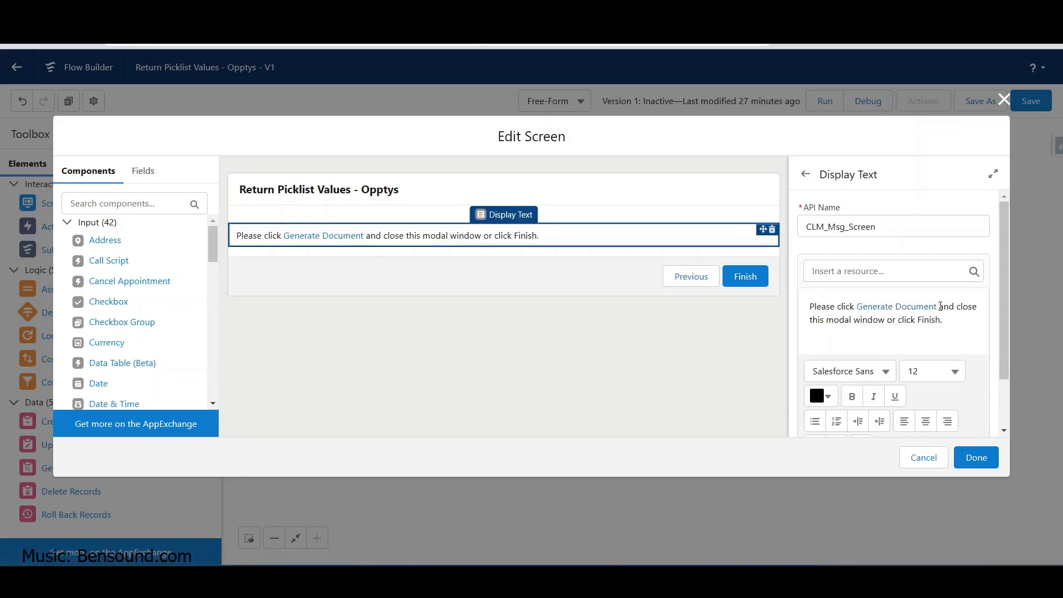
left_click_drag(940, 306, 857, 307)
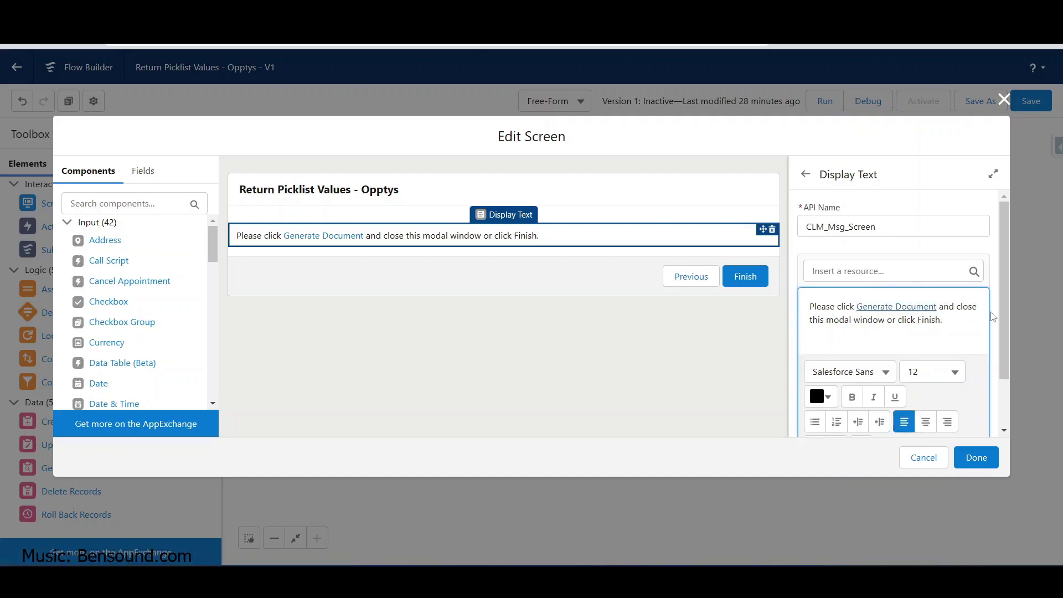
key("ctrl+k")
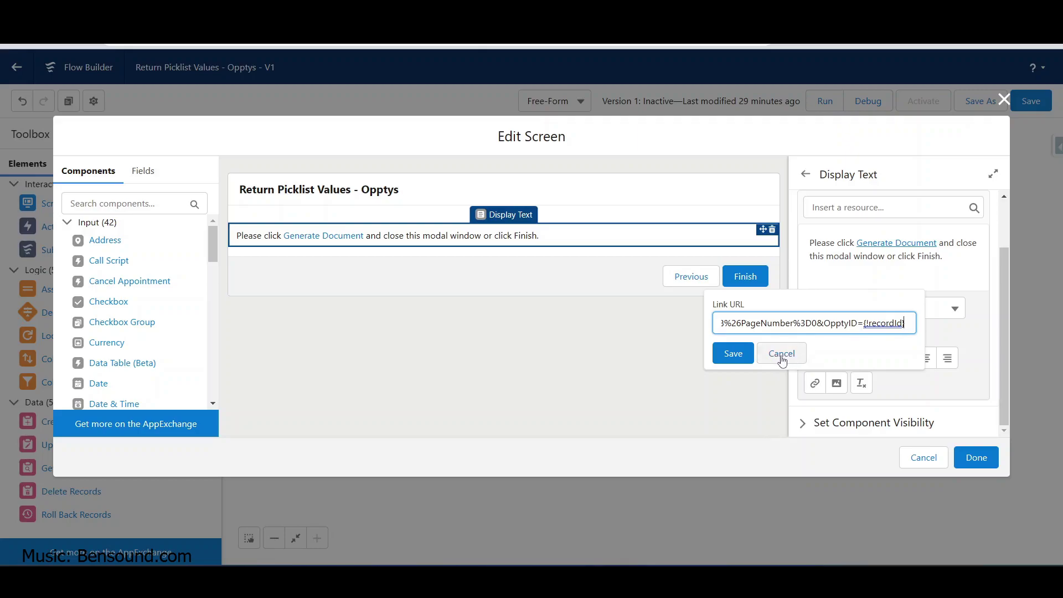
left_click(781, 354)
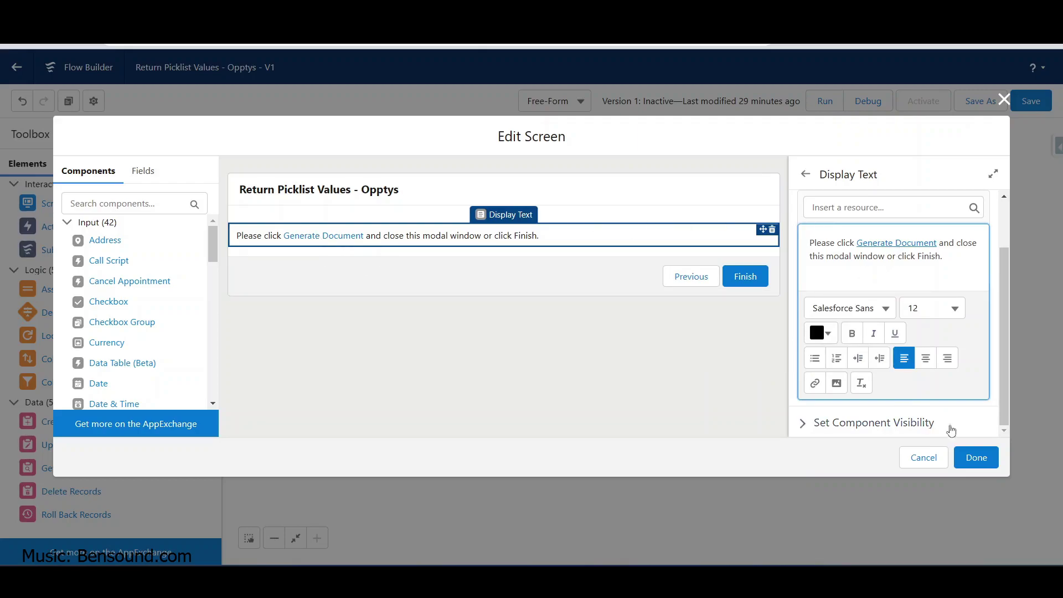
Close the CLM Message Screen editor and save the Return Picklist Values - Opptys flow
left_click(977, 458)
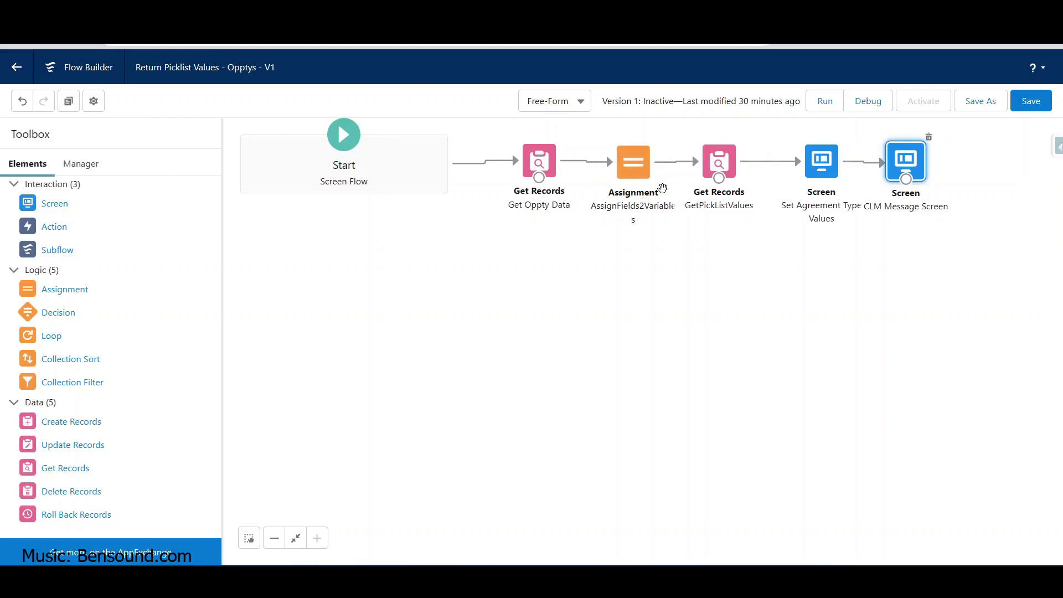
left_click(1039, 108)
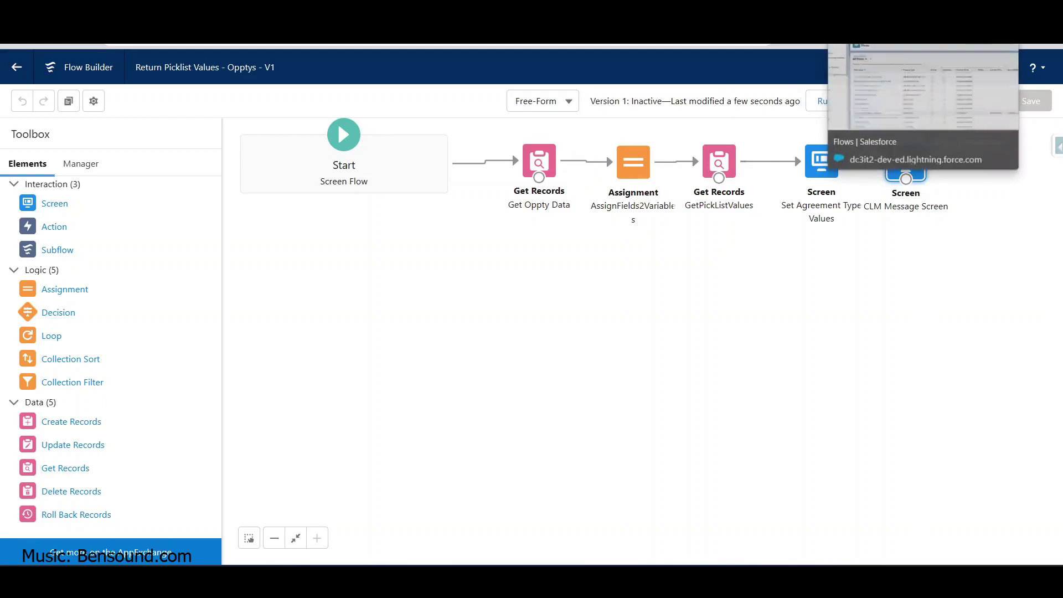
mouse_move(907, 39)
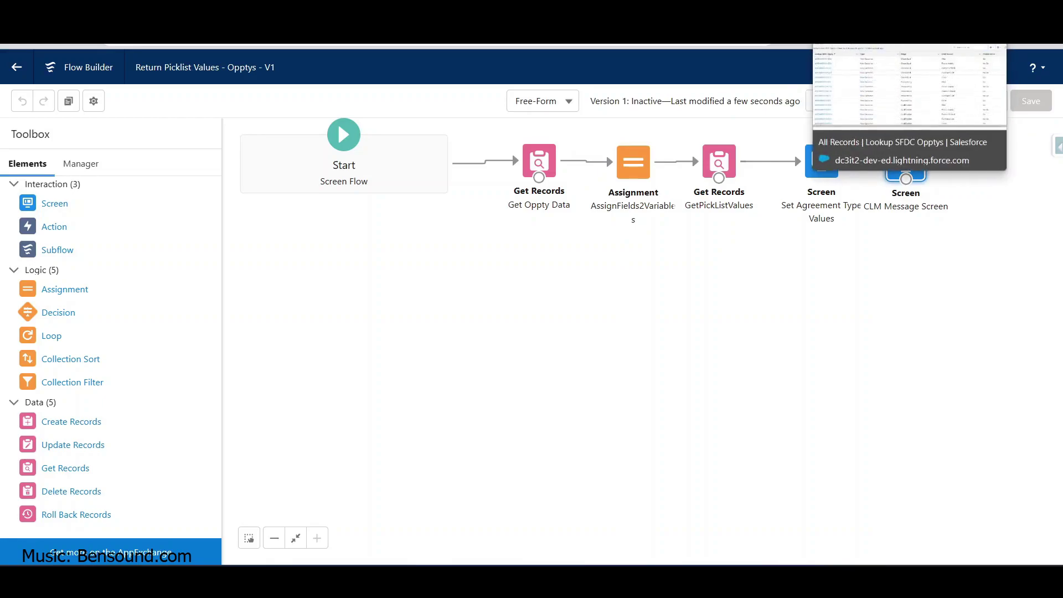
left_click(908, 33)
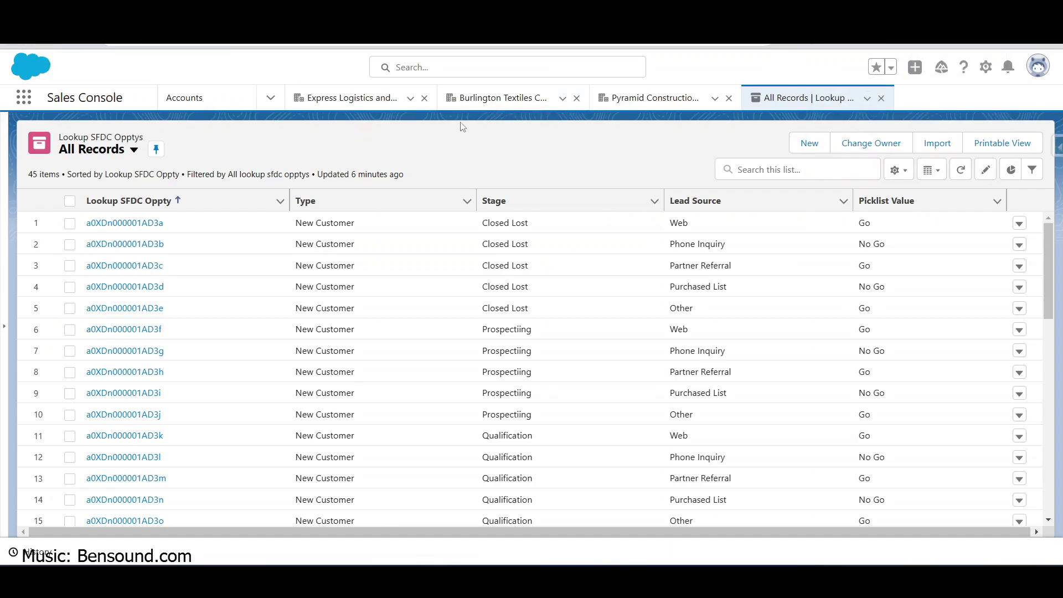
left_click(494, 99)
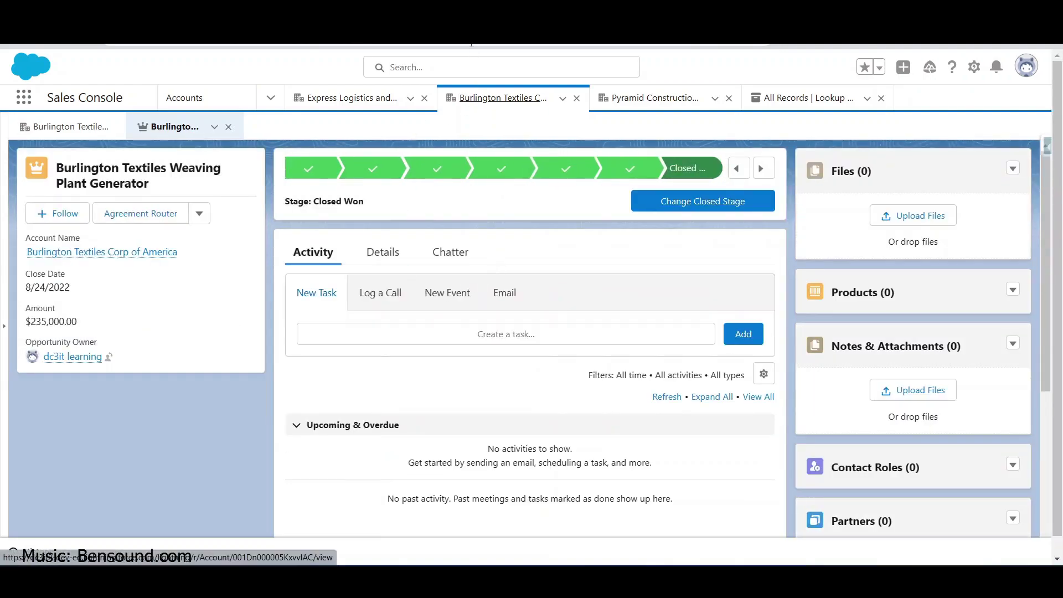
left_click(470, 44)
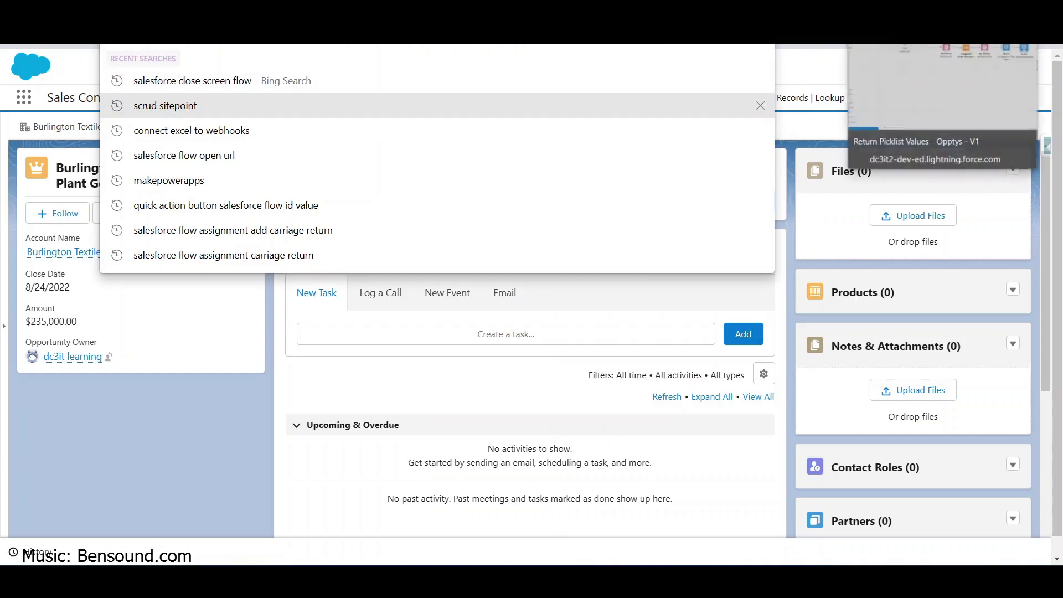
left_click(885, 31)
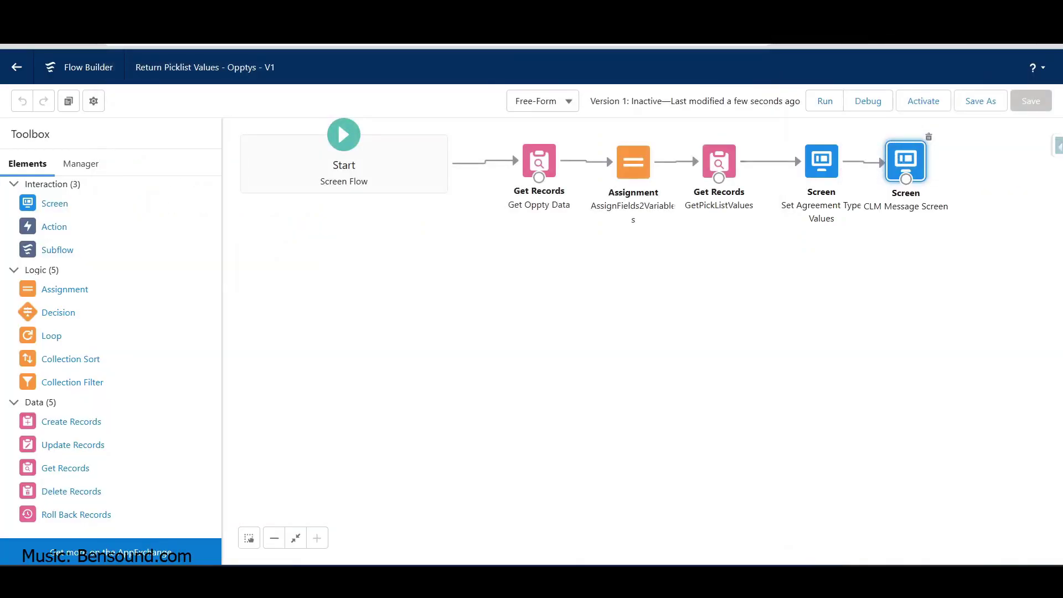
Debug the flow with the opportunity's pasted record ID as the recordId input
left_click(867, 103)
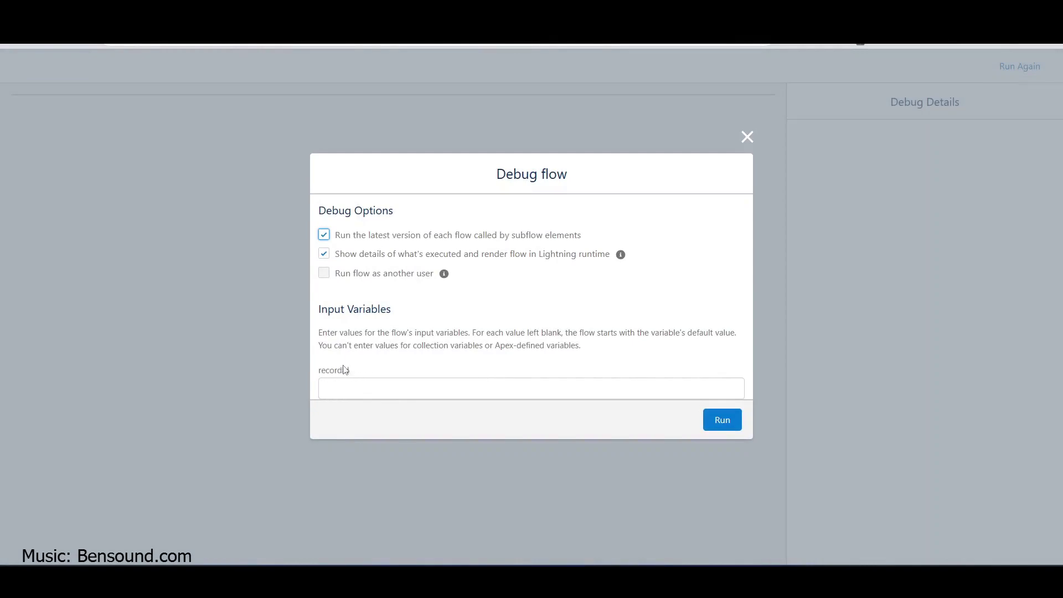
left_click(362, 384)
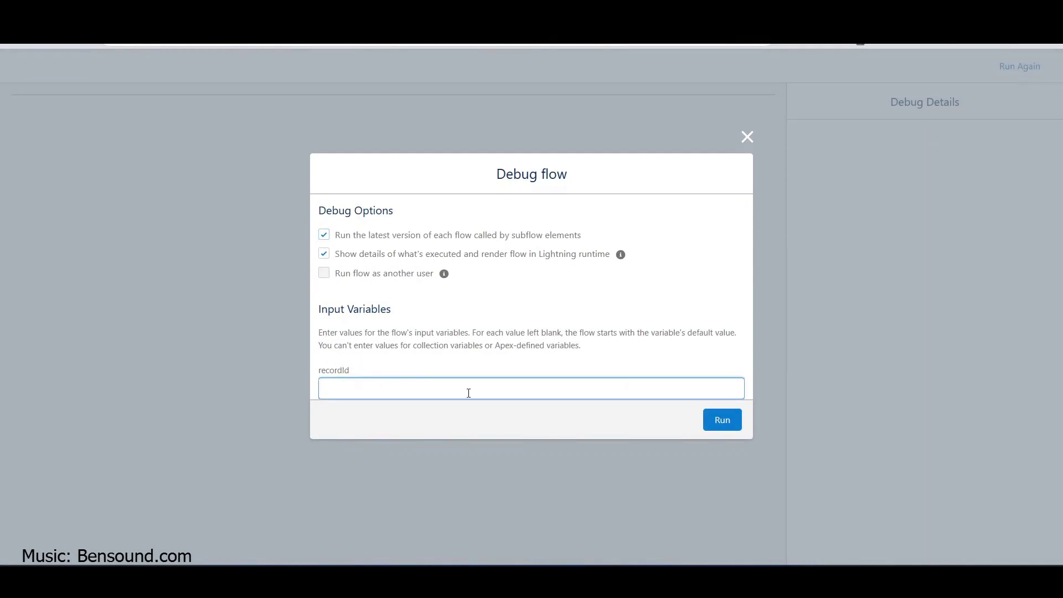
type("006Dn000003NQGuIAO")
left_click(723, 424)
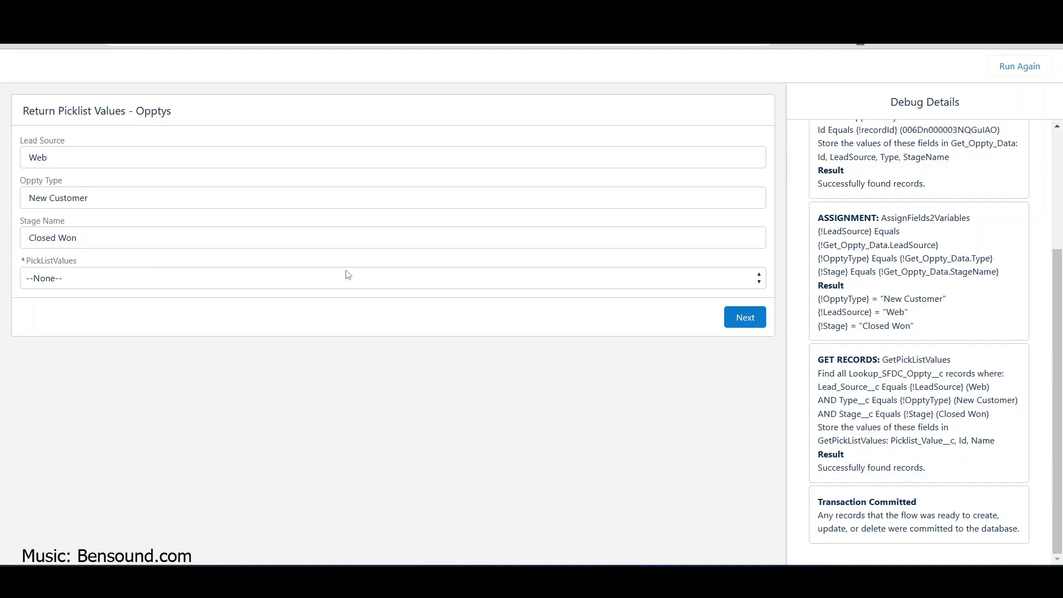
Compare the PickListValues options with the CSV in Excel, then choose Go and continue
left_click(471, 281)
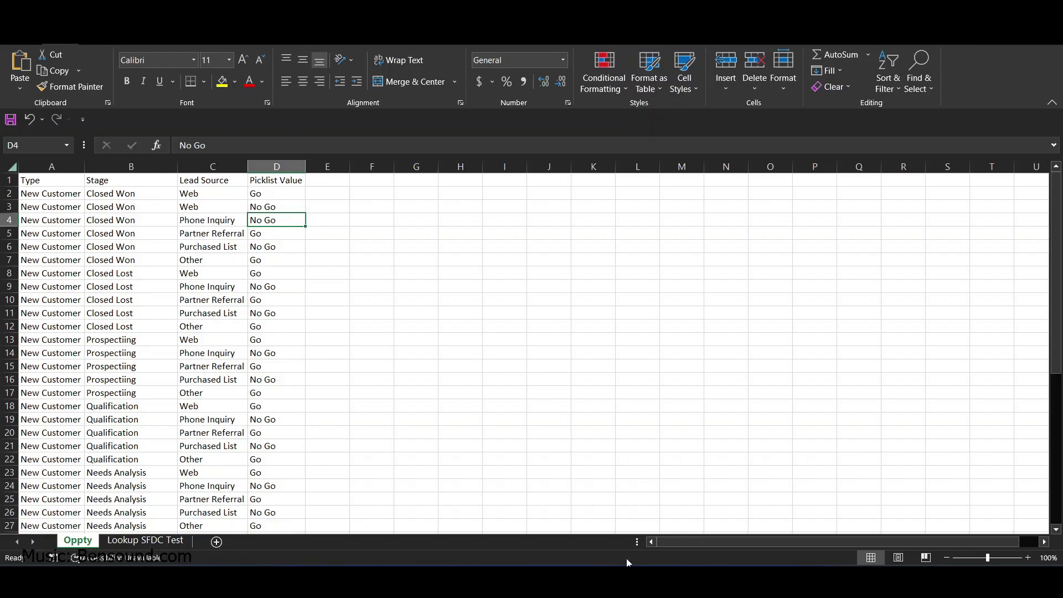
mouse_move(656, 581)
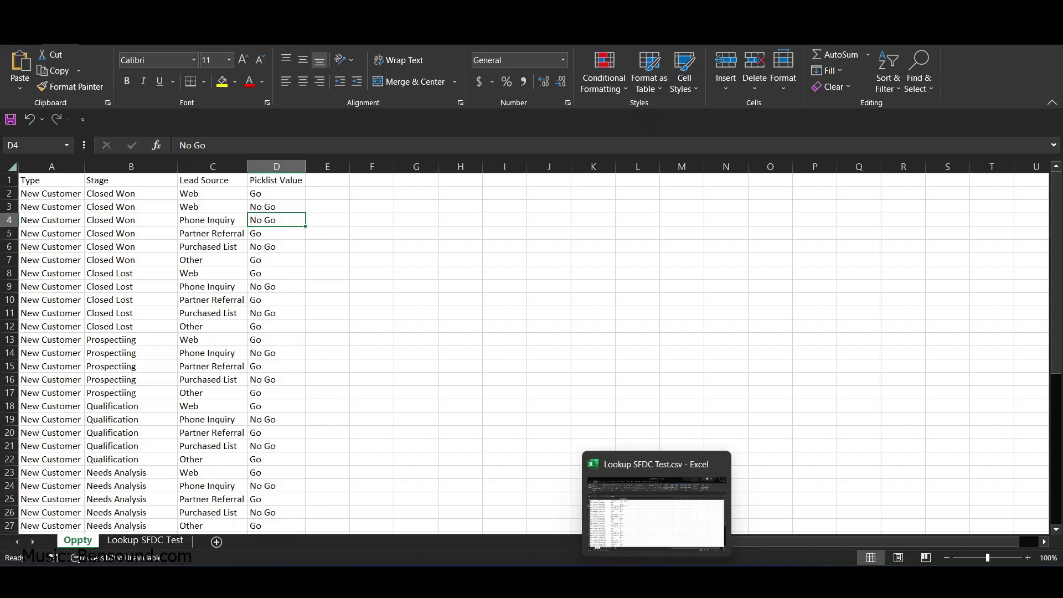
left_click(474, 498)
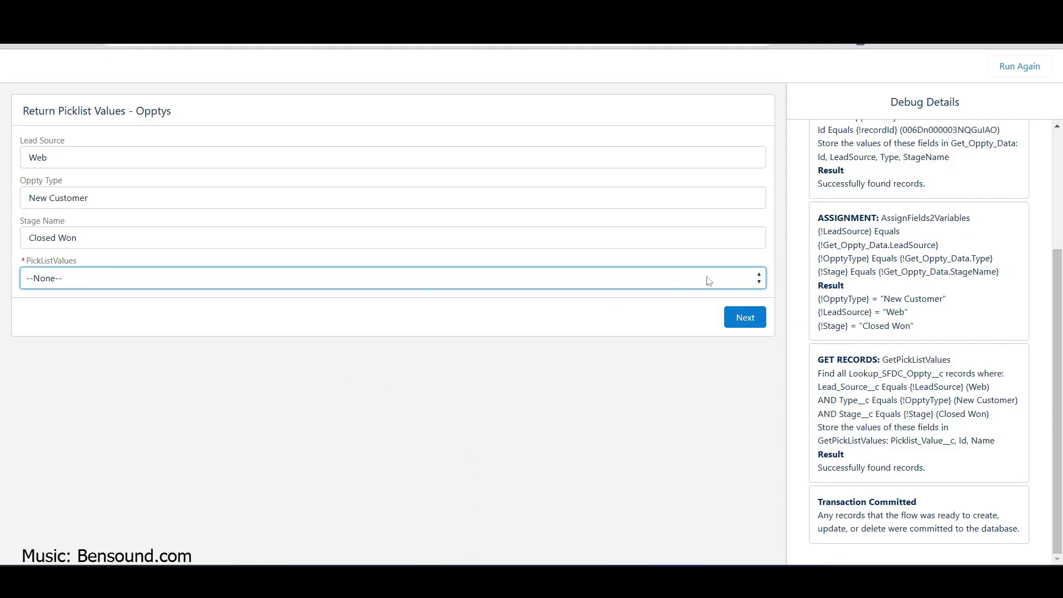
left_click(760, 281)
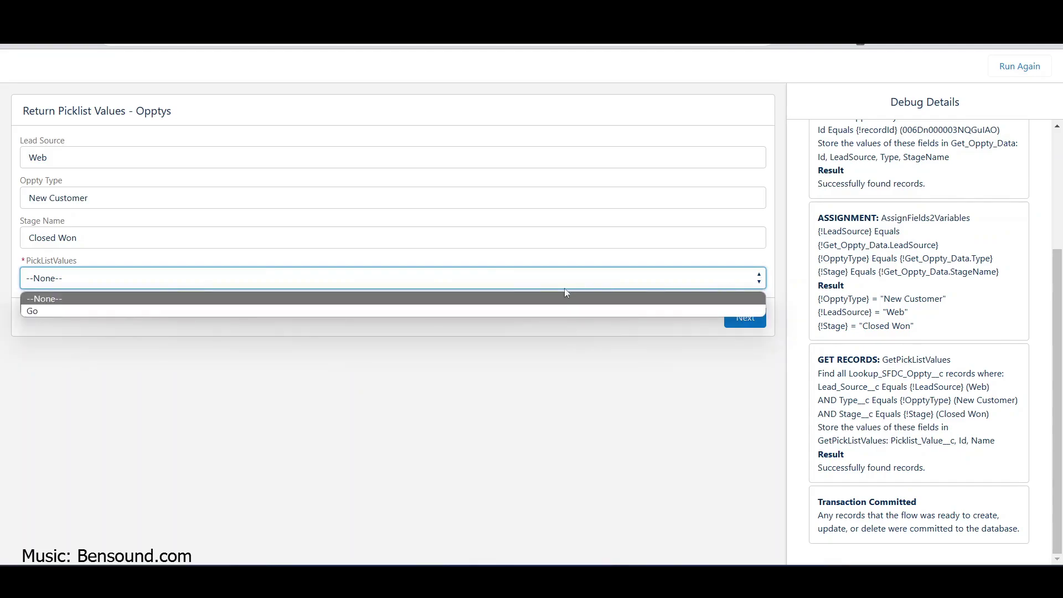
left_click(497, 310)
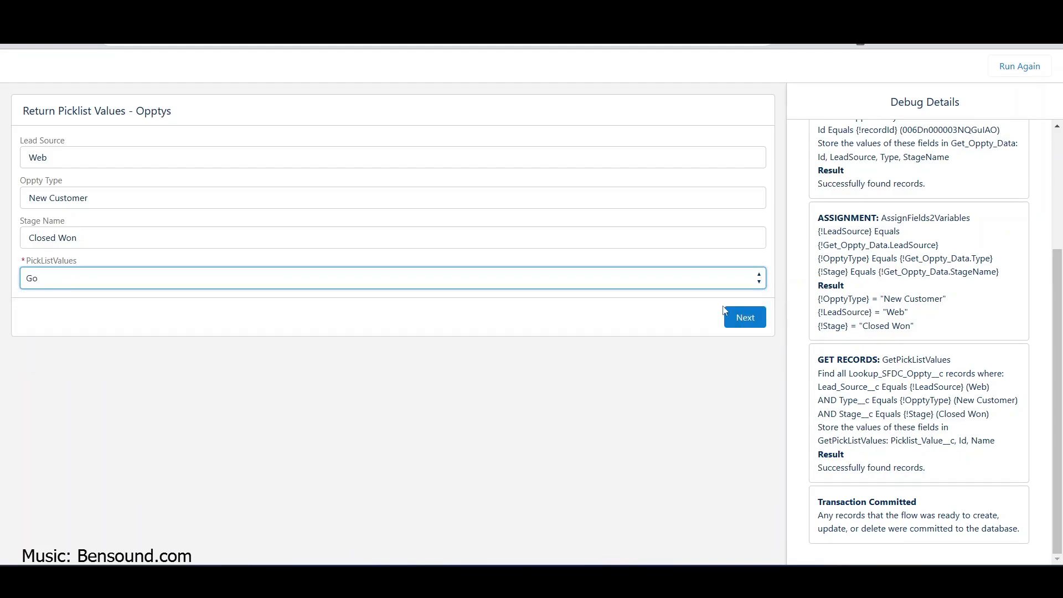
left_click(743, 318)
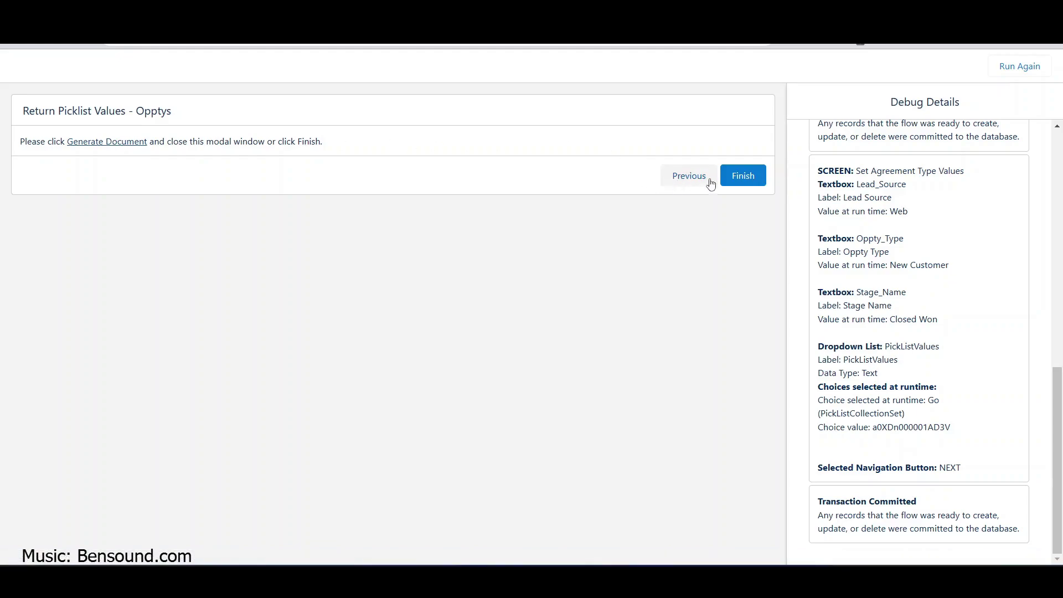
Finish the flow interview and scroll the Debug Details log to the All done committed transaction
left_click(743, 176)
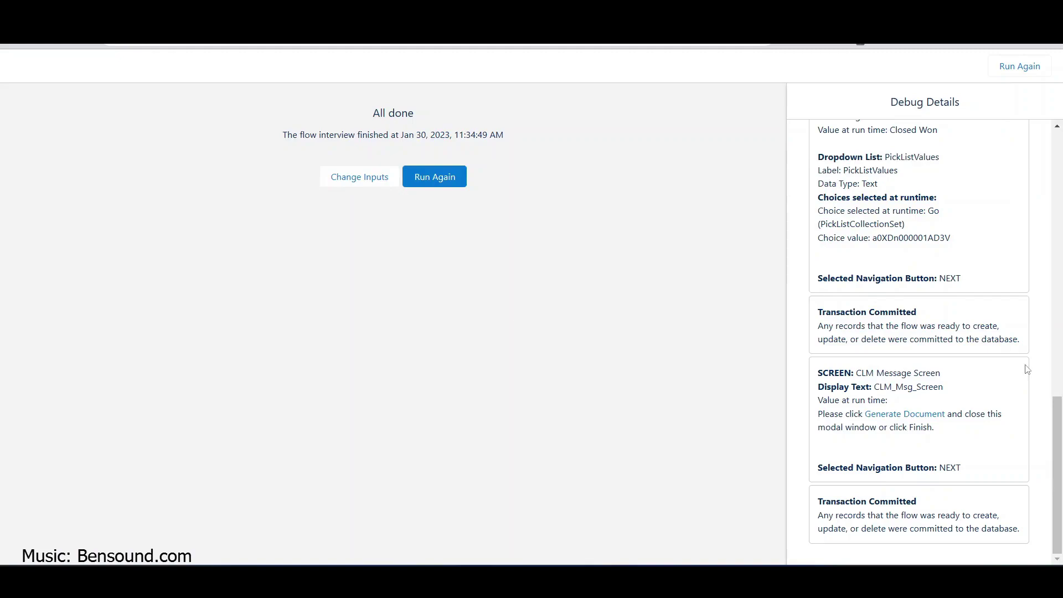
left_click_drag(1059, 419, 1047, 147)
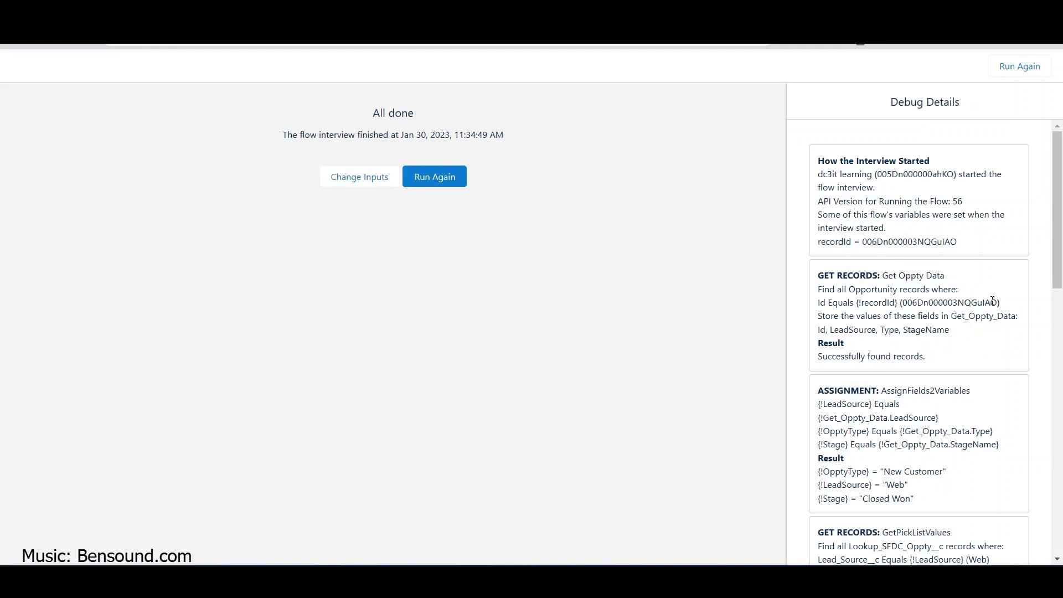
left_click_drag(1058, 216, 1058, 285)
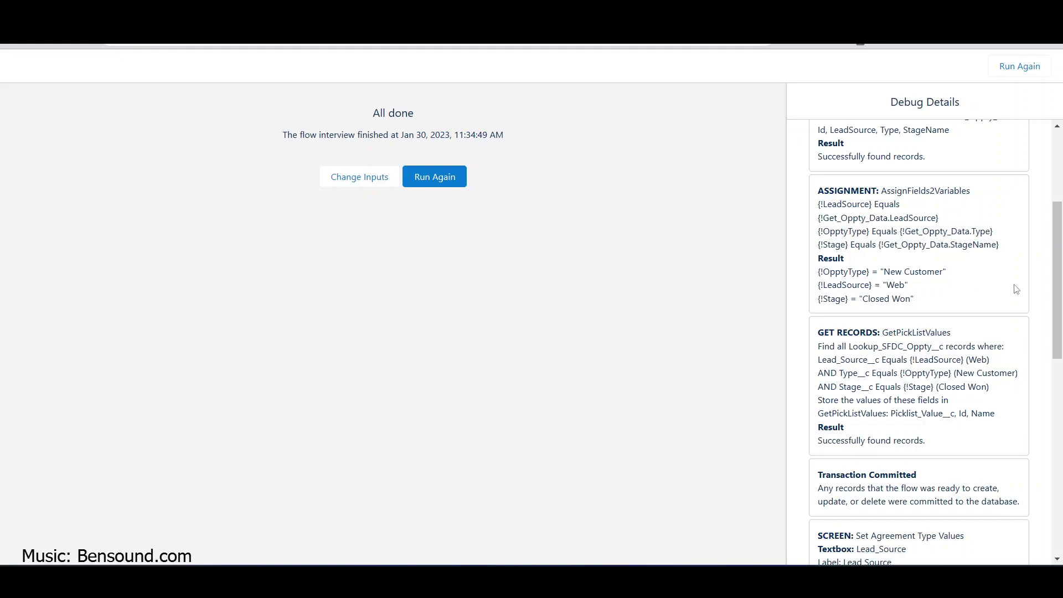
left_click_drag(1057, 269, 1057, 233)
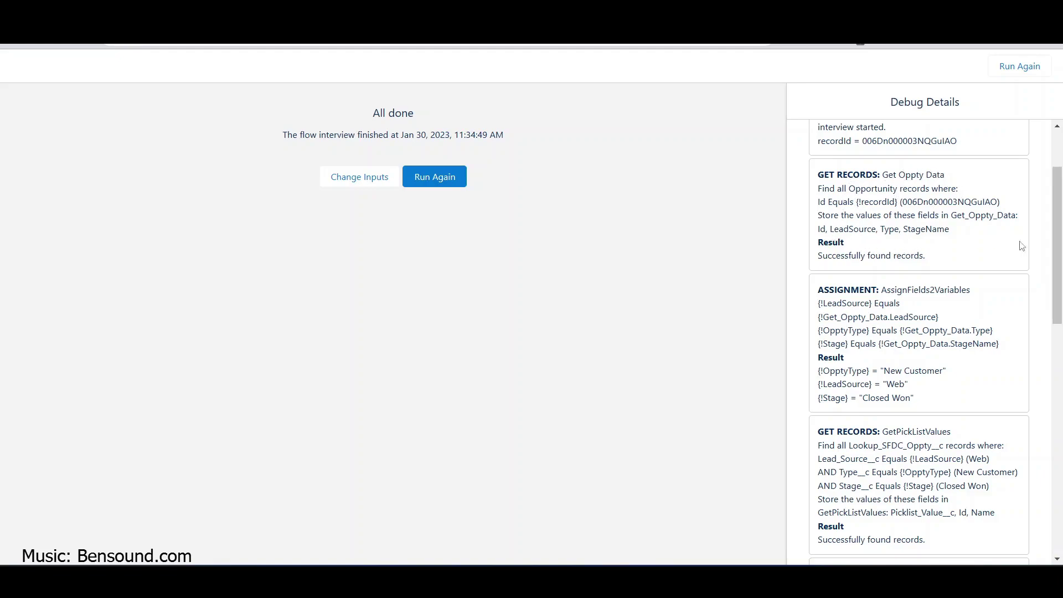
left_click_drag(1059, 242, 1059, 296)
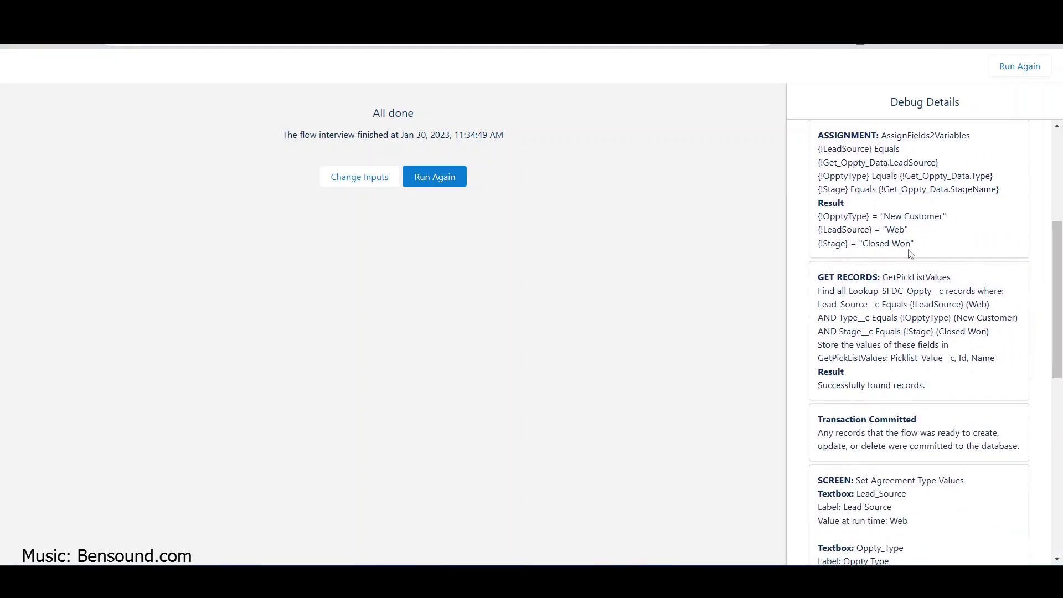
Scroll through each element's debug results, then close the debug tab to return to the flow canvas
left_click_drag(1058, 299, 1058, 349)
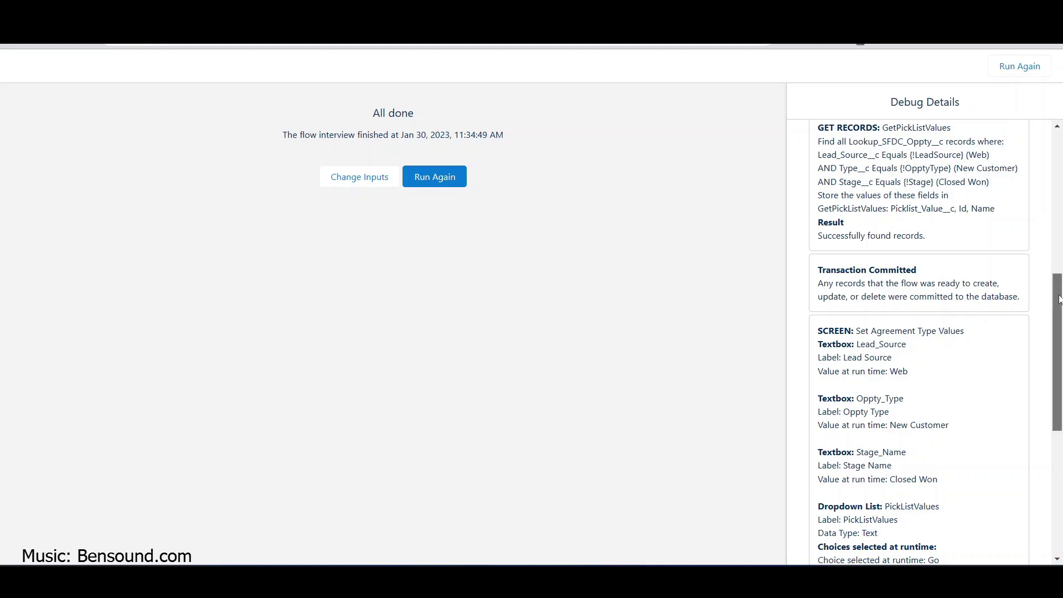
scroll(1058, 298, "down", 3)
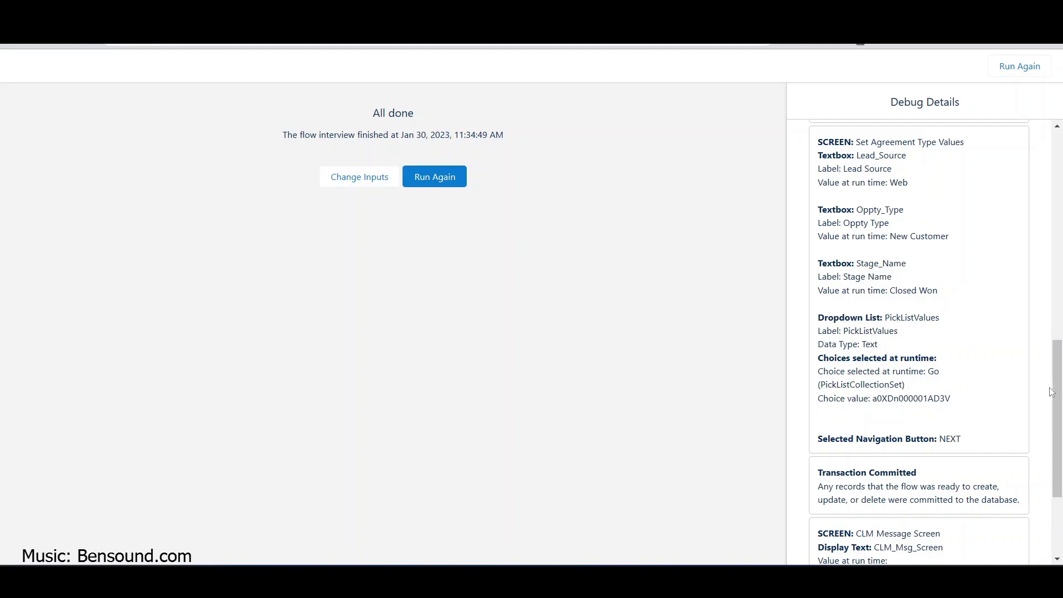
scroll(1058, 394, "down", 3)
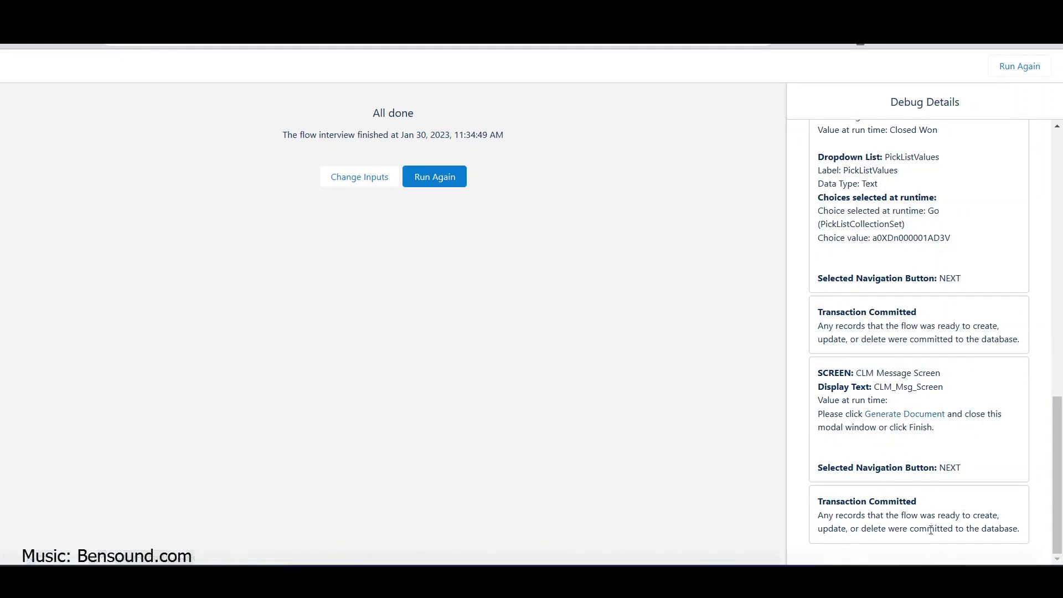
left_click_drag(1058, 493, 1060, 288)
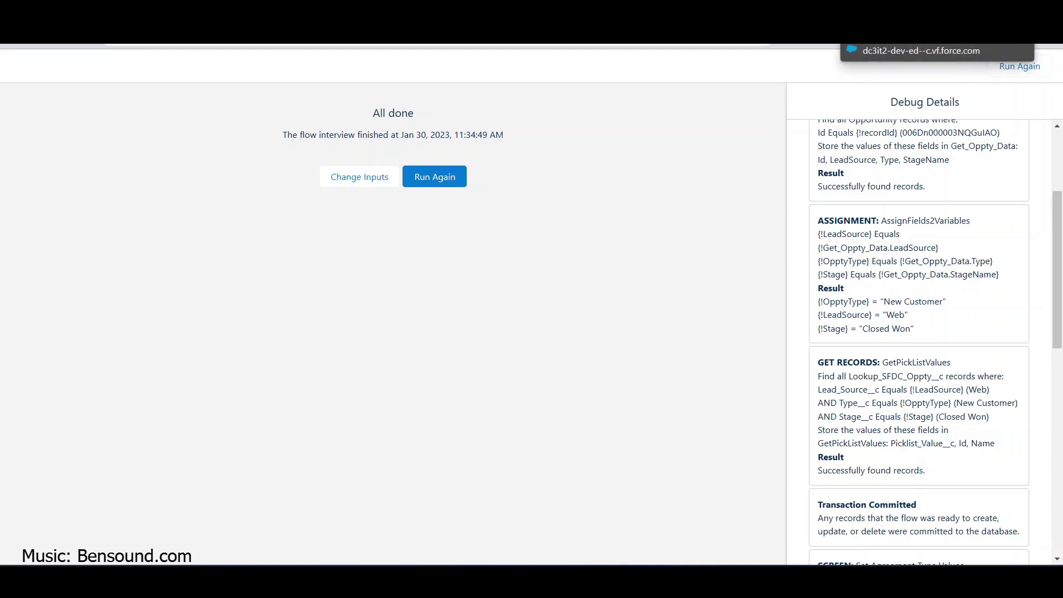
key("ctrl+w")
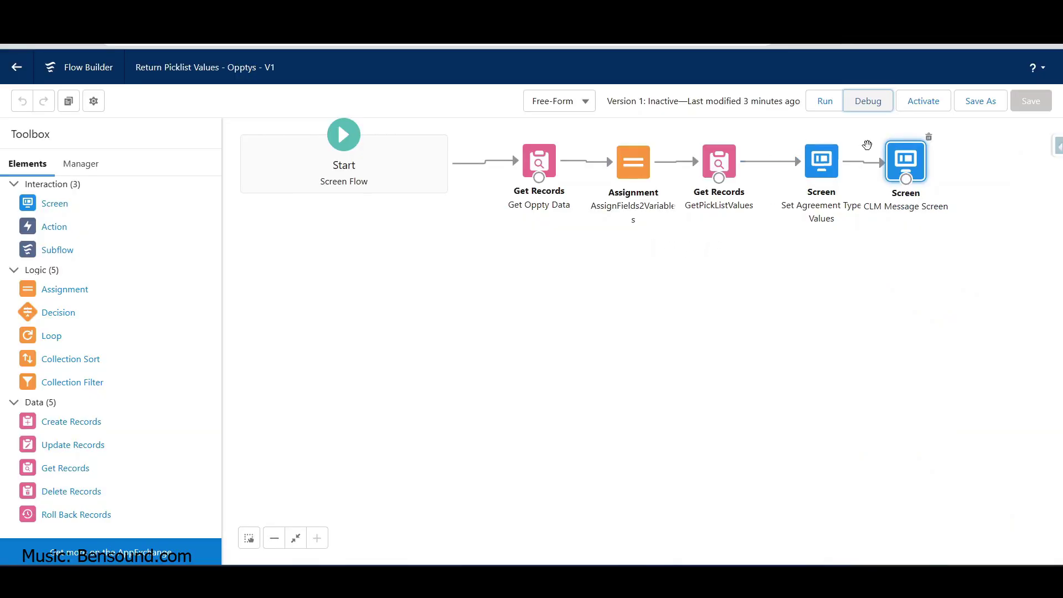
Activate Version 1 of Return Picklist Values - Opptys and return to Setup's Flows list
left_click(923, 100)
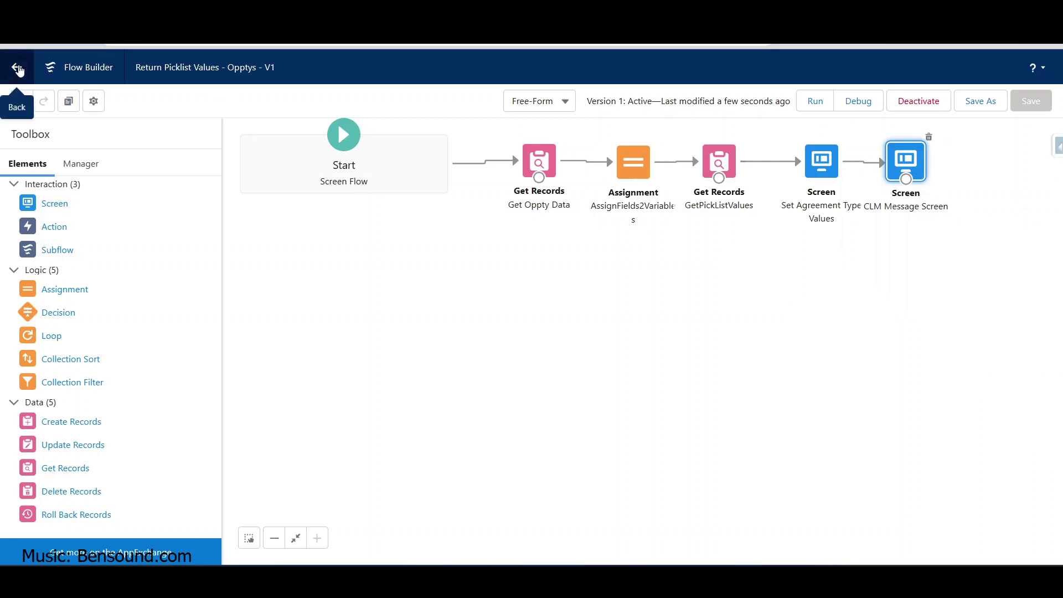
left_click(18, 68)
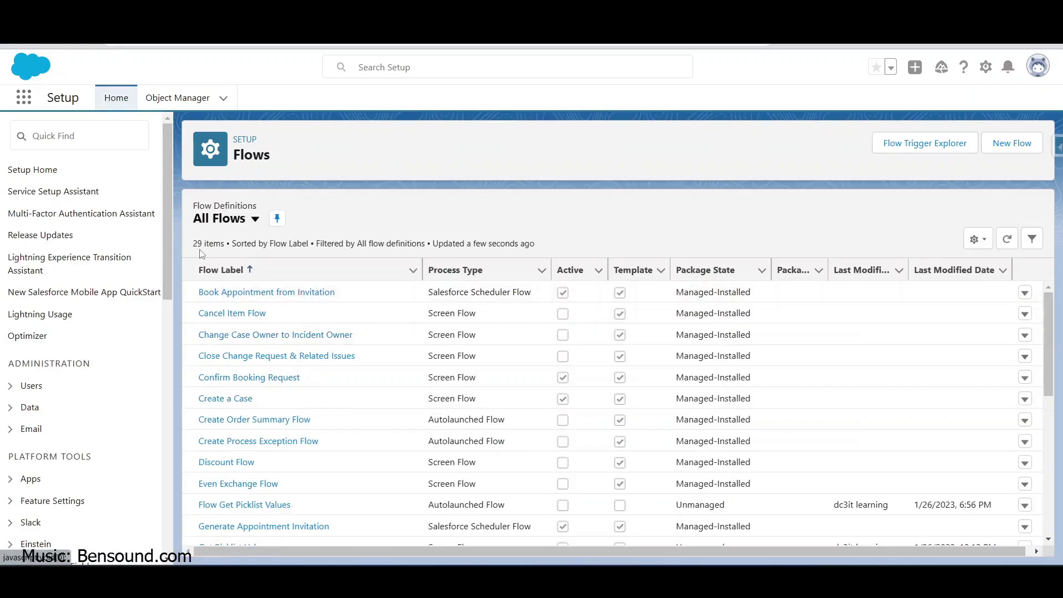
Filter Object Manager for 'opp' and open the Opportunity object's Details page
left_click(178, 100)
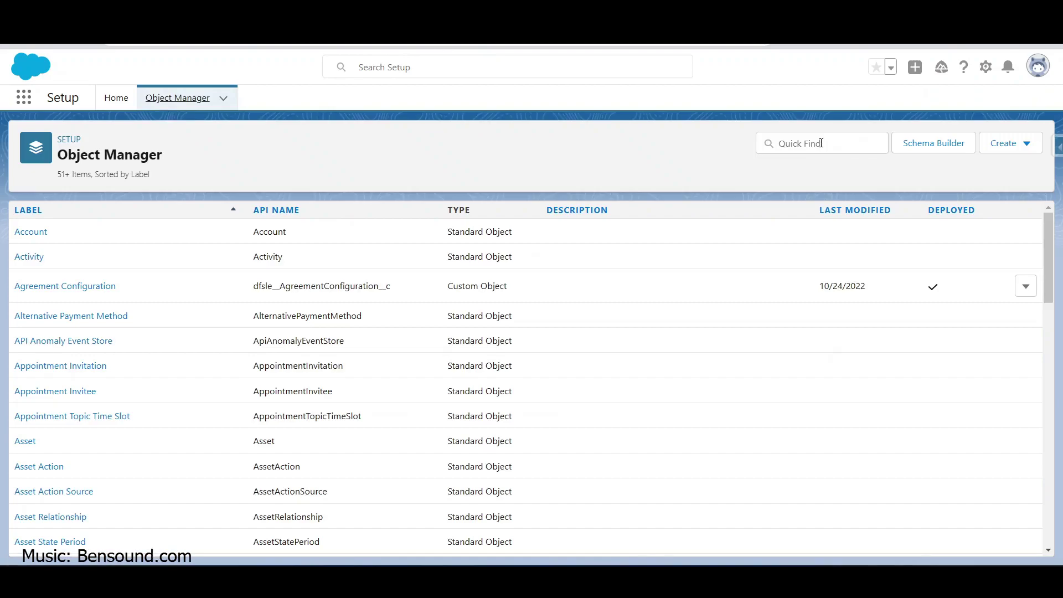
left_click(821, 143)
type("opp")
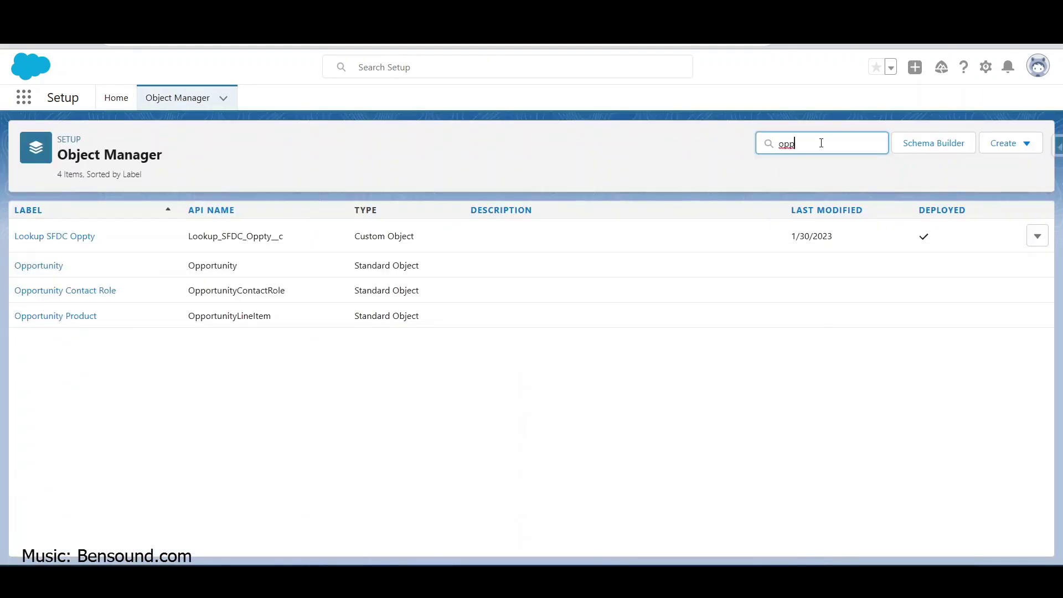
left_click(39, 266)
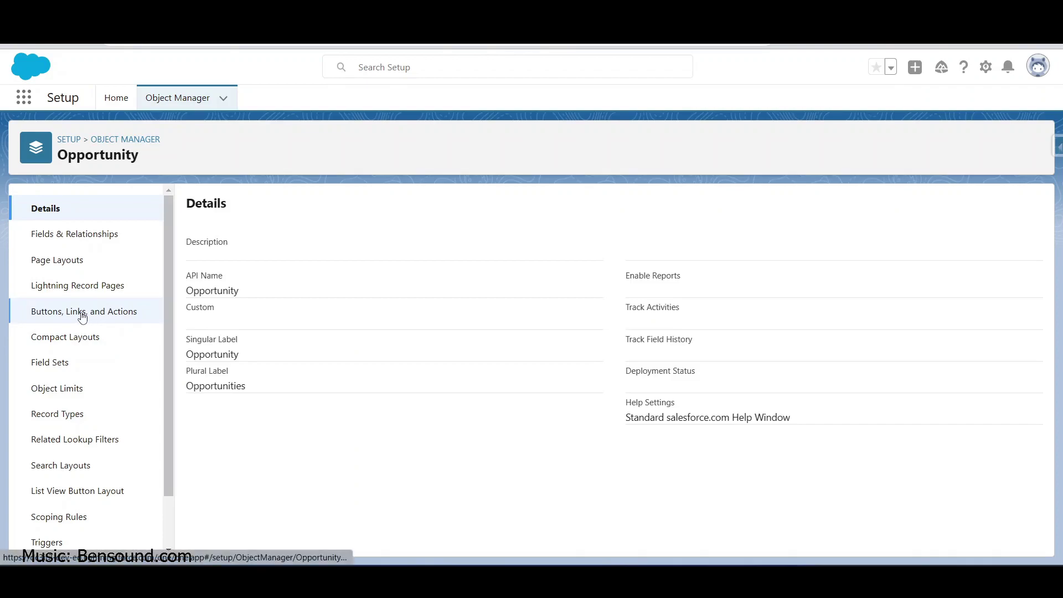
Start a new Opportunity action of type Flow that runs Return Picklist Values - Opptys
left_click(113, 316)
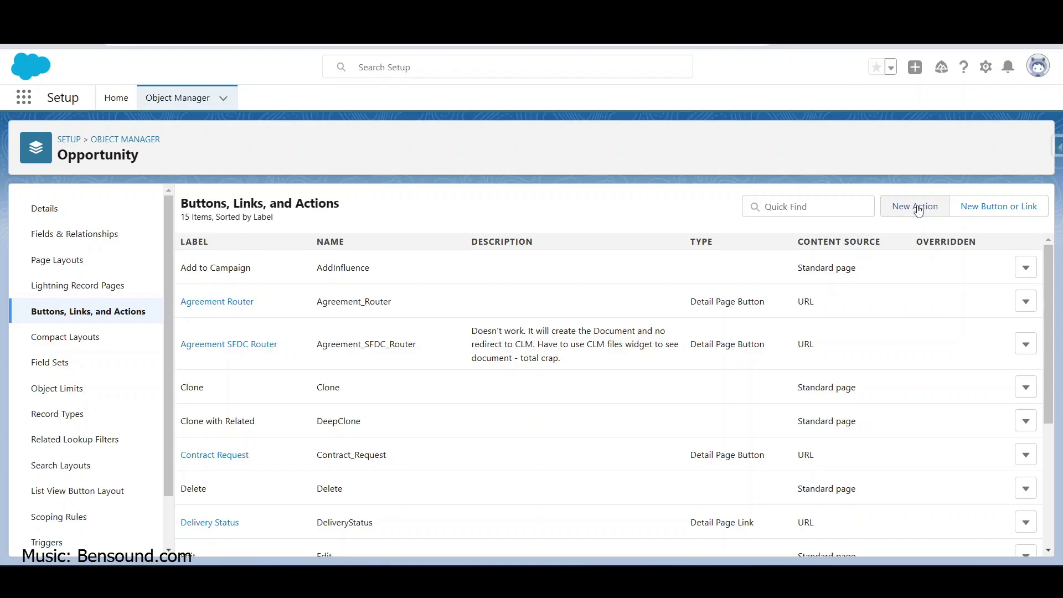
left_click(917, 210)
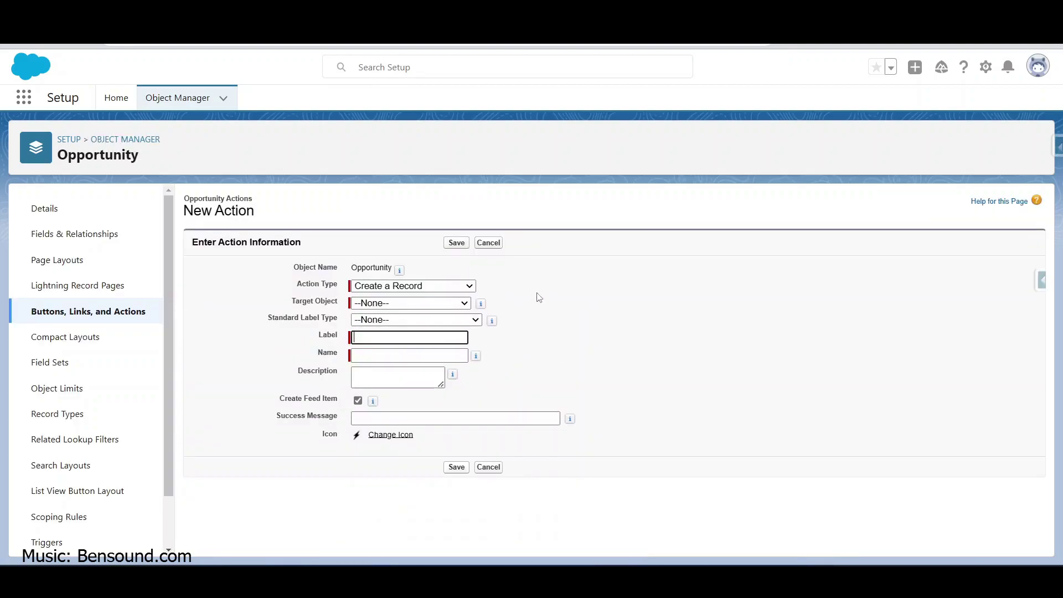
left_click(468, 286)
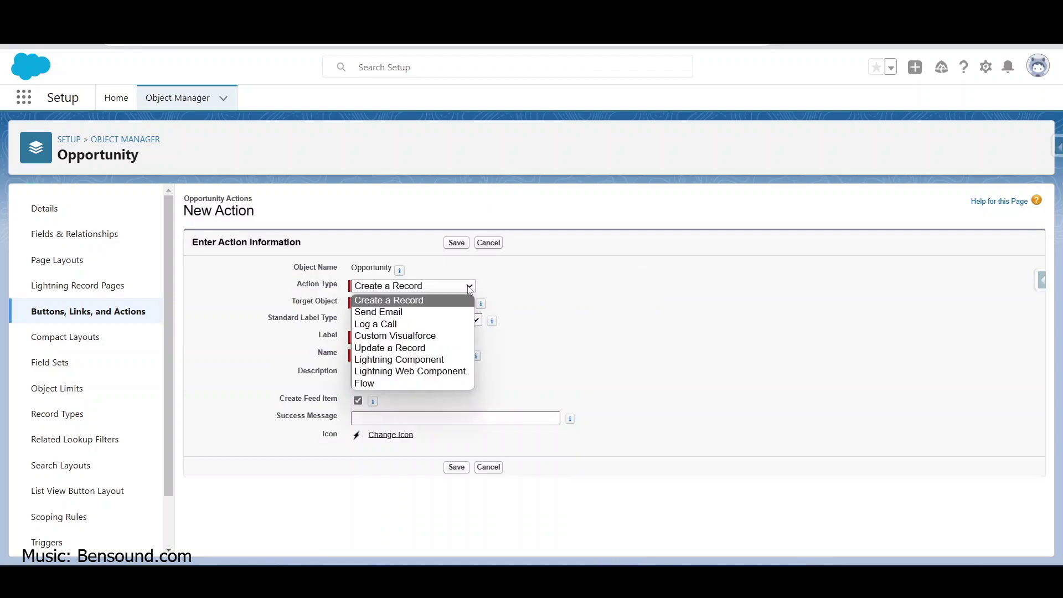
left_click(368, 384)
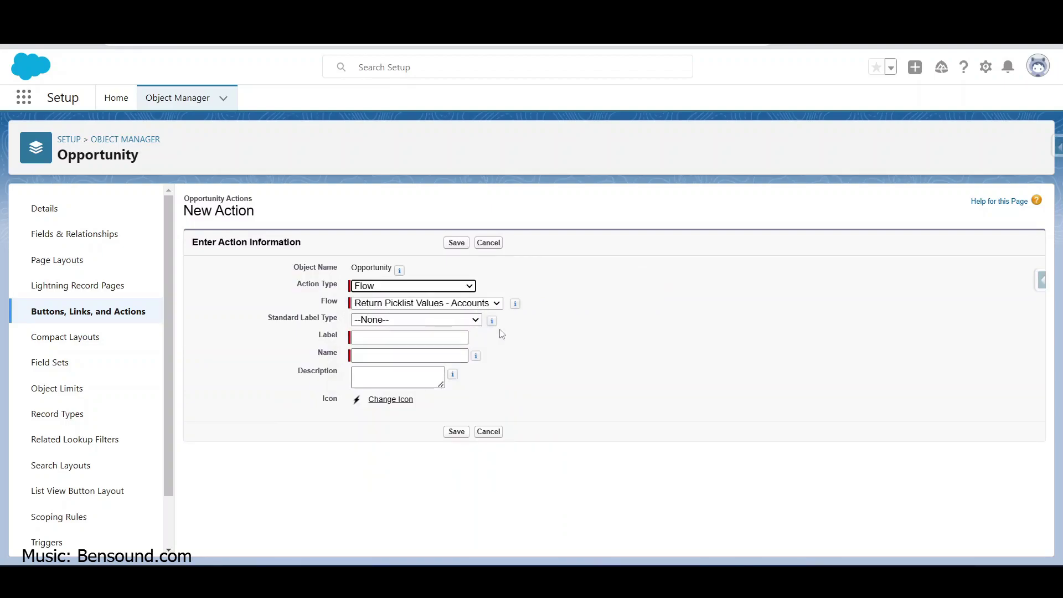
left_click(498, 304)
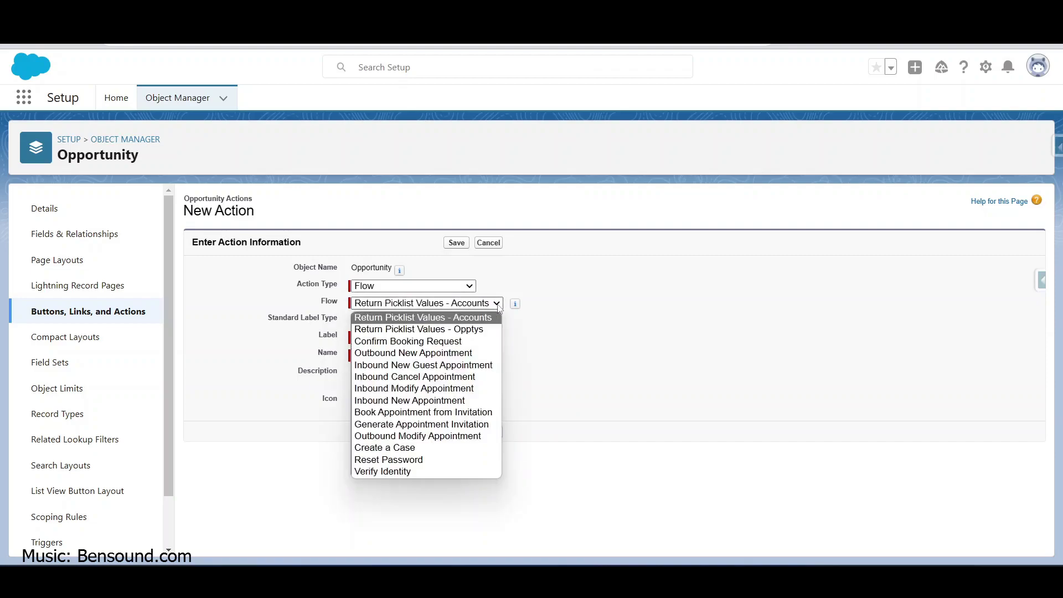
left_click(475, 332)
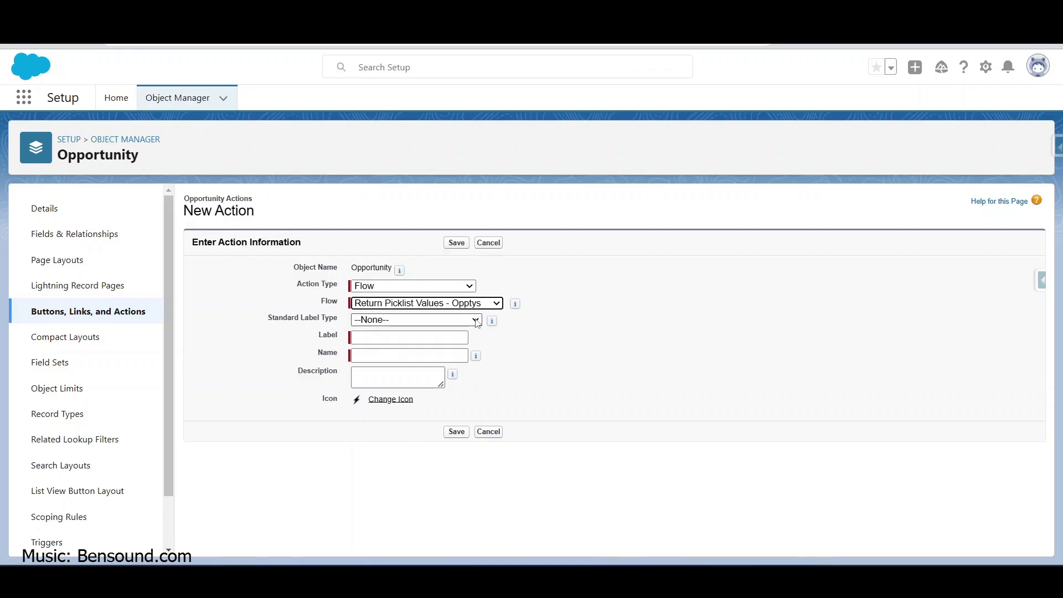
Label it 'Open Oppty Flow Action' with standard label type None, keep the auto API name, and save
left_click(478, 324)
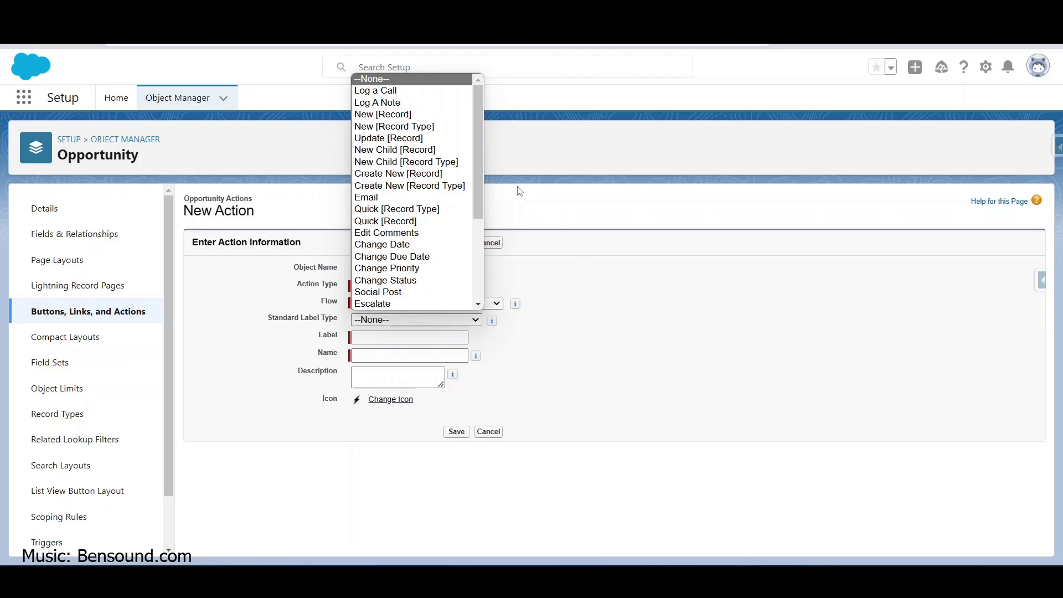
left_click_drag(476, 178, 494, 103)
left_click(599, 289)
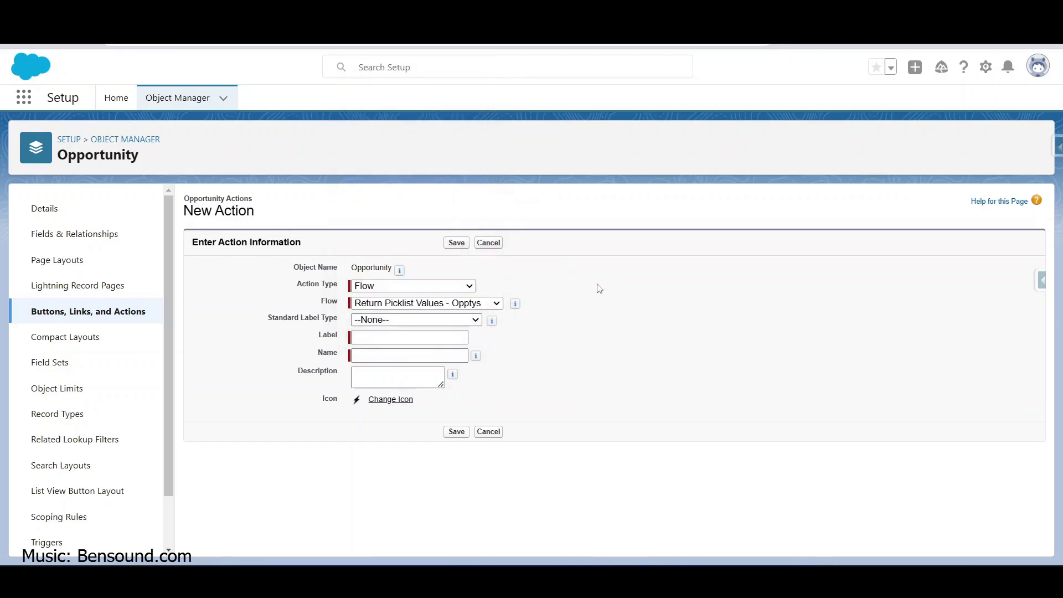
left_click(410, 337)
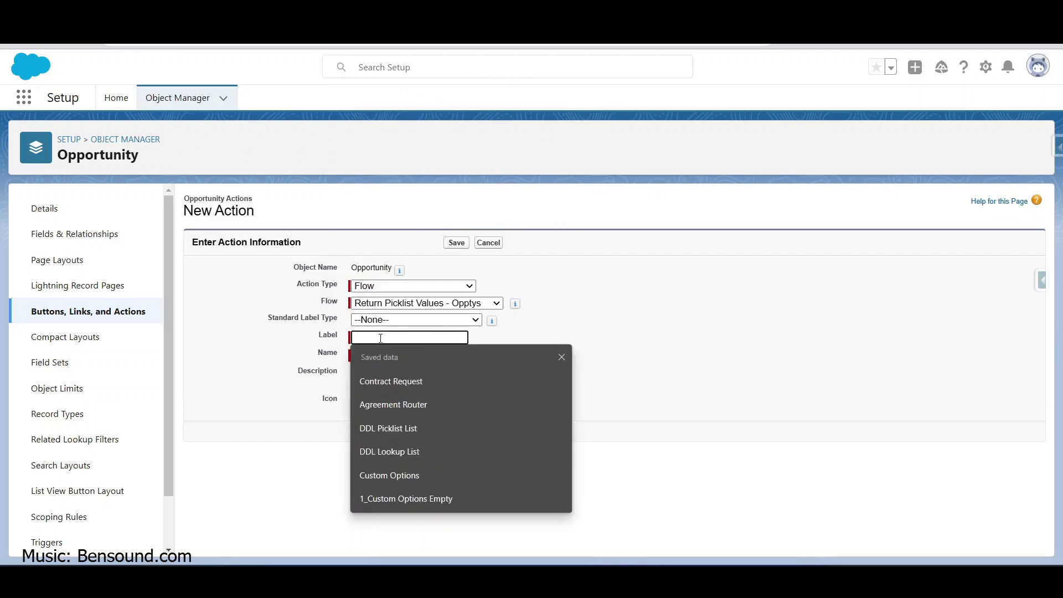
type("Open")
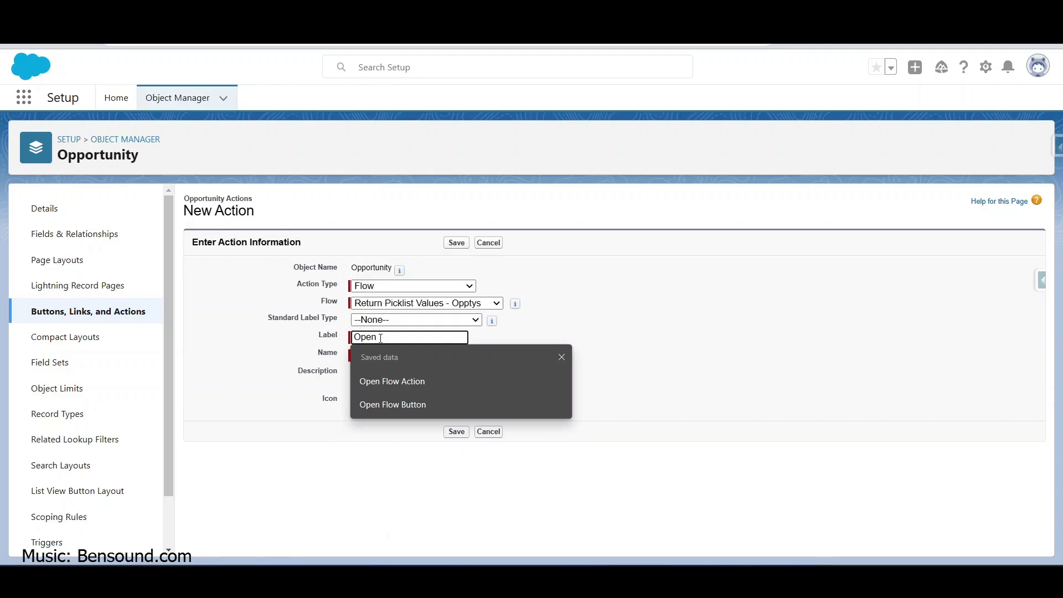
type(" Oppty ")
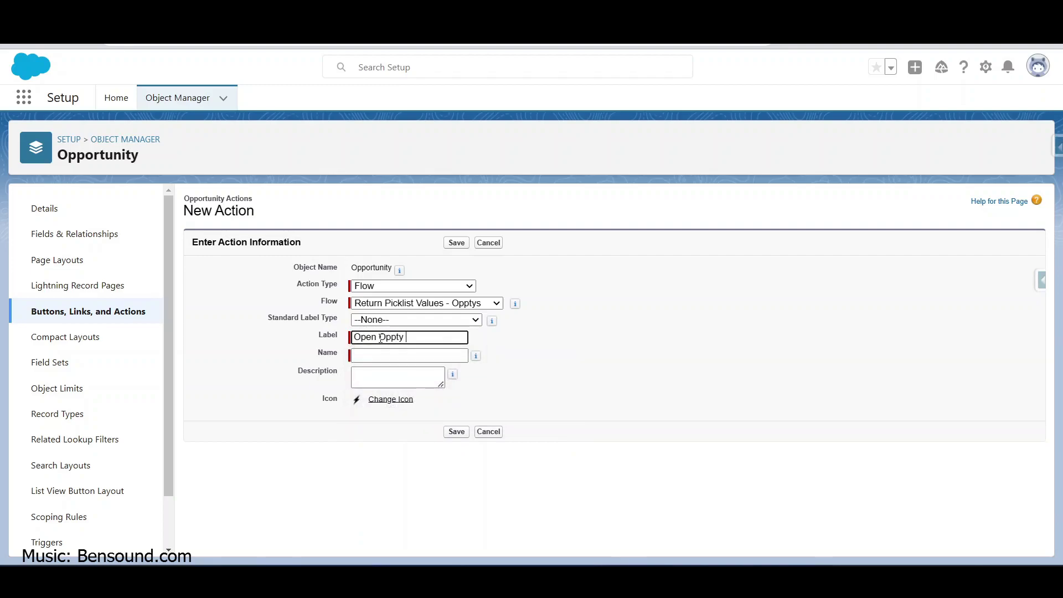
type("Flow Action")
key("Tab")
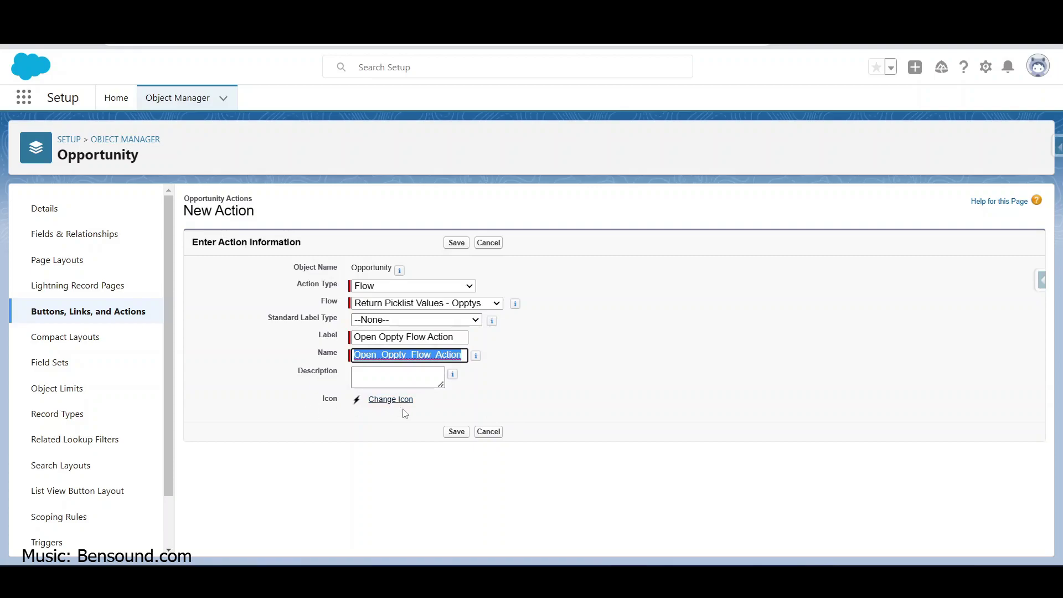
left_click(524, 394)
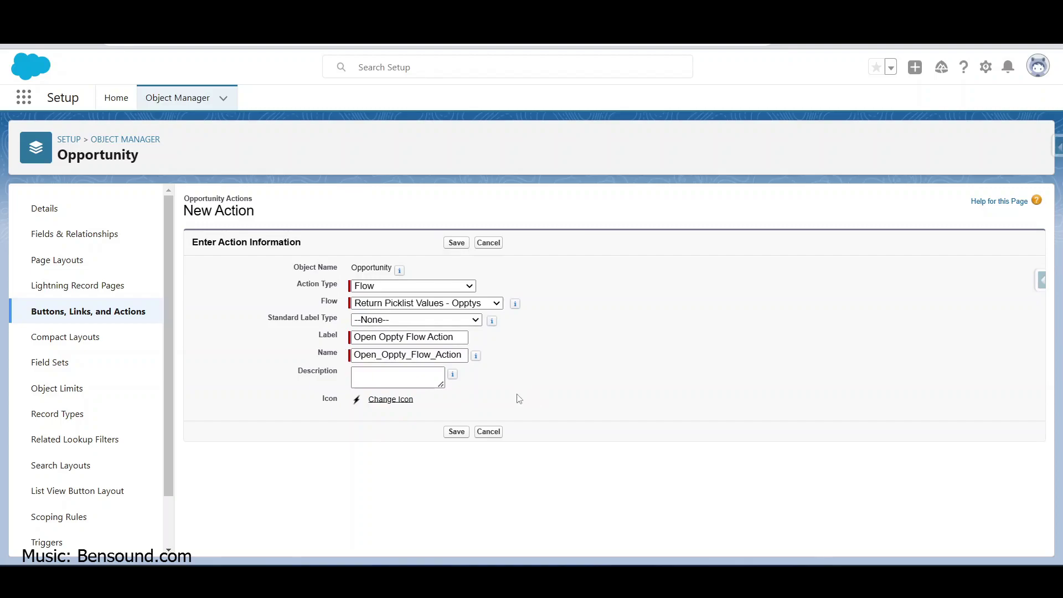
left_click(457, 431)
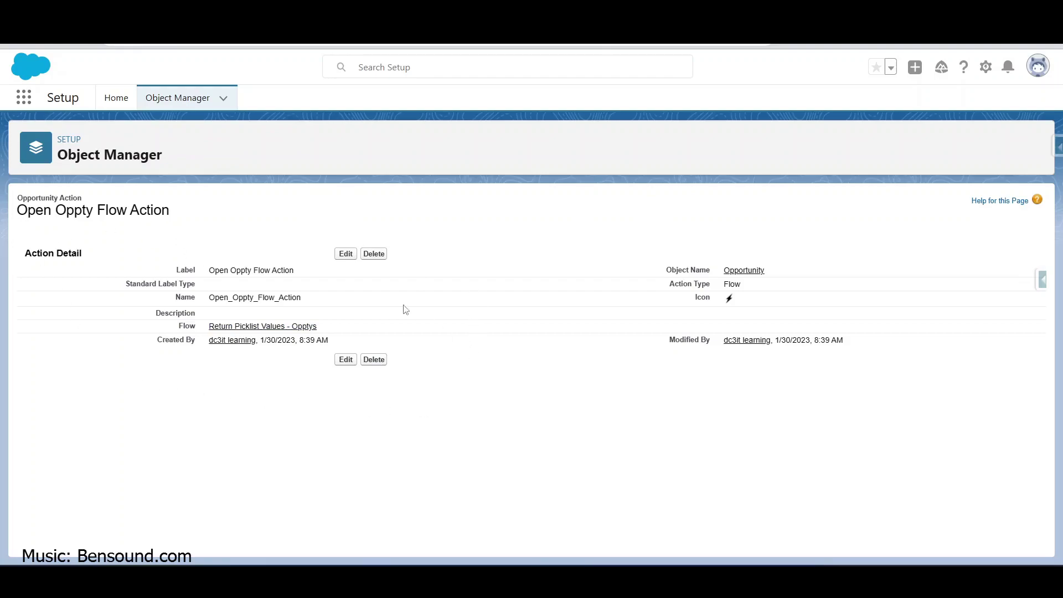
Open the saved Open Oppty Flow Action in Edit to check its fields, then cancel unchanged
left_click(345, 253)
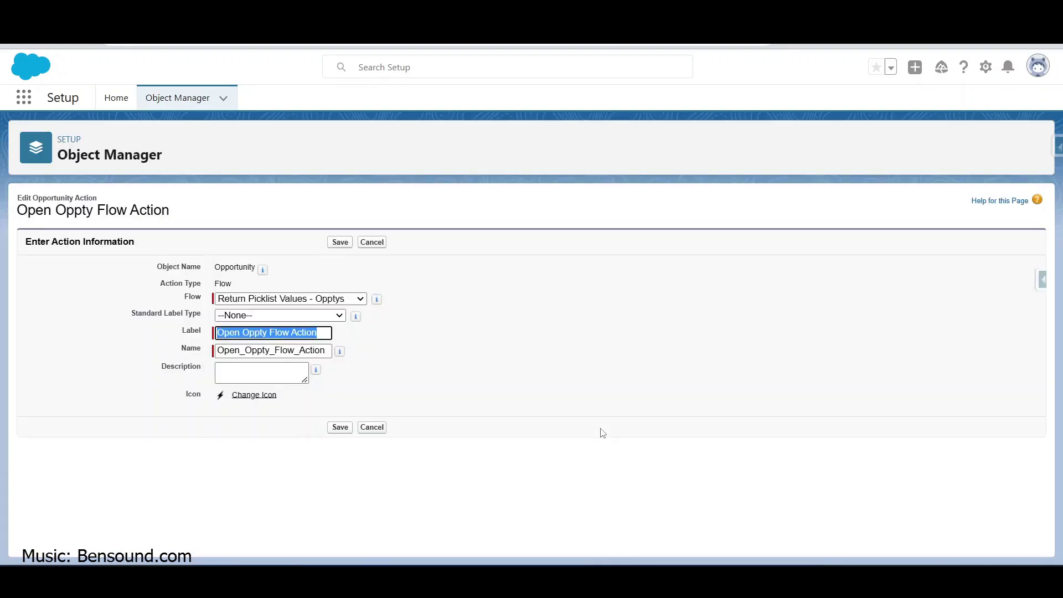
left_click(374, 428)
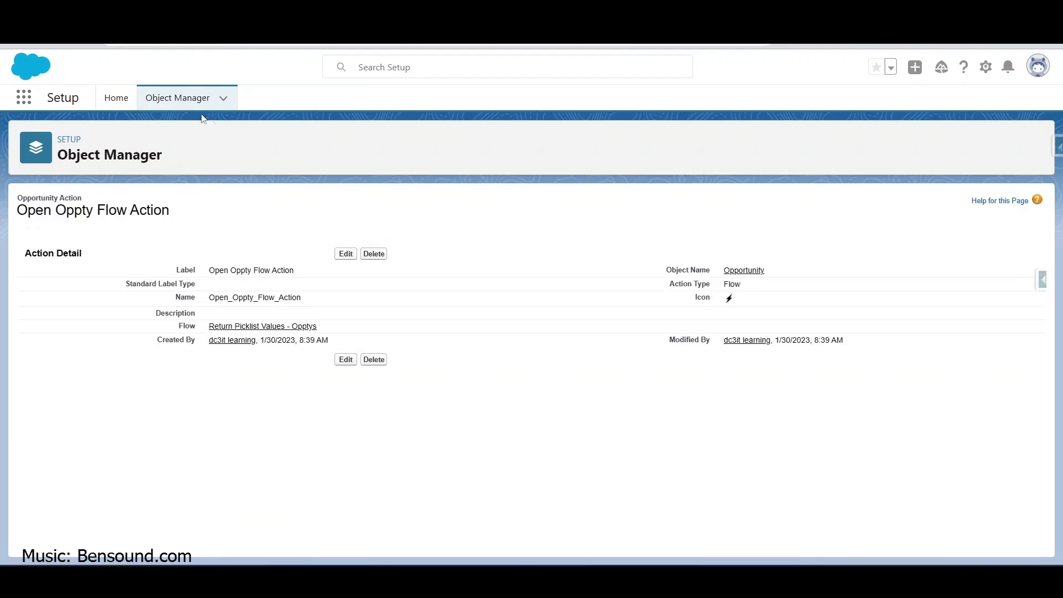
Filter objects for 'op', open Opportunity, and open Opportunity Layout from its Page Layouts
left_click(171, 101)
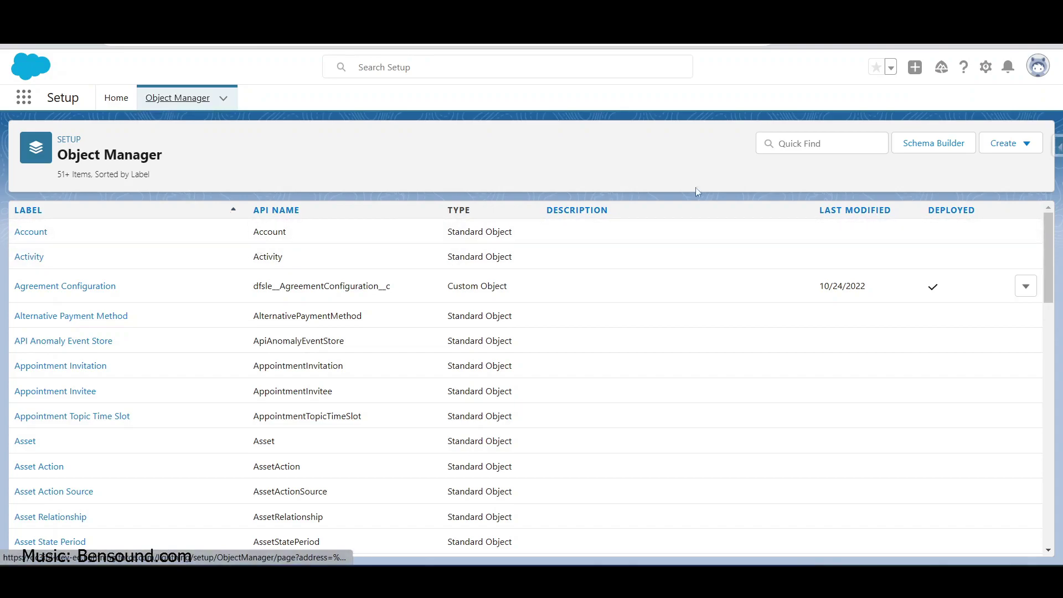
left_click(821, 142)
type("oppo")
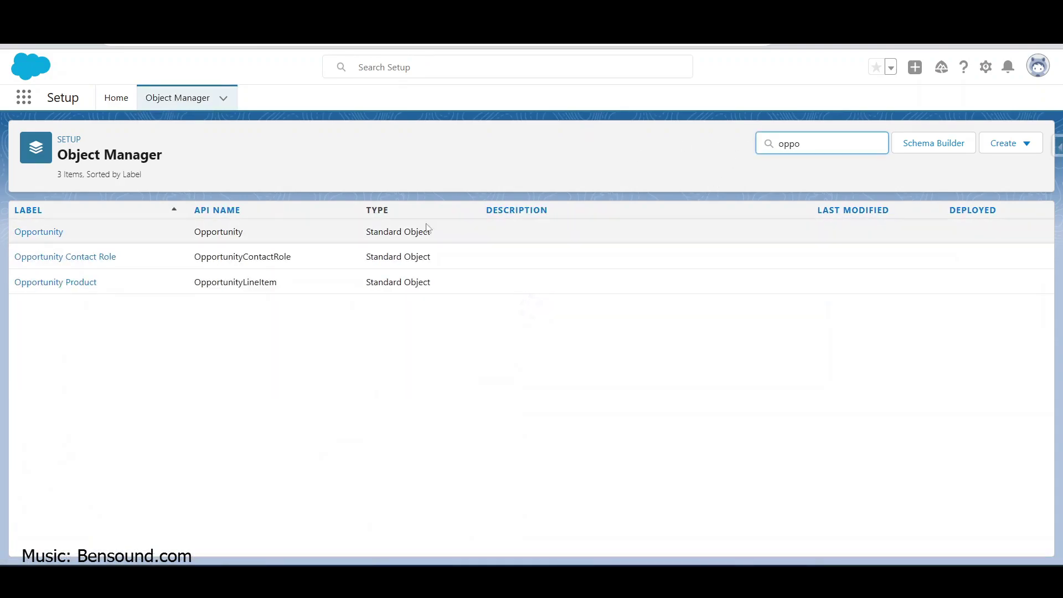
left_click(48, 239)
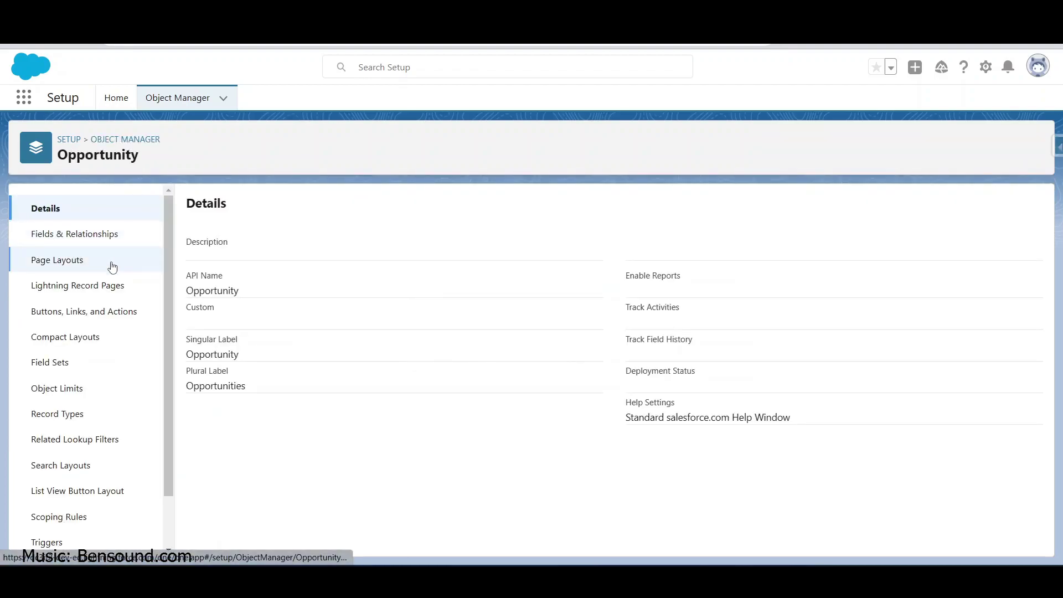
left_click(68, 264)
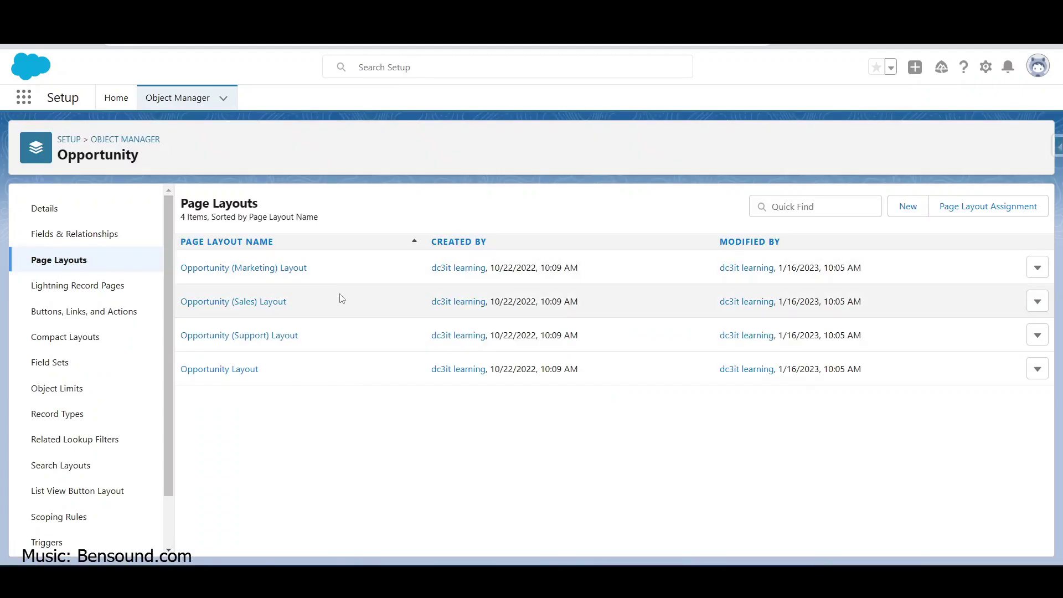
left_click(221, 373)
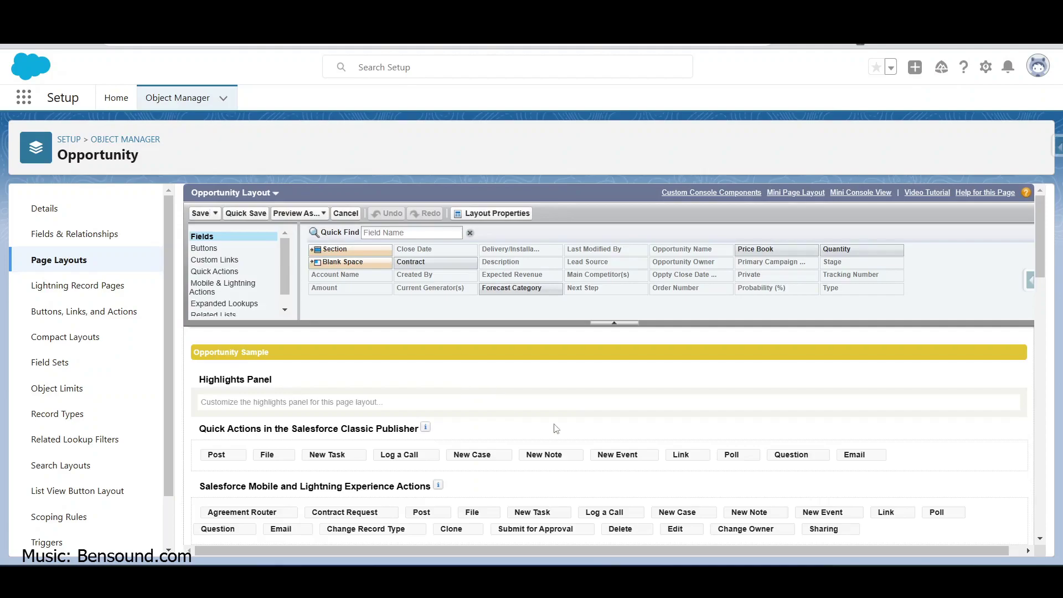
Drag Open Oppty Flow Action into the Mobile and Lightning Experience Actions section and save the layout
left_click(204, 273)
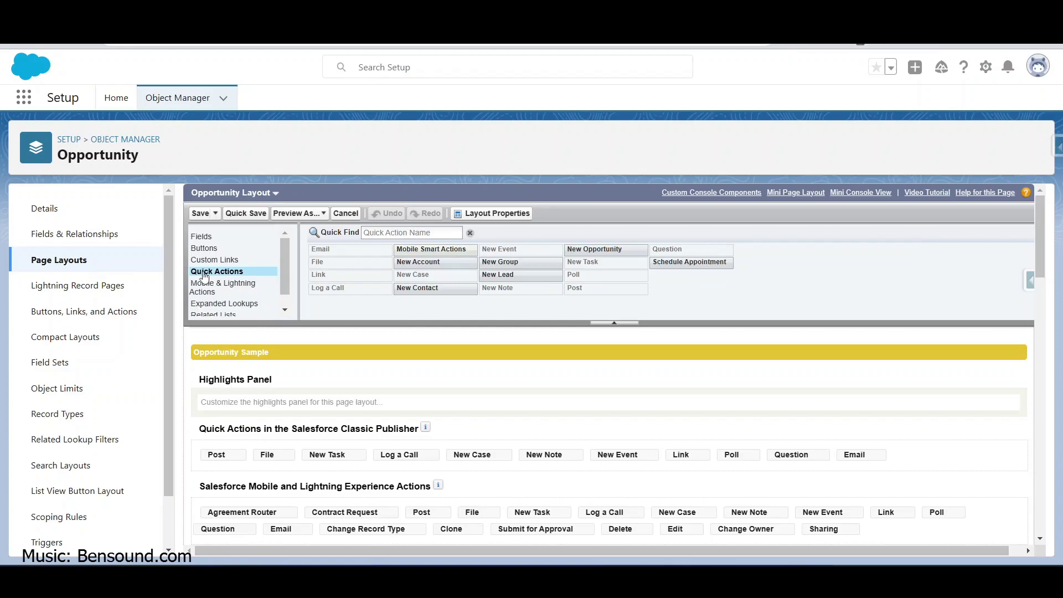
left_click(237, 289)
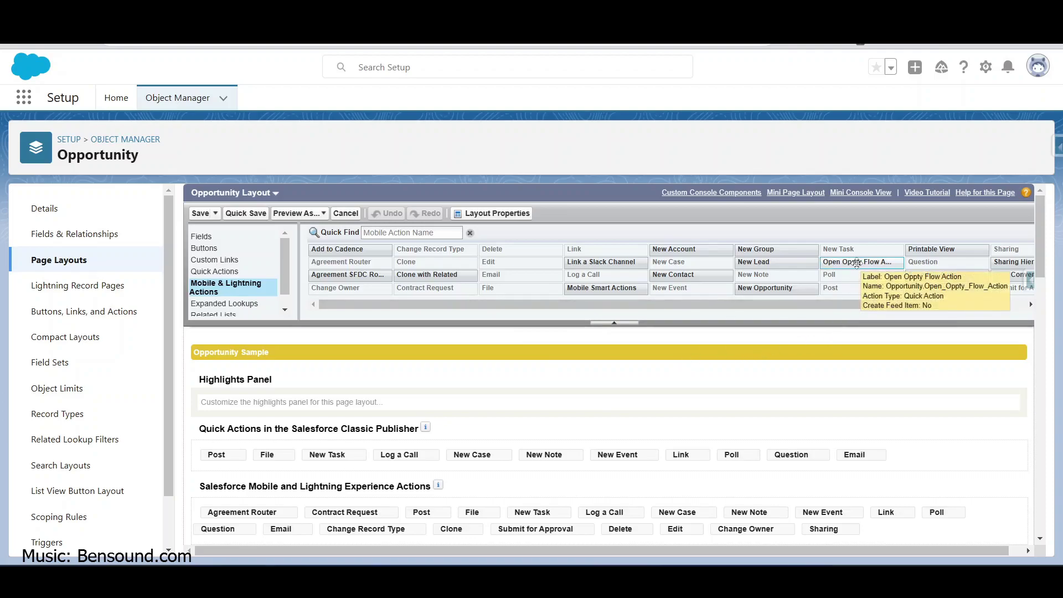
mouse_move(856, 263)
left_mouse_down()
mouse_move(841, 316)
mouse_move(640, 400)
mouse_move(481, 446)
mouse_move(327, 520)
mouse_move(266, 534)
mouse_move(293, 467)
mouse_move(204, 464)
left_mouse_up()
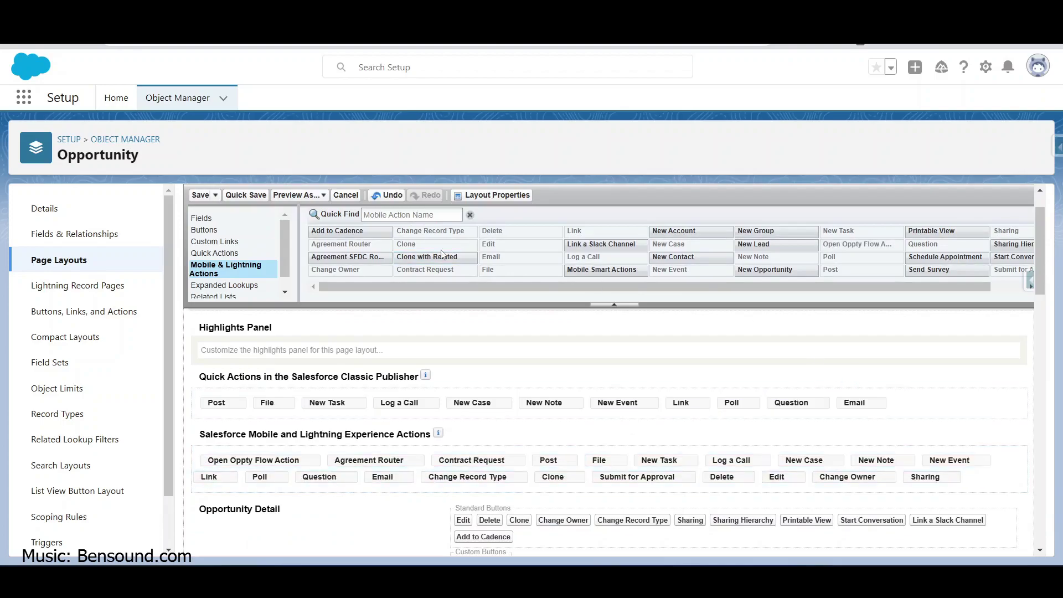
left_click(200, 195)
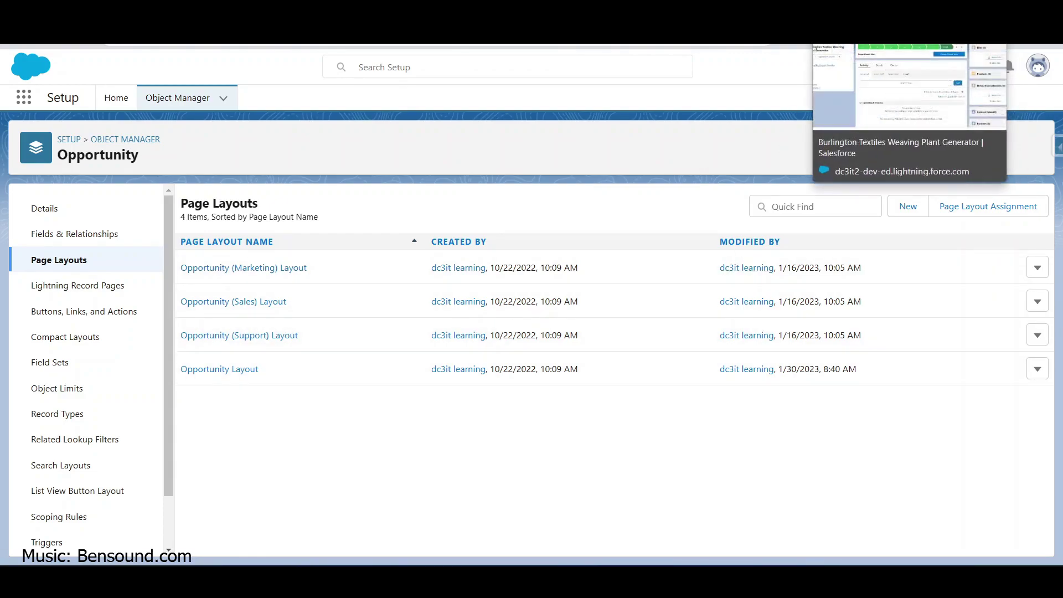
left_click(863, 34)
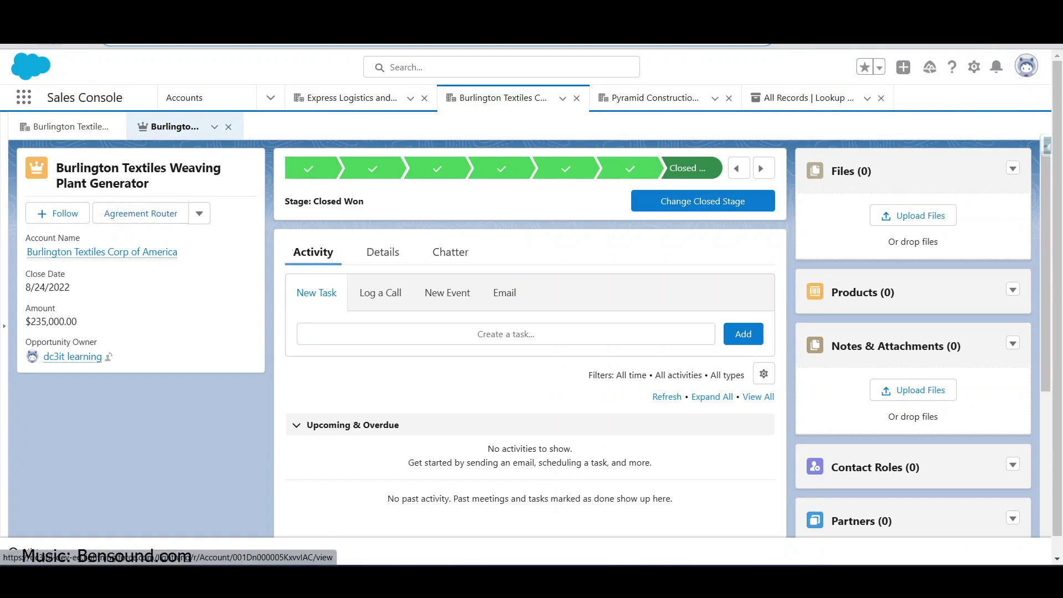
Reload the Burlington Textiles Weaving Plant Generator opportunity and launch Open Oppty Flow Action from its actions menu
key("F5")
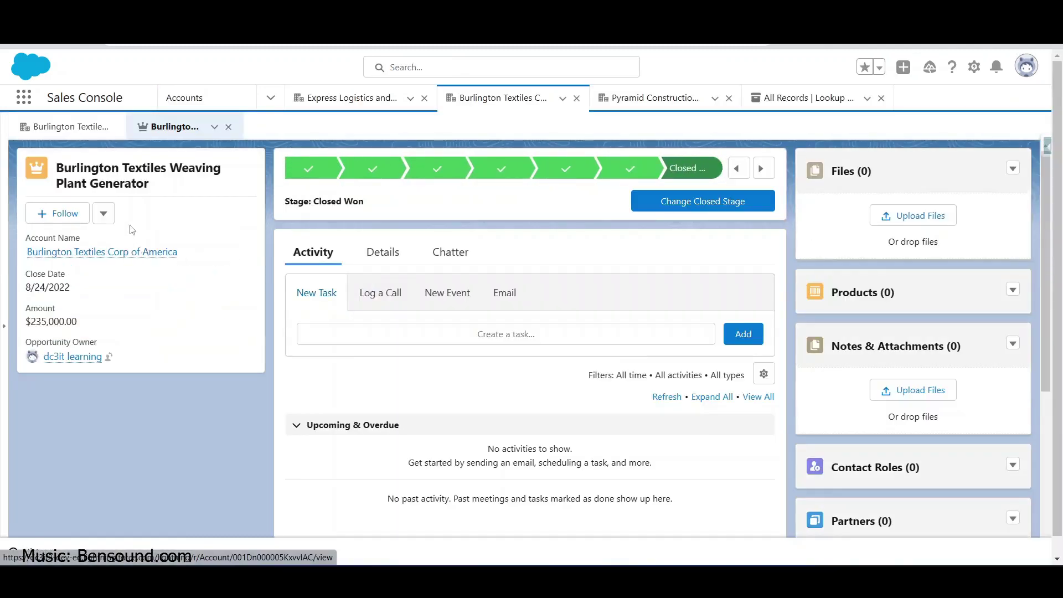
left_click(104, 213)
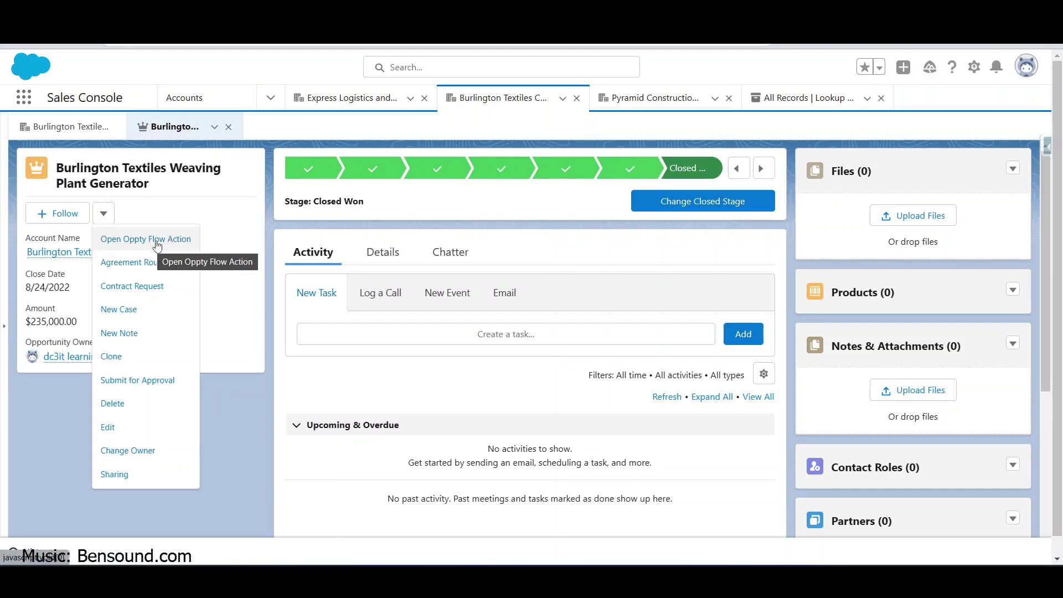
left_click(157, 239)
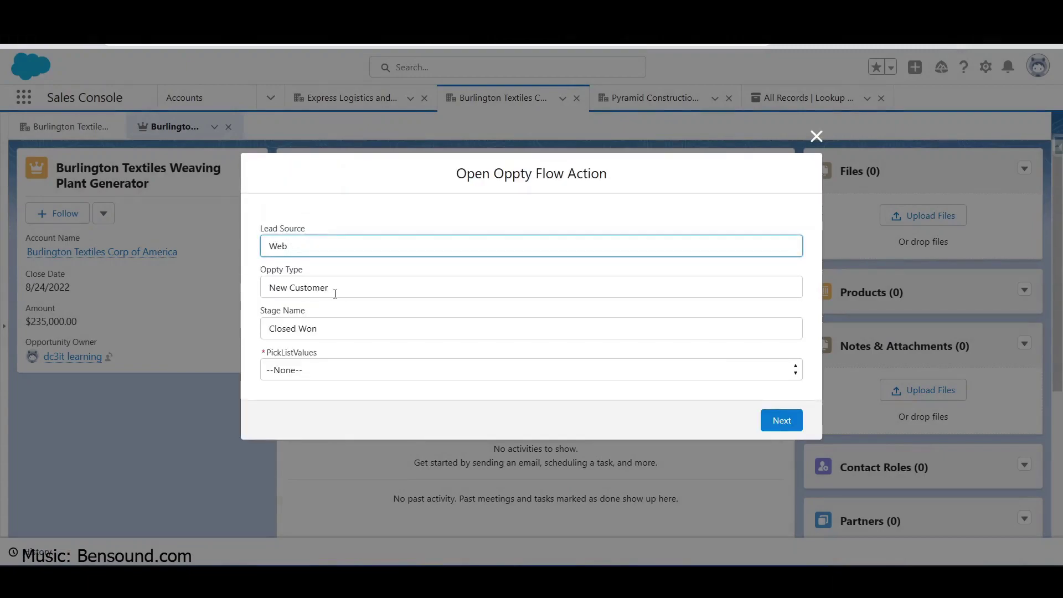
Run the flow with PickListValues set to Go, close it, then open the App Launcher in Setup
left_click(347, 376)
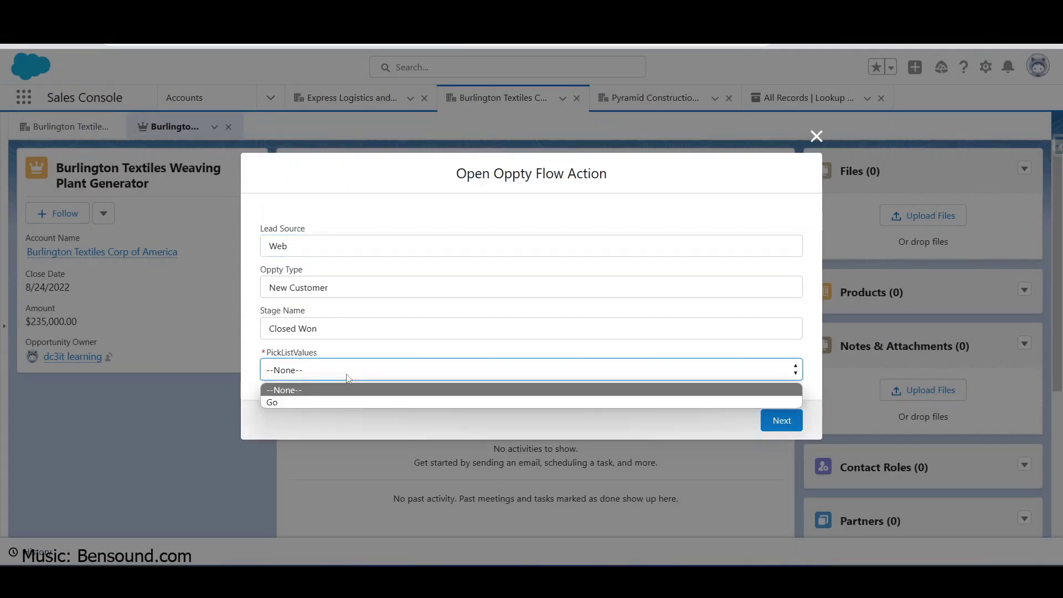
left_click(331, 402)
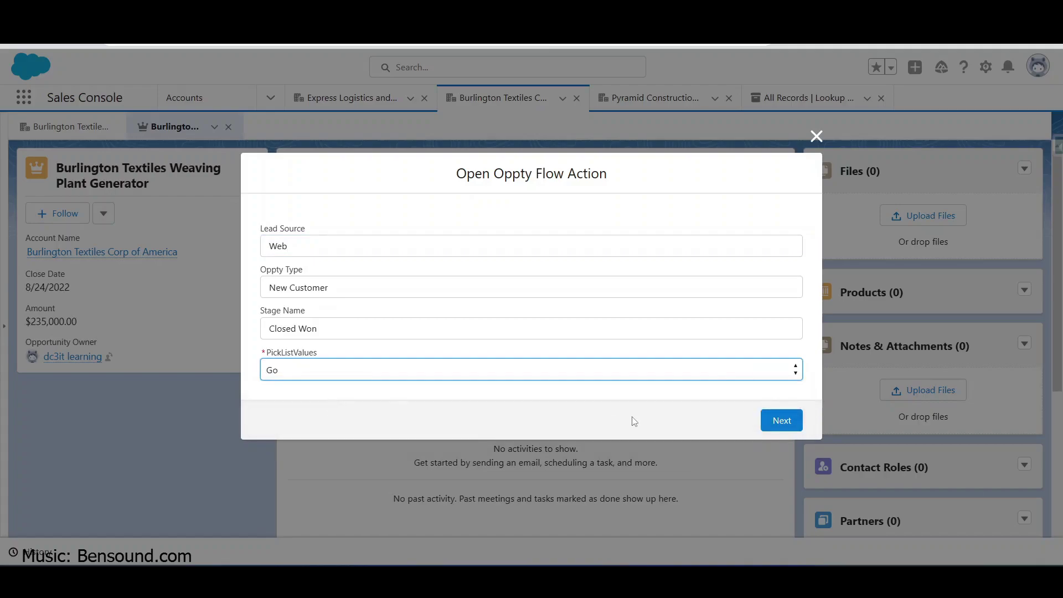
left_click(781, 422)
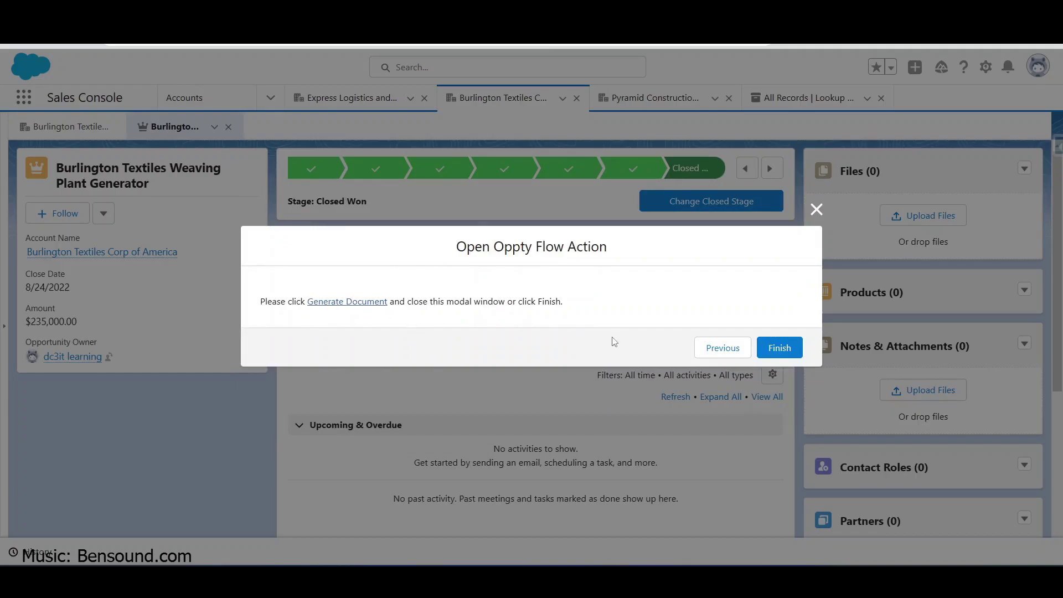
left_click(721, 348)
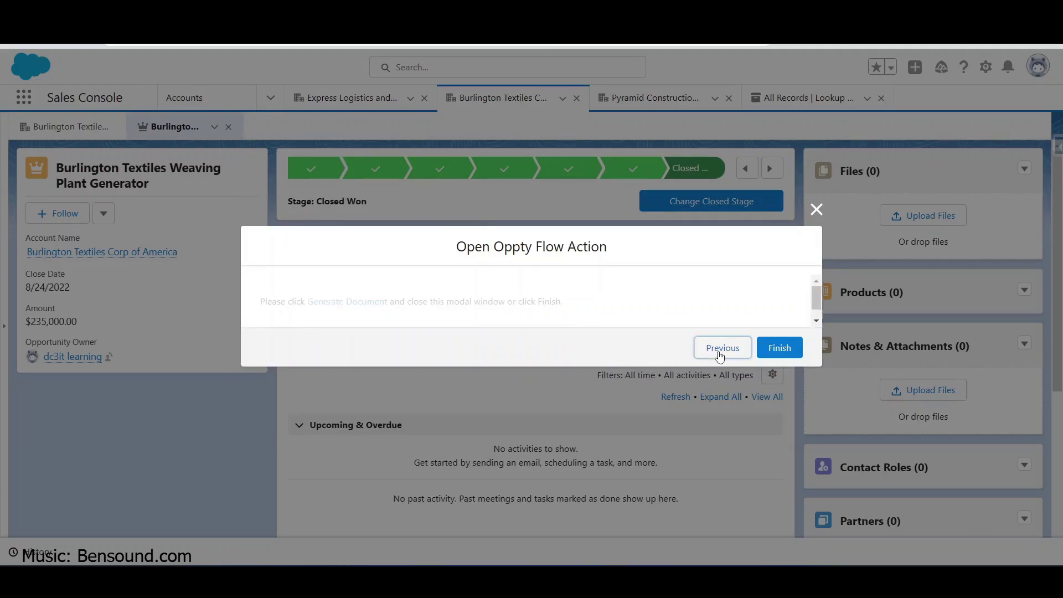
left_click(815, 136)
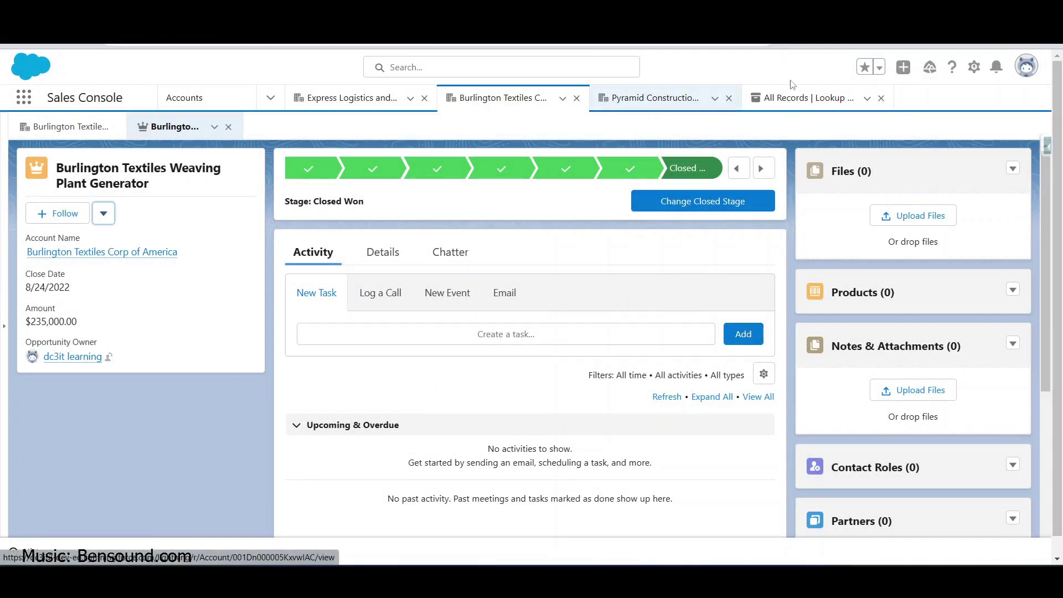
left_click(885, 27)
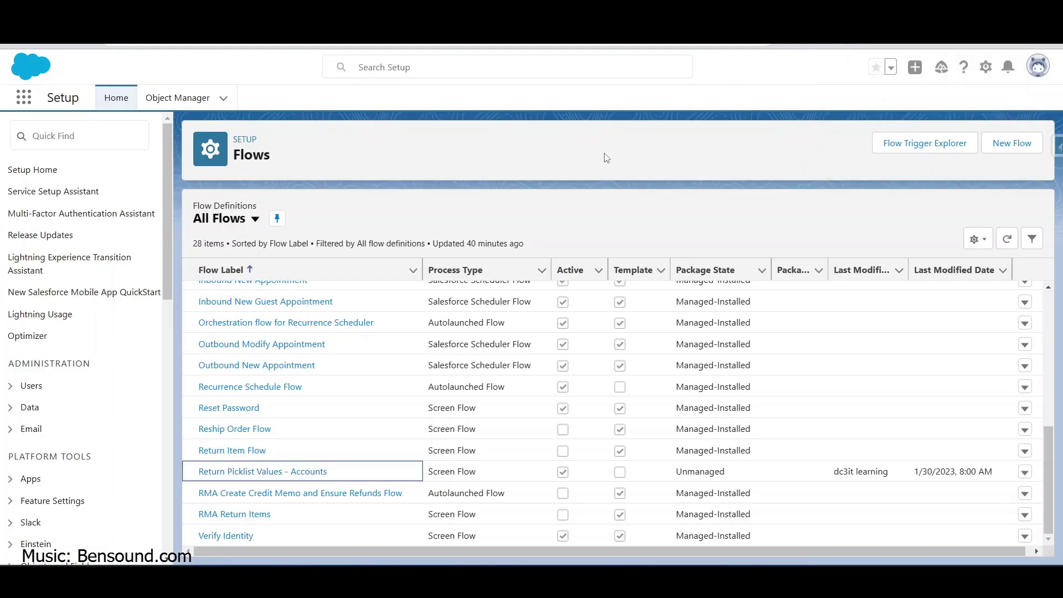
left_click(24, 98)
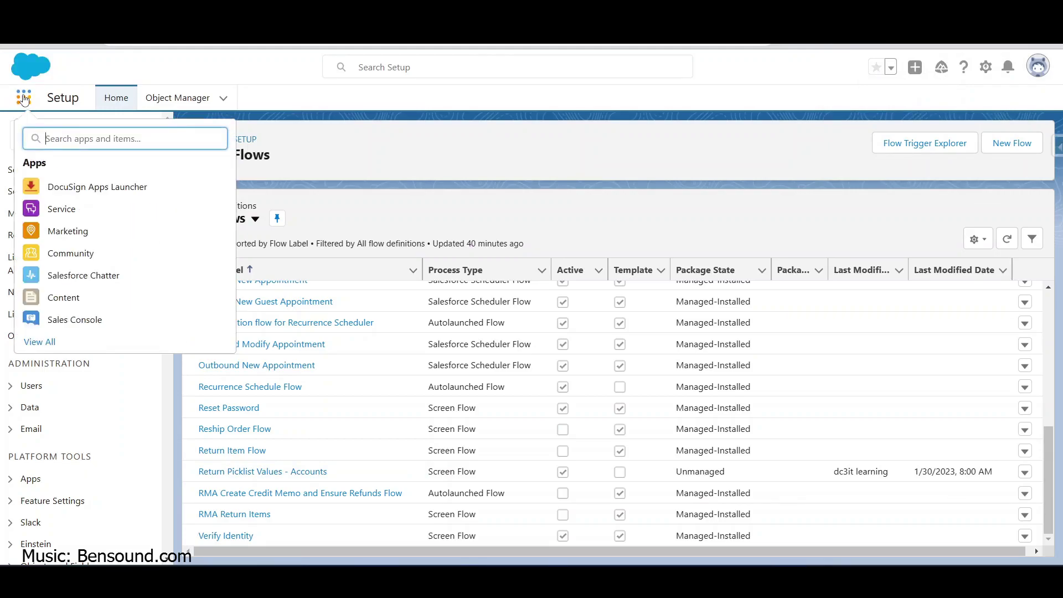
Open the Lookup SFDC Opptys list of 45 records and compare it with the Oppty spreadsheet
type("look")
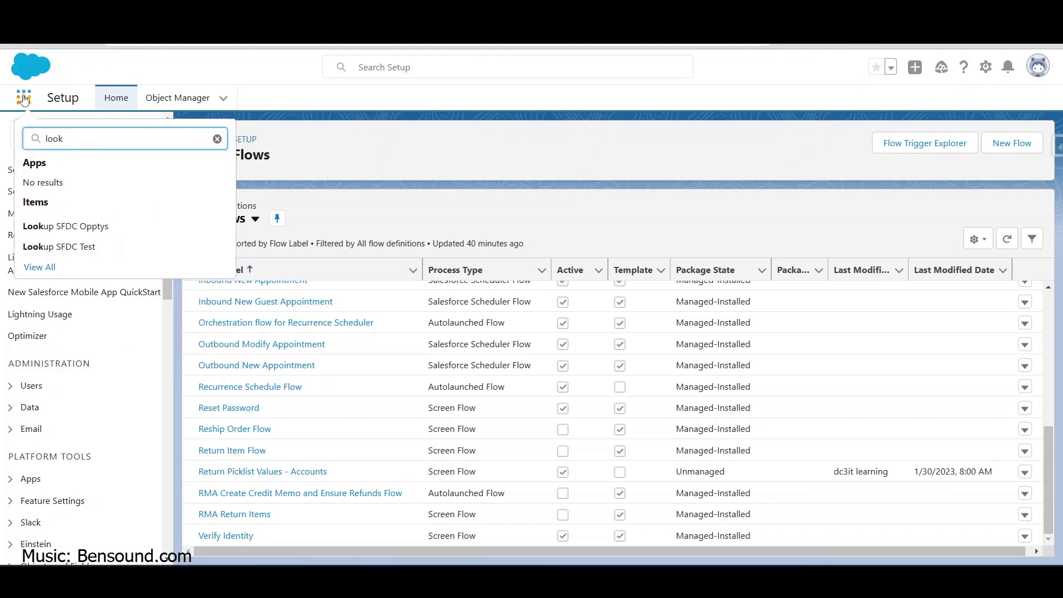
left_click(79, 227)
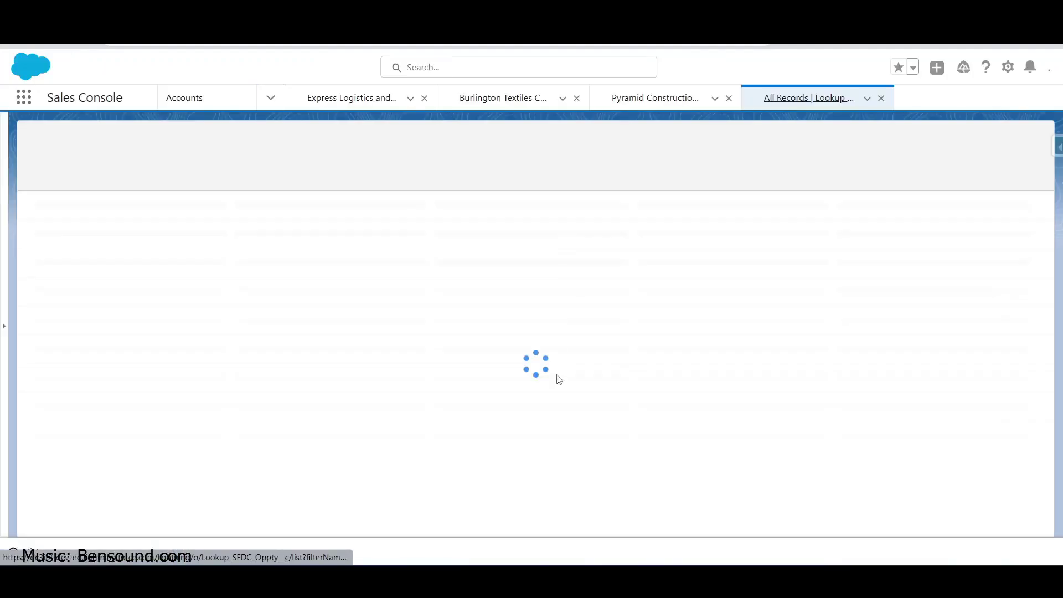
key("alt+Tab")
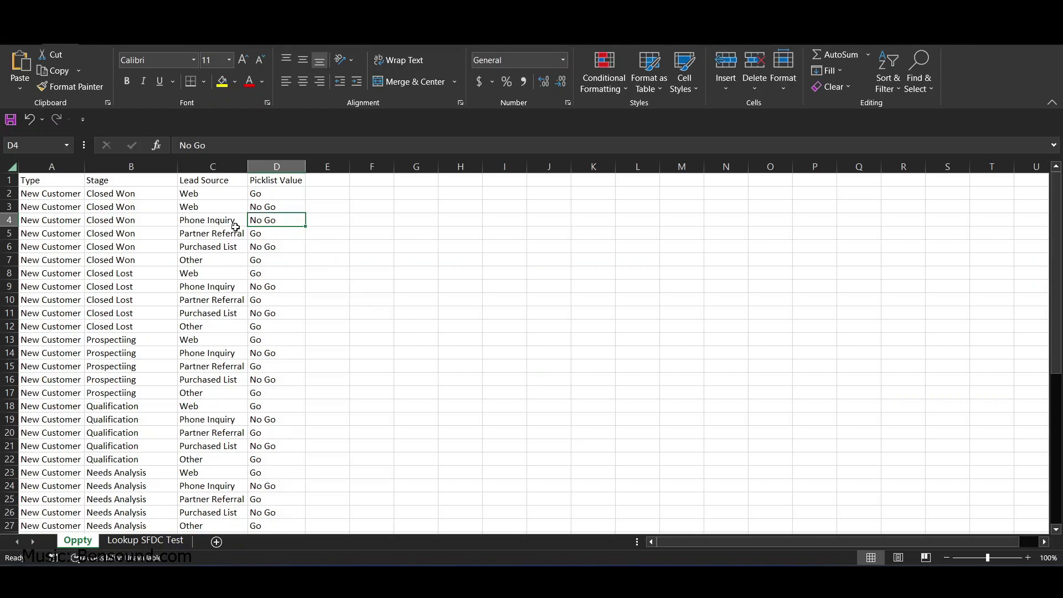
key("alt+Tab")
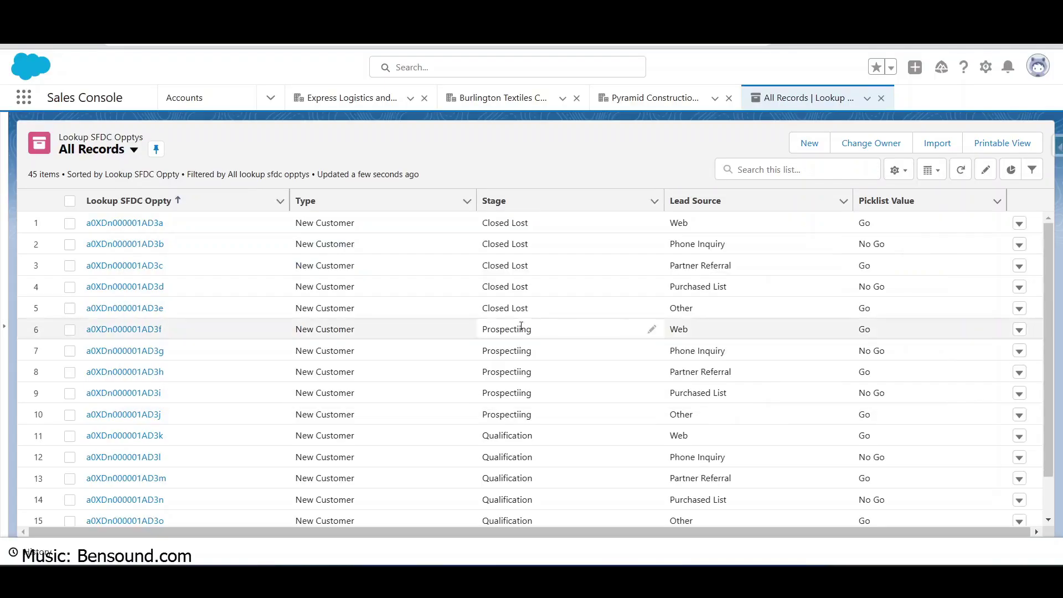
Set up a Data Import Wizard import of Lookup SFDC Test.csv as new Lookup SFDC Opptys records
left_click(934, 146)
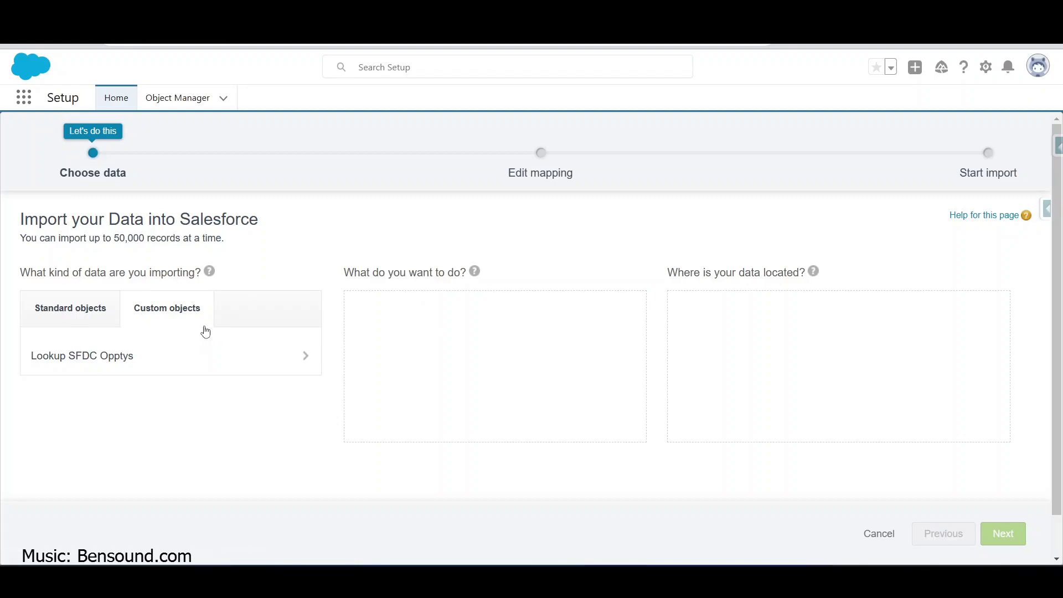
left_click(134, 362)
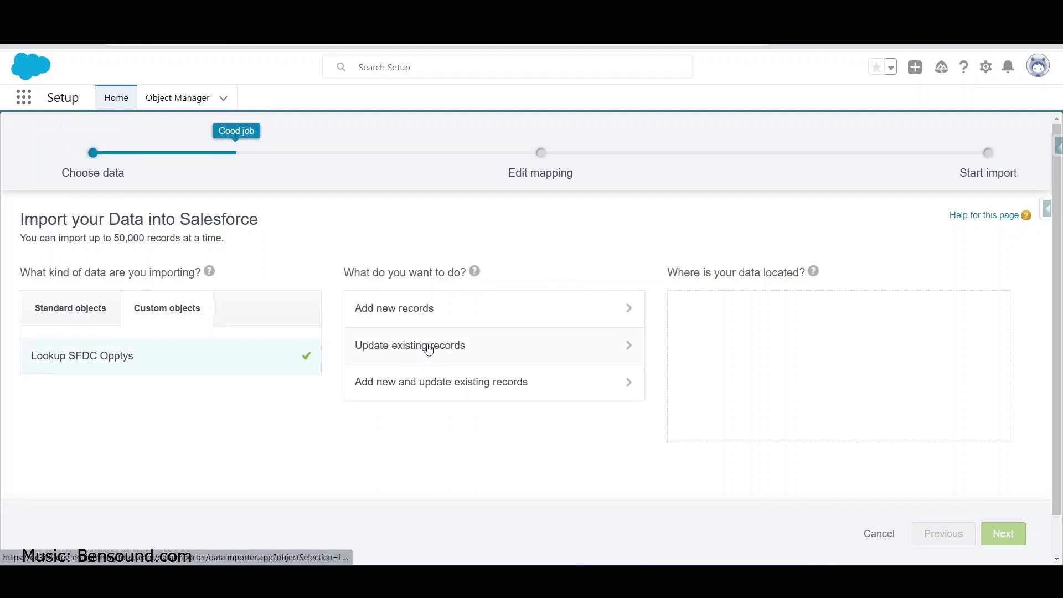
left_click(412, 310)
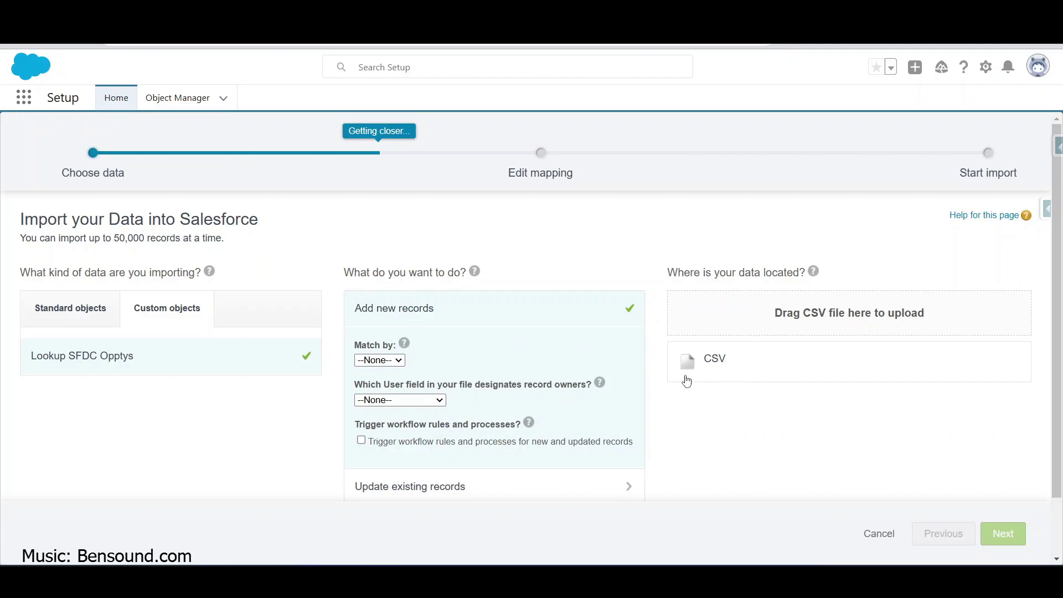
left_click(710, 366)
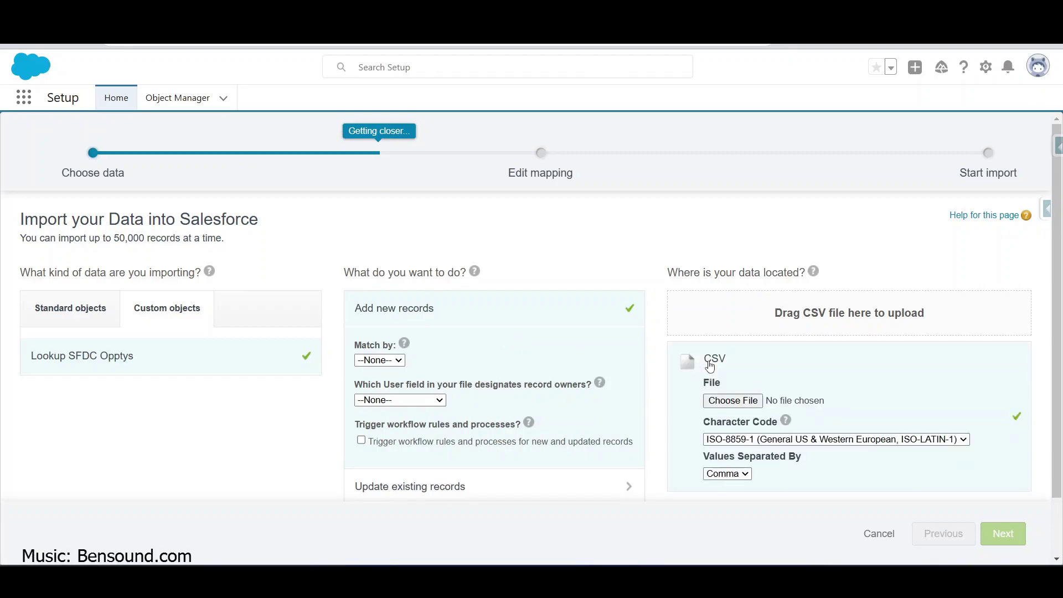
left_click(728, 403)
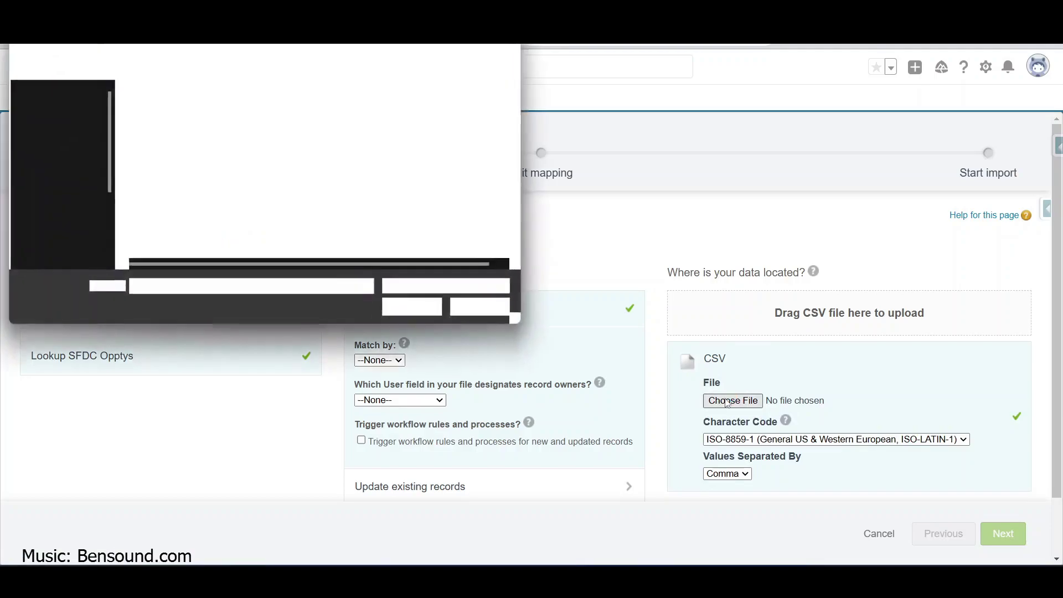
left_click(154, 133)
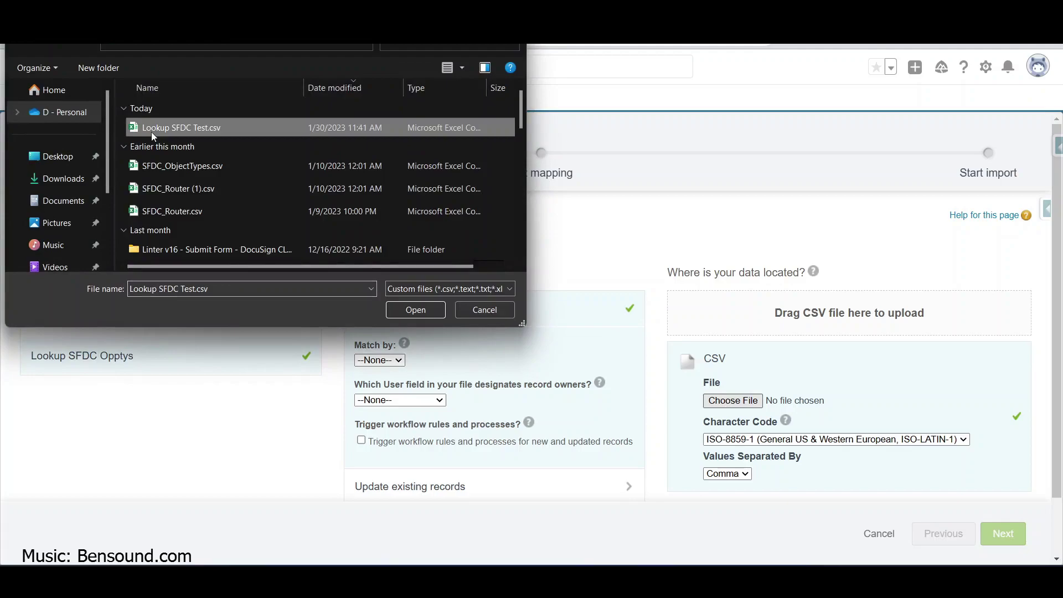
left_click(415, 310)
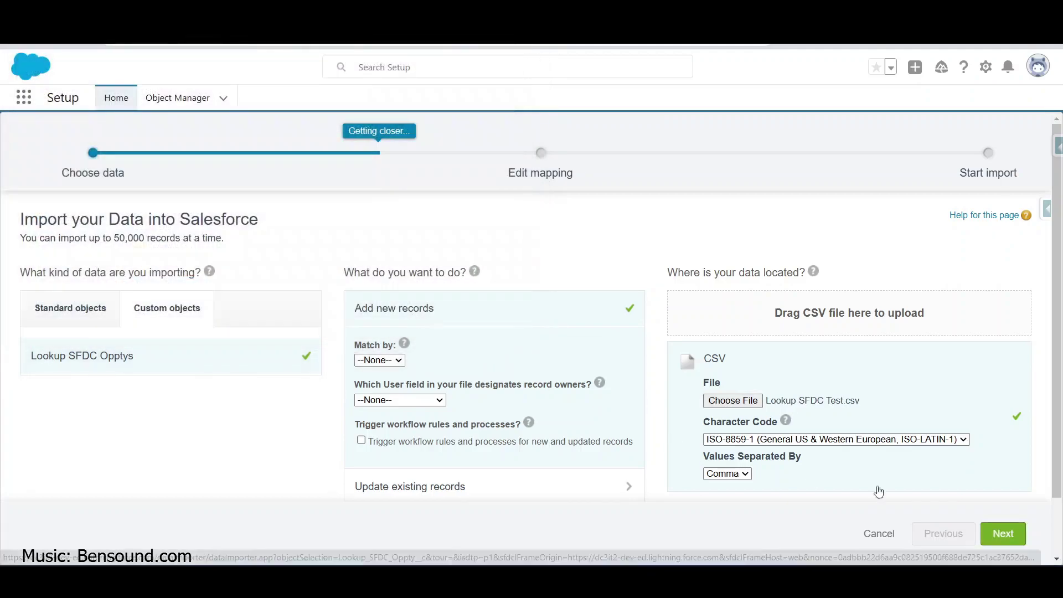
Accept the four mapped fields and start the import
left_click(1000, 532)
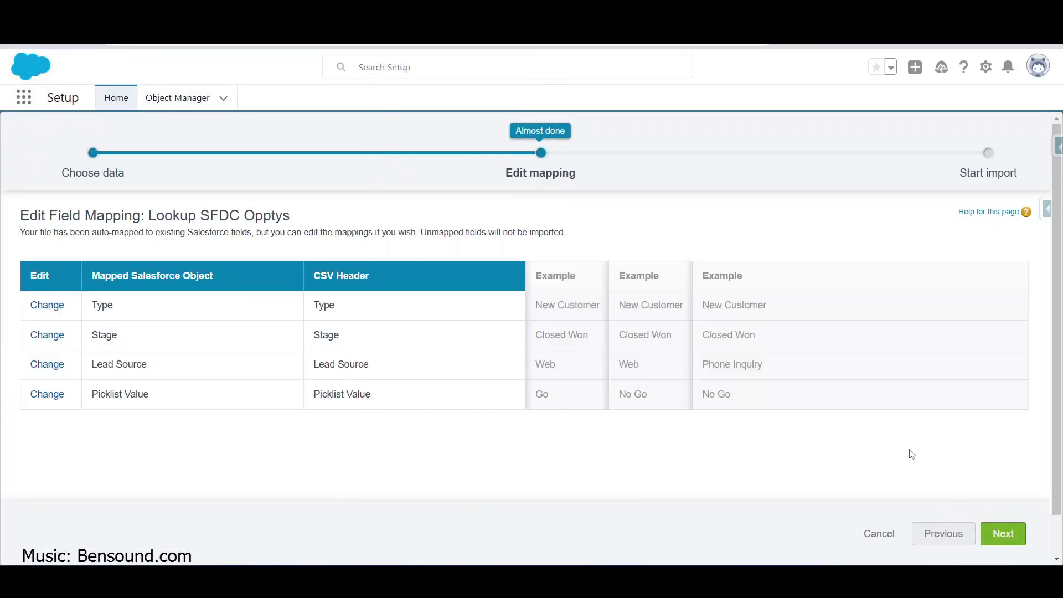
left_click(1003, 533)
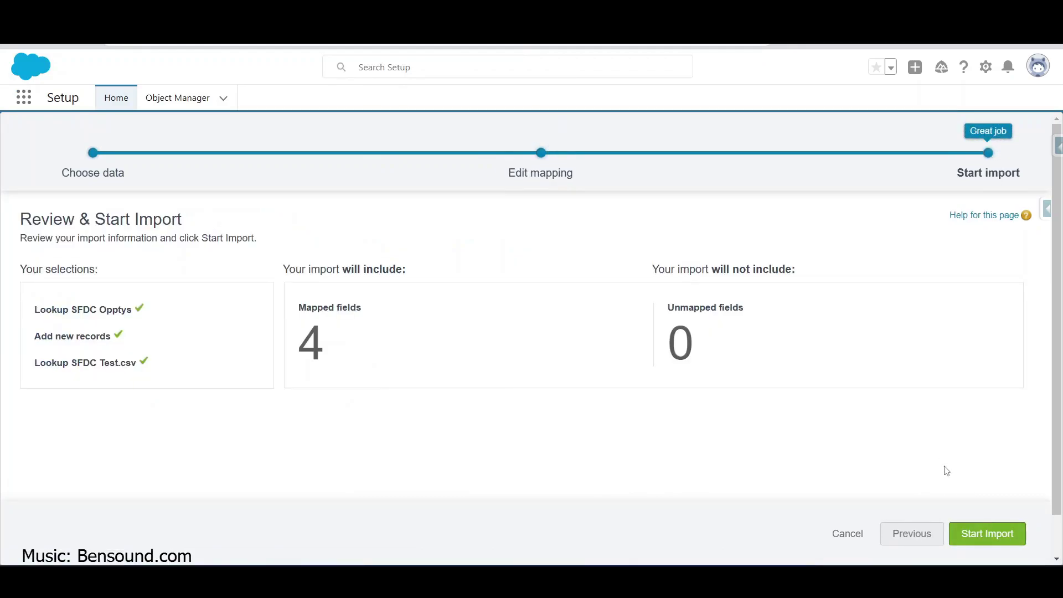
left_click(989, 536)
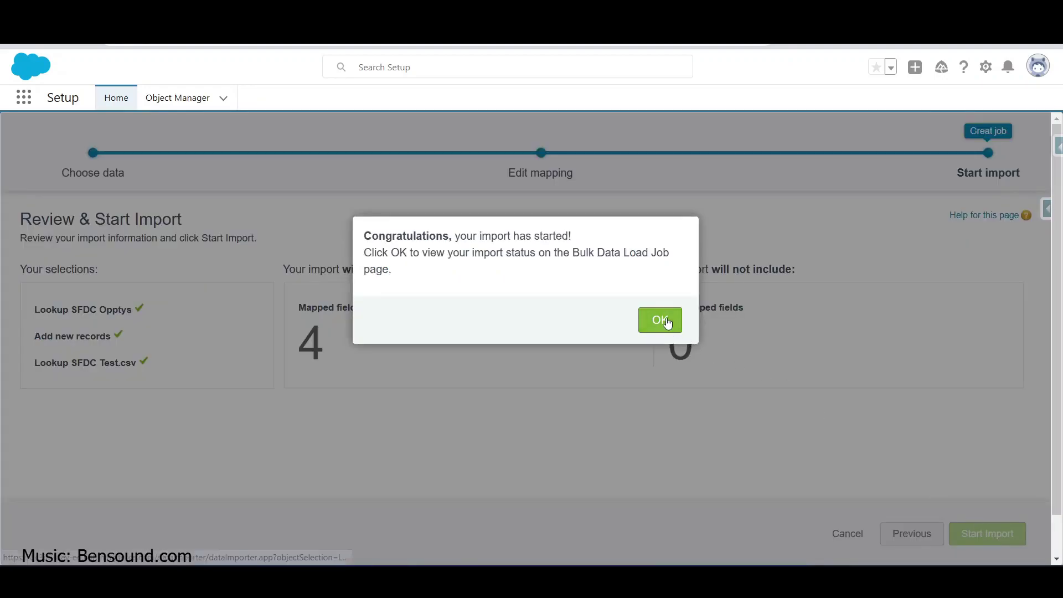
Acknowledge the import job, reopen Lookup SFDC Opptys and confirm the list now holds 91 records
left_click(645, 323)
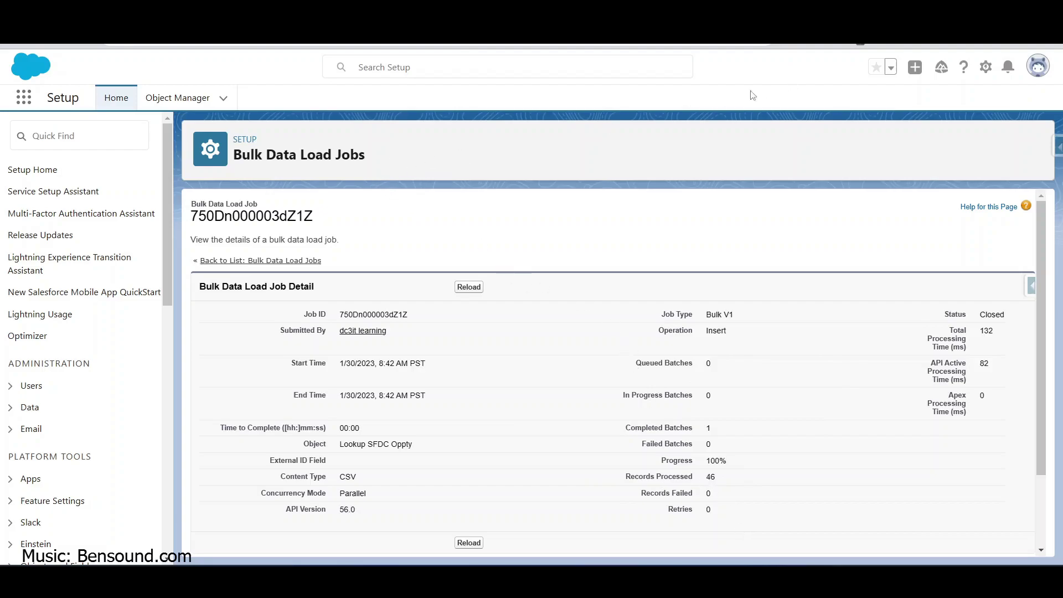
left_click(28, 101)
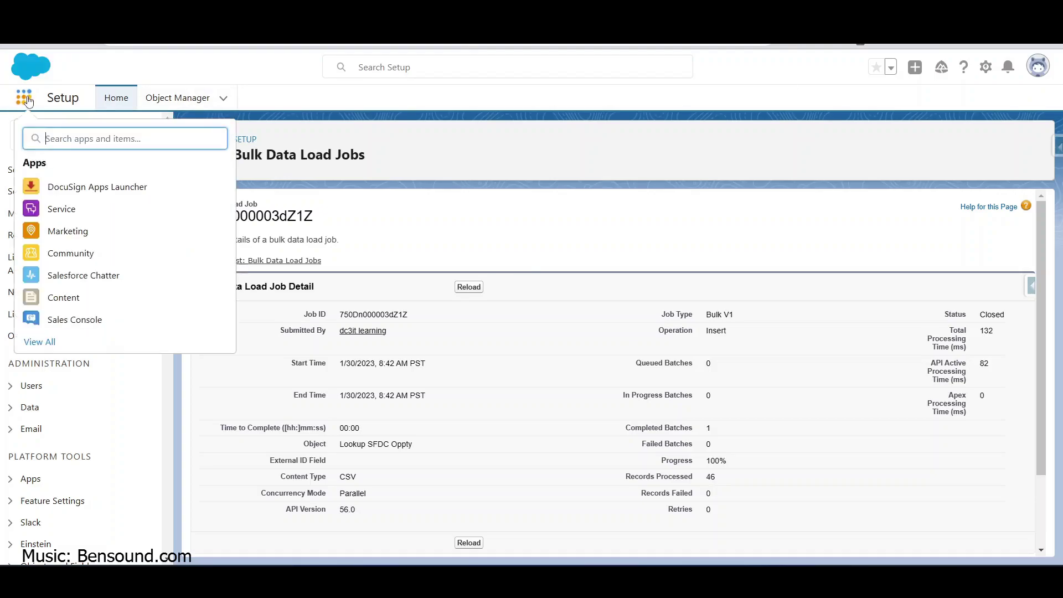
type("lookup")
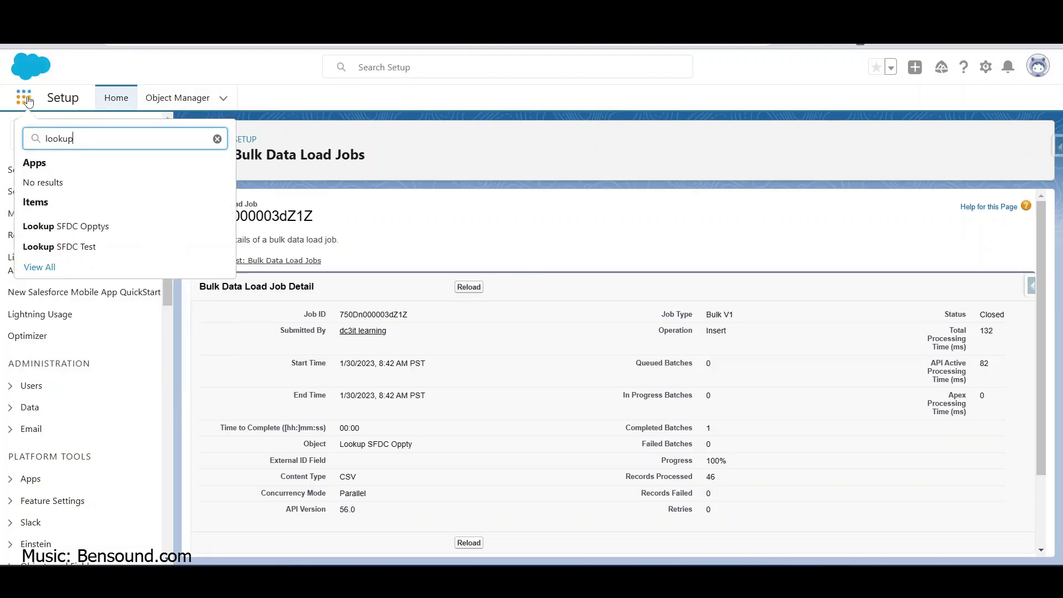
left_click(76, 229)
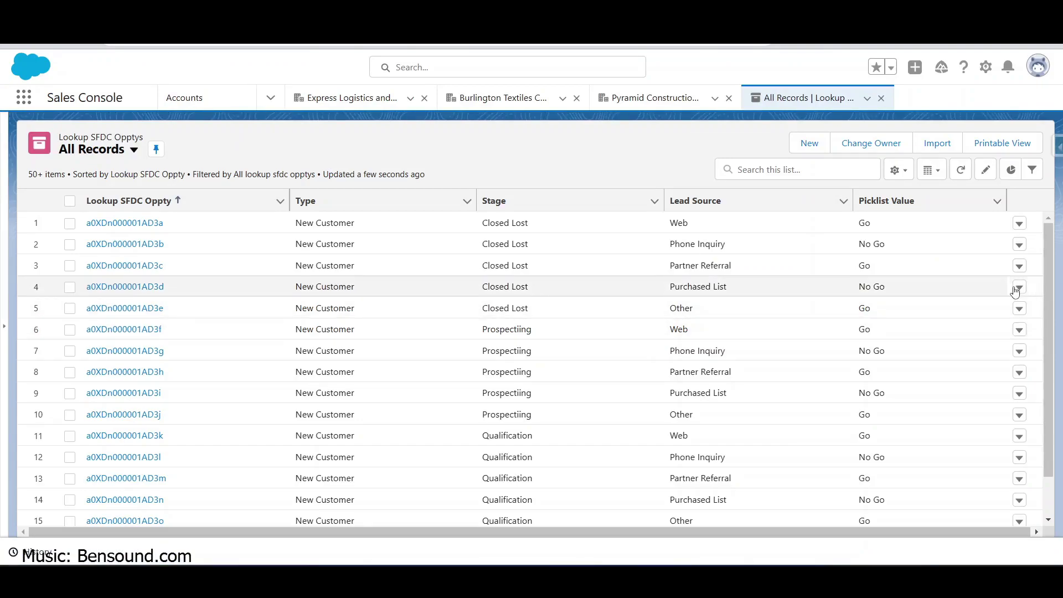
left_click_drag(1043, 269, 1061, 509)
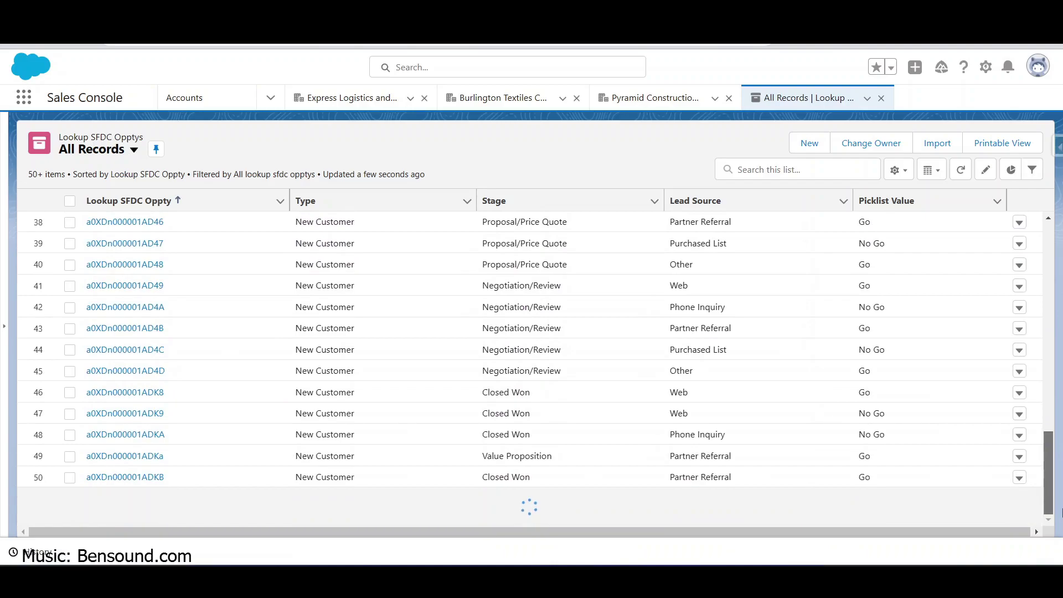
left_click_drag(1048, 386, 1047, 227)
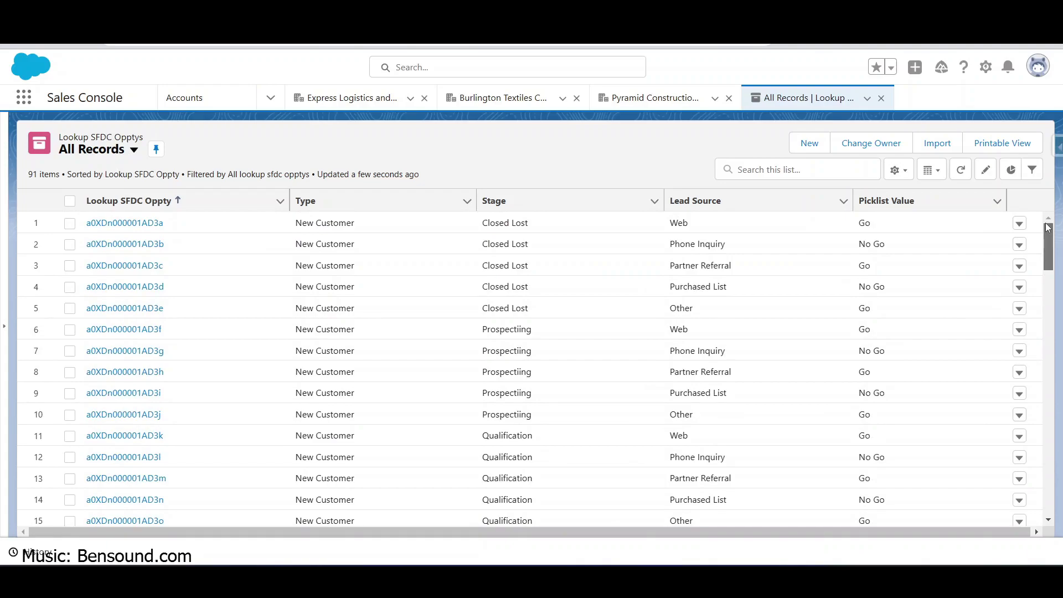
left_click_drag(1047, 227, 1060, 512)
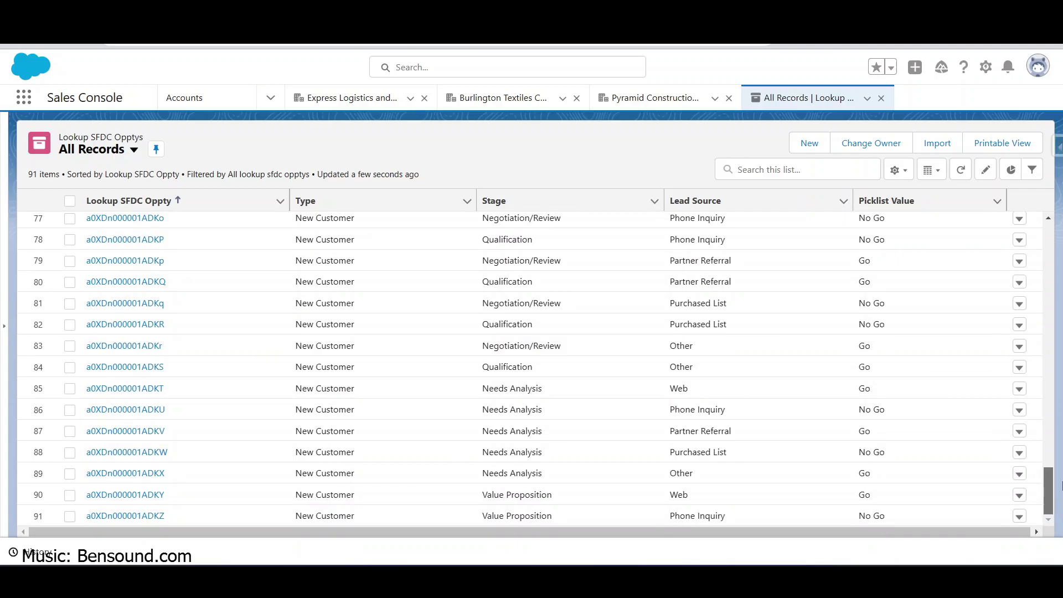
left_click_drag(1061, 485, 1061, 457)
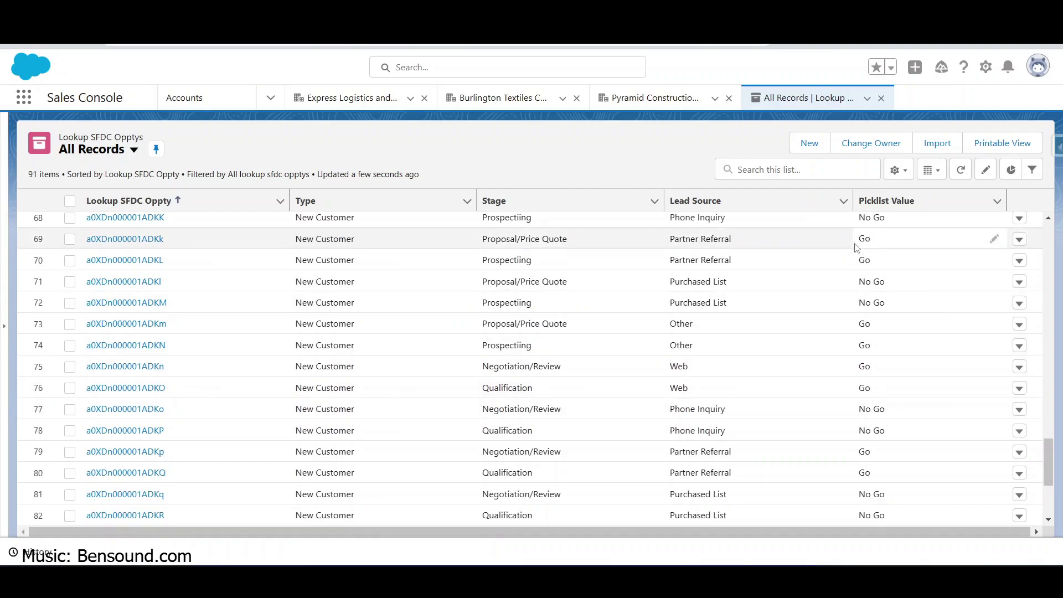
Run Open Oppty Flow Action on the Burlington Textiles Weaving Plant Generator opportunity with PickListValues No Go
left_click(852, 34)
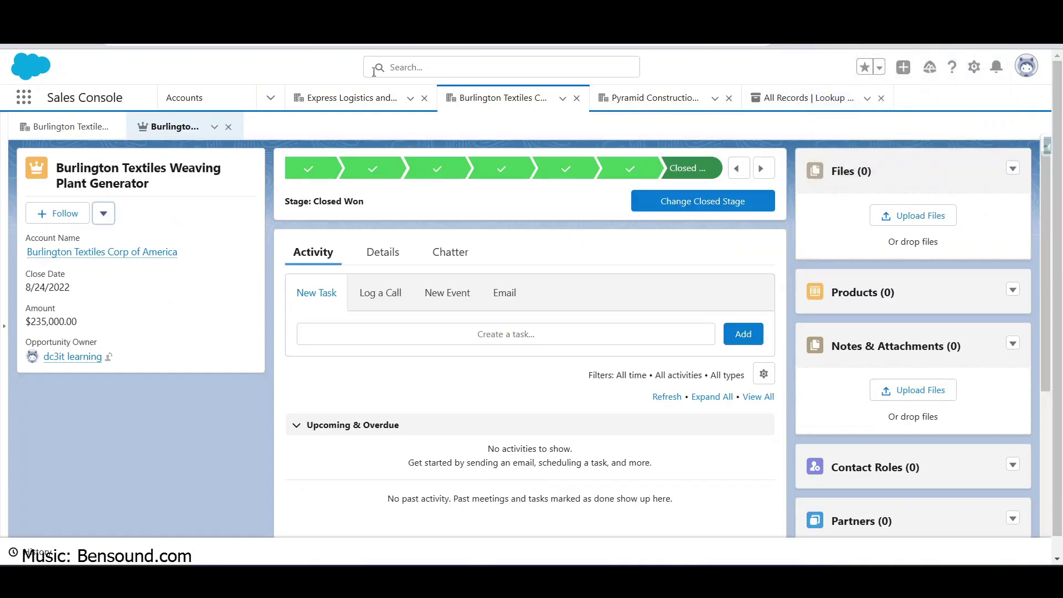
left_click(58, 33)
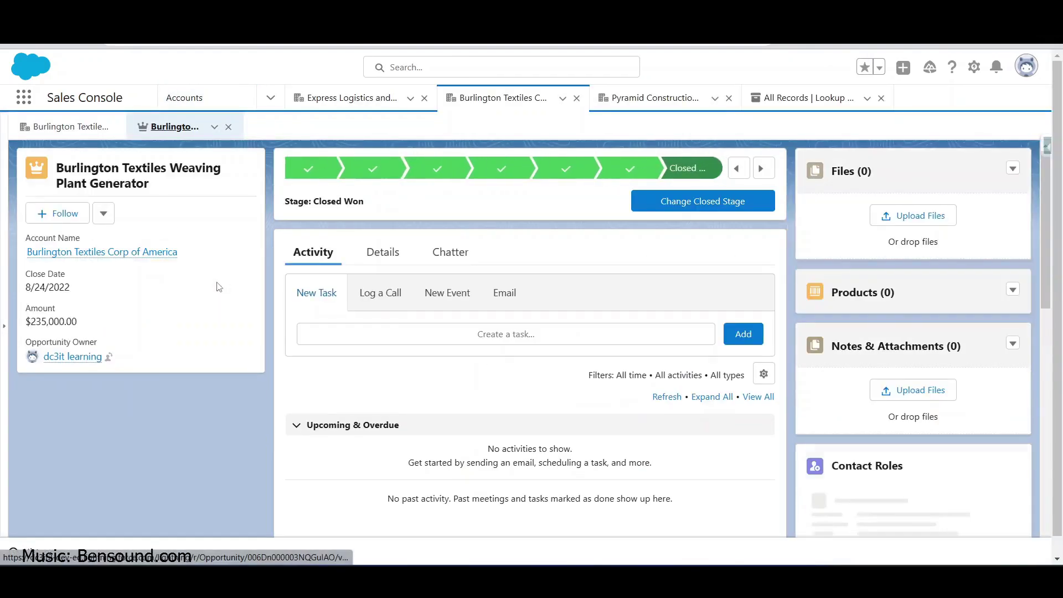
left_click(107, 213)
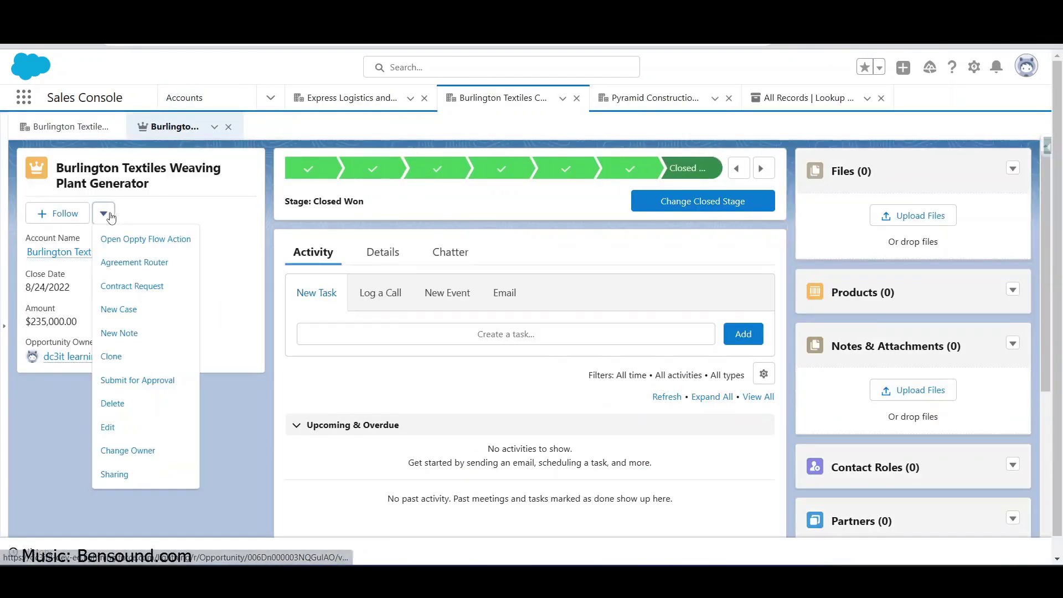
left_click(145, 239)
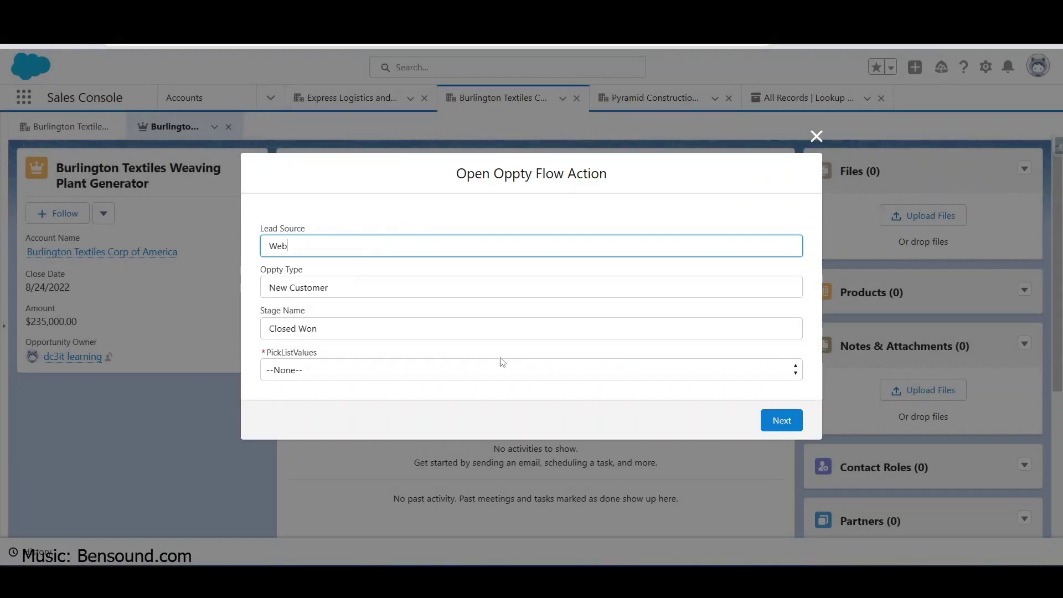
left_click(490, 372)
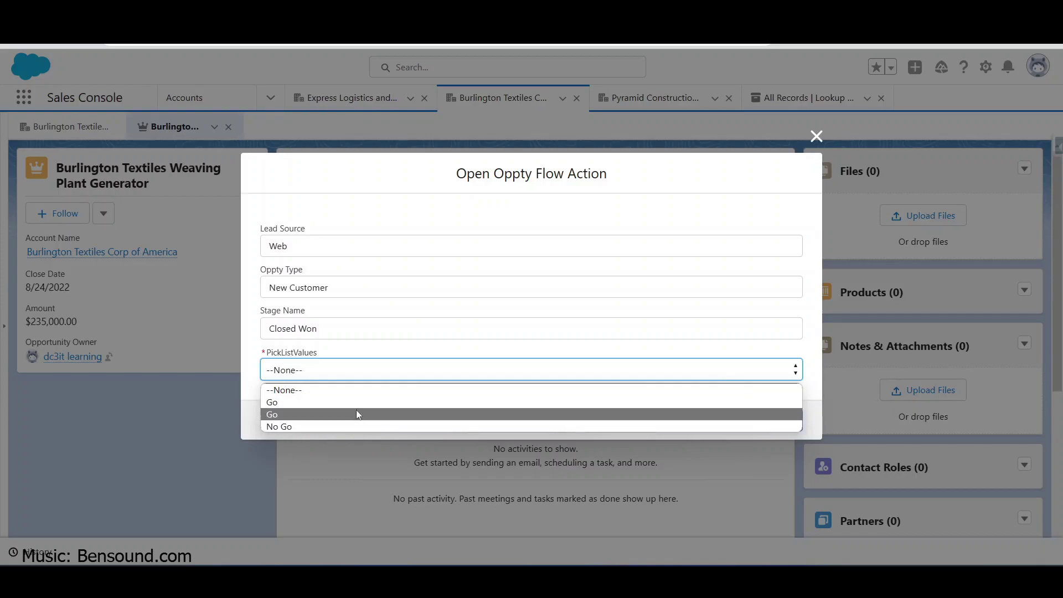
left_click(331, 424)
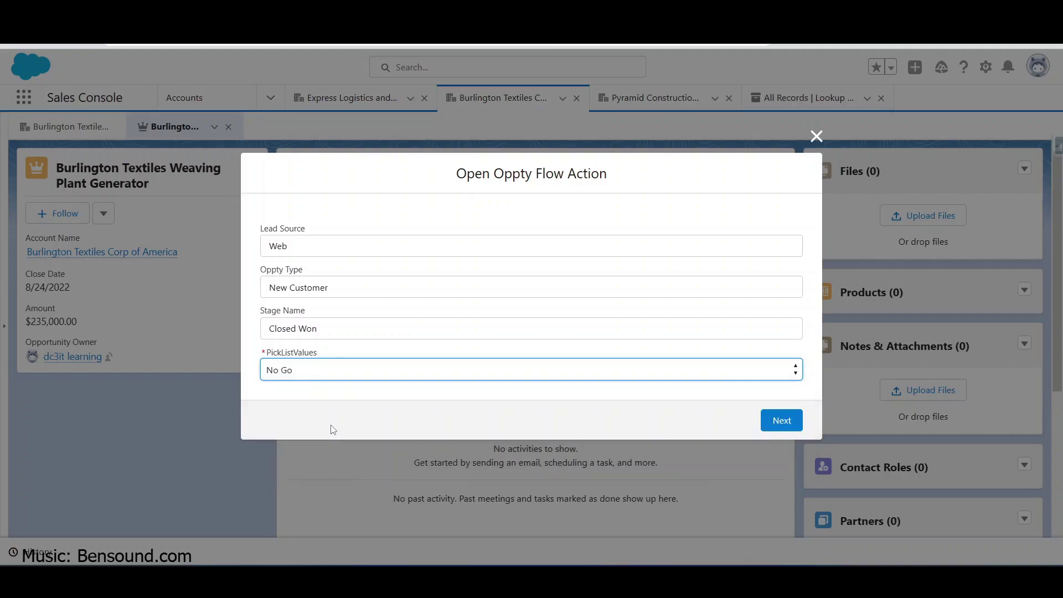
Advance the Oppty flow from its input screen to the Generate Document screen
left_click(782, 421)
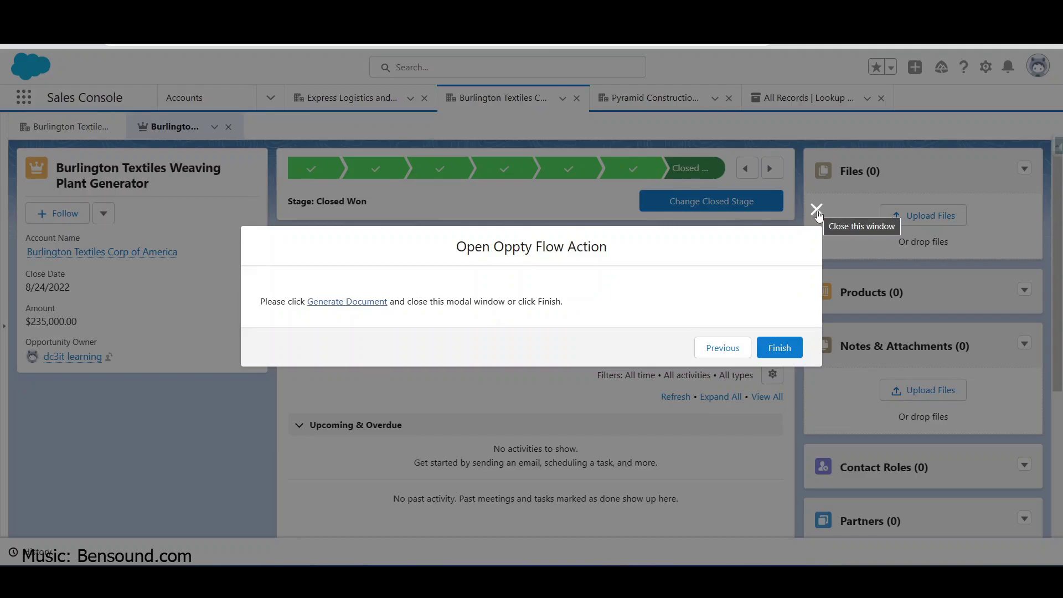
Finish the flow and return to the Lookup SFDC Opptys All Records list of 91 items
left_click(779, 353)
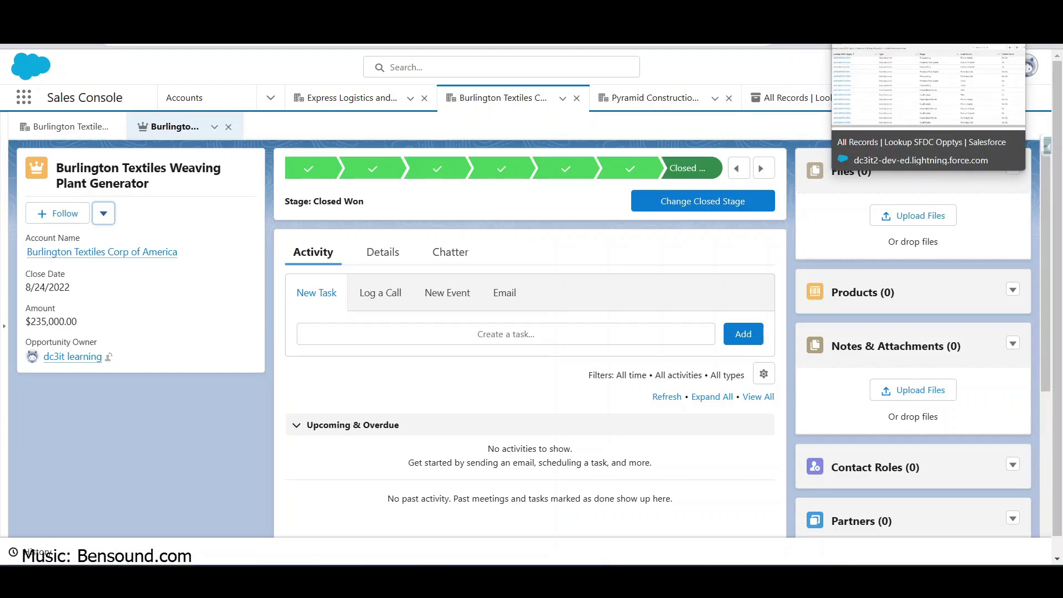
left_click(886, 44)
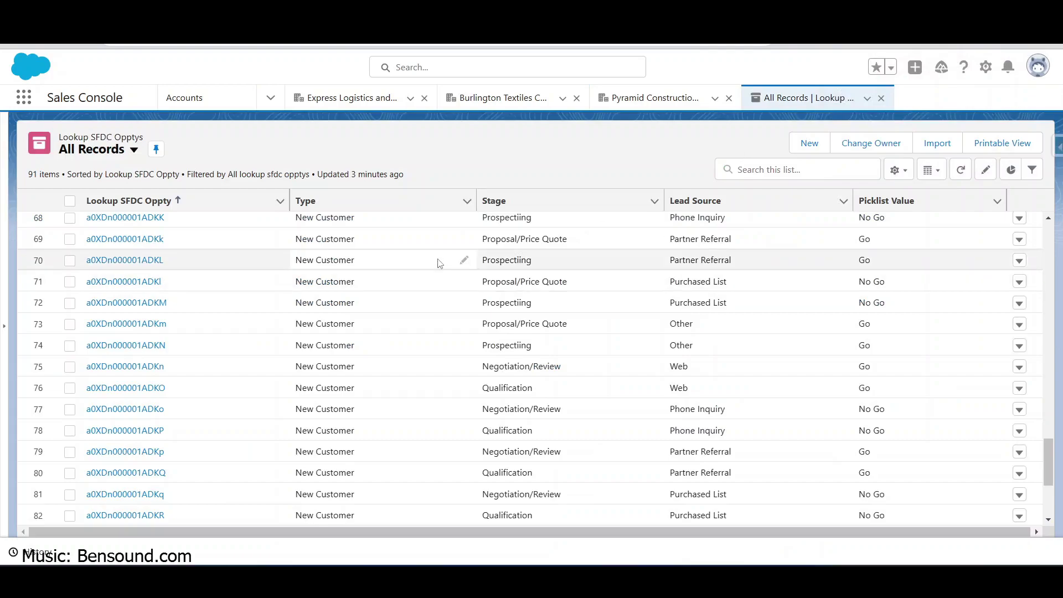